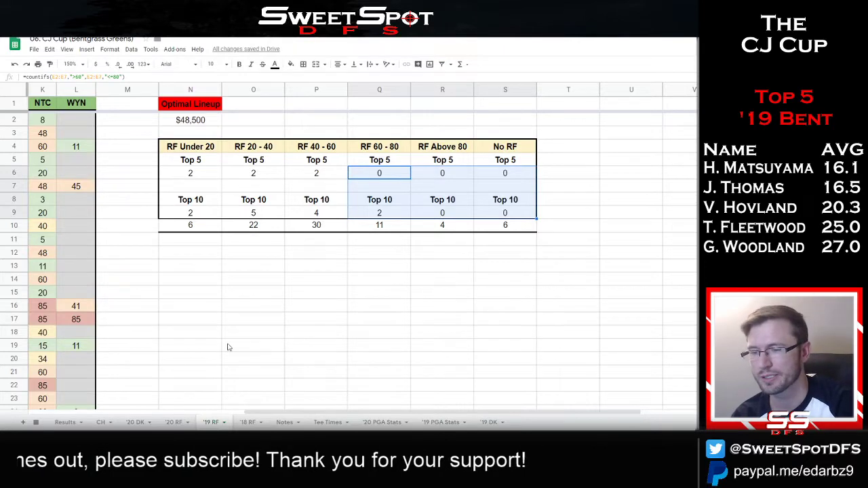
Compare the recent-form Top 5 and Top 10 summary tables on the '20 RF and '19 RF sheets.
{"action": "left_click", "coordinate": [171, 422]}
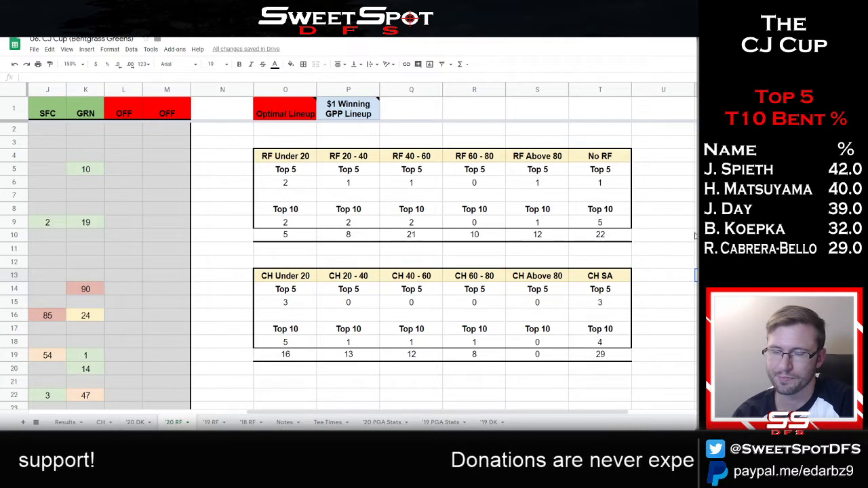
{"action": "left_click", "coordinate": [213, 422]}
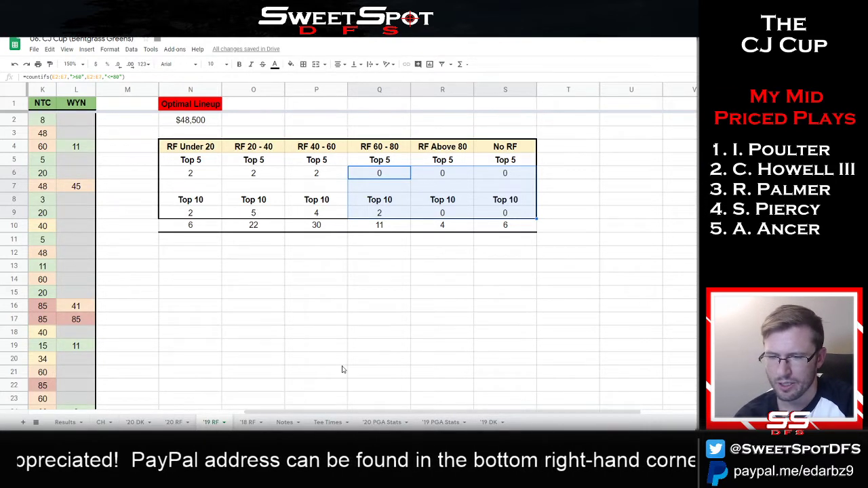
Open the '19 DK sheet and examine the finishing ranks in column H for rows 2 to 18.
{"action": "left_click", "coordinate": [490, 422]}
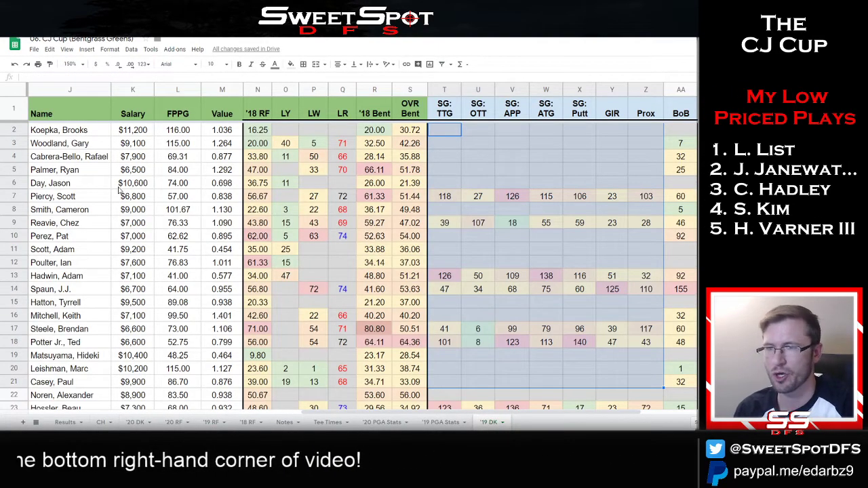
{"action": "left_click_drag", "start_coordinate": [266, 133], "coordinate": [265, 222]}
{"action": "left_click_drag", "start_coordinate": [360, 411], "coordinate": [296, 412]}
{"action": "left_click_drag", "start_coordinate": [42, 135], "coordinate": [42, 347]}
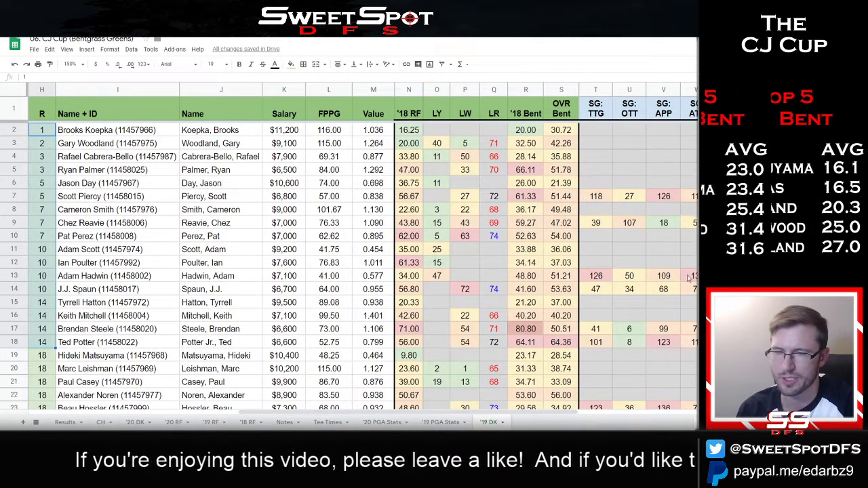
Examine the '18 RF recent-form values and the LY results of the top finishers on the '19 DK sheet.
{"action": "left_click_drag", "start_coordinate": [390, 411], "coordinate": [480, 411]}
{"action": "mouse_move", "coordinate": [84, 132]}
{"action": "left_mouse_down"}
{"action": "mouse_move", "coordinate": [84, 231]}
{"action": "mouse_move", "coordinate": [149, 285]}
{"action": "mouse_move", "coordinate": [646, 280]}
{"action": "left_mouse_up"}
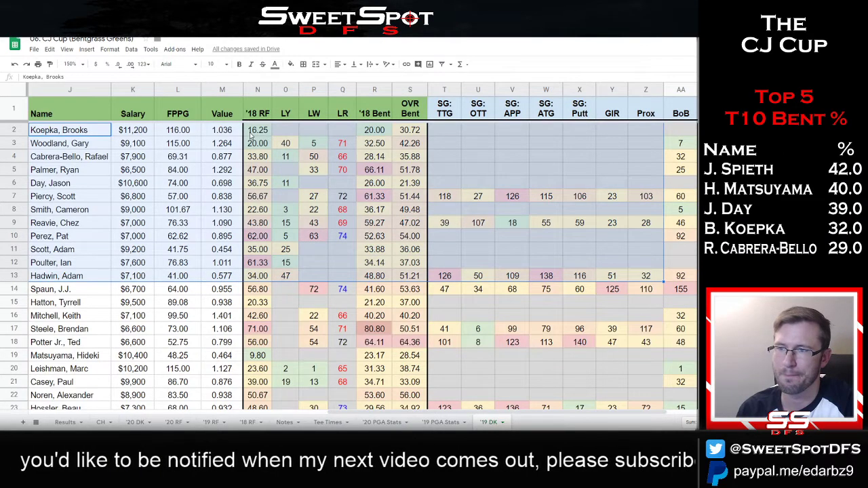
{"action": "left_click_drag", "start_coordinate": [251, 134], "coordinate": [258, 225]}
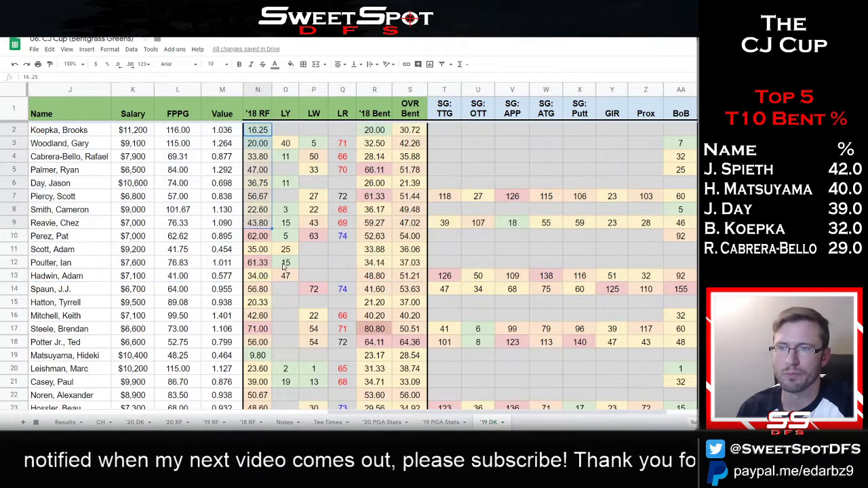
{"action": "left_click", "coordinate": [325, 265]}
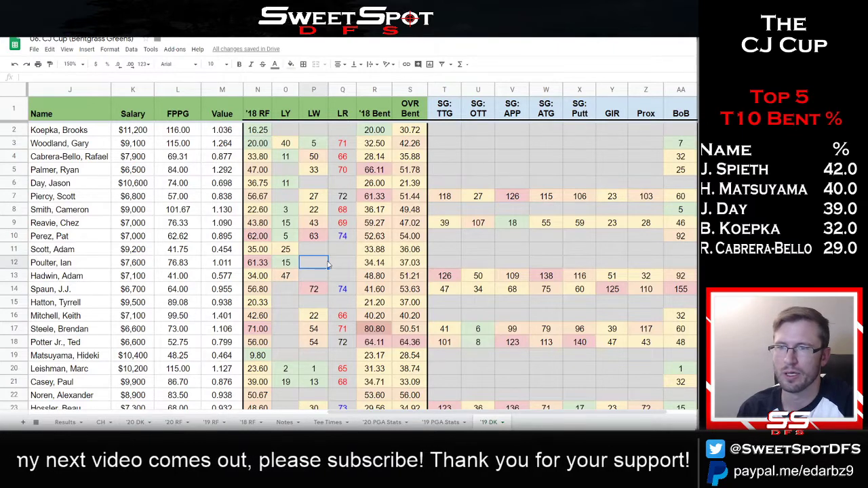
{"action": "left_click_drag", "start_coordinate": [285, 129], "coordinate": [286, 224]}
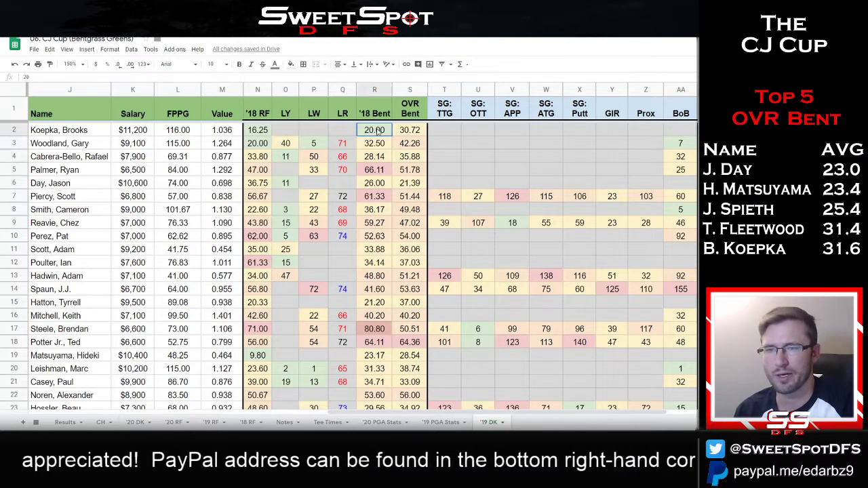
Examine the top finishers' '18 Bent and OVR Bent averages, highlighting the '18 Bent outliers in rows 5 and 7.
{"action": "left_click_drag", "start_coordinate": [375, 130], "coordinate": [375, 263]}
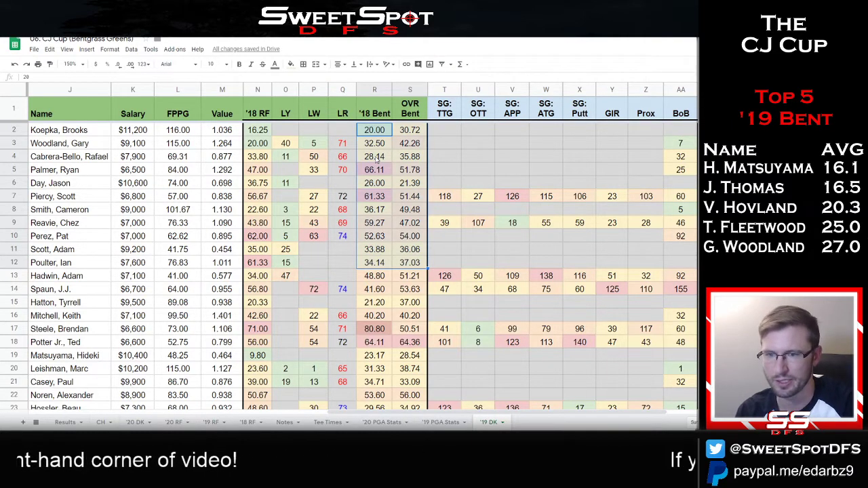
{"action": "left_click", "coordinate": [475, 145]}
{"action": "left_click_drag", "start_coordinate": [374, 129], "coordinate": [369, 250]}
{"action": "left_click", "coordinate": [81, 175]}
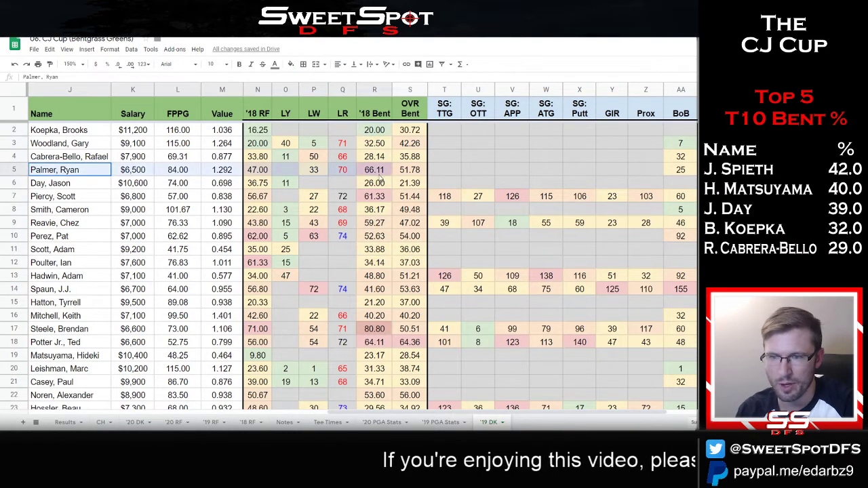
{"action": "left_click", "coordinate": [382, 196]}
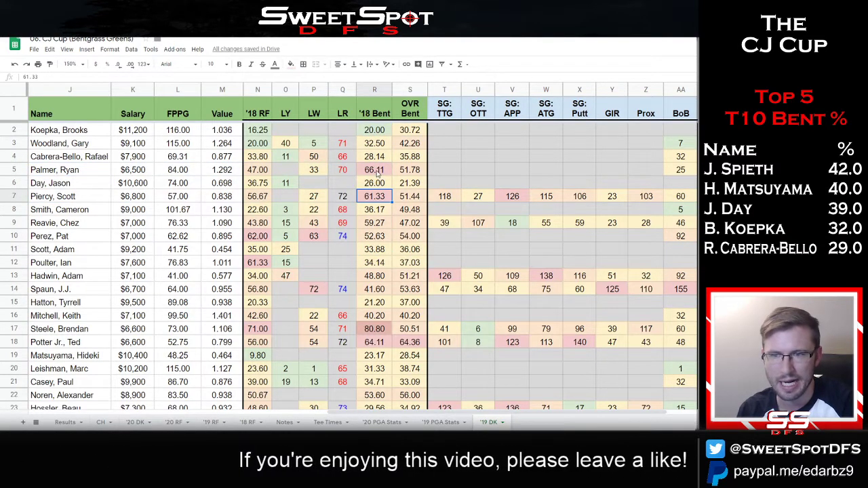
{"action": "left_click", "coordinate": [378, 171]}
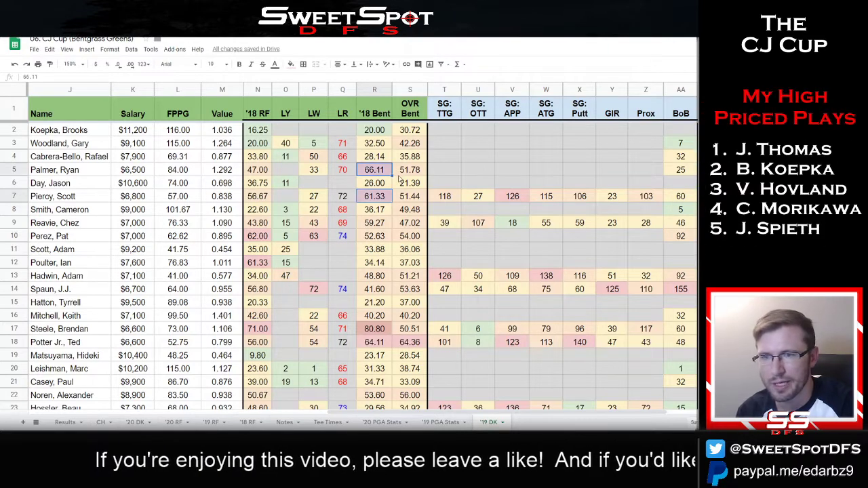
{"action": "left_click_drag", "start_coordinate": [407, 131], "coordinate": [407, 262]}
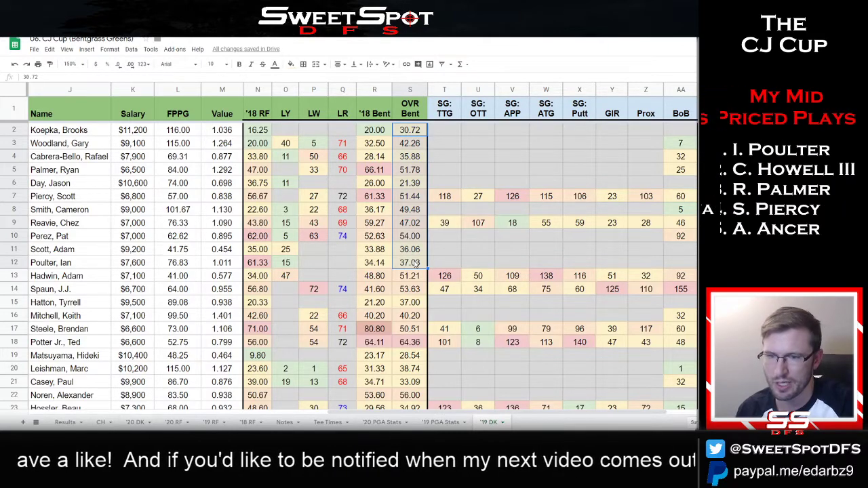
Examine the '18 Bent and OVR Bent averages of the lower finishers, selecting both columns from row 45 to row 77.
{"action": "scroll", "coordinate": [287, 219], "scroll_direction": "down", "scroll_amount": 6}
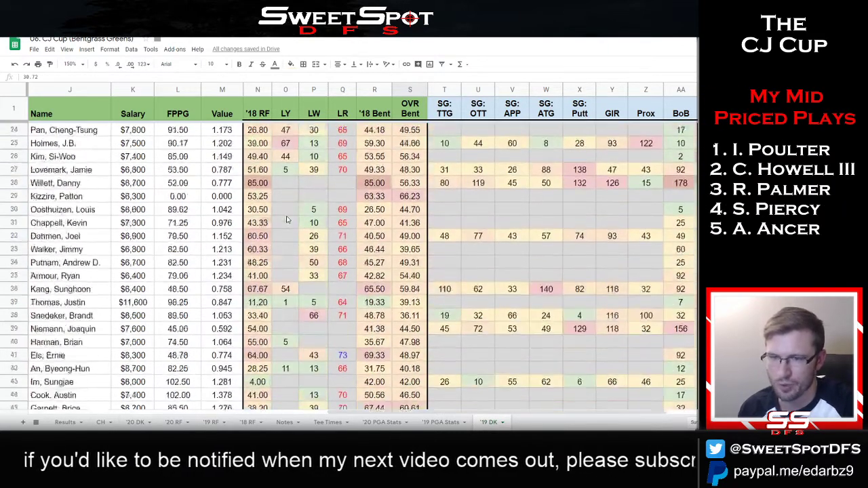
{"action": "left_click_drag", "start_coordinate": [407, 156], "coordinate": [383, 260]}
{"action": "left_click", "coordinate": [375, 262]}
{"action": "scroll", "coordinate": [377, 328], "scroll_direction": "down", "scroll_amount": 3}
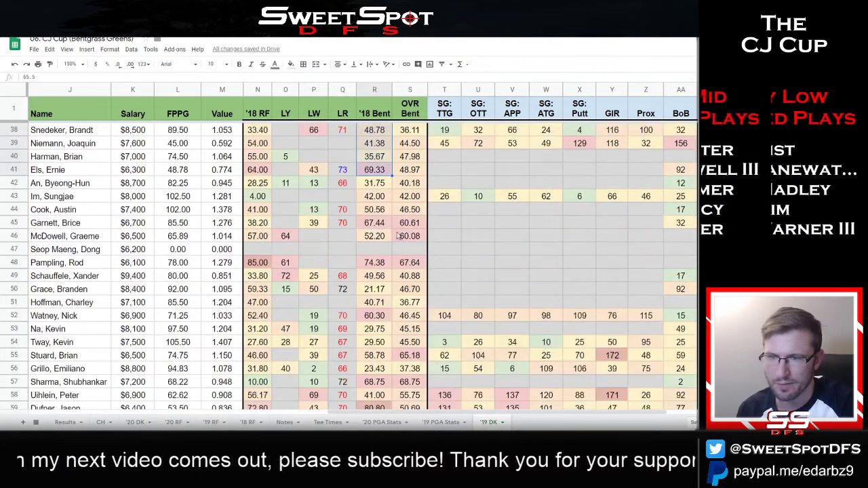
{"action": "scroll", "coordinate": [374, 203], "scroll_direction": "up", "scroll_amount": 1}
{"action": "left_click", "coordinate": [375, 169]}
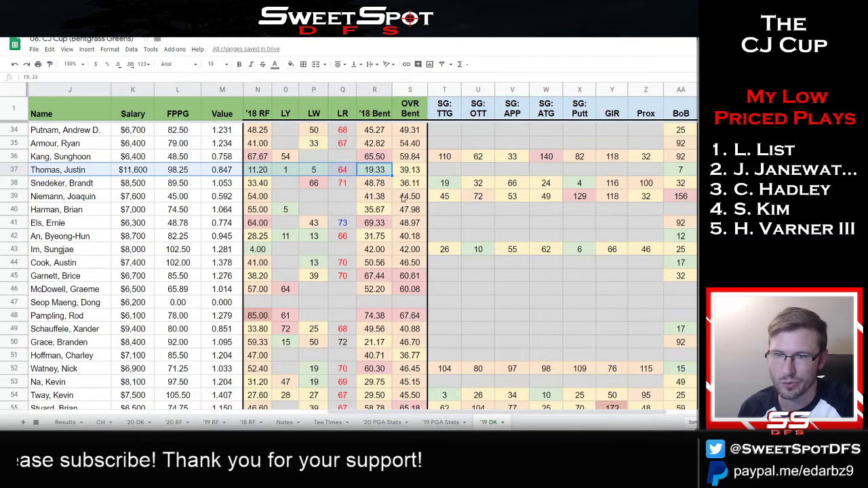
{"action": "scroll", "coordinate": [377, 226], "scroll_direction": "down", "scroll_amount": 1}
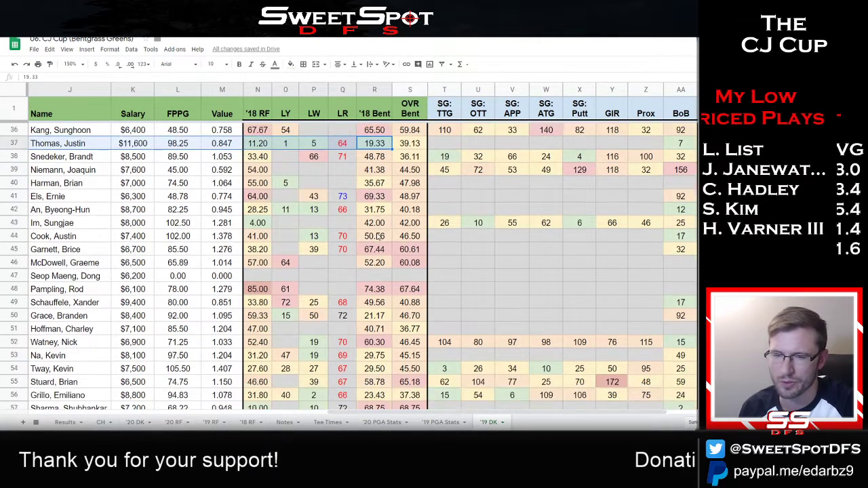
{"action": "left_click", "coordinate": [386, 250]}
{"action": "scroll", "coordinate": [402, 251], "scroll_direction": "down", "scroll_amount": 8}
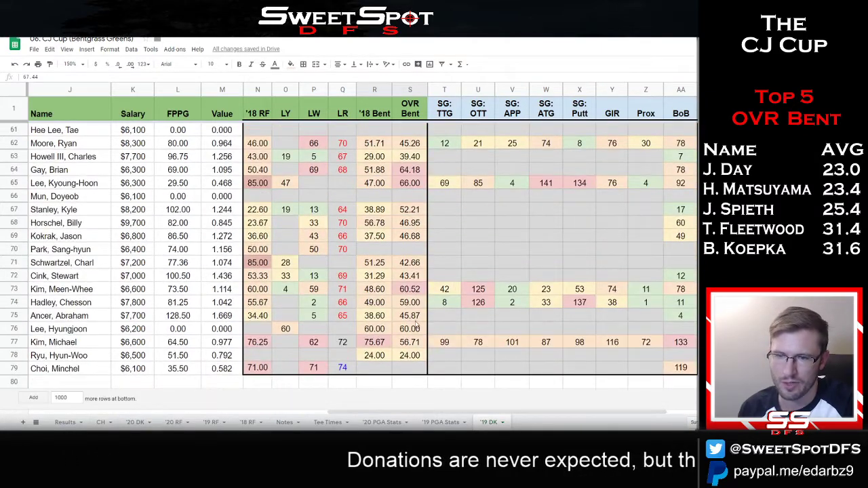
{"action": "left_click", "coordinate": [411, 339], "text": "shift"}
Compare the lower finishers' '18 Bent and OVR Bent averages with those of the golfers at the top of the list.
{"action": "scroll", "coordinate": [407, 312], "scroll_direction": "up", "scroll_amount": 4}
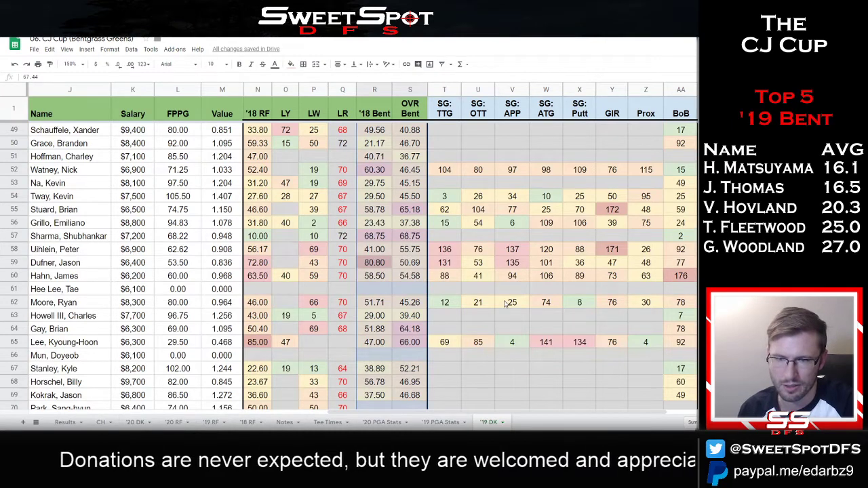
{"action": "scroll", "coordinate": [505, 304], "scroll_direction": "up", "scroll_amount": 3}
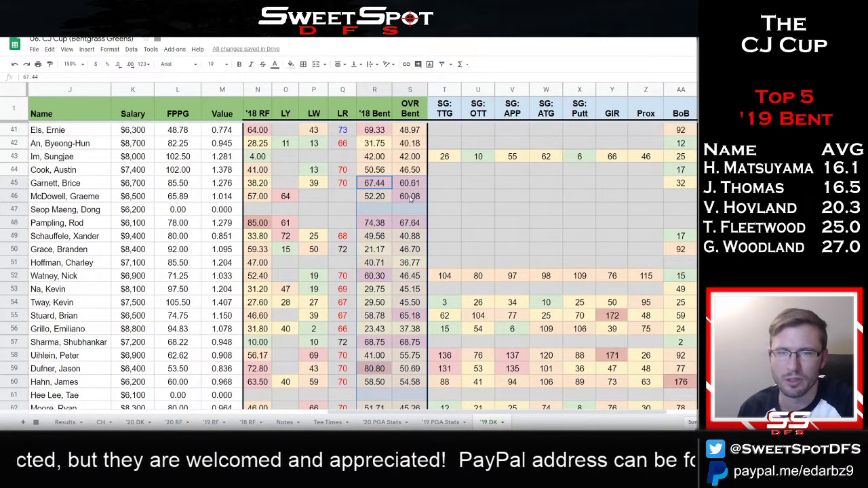
{"action": "scroll", "coordinate": [410, 198], "scroll_direction": "up", "scroll_amount": 13}
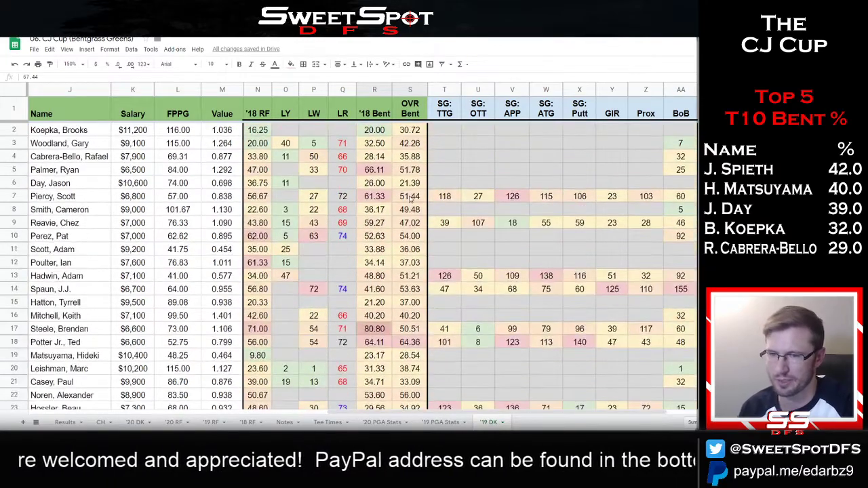
{"action": "scroll", "coordinate": [410, 198], "scroll_direction": "down", "scroll_amount": 7}
{"action": "scroll", "coordinate": [410, 198], "scroll_direction": "up", "scroll_amount": 7}
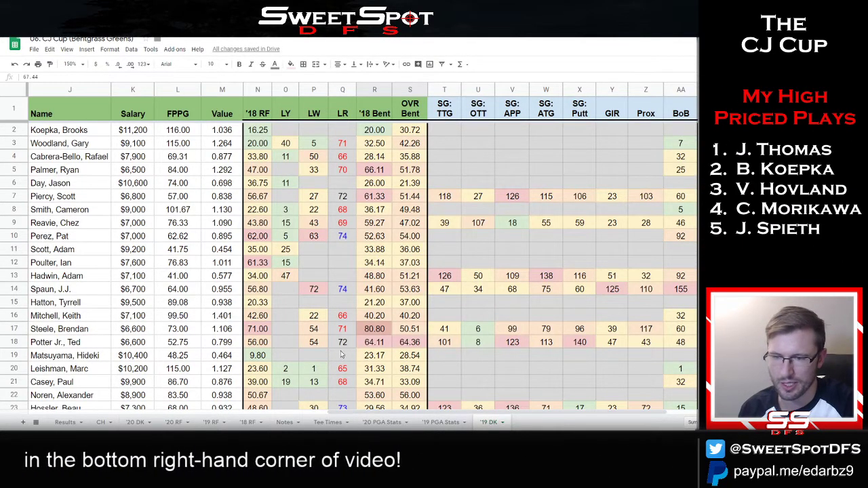
Open the Tee Times sheet and review the 8:10 AM groups starting on holes 1 and 10.
{"action": "left_click", "coordinate": [328, 423]}
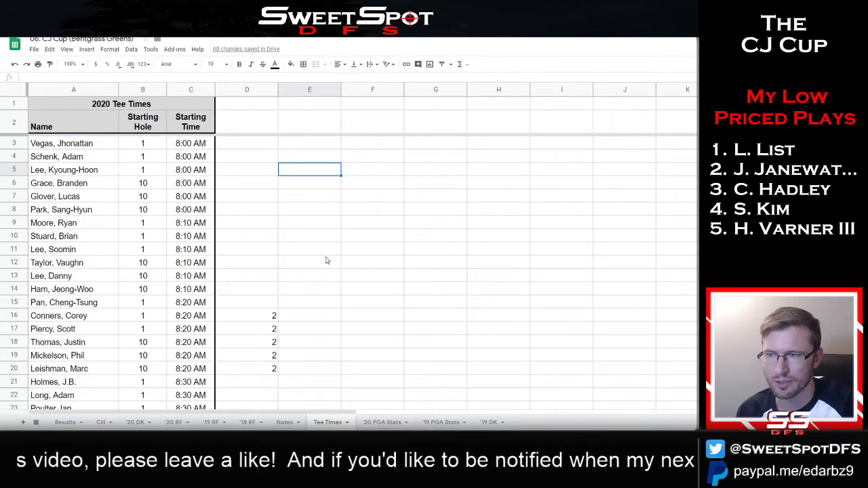
{"action": "left_click_drag", "start_coordinate": [75, 144], "coordinate": [95, 253]}
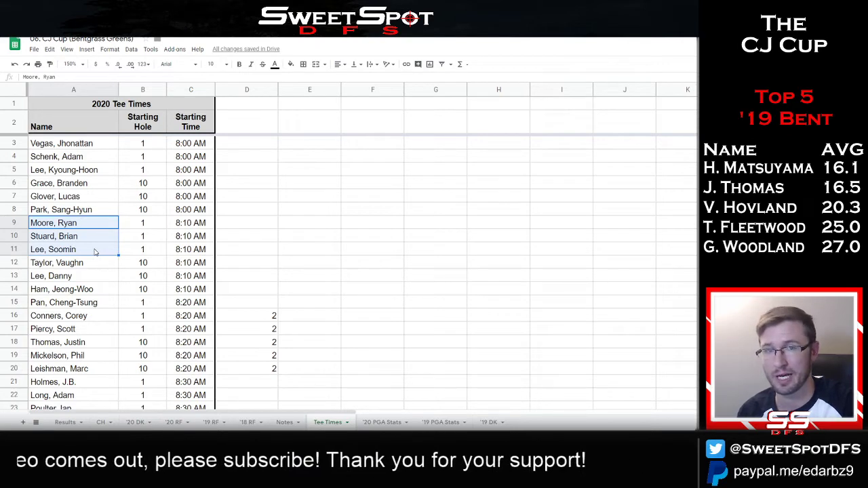
{"action": "left_click_drag", "start_coordinate": [93, 265], "coordinate": [95, 290]}
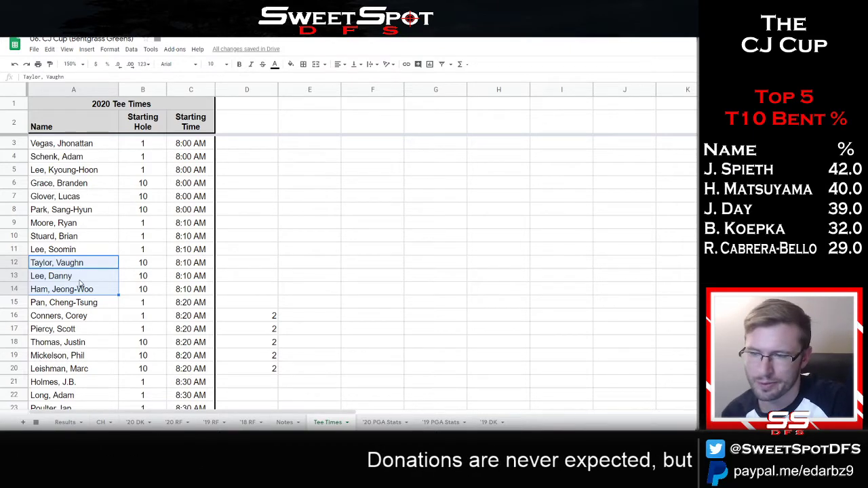
Review the 8:20 AM groups starting on holes 1 and 10 along with their column D ratings.
{"action": "scroll", "coordinate": [267, 244], "scroll_direction": "down", "scroll_amount": 2}
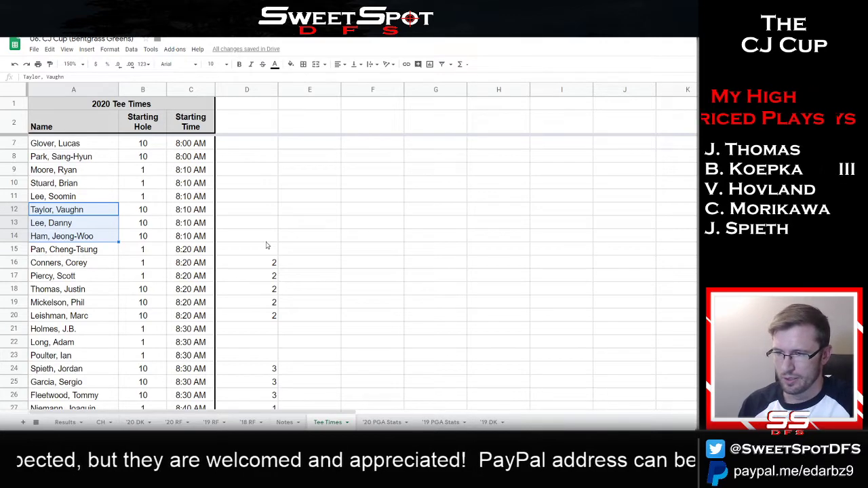
{"action": "scroll", "coordinate": [267, 246], "scroll_direction": "down", "scroll_amount": 3}
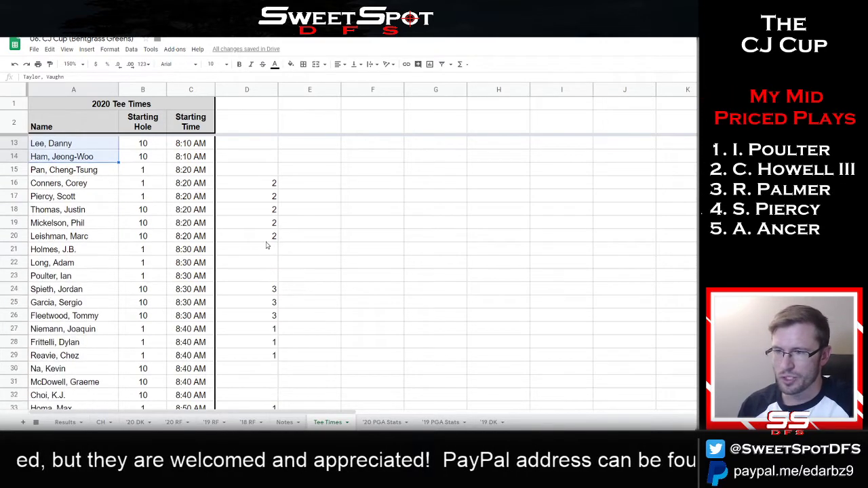
{"action": "left_click", "coordinate": [65, 171]}
{"action": "left_click", "coordinate": [68, 197]}
{"action": "left_click", "coordinate": [270, 196], "text": "shift"}
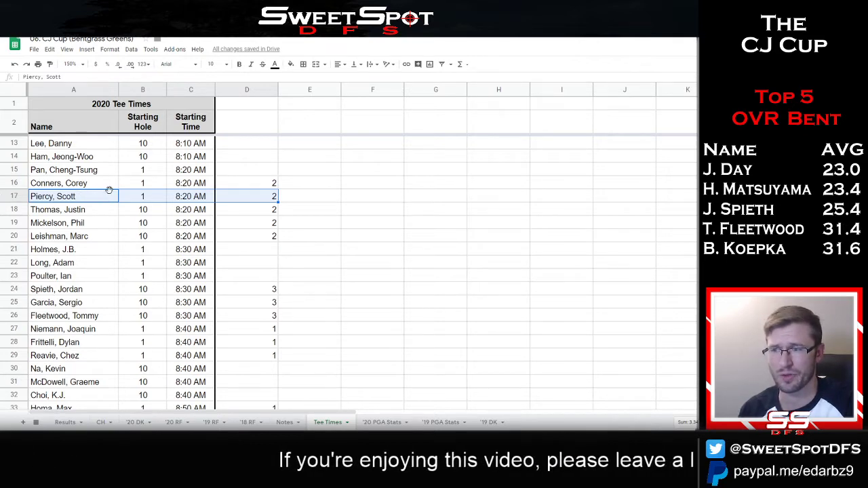
{"action": "key", "text": "Up"}
{"action": "key", "text": "Up"}
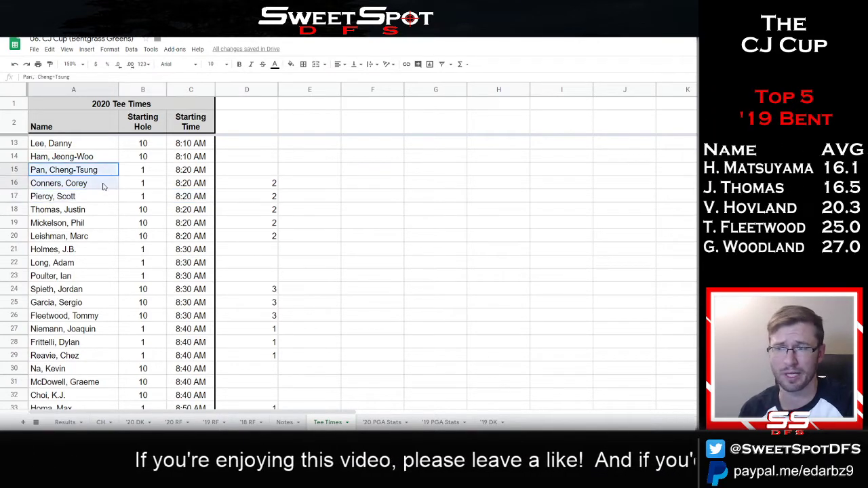
{"action": "left_click", "coordinate": [106, 196]}
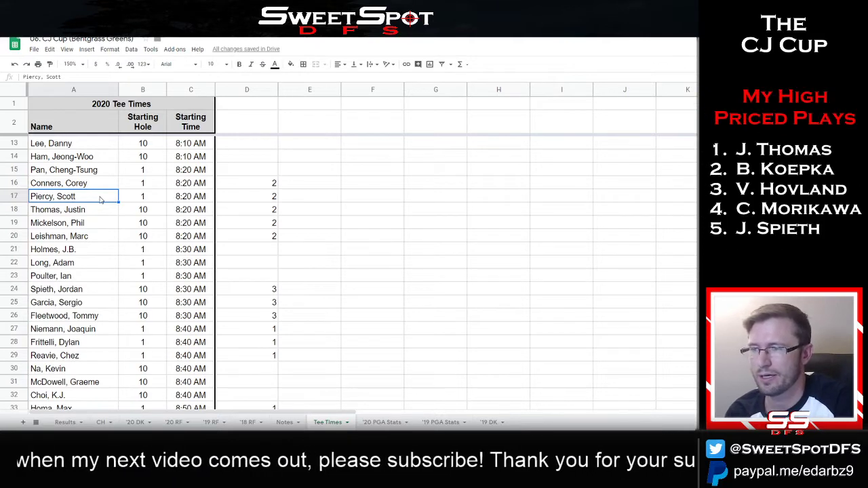
{"action": "left_click_drag", "start_coordinate": [65, 169], "coordinate": [69, 197]}
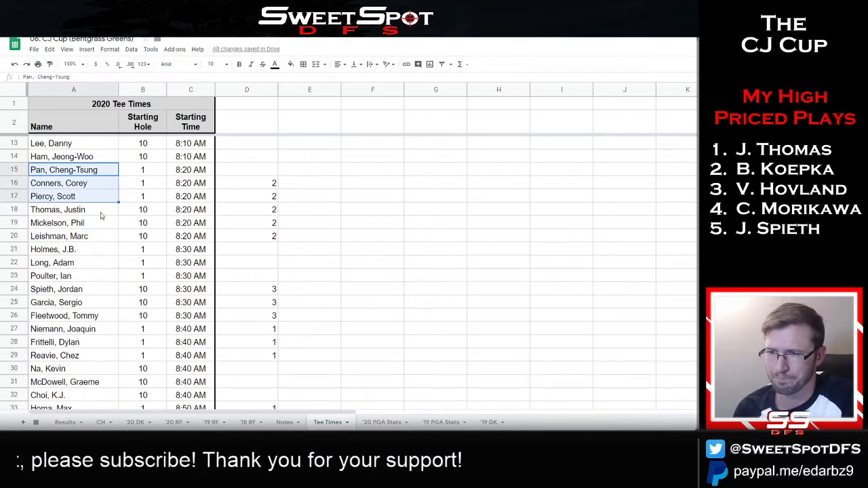
{"action": "left_click_drag", "start_coordinate": [100, 215], "coordinate": [262, 239]}
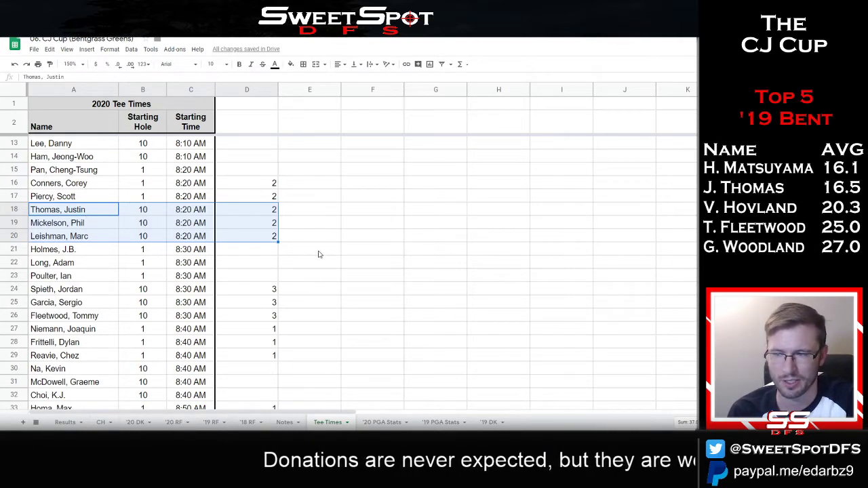
Review the 8:30 AM group starting on hole 1, highlighting its three golfers' names.
{"action": "scroll", "coordinate": [319, 256], "scroll_direction": "down", "scroll_amount": 2}
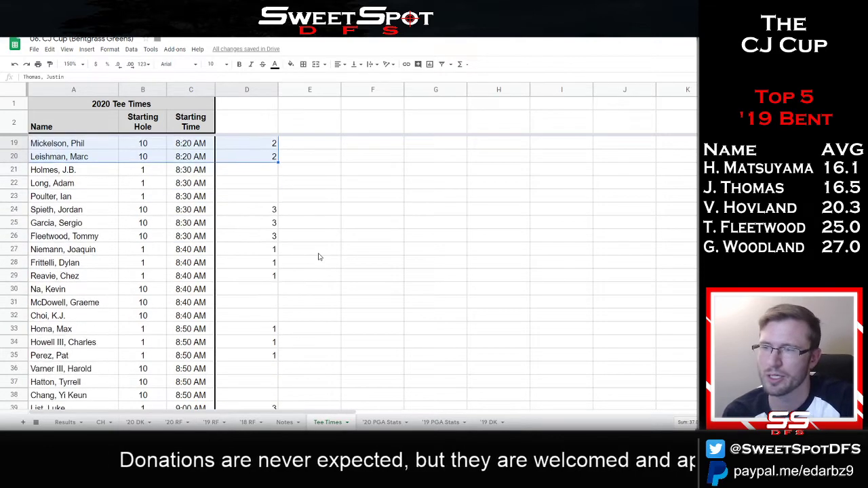
{"action": "left_click", "coordinate": [67, 199]}
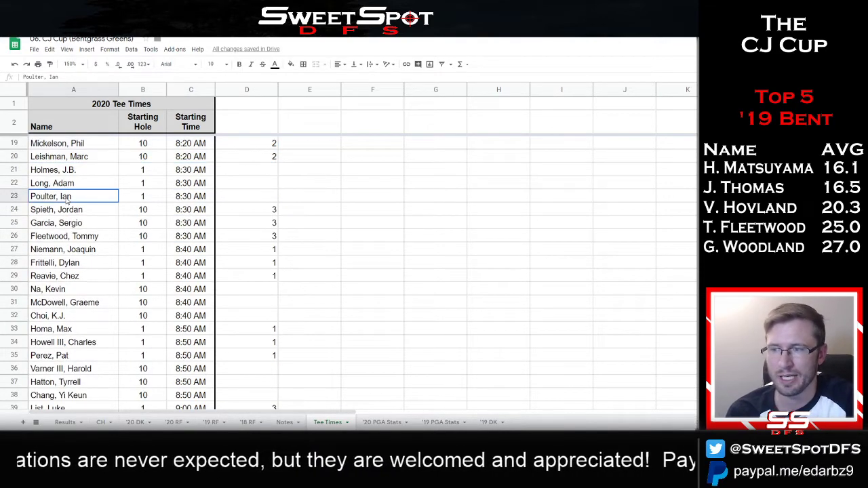
{"action": "left_click_drag", "start_coordinate": [66, 199], "coordinate": [81, 169]}
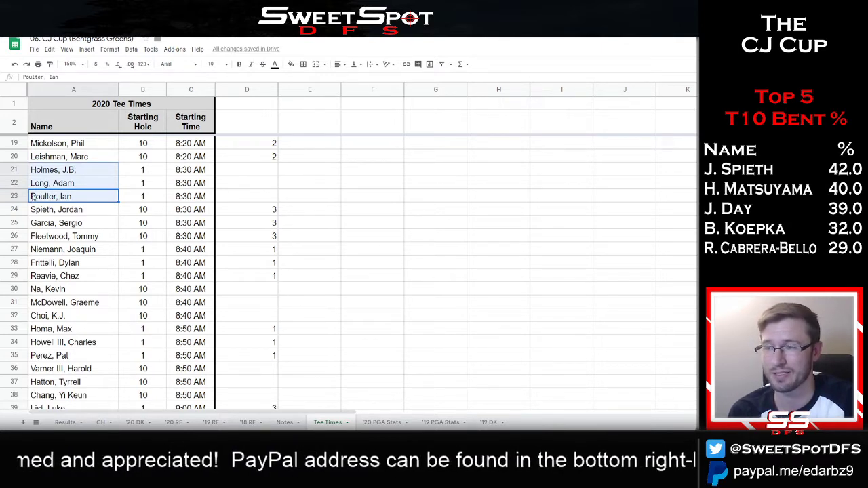
Compare the three golfers in the 8:30 AM group starting on hole 1 with one another.
{"action": "left_click", "coordinate": [77, 197]}
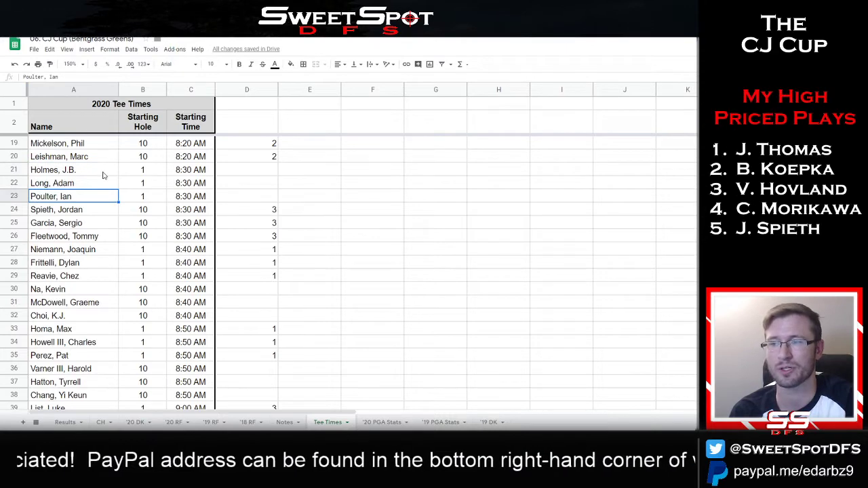
{"action": "left_click", "coordinate": [81, 172]}
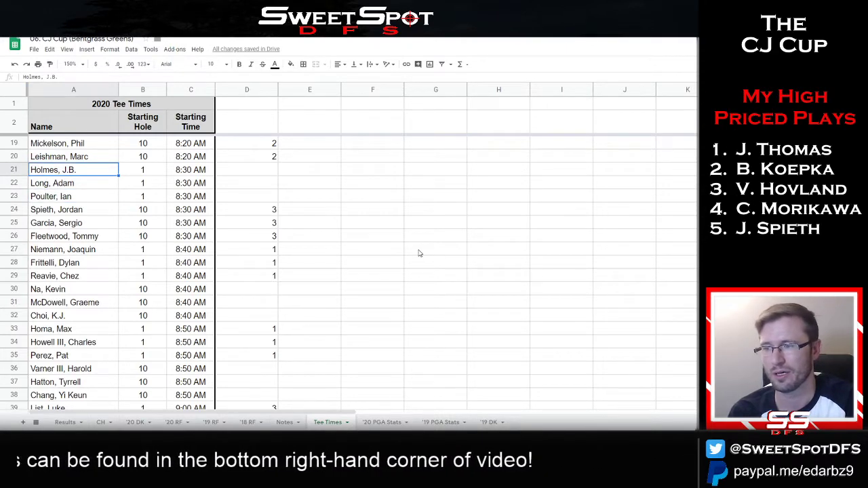
{"action": "left_click", "coordinate": [88, 194]}
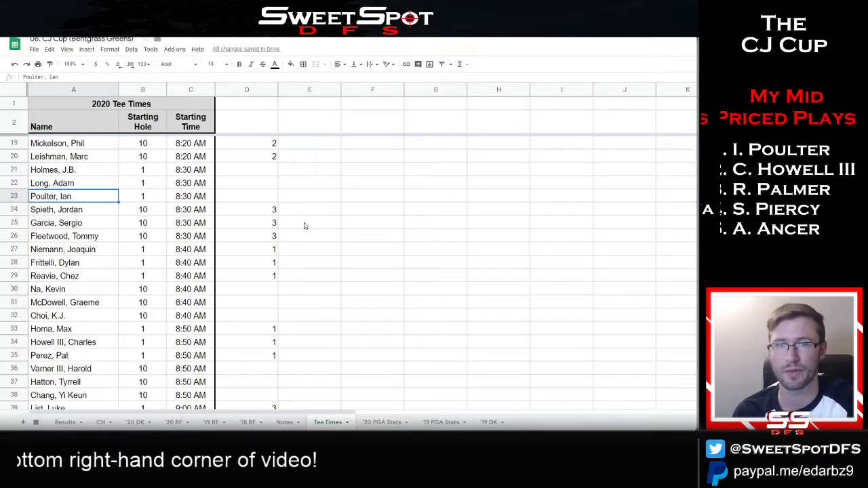
{"action": "left_click", "coordinate": [77, 171]}
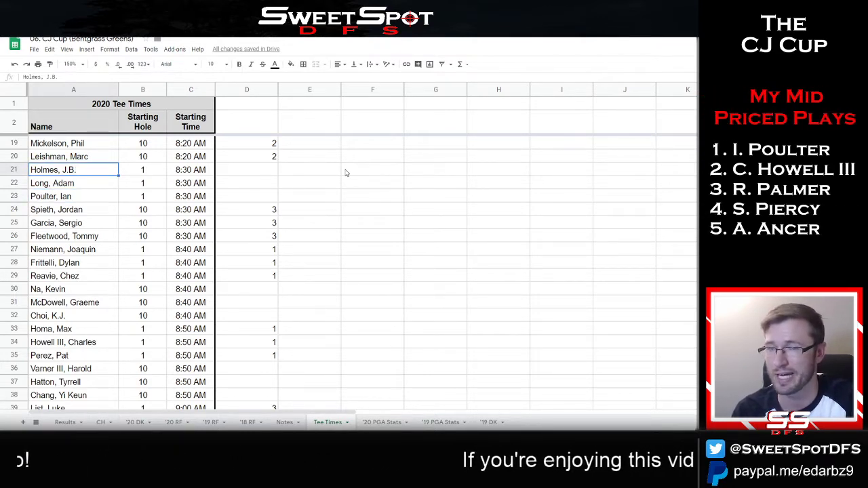
{"action": "left_click", "coordinate": [57, 198]}
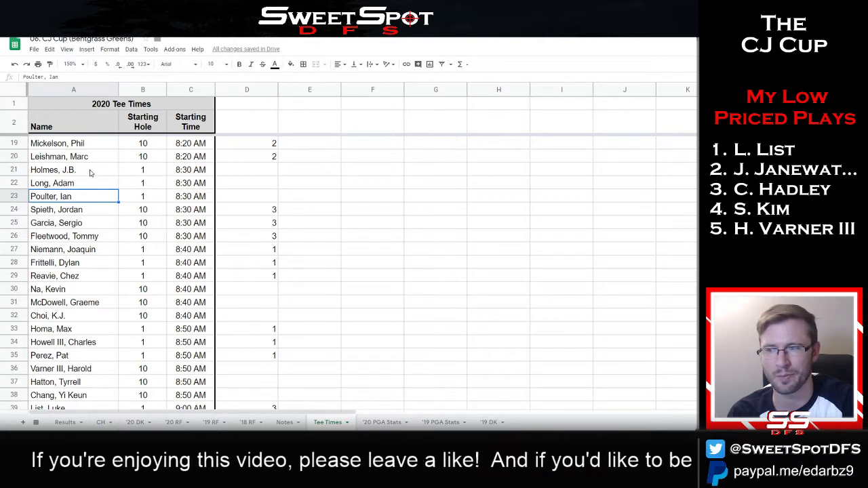
{"action": "left_click", "coordinate": [89, 173]}
{"action": "left_click", "coordinate": [90, 184], "text": "shift"}
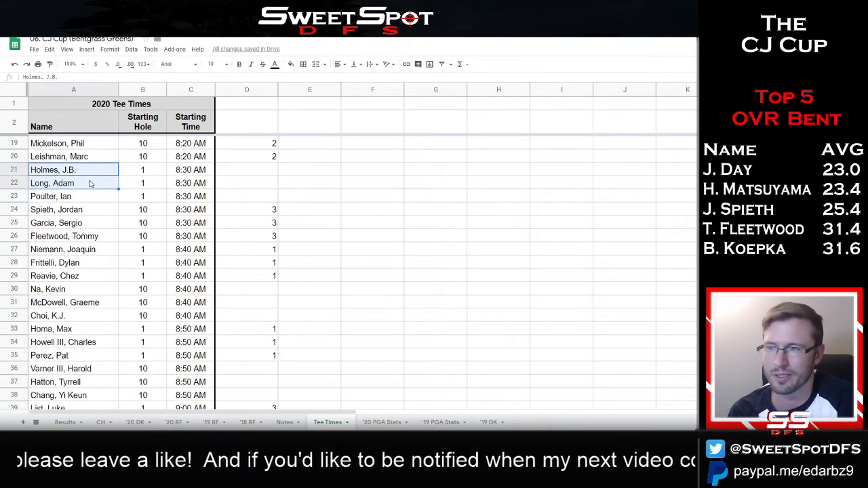
{"action": "left_click", "coordinate": [89, 198]}
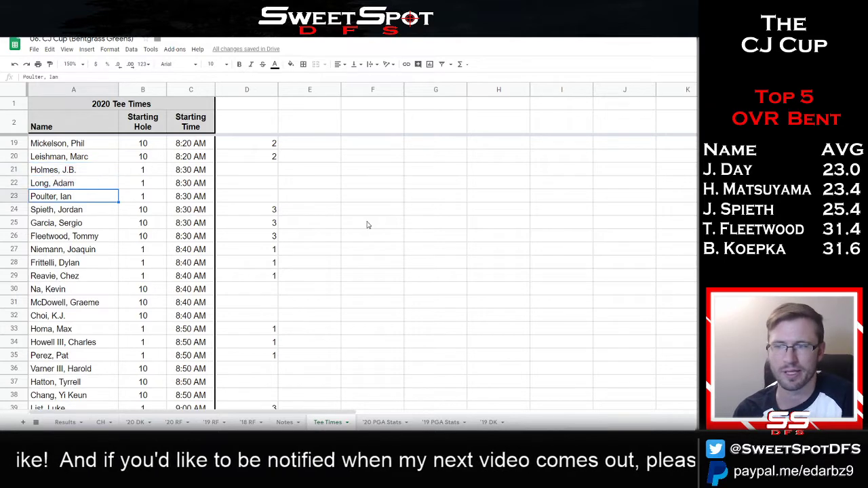
{"action": "left_click_drag", "start_coordinate": [63, 170], "coordinate": [62, 196]}
{"action": "left_click", "coordinate": [51, 187]}
{"action": "left_click", "coordinate": [54, 199]}
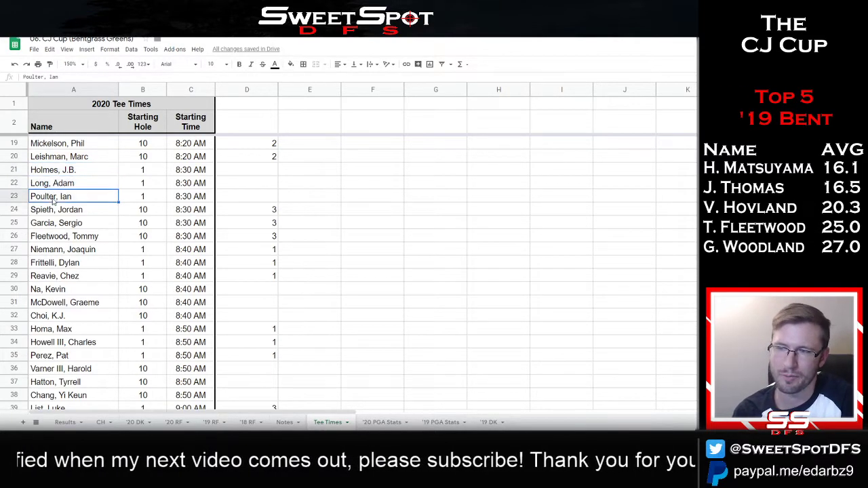
{"action": "left_click", "coordinate": [80, 186]}
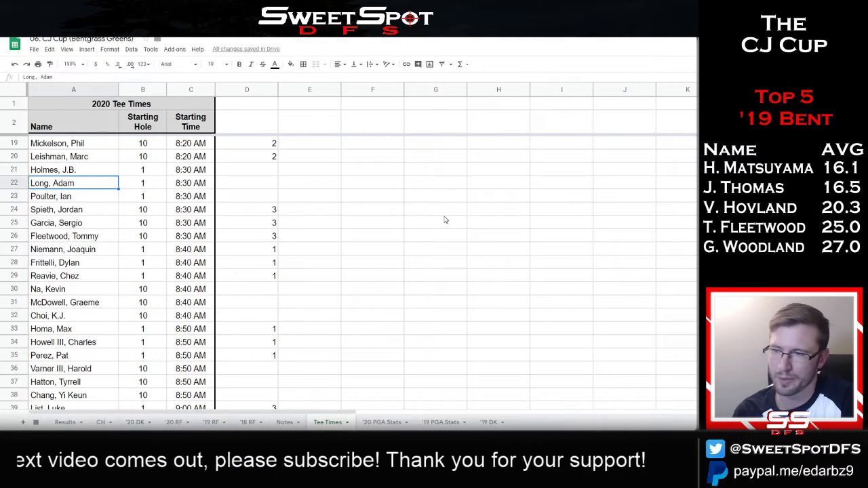
Review the 8:30 AM group starting on hole 10 along with its column D ratings, highlighting the three golfers' rows.
{"action": "left_click_drag", "start_coordinate": [75, 210], "coordinate": [271, 234]}
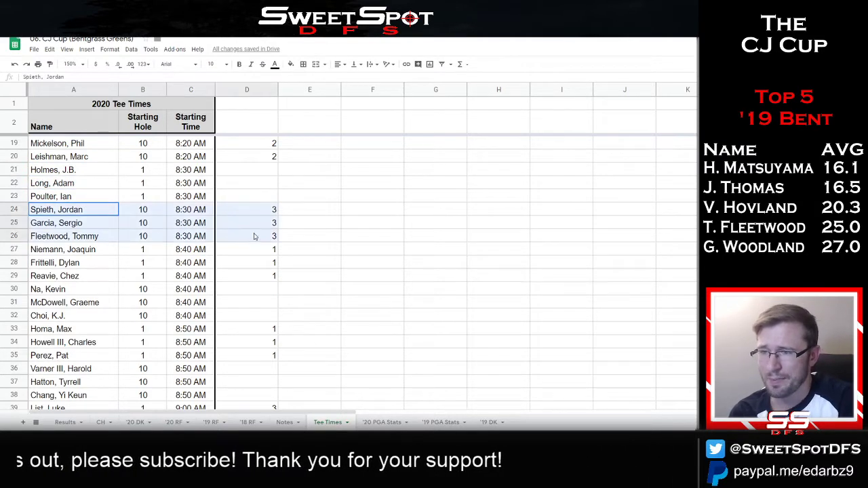
{"action": "left_click_drag", "start_coordinate": [81, 213], "coordinate": [78, 224]}
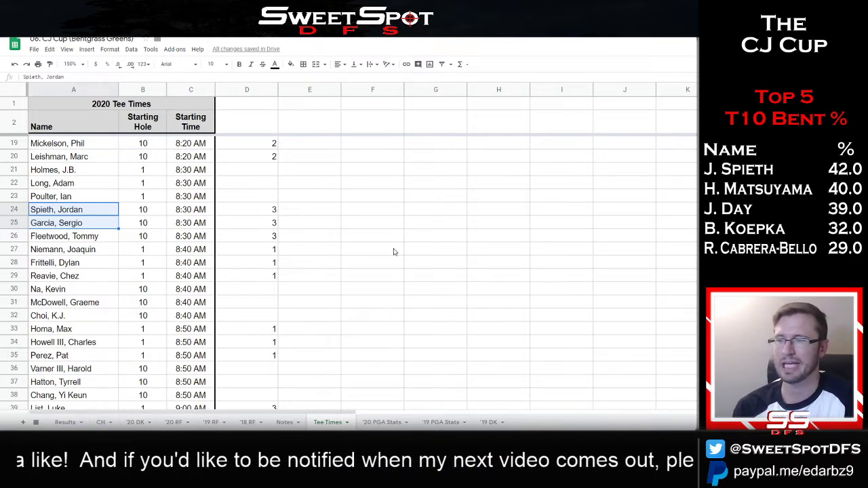
{"action": "left_click", "coordinate": [74, 238]}
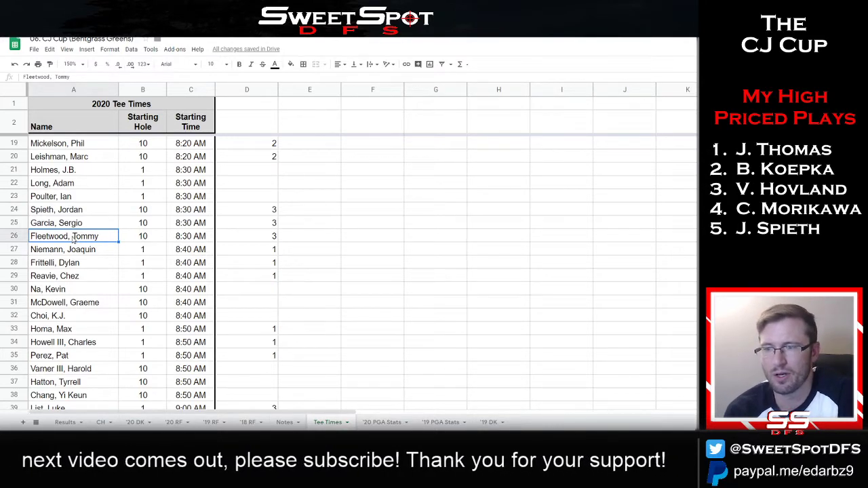
{"action": "left_click_drag", "start_coordinate": [65, 206], "coordinate": [272, 237]}
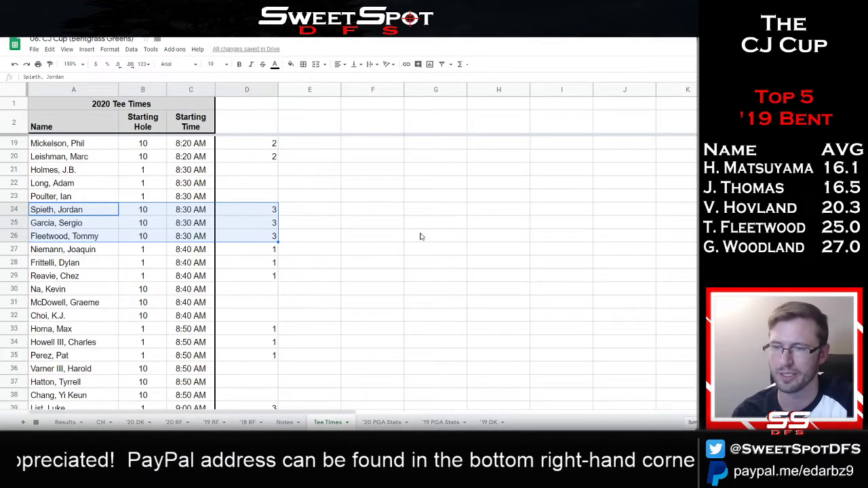
Review the 8:40 AM and 8:50 AM groups starting on hole 1 together with their column D ratings.
{"action": "left_click_drag", "start_coordinate": [56, 252], "coordinate": [277, 273]}
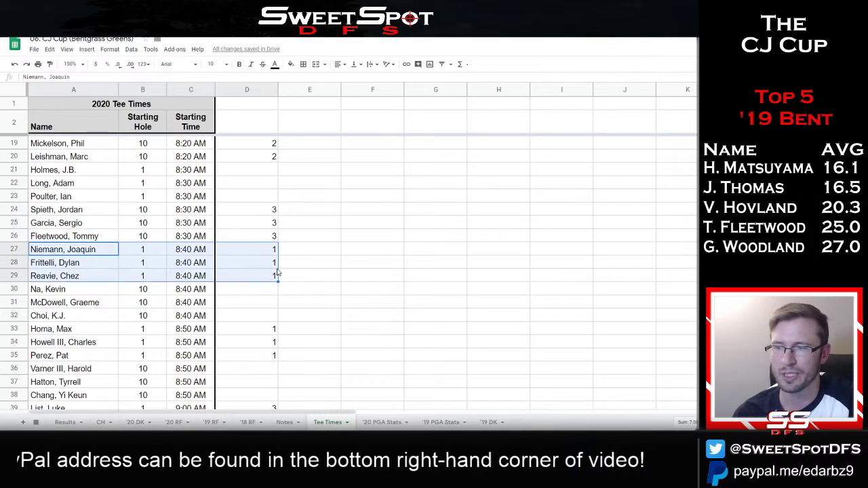
{"action": "scroll", "coordinate": [423, 267], "scroll_direction": "down", "scroll_amount": 2}
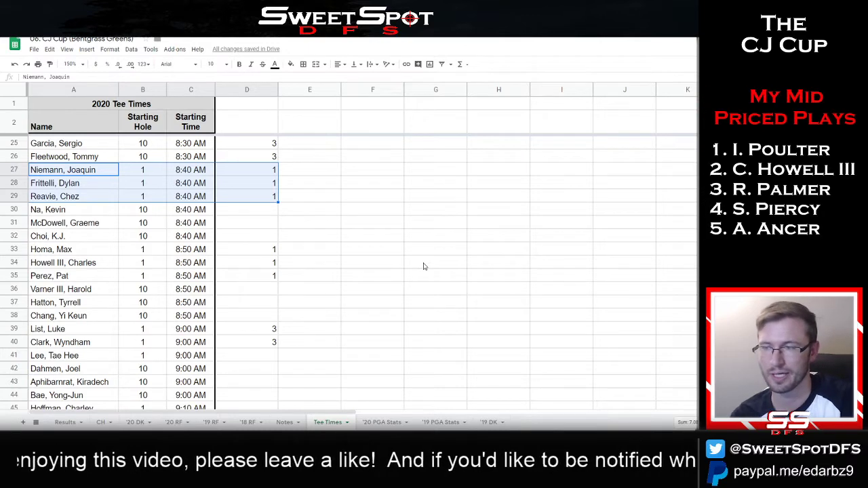
{"action": "scroll", "coordinate": [407, 267], "scroll_direction": "down", "scroll_amount": 2}
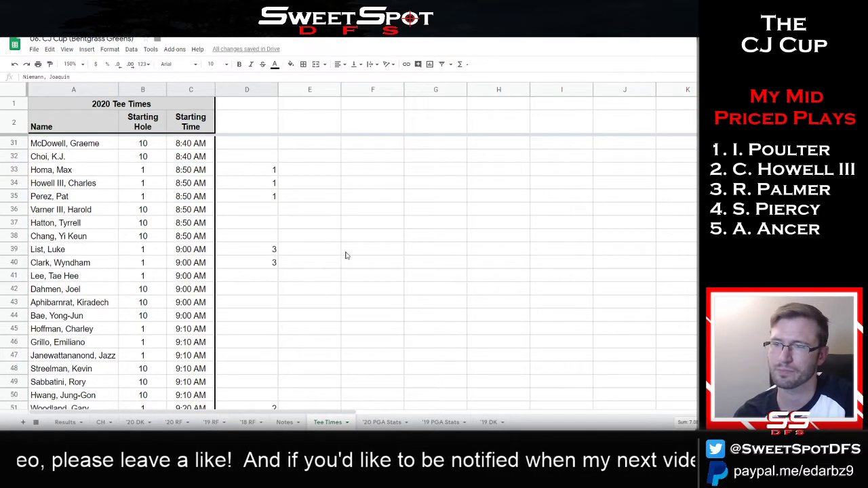
{"action": "left_click_drag", "start_coordinate": [86, 175], "coordinate": [286, 198]}
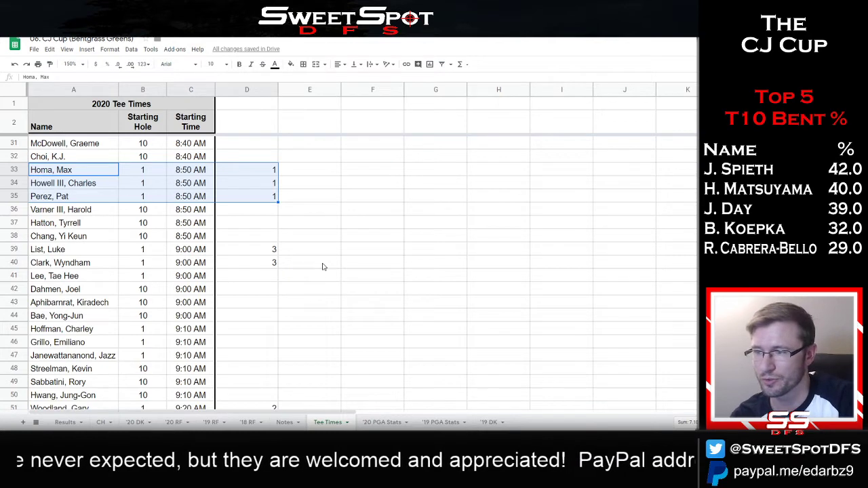
{"action": "left_click", "coordinate": [86, 202]}
{"action": "left_click", "coordinate": [84, 189]}
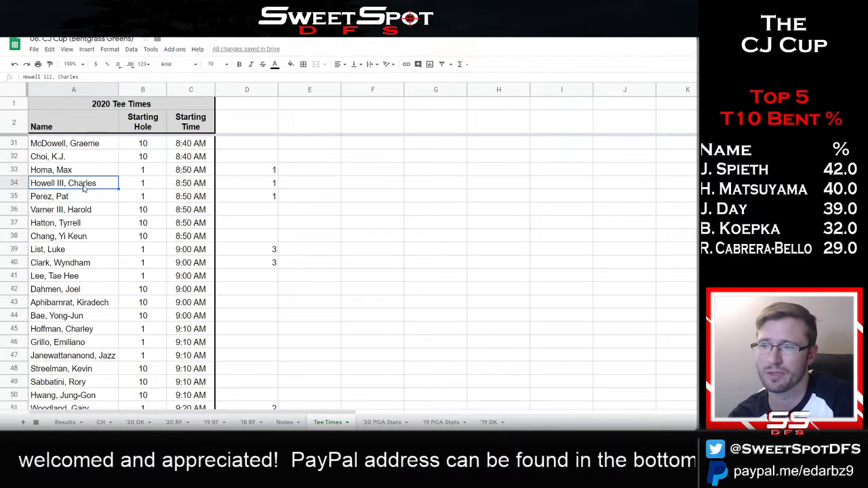
{"action": "key", "text": "Down"}
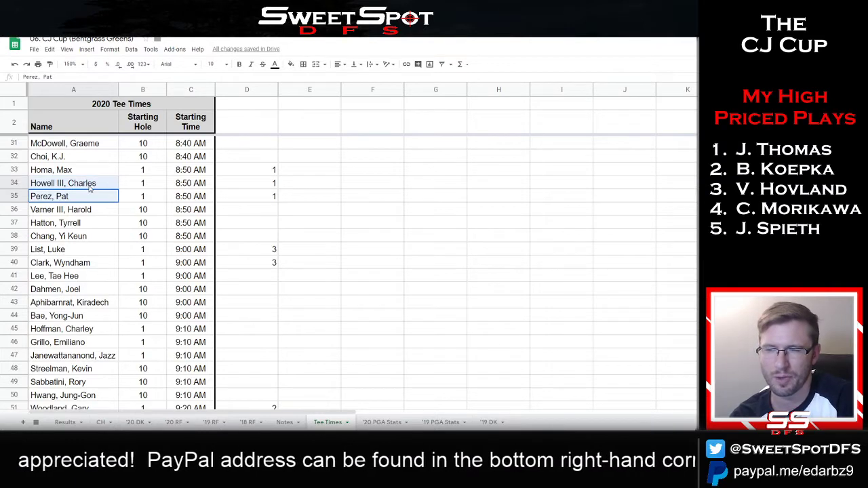
{"action": "left_click", "coordinate": [89, 189], "text": "shift"}
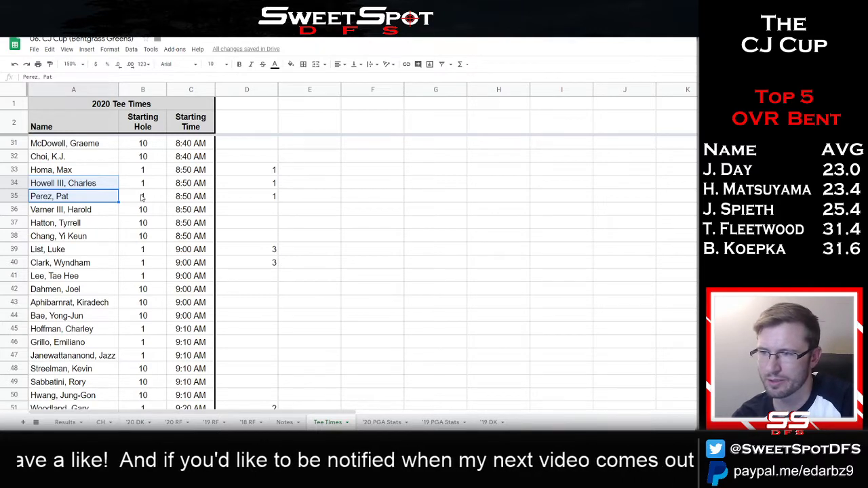
Review the 8:50 AM group starting on hole 10 and the two rated 9:00 AM golfers starting on hole 1.
{"action": "left_click_drag", "start_coordinate": [95, 210], "coordinate": [99, 224]}
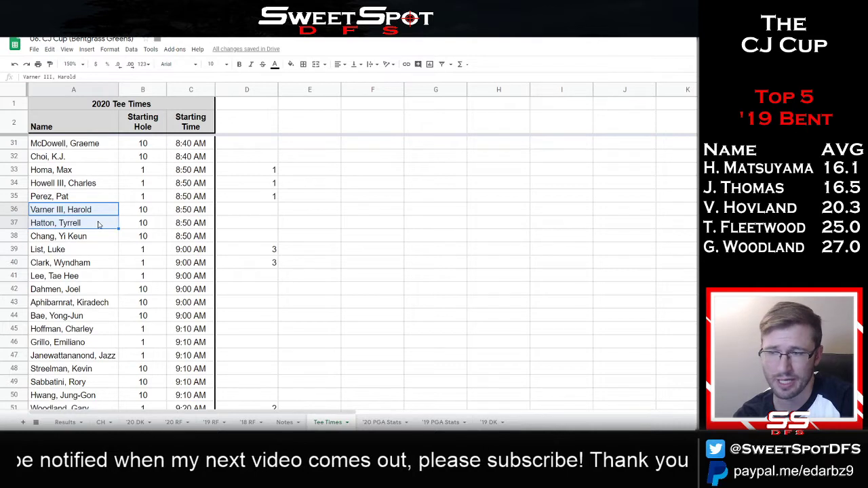
{"action": "left_click", "coordinate": [68, 243]}
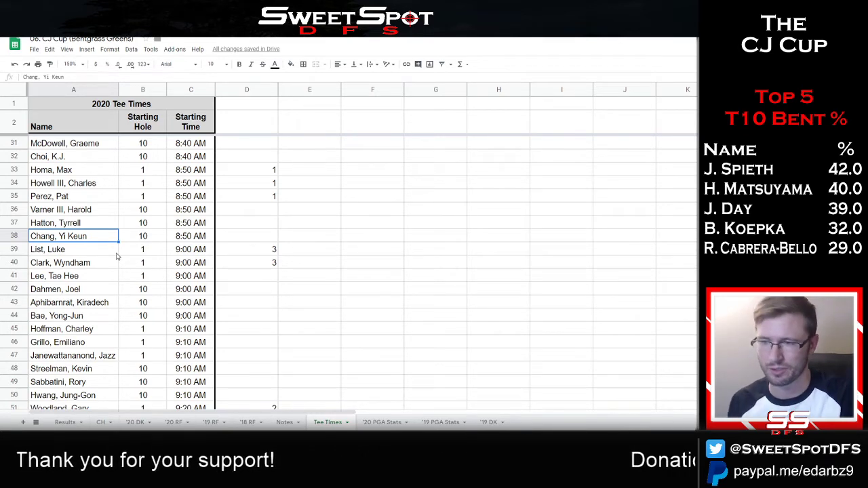
{"action": "left_click", "coordinate": [97, 253]}
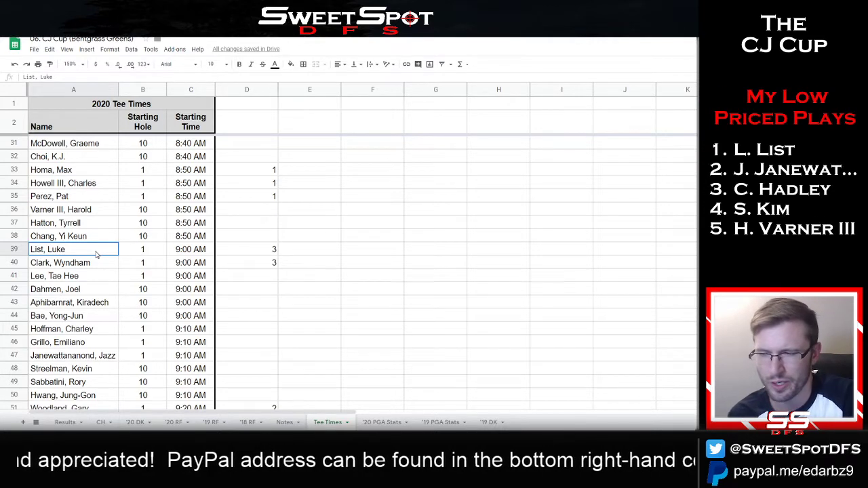
{"action": "left_click_drag", "start_coordinate": [97, 254], "coordinate": [240, 256]}
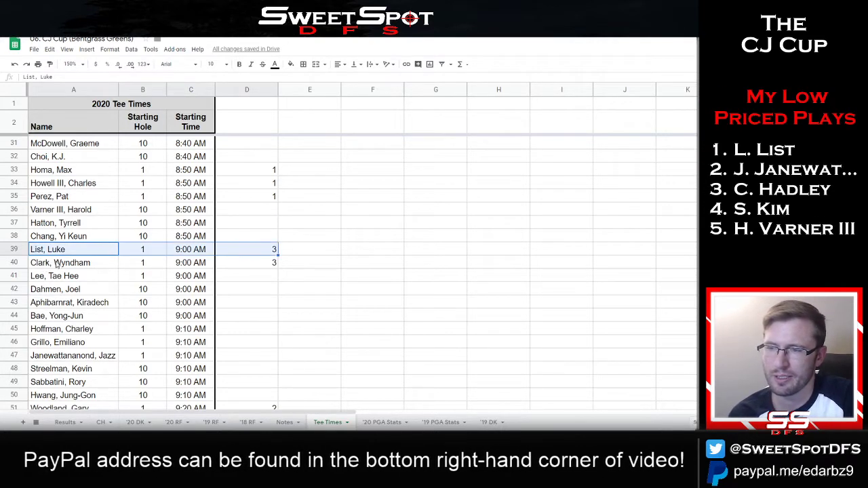
{"action": "left_click_drag", "start_coordinate": [58, 267], "coordinate": [272, 268]}
Review the 9:20 AM group starting on hole 1, highlighting its three rows through the column D ratings.
{"action": "scroll", "coordinate": [291, 227], "scroll_direction": "down", "scroll_amount": 3}
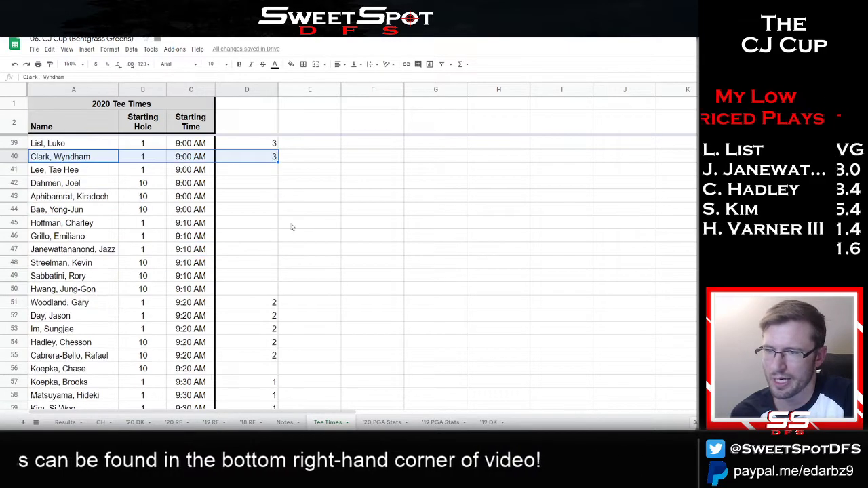
{"action": "scroll", "coordinate": [292, 228], "scroll_direction": "down", "scroll_amount": 2}
{"action": "scroll", "coordinate": [285, 227], "scroll_direction": "down", "scroll_amount": 1}
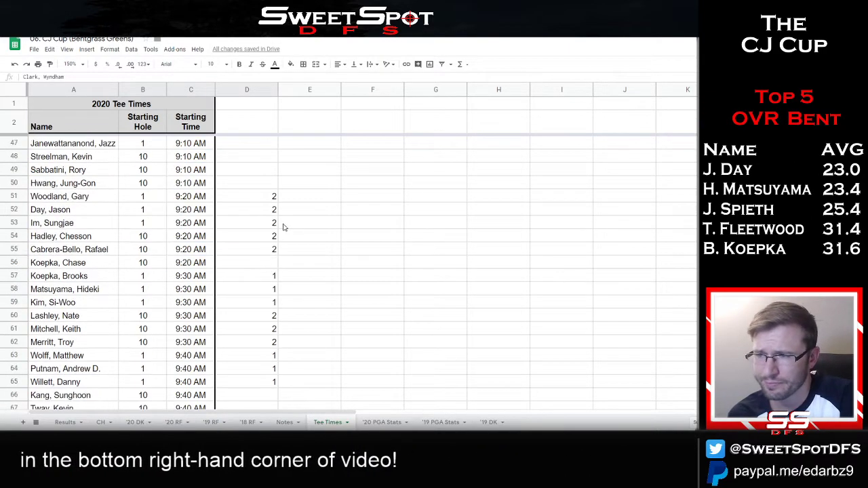
{"action": "left_click_drag", "start_coordinate": [85, 198], "coordinate": [274, 224]}
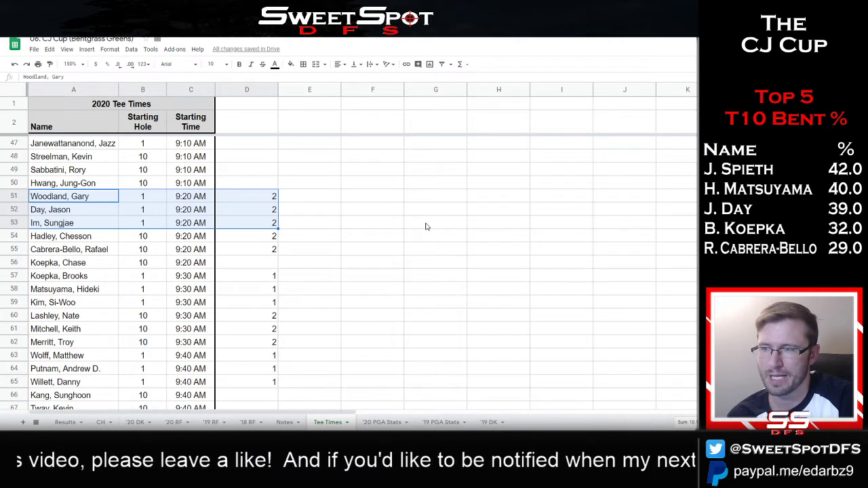
Review the 9:20 AM group starting on hole 10, comparing the two rated golfers with the unrated one.
{"action": "scroll", "coordinate": [426, 227], "scroll_direction": "down", "scroll_amount": 1}
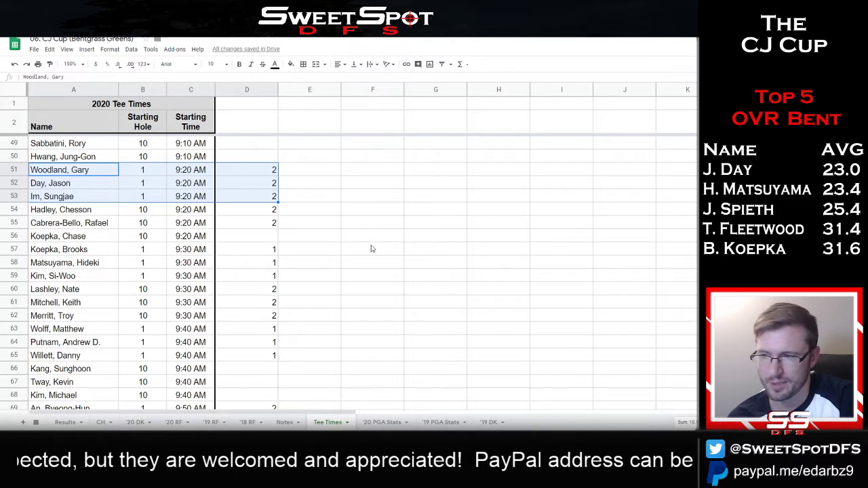
{"action": "left_click", "coordinate": [117, 212]}
{"action": "left_click_drag", "start_coordinate": [117, 214], "coordinate": [159, 224]}
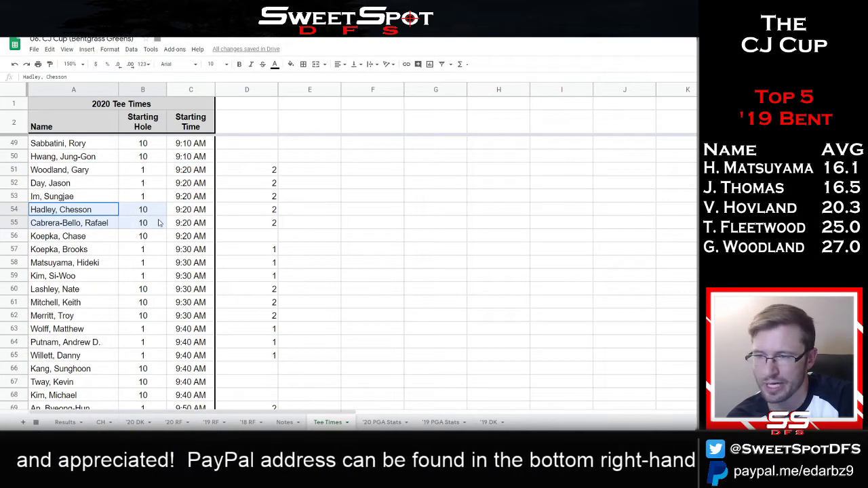
{"action": "left_click_drag", "start_coordinate": [159, 223], "coordinate": [265, 225]}
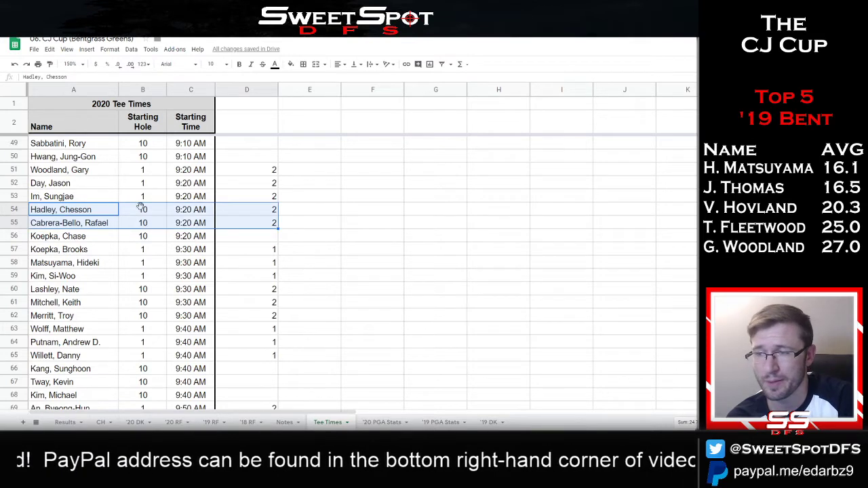
{"action": "left_click", "coordinate": [80, 238]}
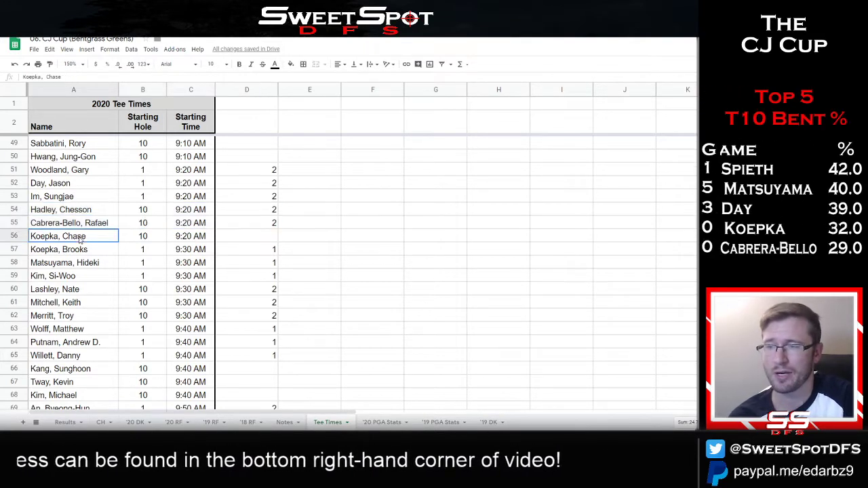
{"action": "left_click_drag", "start_coordinate": [81, 237], "coordinate": [274, 215]}
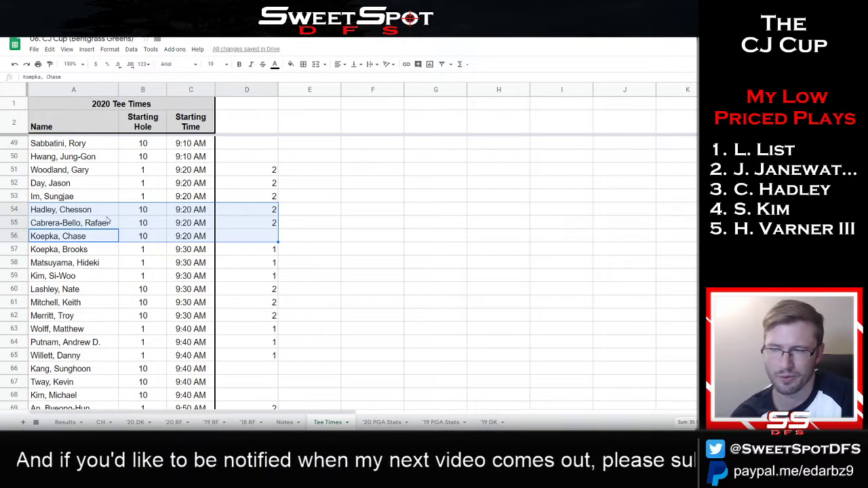
{"action": "left_click", "coordinate": [82, 211]}
Review the 9:30 AM groups starting on holes 1 and 10 along with their column D ratings.
{"action": "left_click_drag", "start_coordinate": [87, 227], "coordinate": [271, 282]}
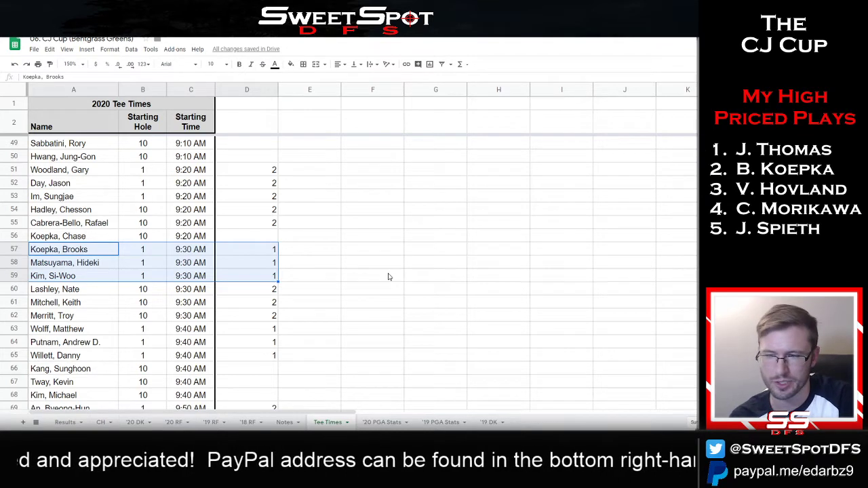
{"action": "scroll", "coordinate": [454, 218], "scroll_direction": "down", "scroll_amount": 2}
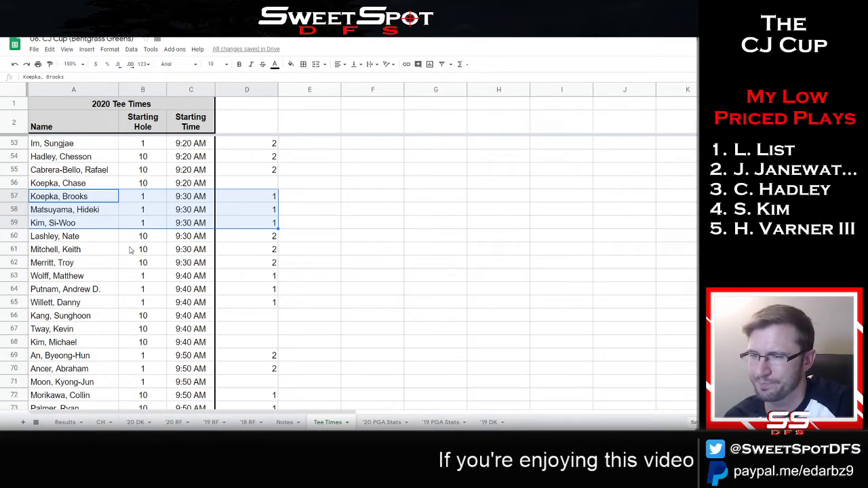
{"action": "left_click", "coordinate": [80, 238]}
{"action": "left_click_drag", "start_coordinate": [97, 241], "coordinate": [272, 268]}
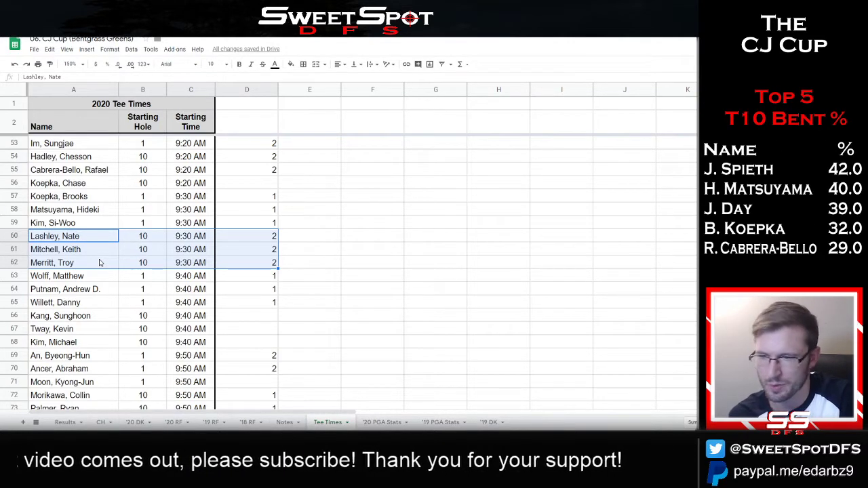
Review the 9:40 AM group starting on hole 1, highlighting its three rows through the column D ratings.
{"action": "left_click_drag", "start_coordinate": [76, 278], "coordinate": [271, 300]}
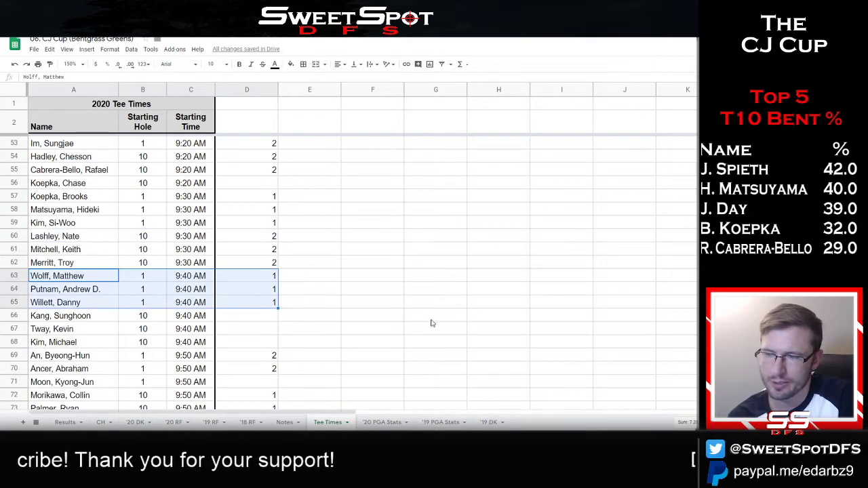
{"action": "scroll", "coordinate": [400, 330], "scroll_direction": "down", "scroll_amount": 2}
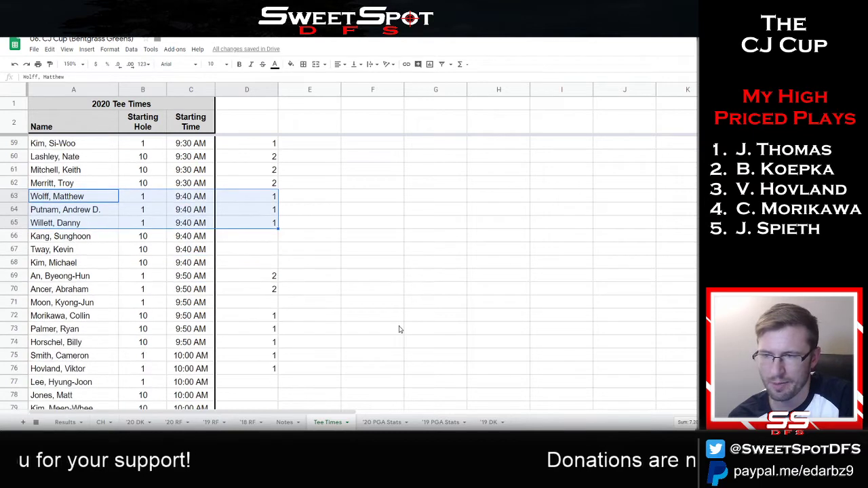
{"action": "scroll", "coordinate": [399, 330], "scroll_direction": "down", "scroll_amount": 1}
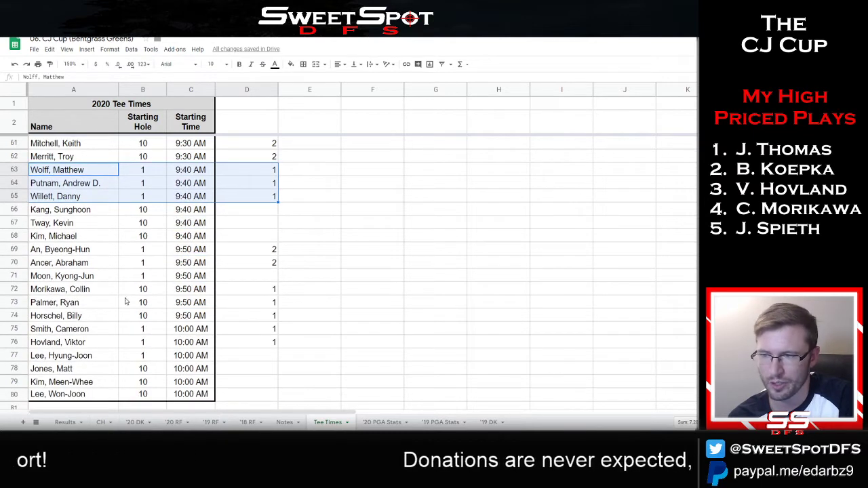
Review the 9:50 AM groups on holes 1 and 10 and the two rated 10:00 AM golfers starting on hole 1.
{"action": "left_click", "coordinate": [80, 252]}
{"action": "left_click_drag", "start_coordinate": [257, 261], "coordinate": [274, 278]}
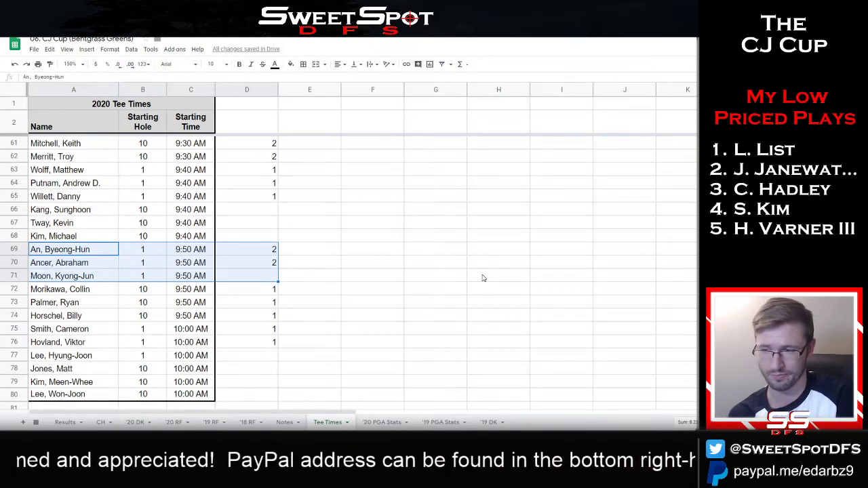
{"action": "left_click_drag", "start_coordinate": [91, 251], "coordinate": [94, 261]}
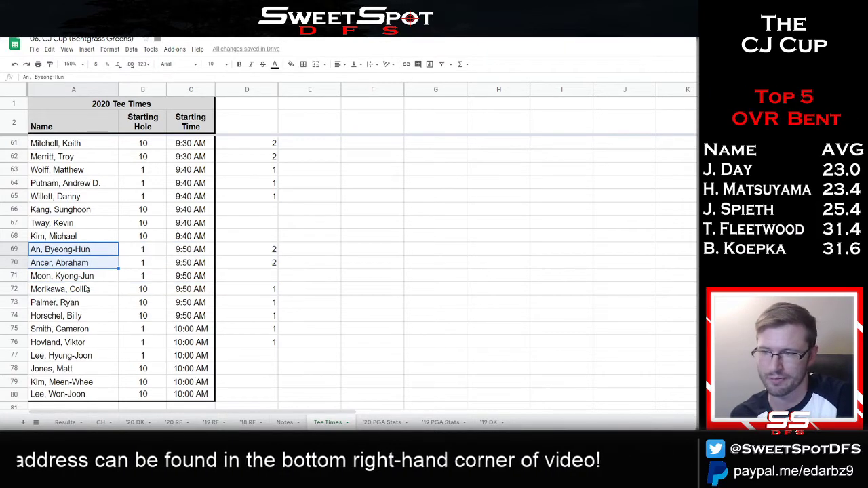
{"action": "left_click_drag", "start_coordinate": [49, 291], "coordinate": [258, 319]}
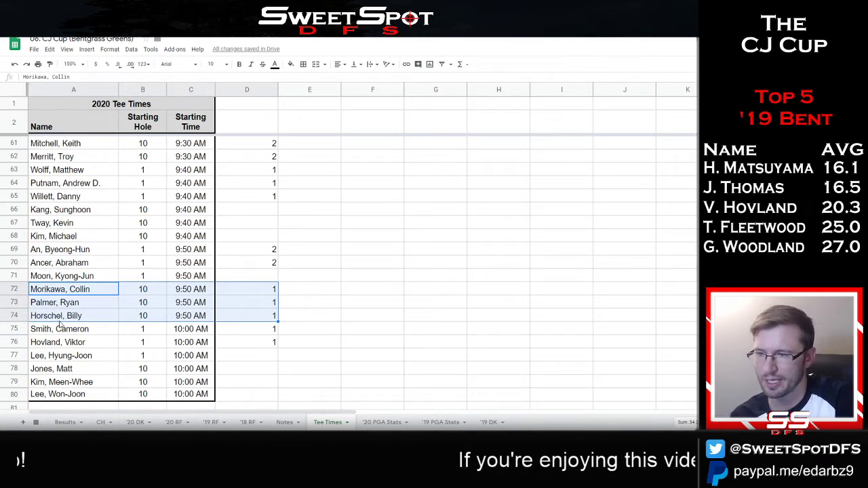
{"action": "left_click_drag", "start_coordinate": [59, 328], "coordinate": [274, 343]}
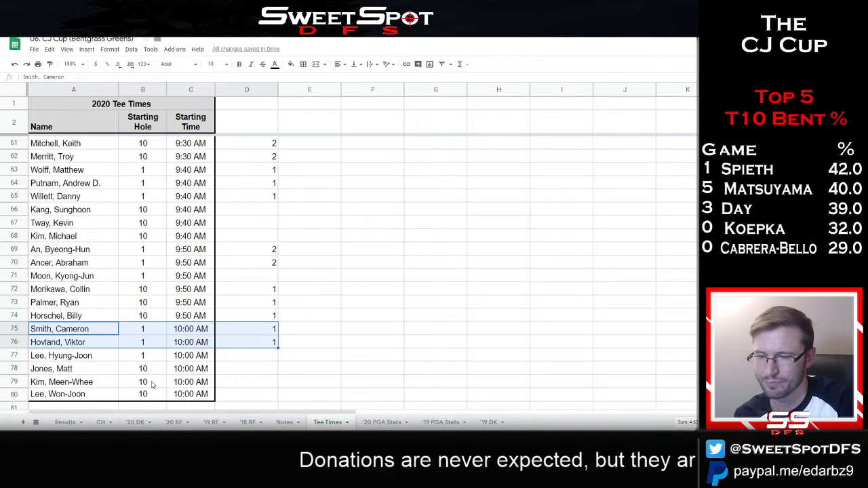
Hide the SH, TT and Odds columns on the '20 DK sheet.
{"action": "left_click", "coordinate": [135, 421]}
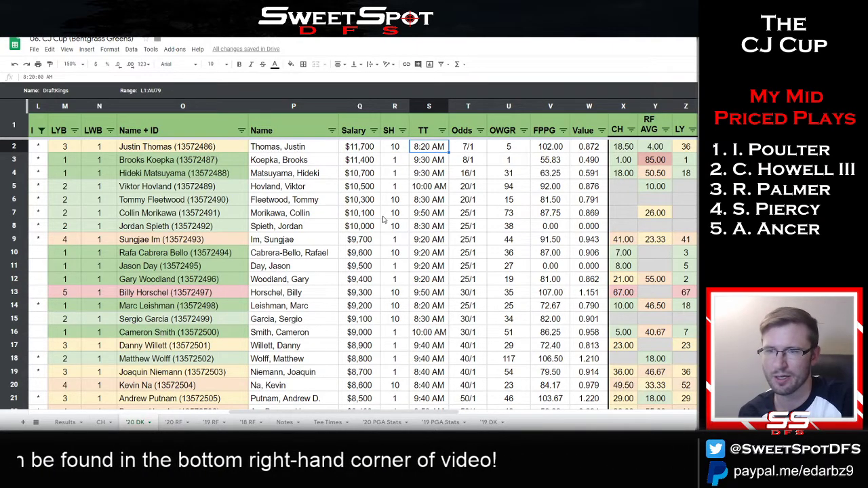
{"action": "left_click_drag", "start_coordinate": [391, 106], "coordinate": [421, 103]}
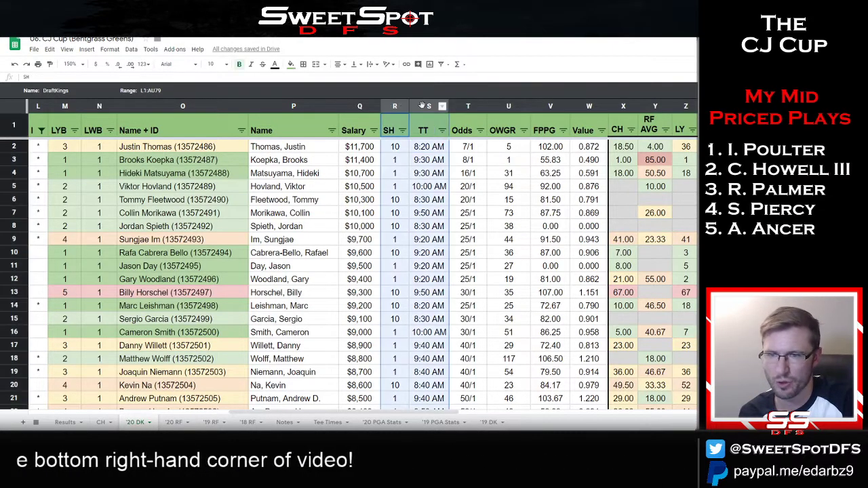
{"action": "right_click", "coordinate": [421, 104]}
{"action": "left_click", "coordinate": [457, 229]}
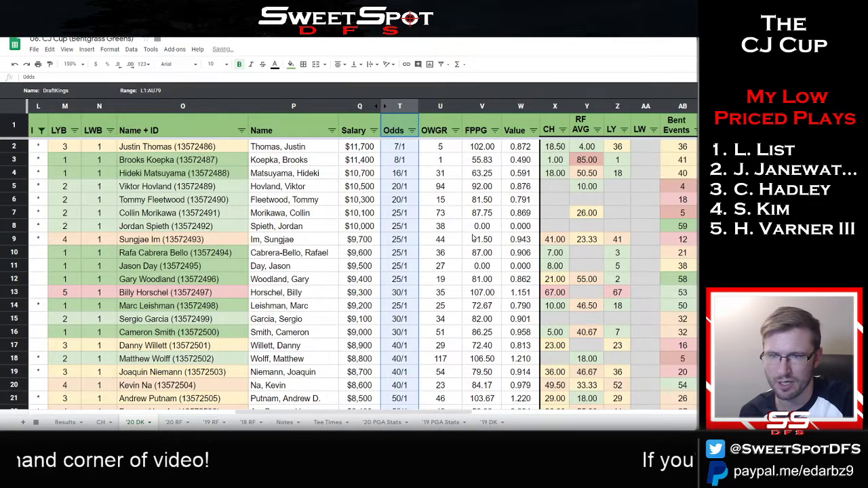
{"action": "right_click", "coordinate": [411, 106]}
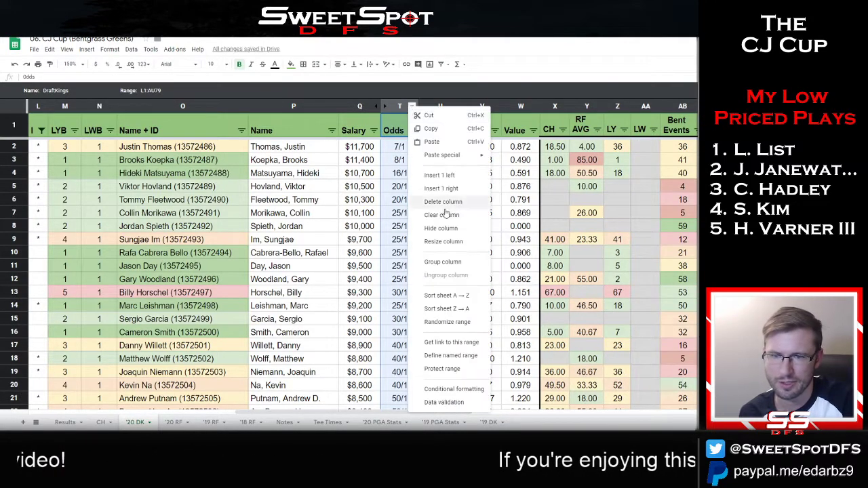
{"action": "left_click", "coordinate": [454, 229]}
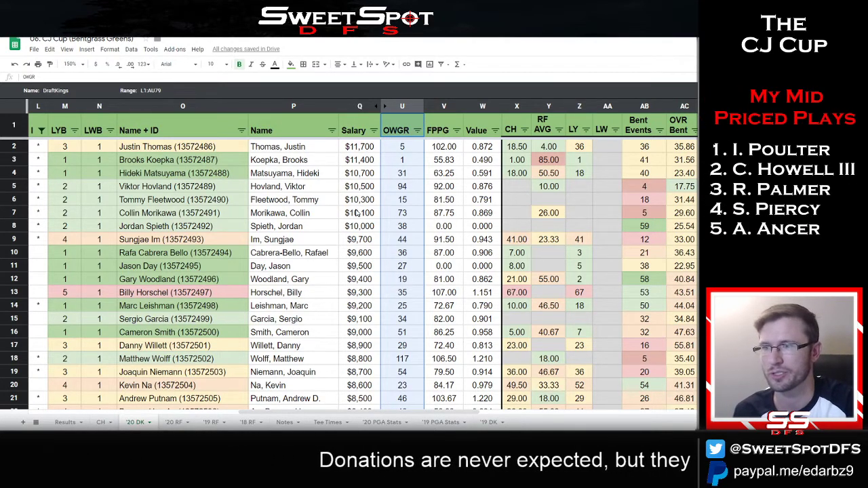
Include the X-marked golfers in the column L filter and go to the lowest-salary rows.
{"action": "scroll", "coordinate": [357, 213], "scroll_direction": "down", "scroll_amount": 10}
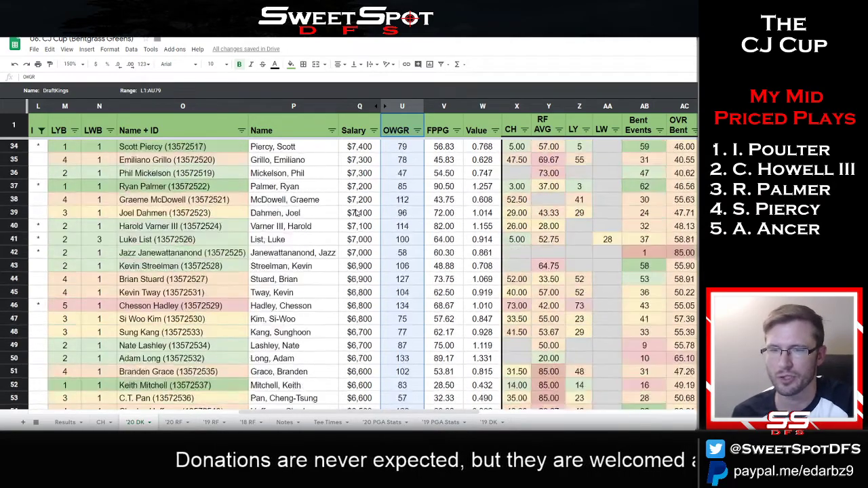
{"action": "scroll", "coordinate": [357, 213], "scroll_direction": "down", "scroll_amount": 1}
{"action": "left_click", "coordinate": [410, 361]}
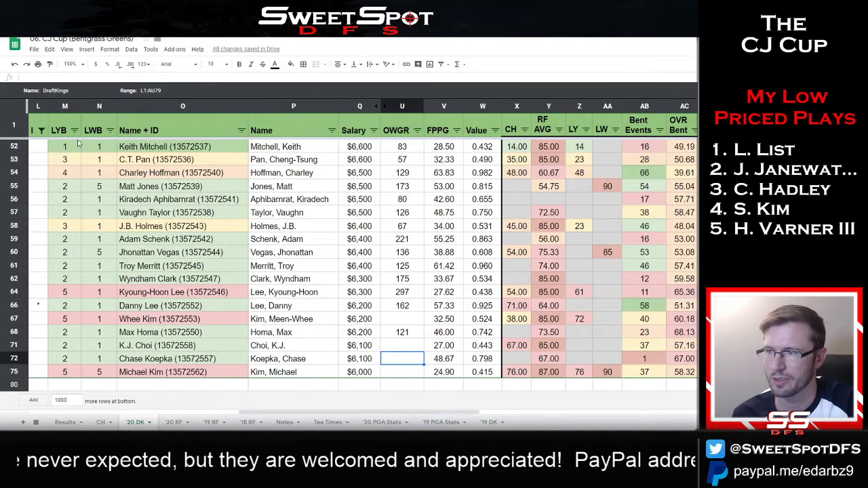
{"action": "left_click", "coordinate": [42, 130]}
{"action": "left_click", "coordinate": [64, 276]}
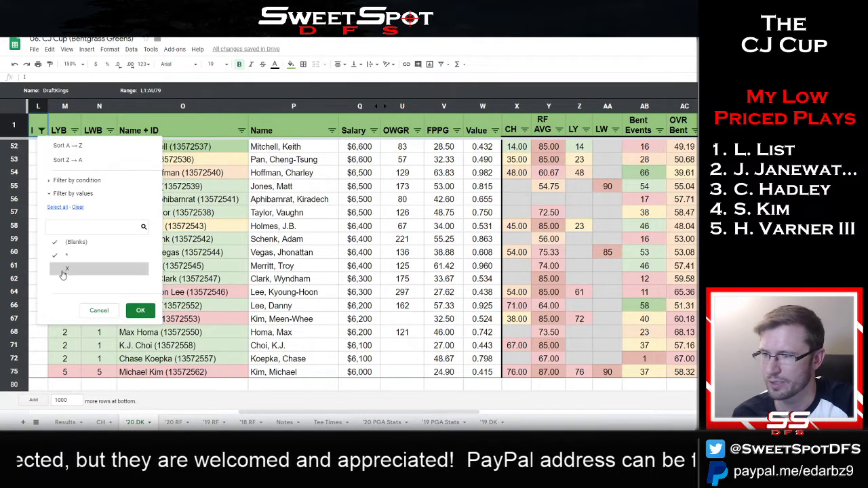
{"action": "left_click", "coordinate": [140, 311]}
{"action": "scroll", "coordinate": [276, 319], "scroll_direction": "down", "scroll_amount": 5}
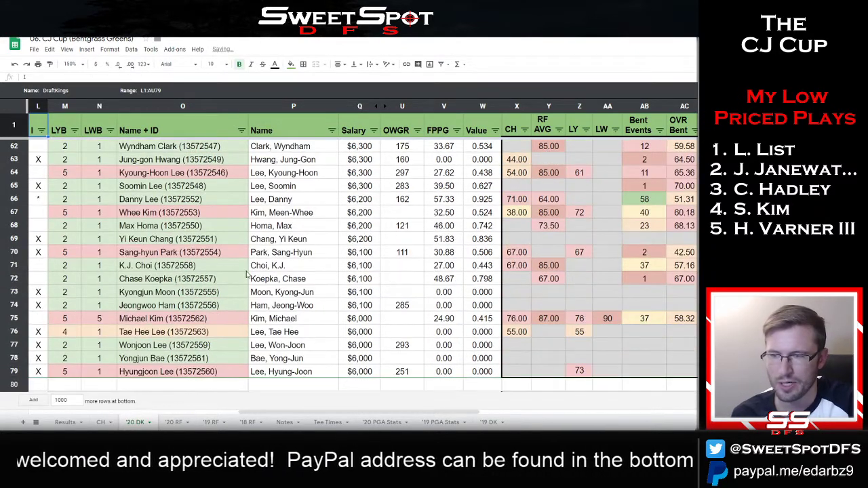
Mark the golfers in rows 71 and 75 with an X in column L.
{"action": "left_click", "coordinate": [39, 270]}
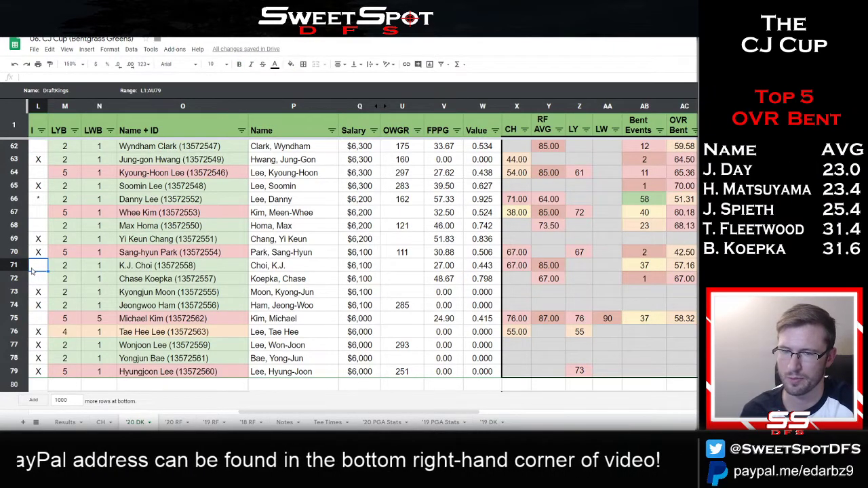
{"action": "type", "text": "X"}
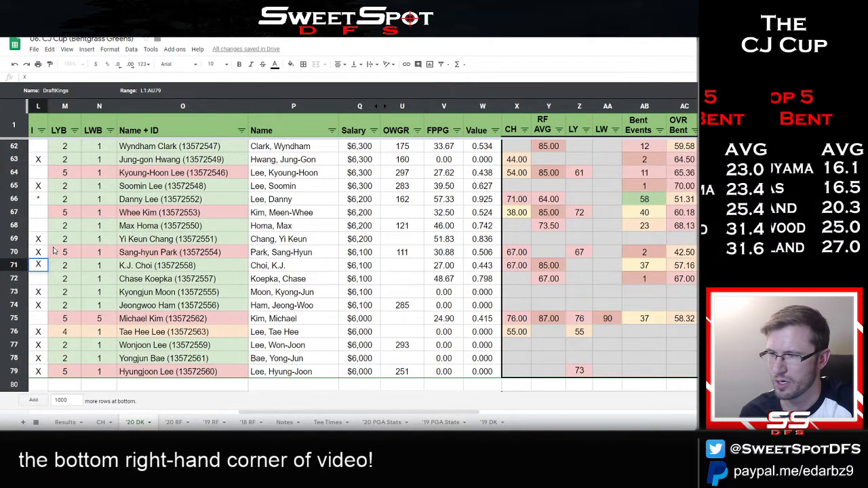
{"action": "left_click", "coordinate": [41, 318]}
{"action": "type", "text": "X"}
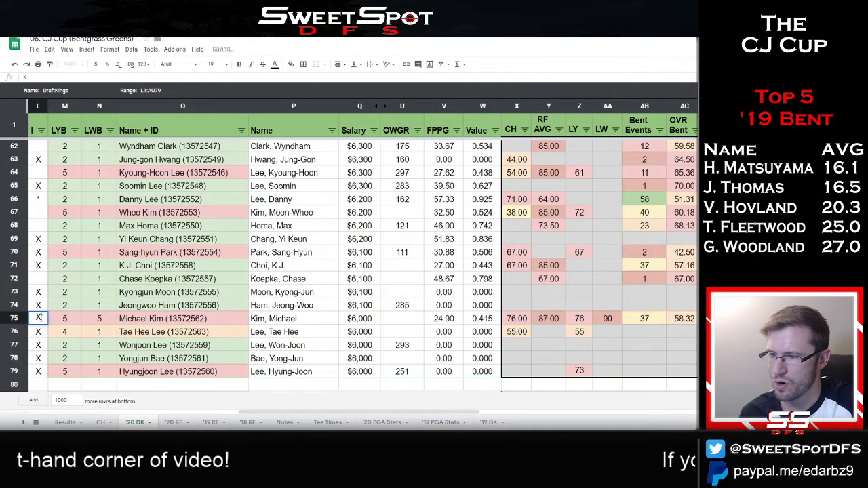
{"action": "left_click", "coordinate": [39, 279]}
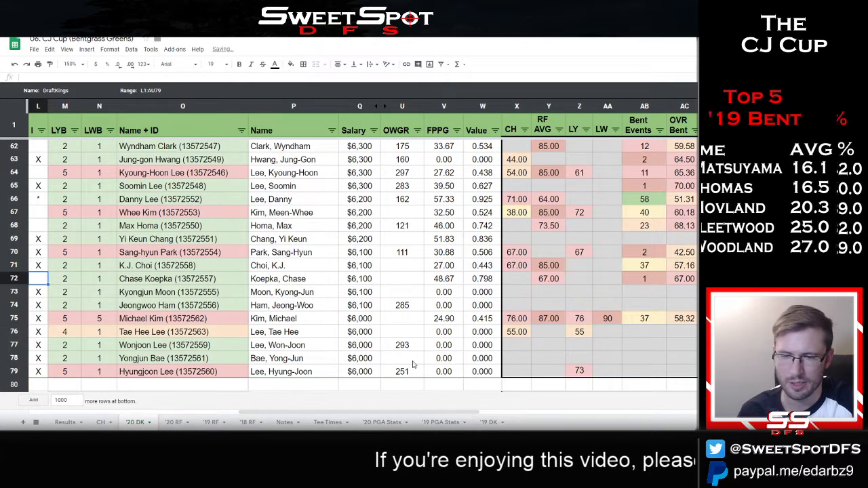
Review the OWGR rankings of the low-salary golfers, highlighting ranked and unranked entries between rows 63 and 79.
{"action": "left_click_drag", "start_coordinate": [407, 369], "coordinate": [389, 281]}
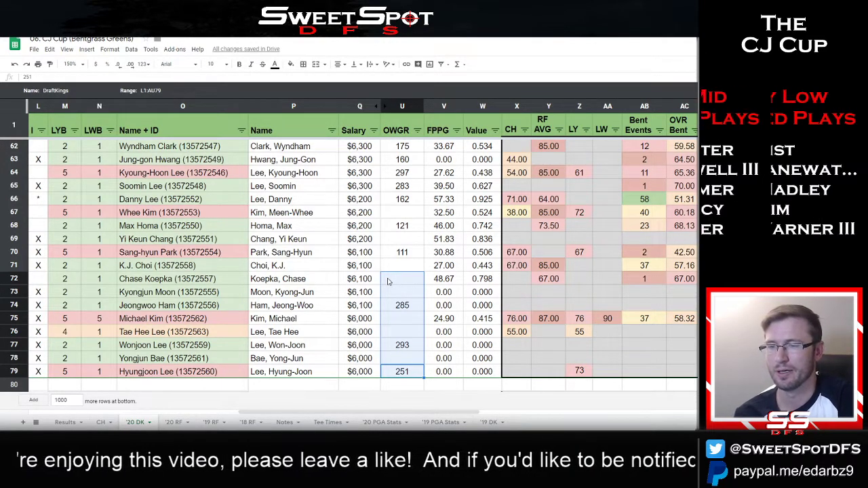
{"action": "left_click", "coordinate": [415, 258]}
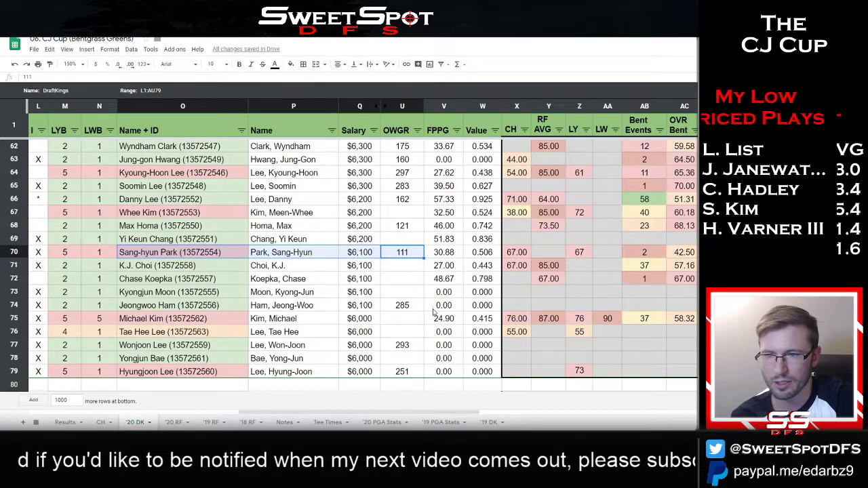
{"action": "scroll", "coordinate": [433, 311], "scroll_direction": "up", "scroll_amount": 1}
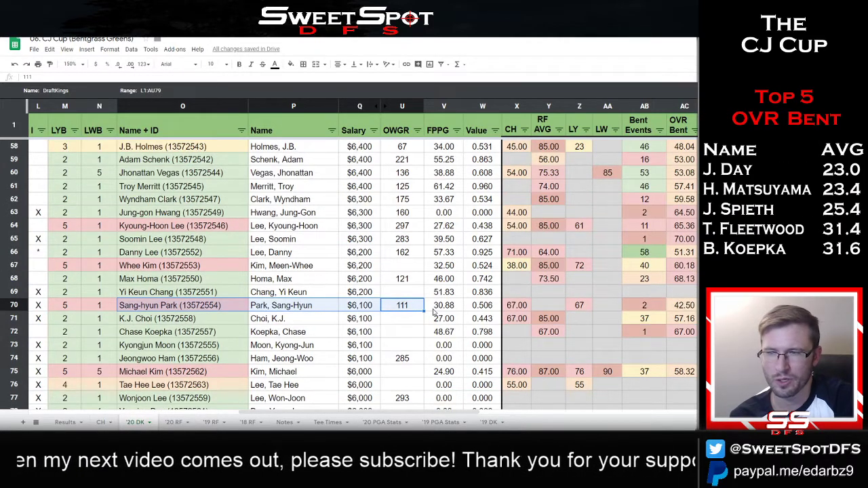
{"action": "scroll", "coordinate": [433, 311], "scroll_direction": "down", "scroll_amount": 1}
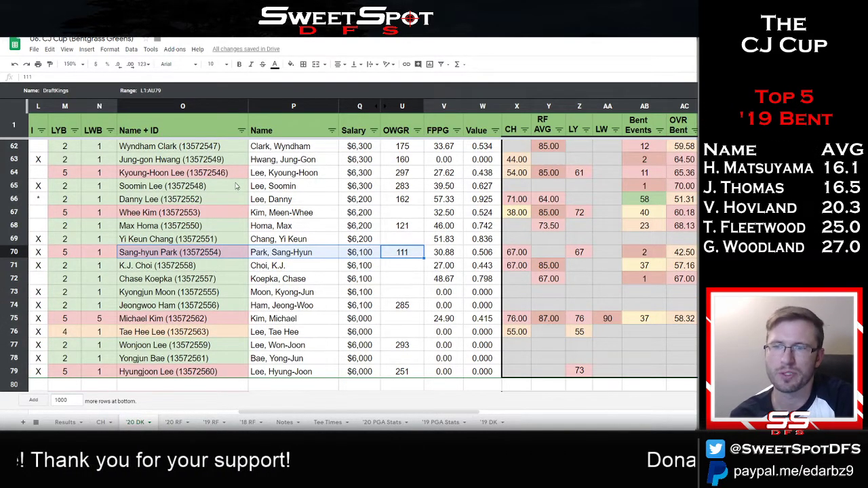
{"action": "left_click", "coordinate": [403, 160]}
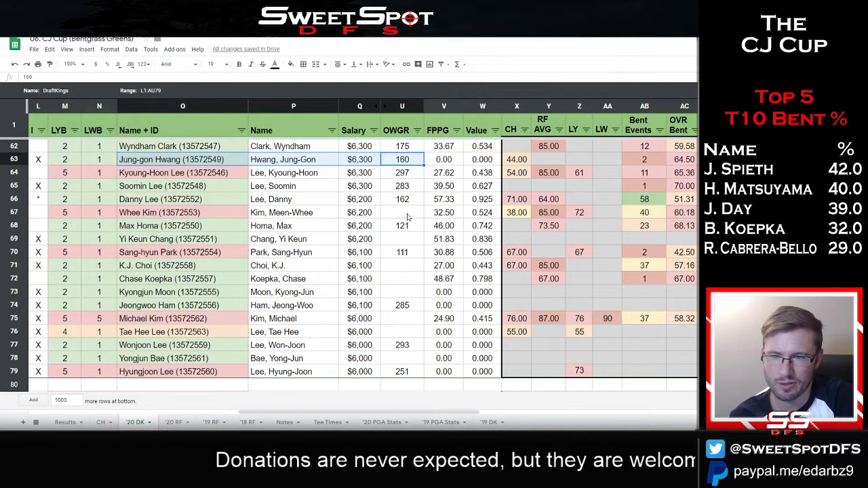
{"action": "left_click", "coordinate": [383, 214]}
{"action": "left_click_drag", "start_coordinate": [409, 267], "coordinate": [177, 305]}
{"action": "left_click_drag", "start_coordinate": [402, 320], "coordinate": [166, 329]}
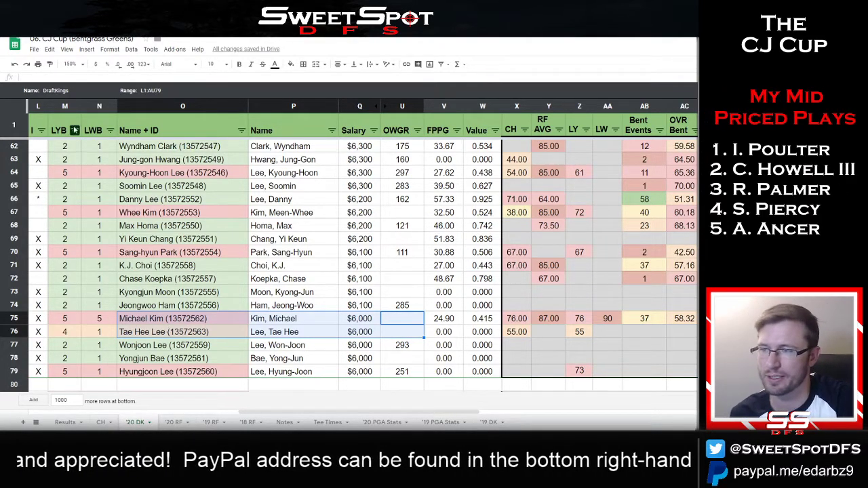
Filter column L to exclude the golfers marked X.
{"action": "left_click", "coordinate": [41, 131]}
{"action": "left_click", "coordinate": [57, 270]}
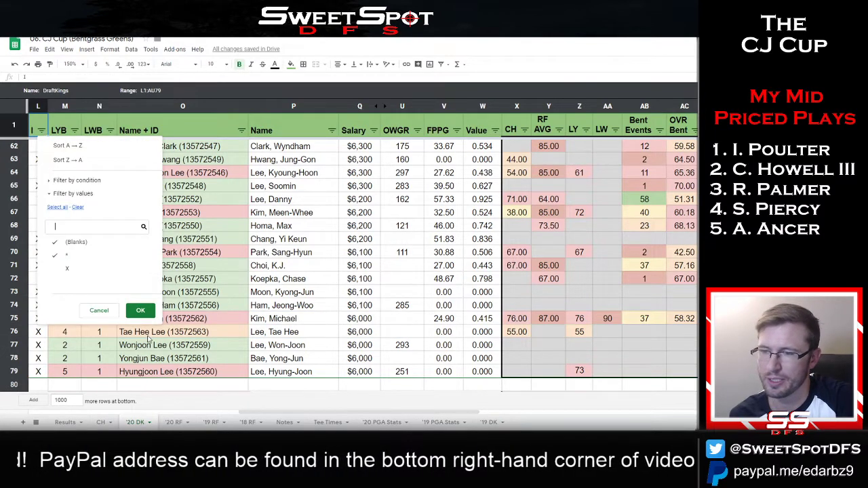
{"action": "left_click", "coordinate": [140, 310]}
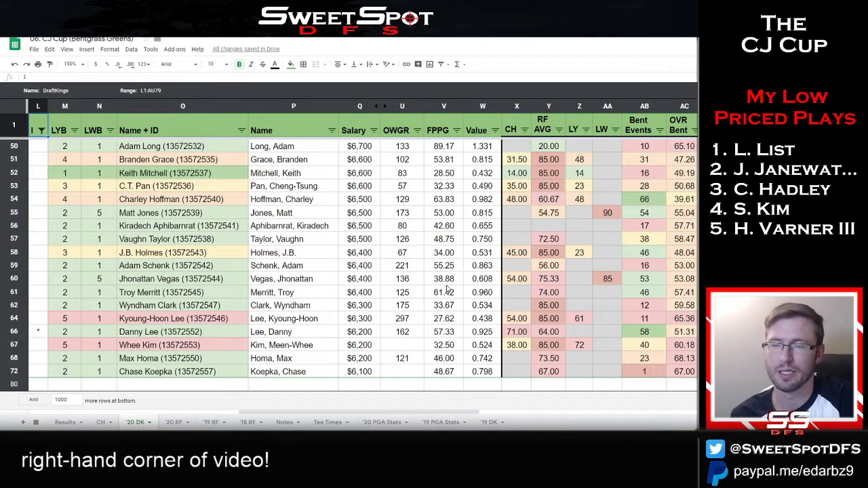
Hide the OWGR column on the '20 DK sheet.
{"action": "scroll", "coordinate": [392, 282], "scroll_direction": "up", "scroll_amount": 10}
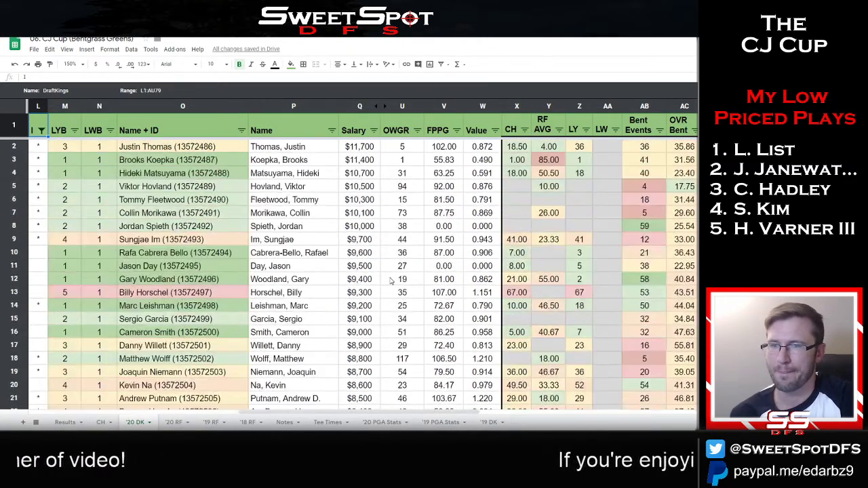
{"action": "right_click", "coordinate": [402, 107]}
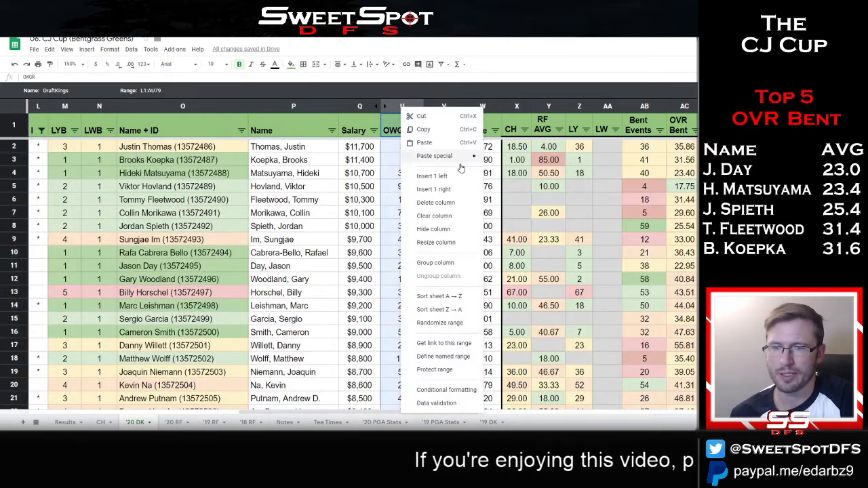
{"action": "left_click", "coordinate": [433, 229]}
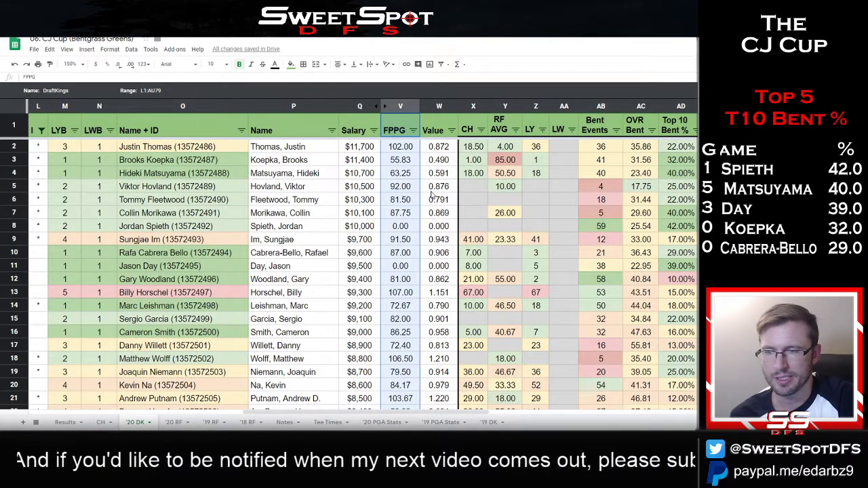
Review FPPG and Value down the '20 DK sheet, highlighting the figures for Matthew Wolff, Ryan Palmer and Adam Long.
{"action": "scroll", "coordinate": [431, 194], "scroll_direction": "down", "scroll_amount": 3}
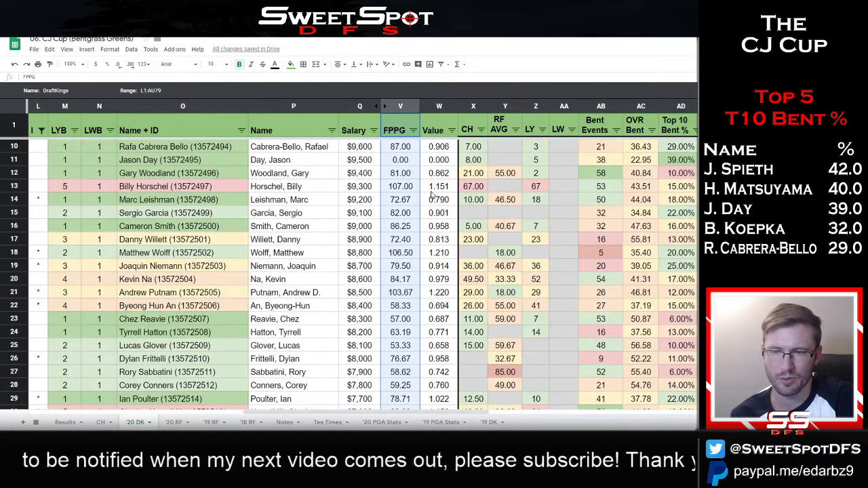
{"action": "left_click", "coordinate": [402, 253]}
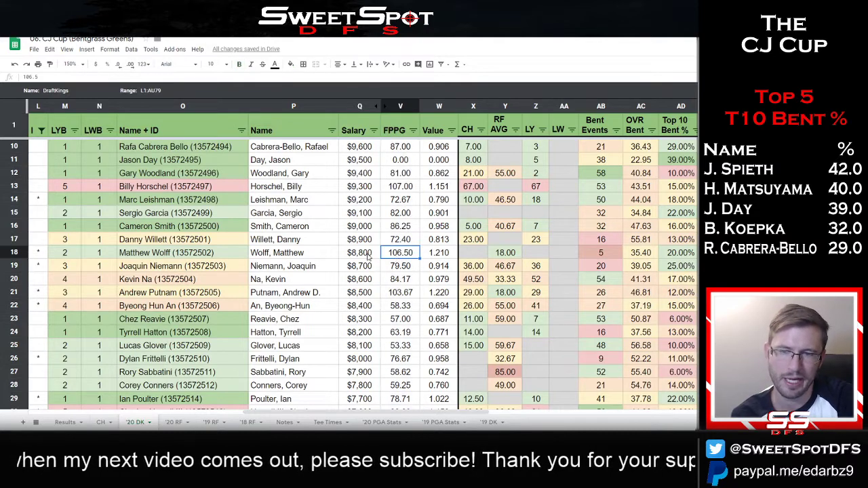
{"action": "left_click_drag", "start_coordinate": [368, 254], "coordinate": [440, 254]}
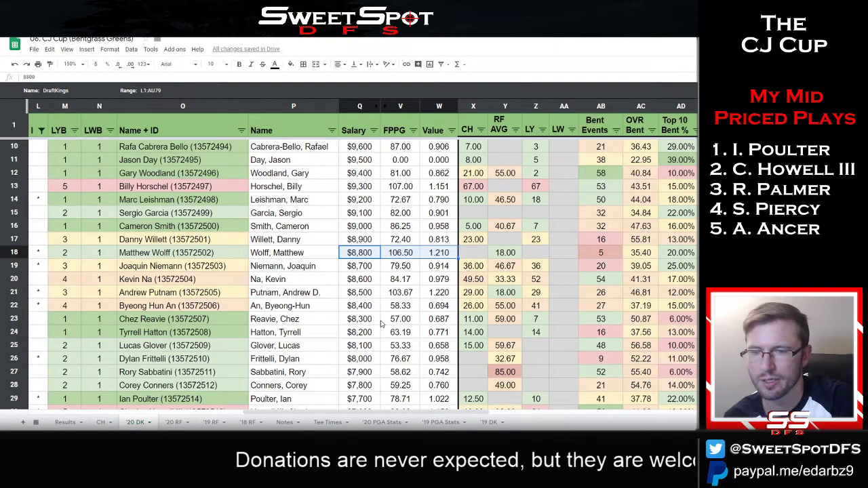
{"action": "scroll", "coordinate": [382, 324], "scroll_direction": "down", "scroll_amount": 5}
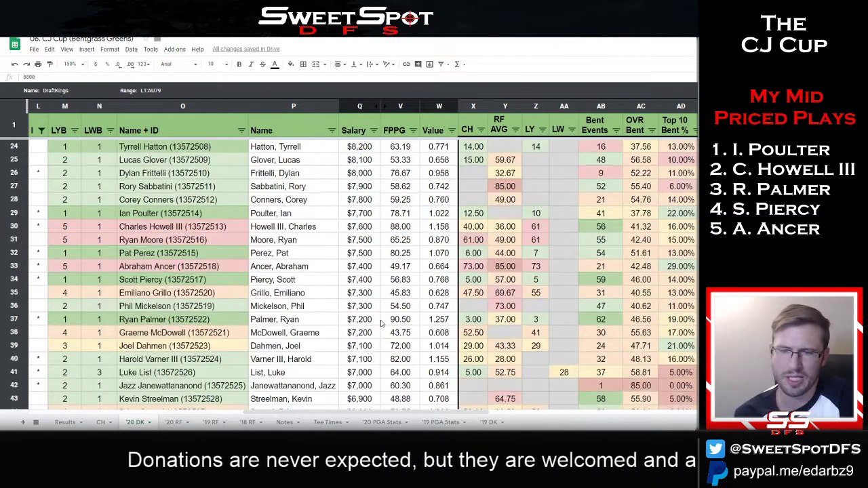
{"action": "left_click", "coordinate": [426, 319]}
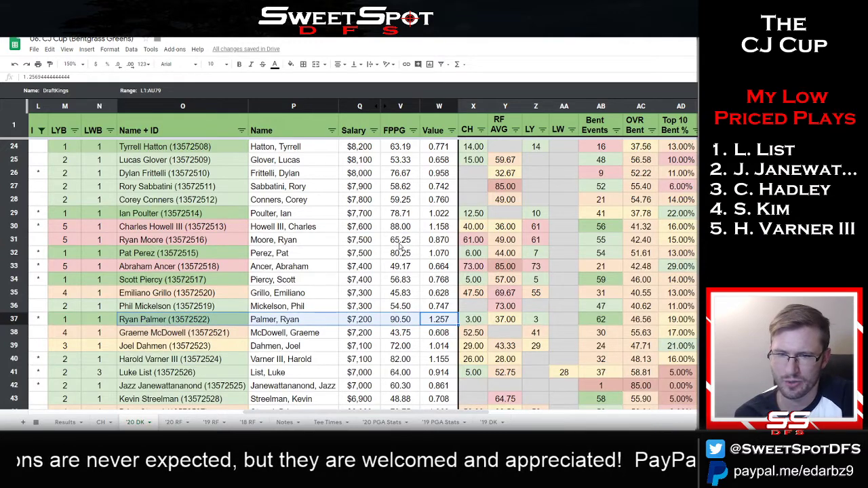
{"action": "scroll", "coordinate": [400, 246], "scroll_direction": "down", "scroll_amount": 1}
{"action": "scroll", "coordinate": [399, 245], "scroll_direction": "down", "scroll_amount": 2}
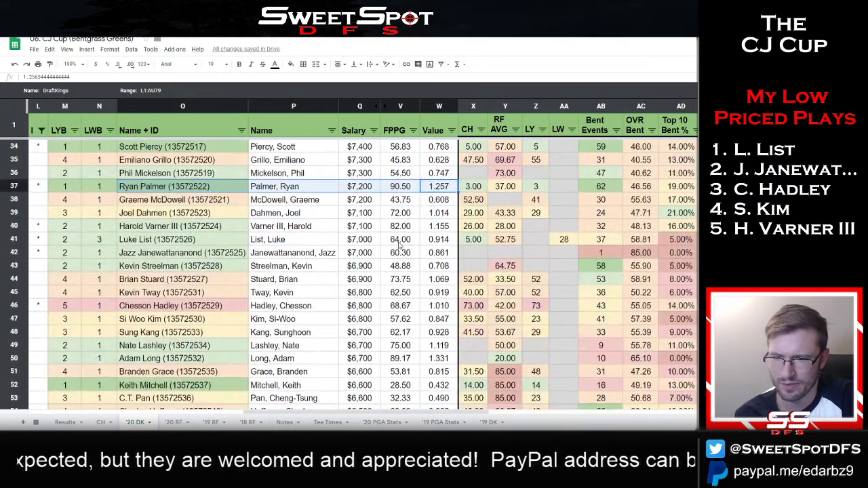
{"action": "left_click", "coordinate": [440, 359]}
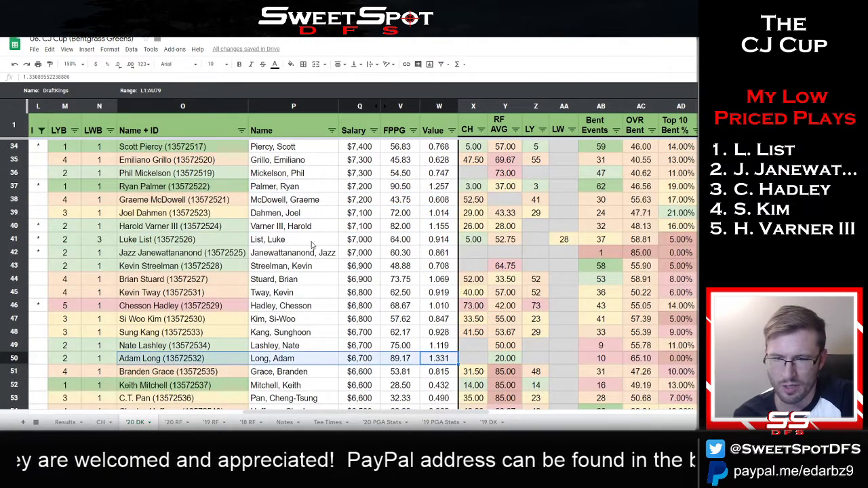
{"action": "scroll", "coordinate": [314, 246], "scroll_direction": "down", "scroll_amount": 3}
{"action": "scroll", "coordinate": [313, 245], "scroll_direction": "up", "scroll_amount": 11}
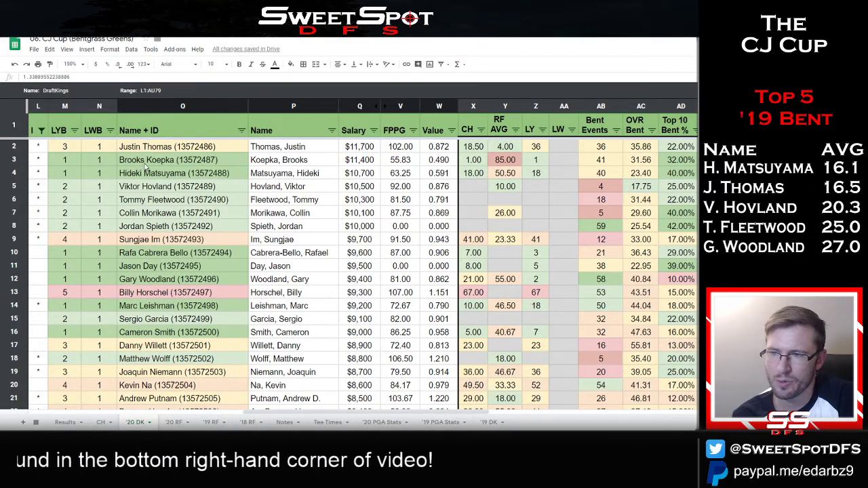
Compare salary, FPPG and Value on the '20 DK and '19 DK sheets, highlighting Koepka, Woodland, Day and Horschel.
{"action": "left_click_drag", "start_coordinate": [145, 164], "coordinate": [439, 160]}
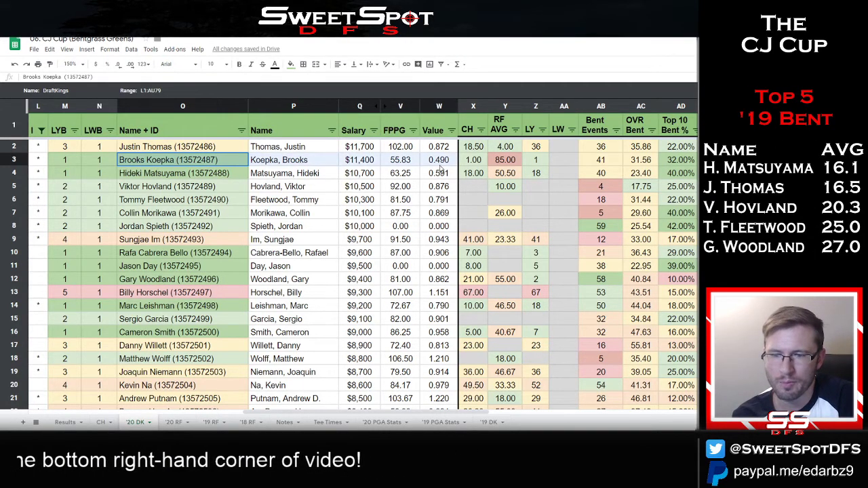
{"action": "left_click", "coordinate": [490, 421]}
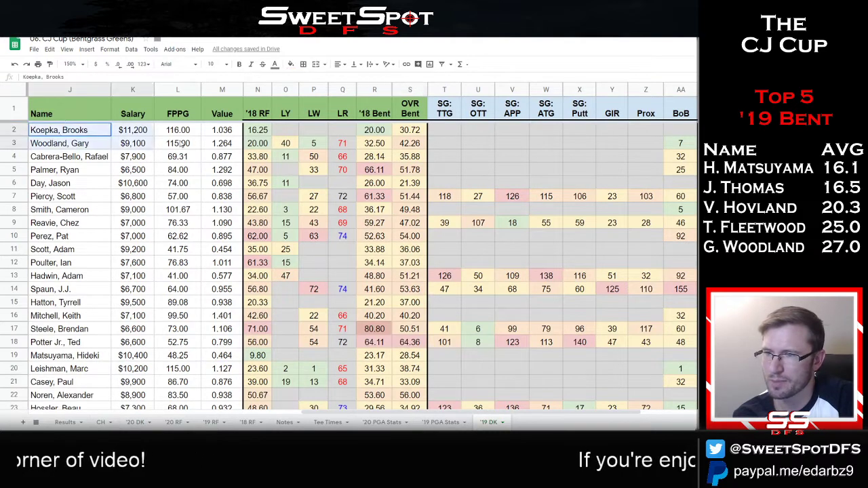
{"action": "left_click", "coordinate": [68, 143]}
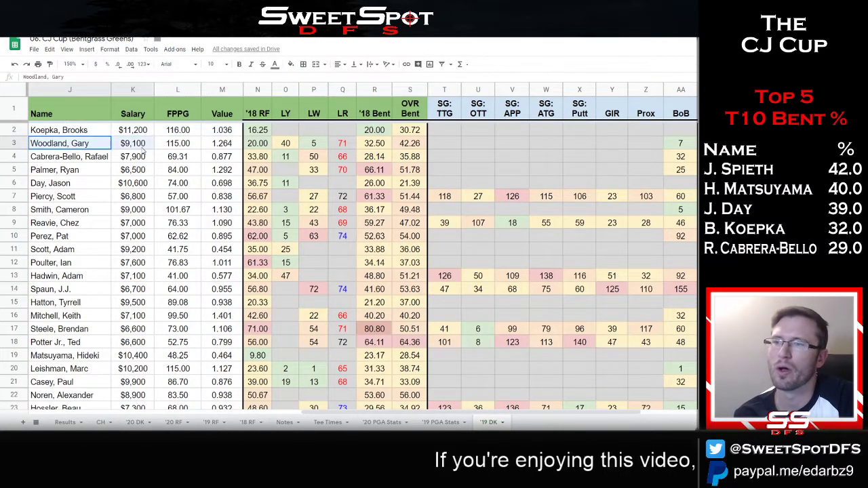
{"action": "left_click_drag", "start_coordinate": [144, 152], "coordinate": [227, 145]}
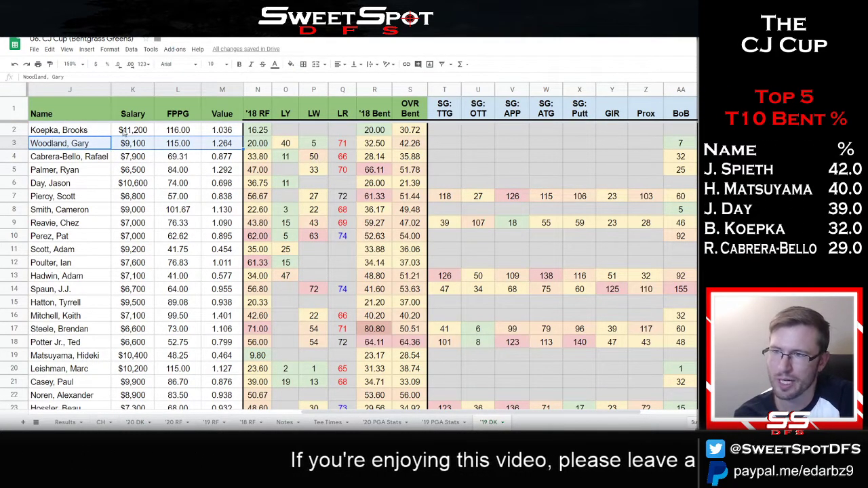
{"action": "left_click_drag", "start_coordinate": [124, 133], "coordinate": [224, 145]}
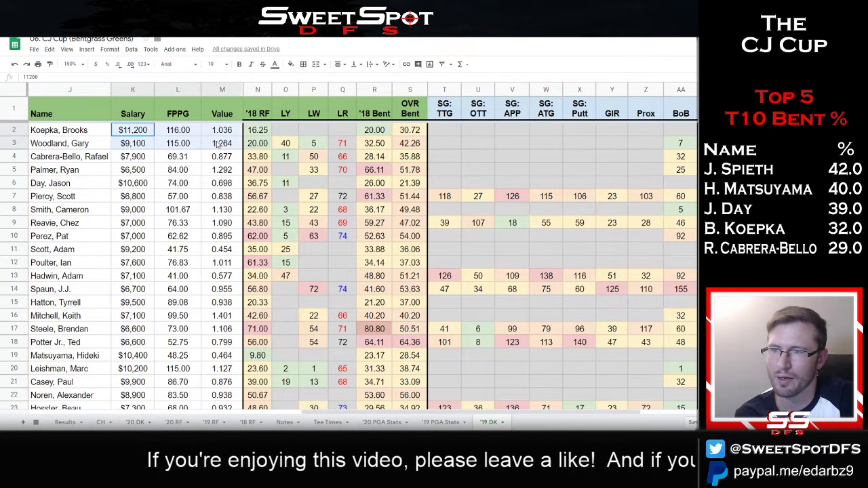
{"action": "left_click", "coordinate": [177, 183]}
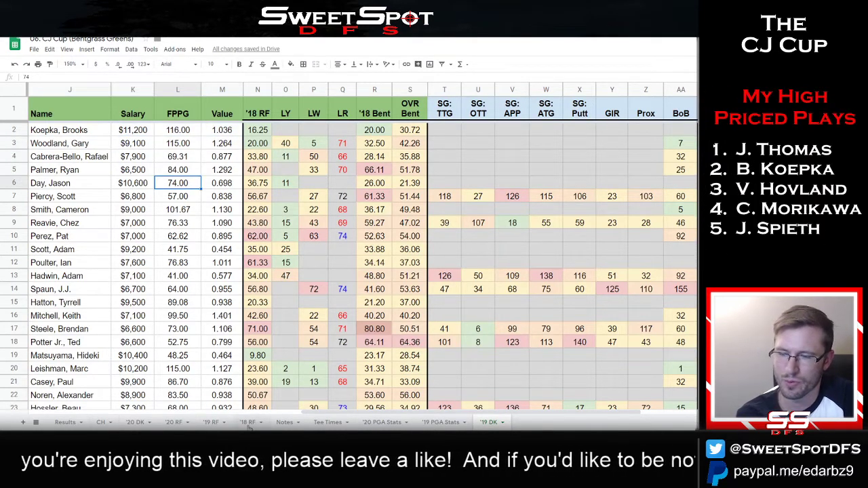
{"action": "left_click", "coordinate": [135, 422]}
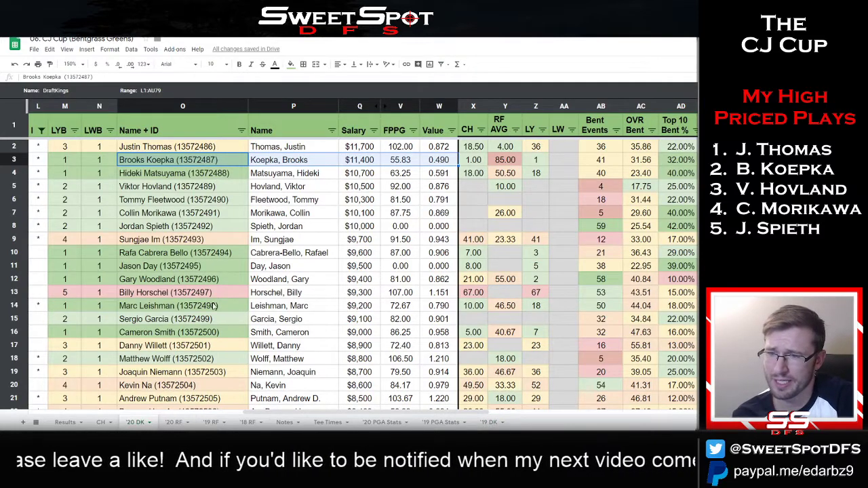
{"action": "left_click", "coordinate": [178, 292]}
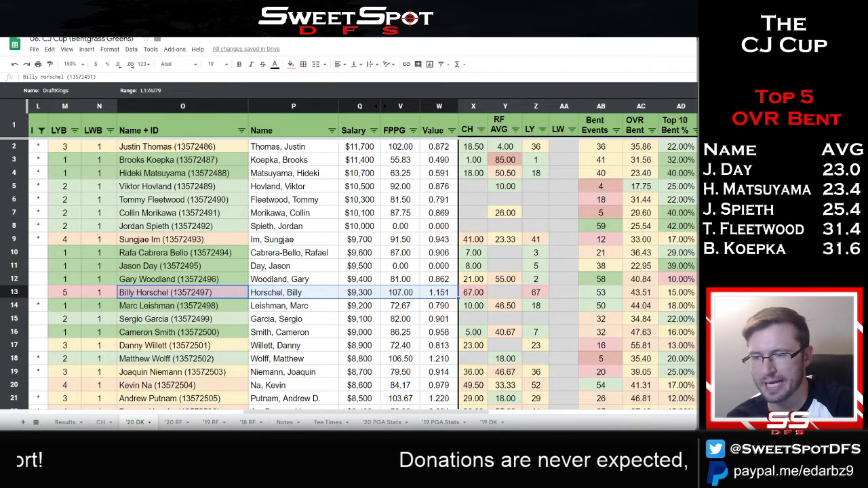
Bring the '19 RF sheet back to its first columns and examine the RF AVG of the leading finishers on '18 RF.
{"action": "key", "text": "ctrl+shift+Page_Down"}
{"action": "key", "text": "ctrl+shift+Page_Down"}
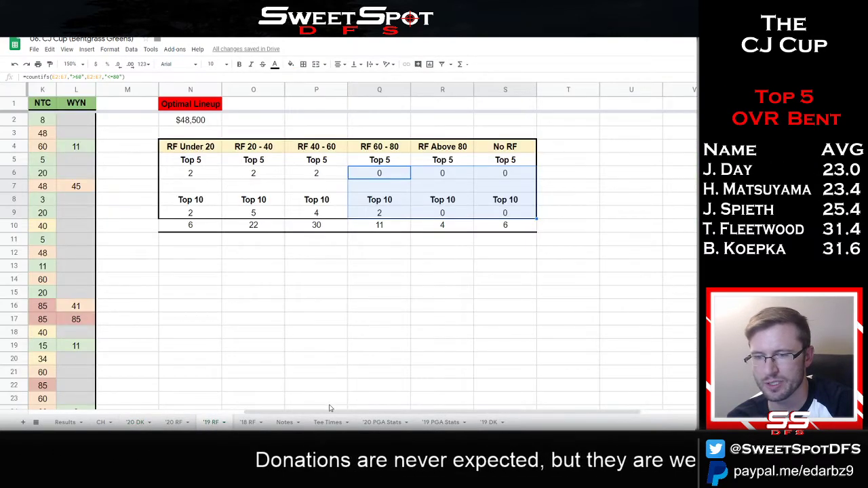
{"action": "left_click_drag", "start_coordinate": [444, 412], "coordinate": [49, 405]}
{"action": "left_click", "coordinate": [247, 422]}
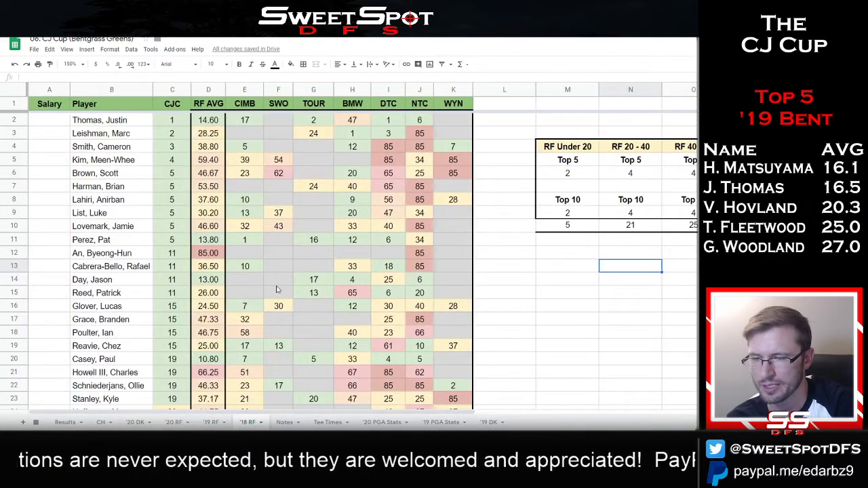
{"action": "left_click", "coordinate": [210, 241]}
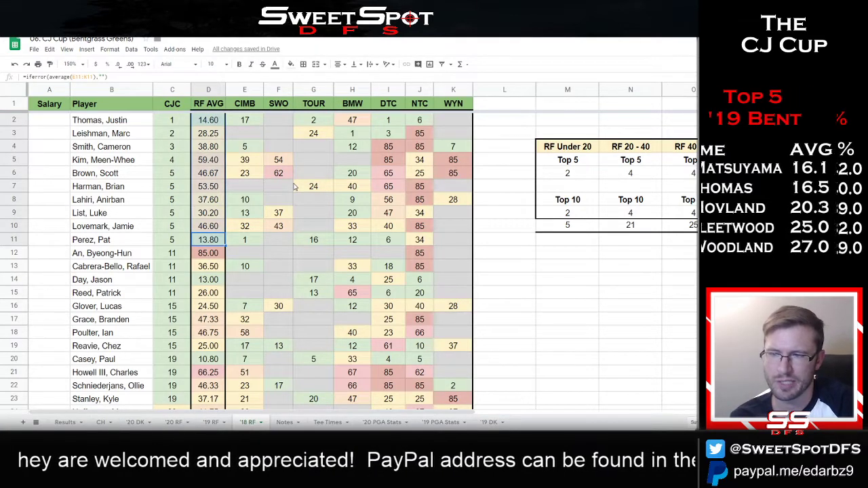
{"action": "left_click", "coordinate": [210, 255]}
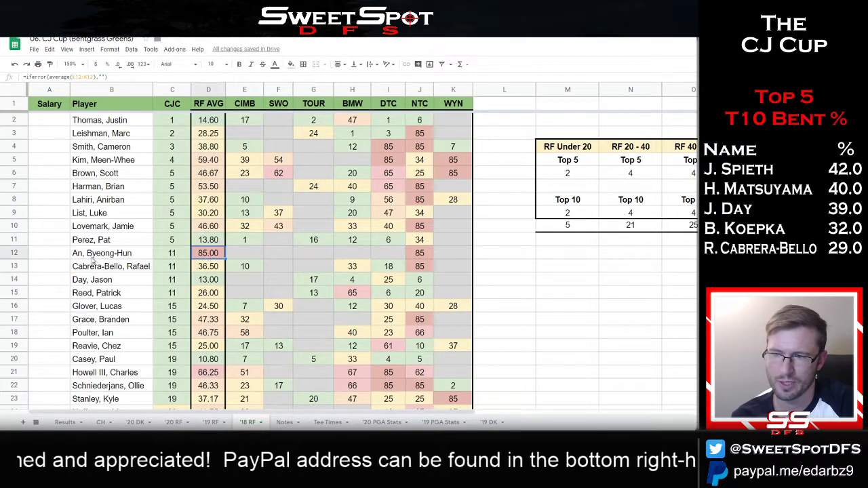
{"action": "key", "text": "Left"}
{"action": "key", "text": "Left"}
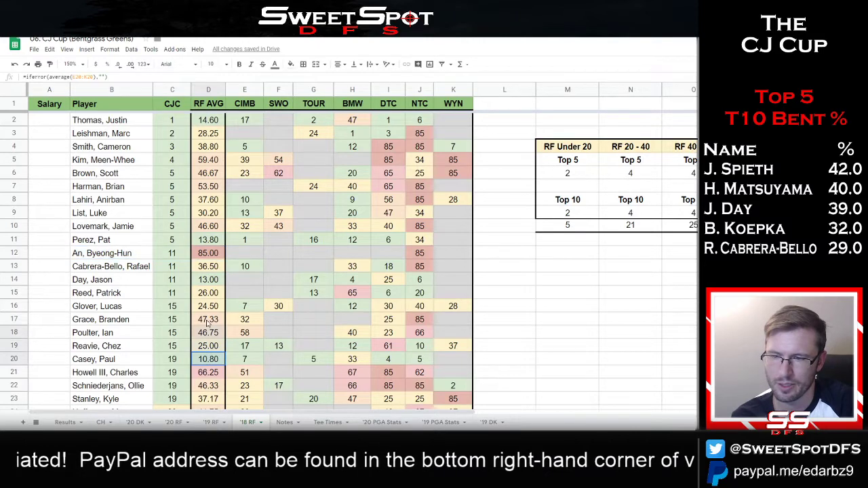
{"action": "left_click", "coordinate": [208, 399]}
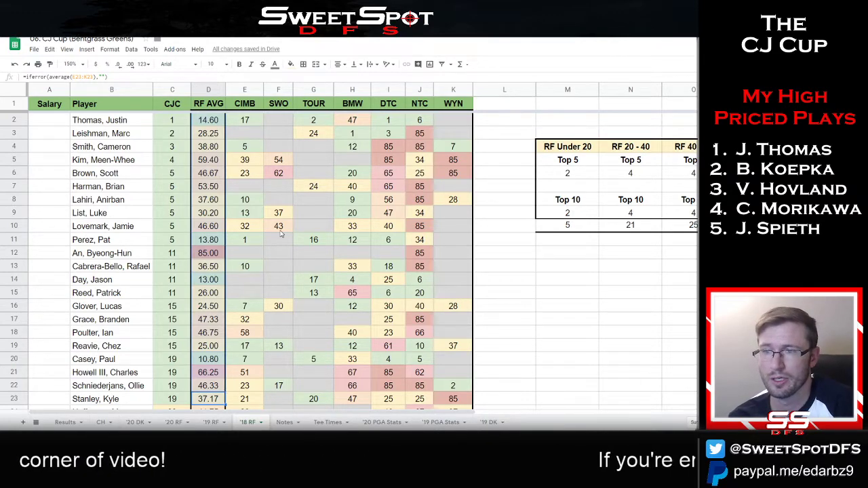
Examine the RF AVG of the lowest finishers on the '18 RF sheet, highlighting the column down to row 77.
{"action": "scroll", "coordinate": [275, 241], "scroll_direction": "down", "scroll_amount": 6}
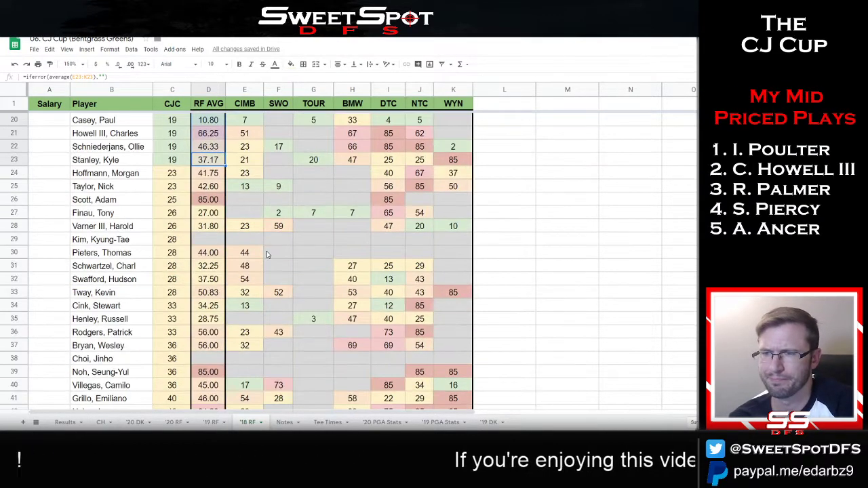
{"action": "scroll", "coordinate": [266, 254], "scroll_direction": "down", "scroll_amount": 13}
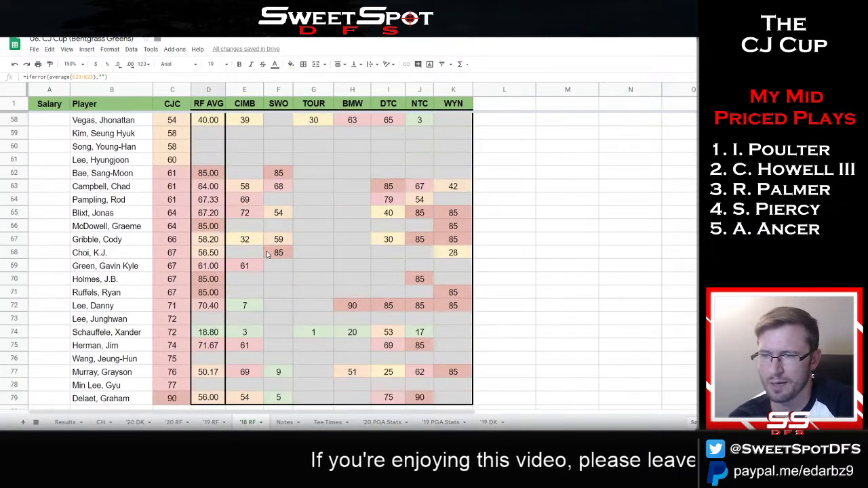
{"action": "left_click_drag", "start_coordinate": [207, 161], "coordinate": [205, 378]}
{"action": "scroll", "coordinate": [285, 271], "scroll_direction": "down", "scroll_amount": 2}
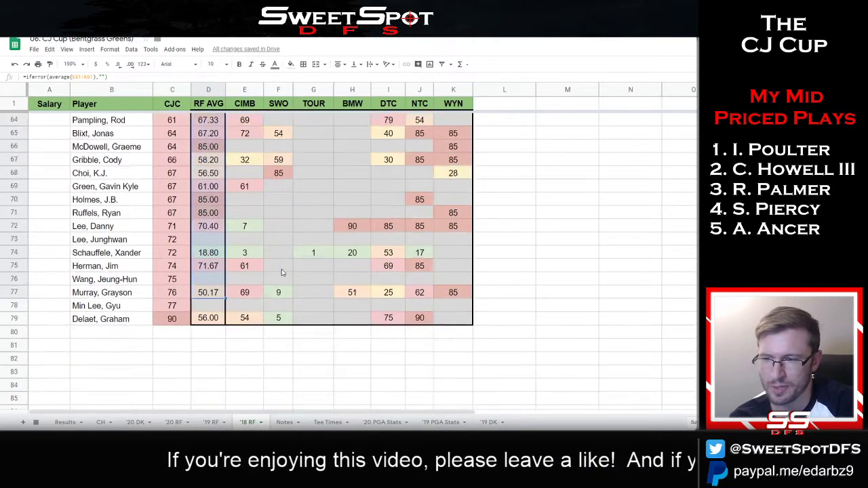
{"action": "scroll", "coordinate": [285, 271], "scroll_direction": "up", "scroll_amount": 4}
{"action": "scroll", "coordinate": [282, 272], "scroll_direction": "up", "scroll_amount": 17}
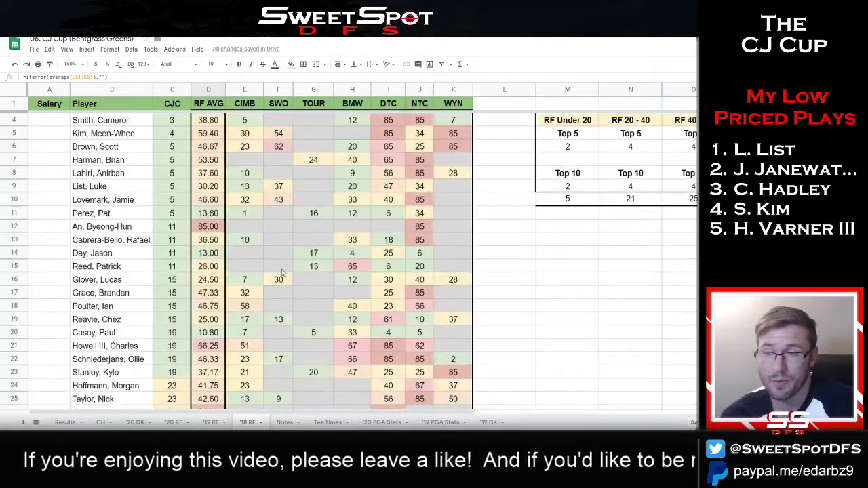
Examine the RF AVG of the leading finishers on the '19 RF sheet, highlighting values between rows 8 and 18.
{"action": "left_click", "coordinate": [211, 423]}
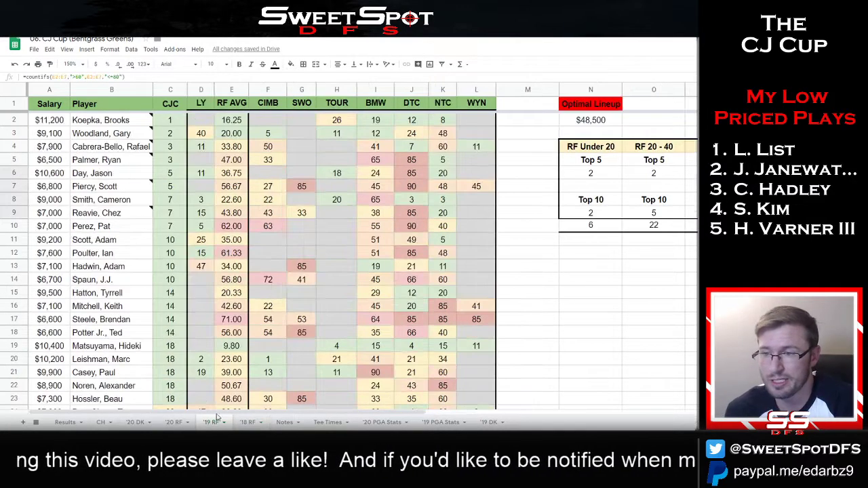
{"action": "left_click", "coordinate": [234, 197]}
{"action": "scroll", "coordinate": [233, 197], "scroll_direction": "down", "scroll_amount": 1}
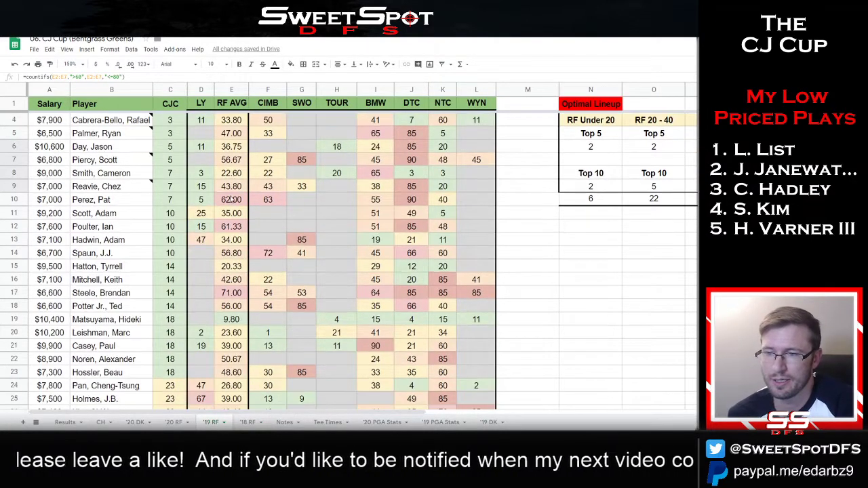
{"action": "left_click", "coordinate": [229, 307], "text": "shift"}
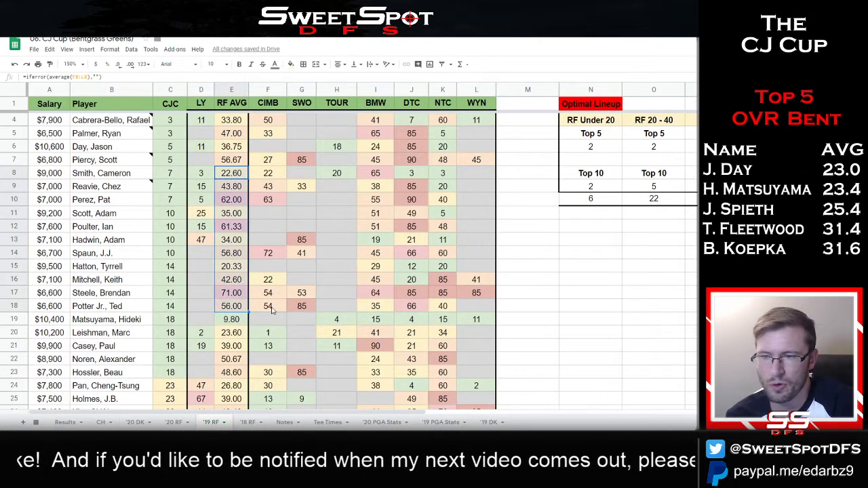
{"action": "left_click", "coordinate": [231, 293]}
{"action": "left_click", "coordinate": [232, 186], "text": "shift"}
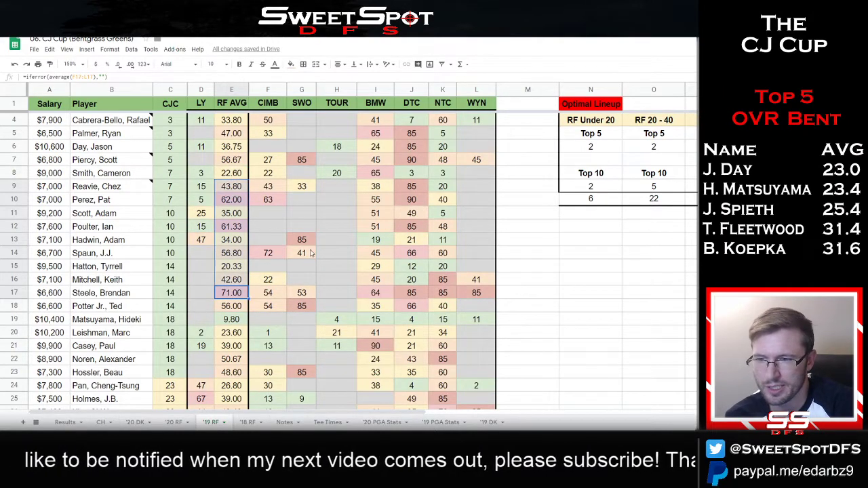
Examine the recent form of the middle and lowest finishers on the '19 RF sheet, down to row 79.
{"action": "scroll", "coordinate": [310, 253], "scroll_direction": "down", "scroll_amount": 10}
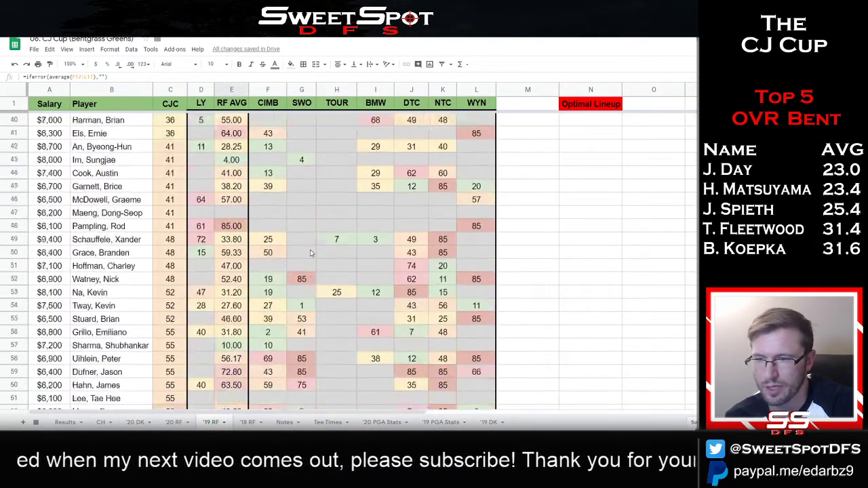
{"action": "scroll", "coordinate": [310, 253], "scroll_direction": "down", "scroll_amount": 2}
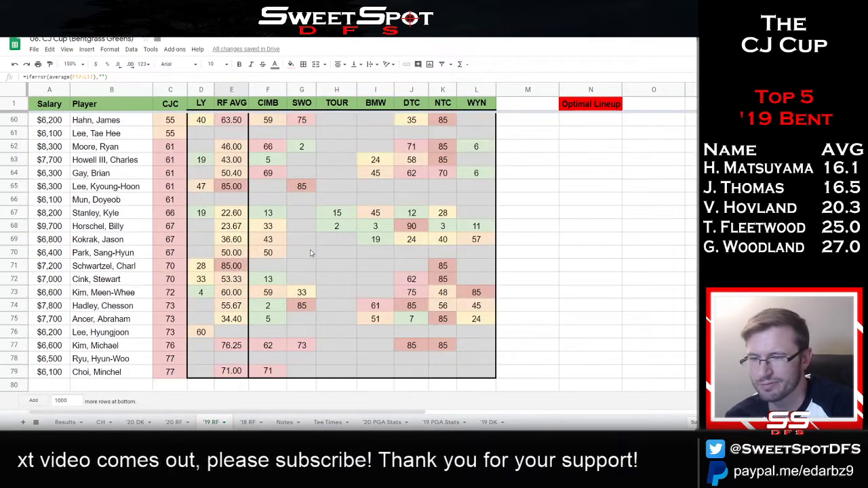
{"action": "scroll", "coordinate": [310, 252], "scroll_direction": "up", "scroll_amount": 1}
{"action": "scroll", "coordinate": [310, 253], "scroll_direction": "up", "scroll_amount": 1}
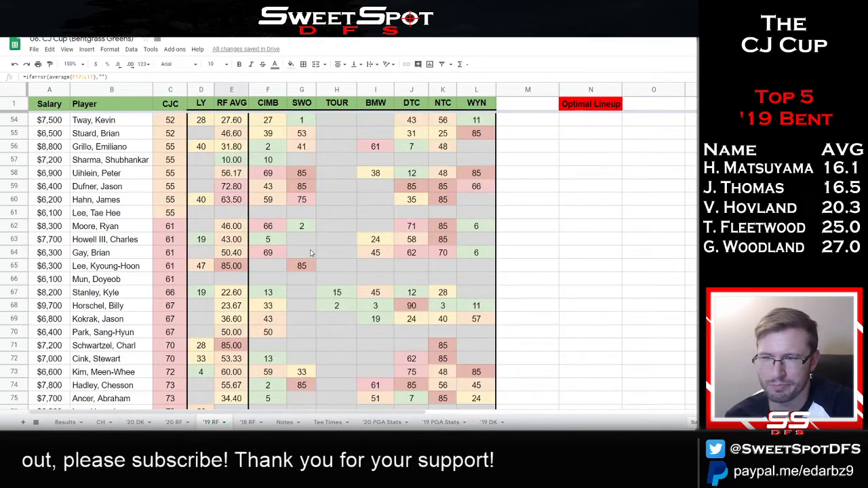
{"action": "scroll", "coordinate": [310, 253], "scroll_direction": "up", "scroll_amount": 5}
{"action": "scroll", "coordinate": [310, 256], "scroll_direction": "down", "scroll_amount": 1}
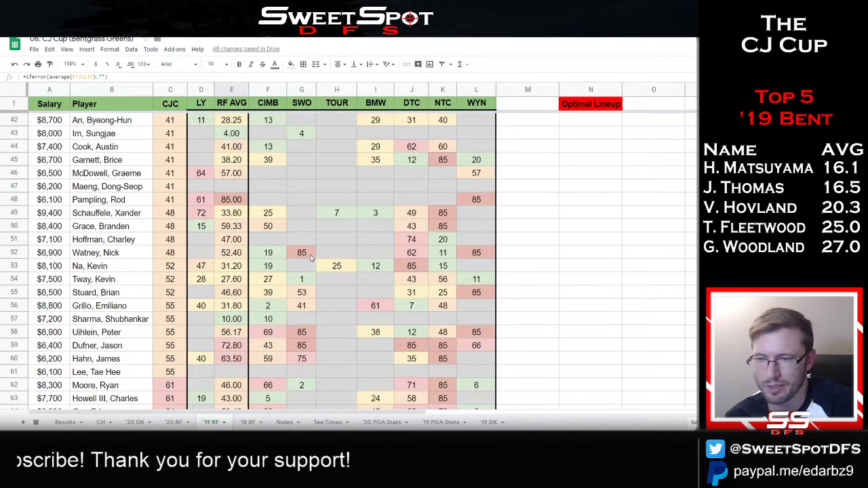
{"action": "scroll", "coordinate": [311, 255], "scroll_direction": "down", "scroll_amount": 6}
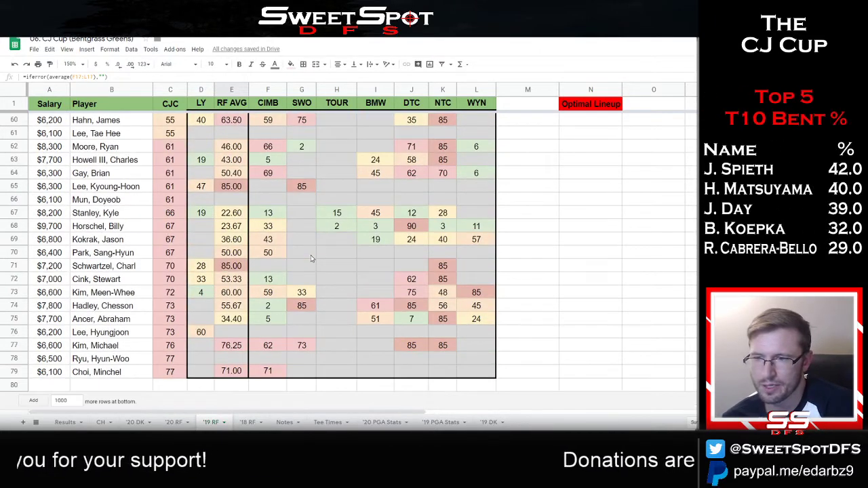
Examine the RF AVG of the finishers in rows 67 to 69 and rows 10 to 17 on the '19 RF sheet.
{"action": "left_click_drag", "start_coordinate": [129, 215], "coordinate": [234, 218]}
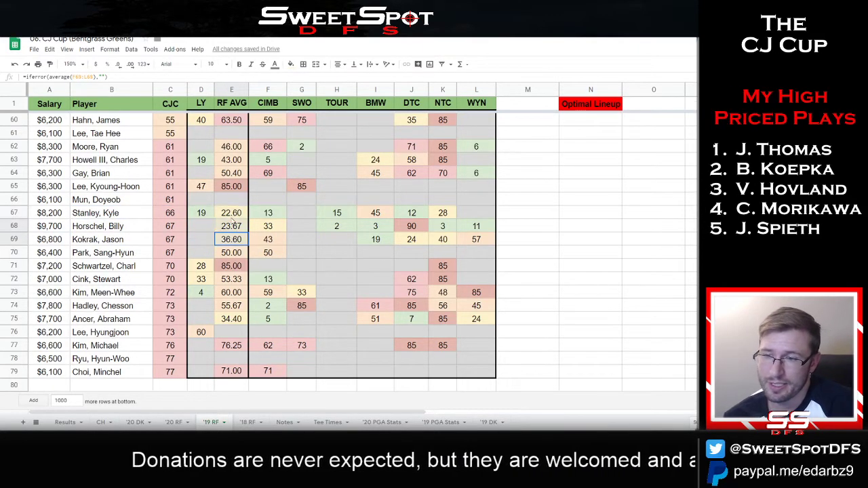
{"action": "left_click_drag", "start_coordinate": [231, 213], "coordinate": [234, 240]}
{"action": "scroll", "coordinate": [311, 245], "scroll_direction": "up", "scroll_amount": 15}
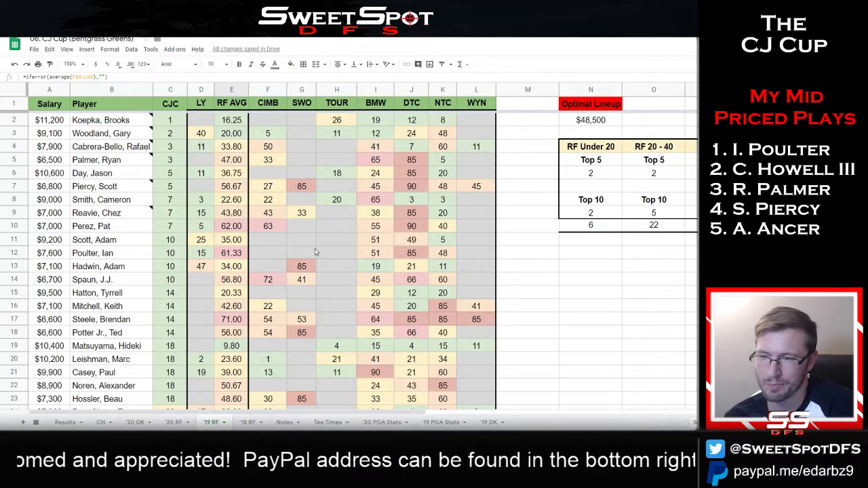
{"action": "left_click_drag", "start_coordinate": [86, 322], "coordinate": [232, 226]}
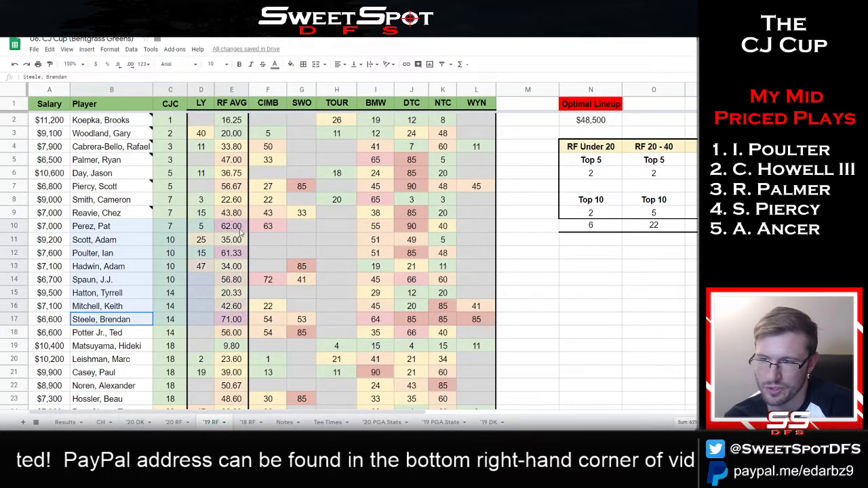
Examine the RF AVG of Byeong-Hun An and Charles Howell III on the '18 RF sheet.
{"action": "left_click", "coordinate": [249, 423]}
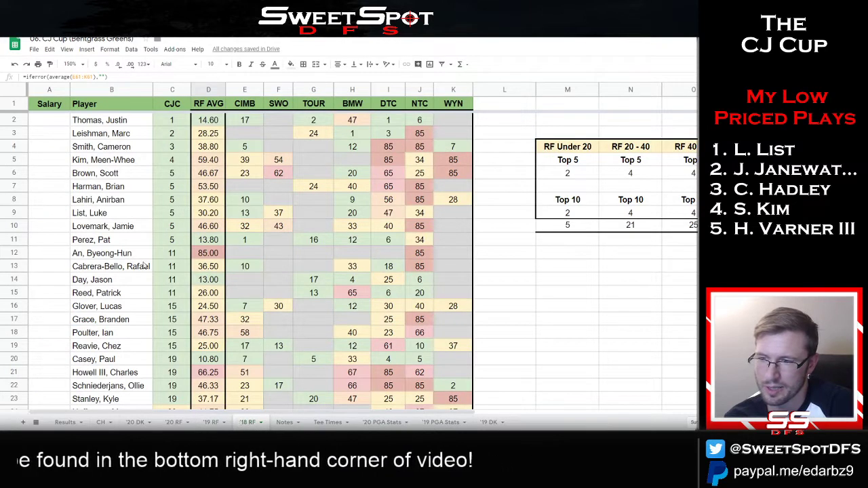
{"action": "left_click_drag", "start_coordinate": [126, 255], "coordinate": [207, 259]}
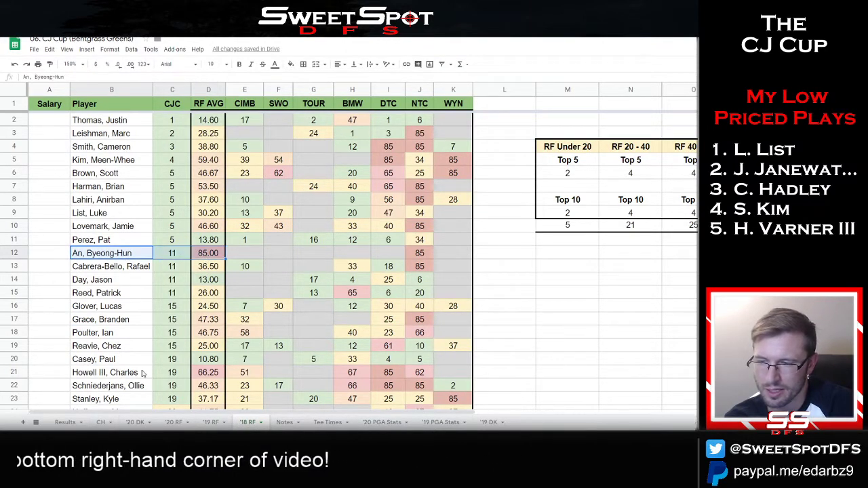
{"action": "left_click_drag", "start_coordinate": [142, 372], "coordinate": [224, 373]}
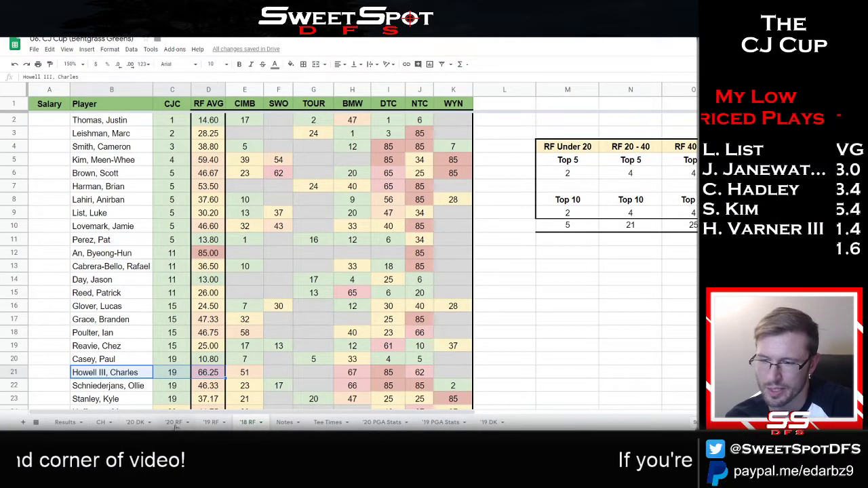
Filter the RF AVG column on the '20 DK sheet to exclude some of the weakest recent-form averages.
{"action": "left_click", "coordinate": [134, 423]}
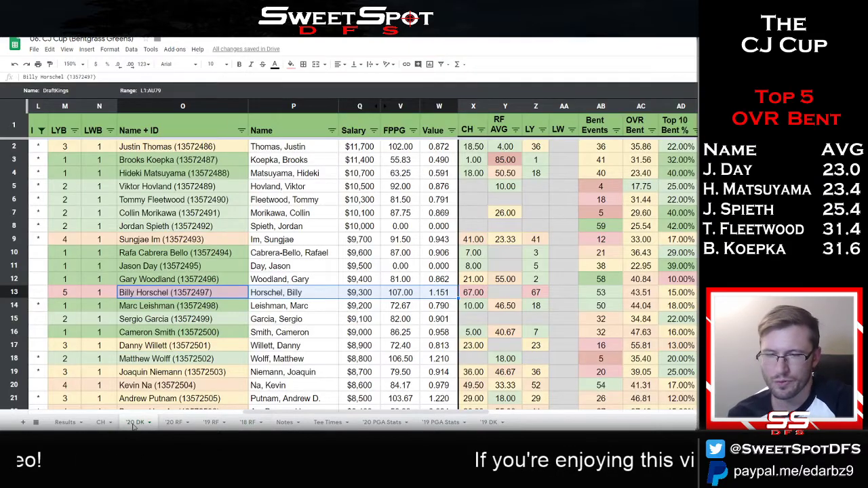
{"action": "left_click", "coordinate": [515, 130]}
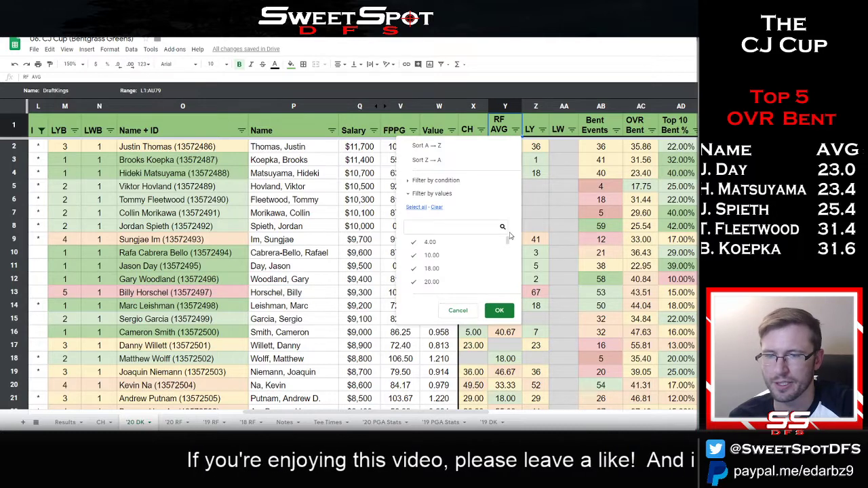
{"action": "left_click_drag", "start_coordinate": [508, 242], "coordinate": [506, 289]}
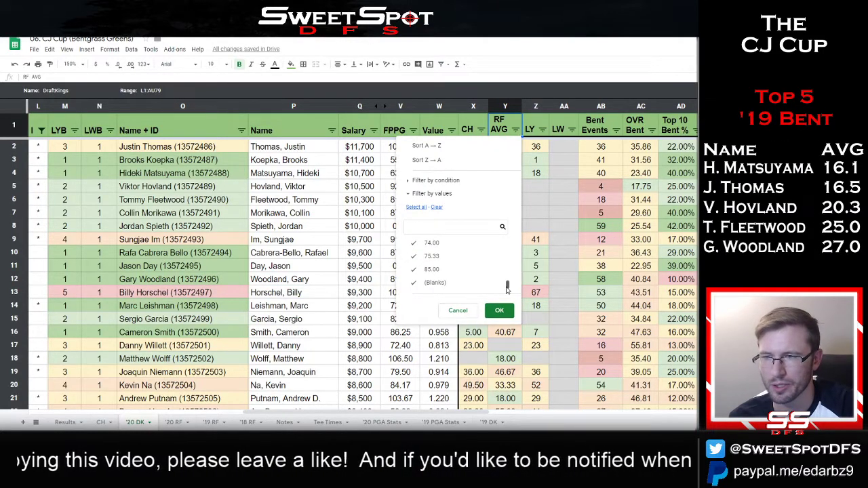
{"action": "left_click", "coordinate": [432, 269]}
{"action": "left_click", "coordinate": [432, 258]}
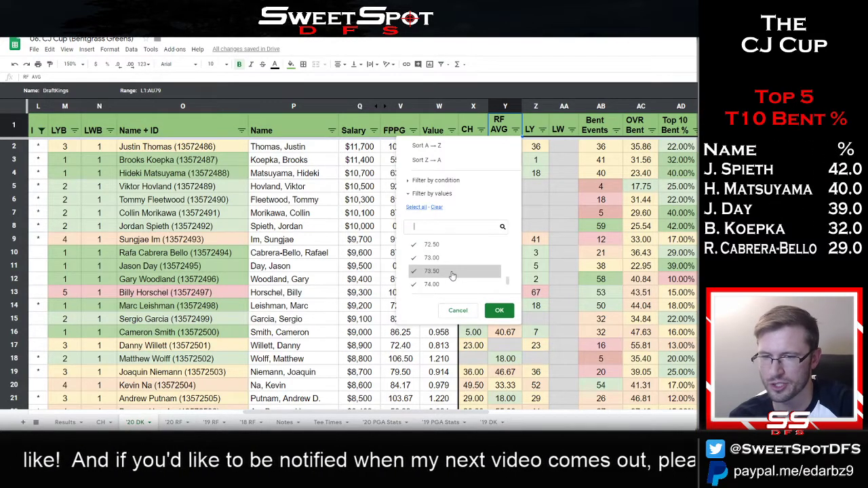
{"action": "left_click", "coordinate": [499, 310]}
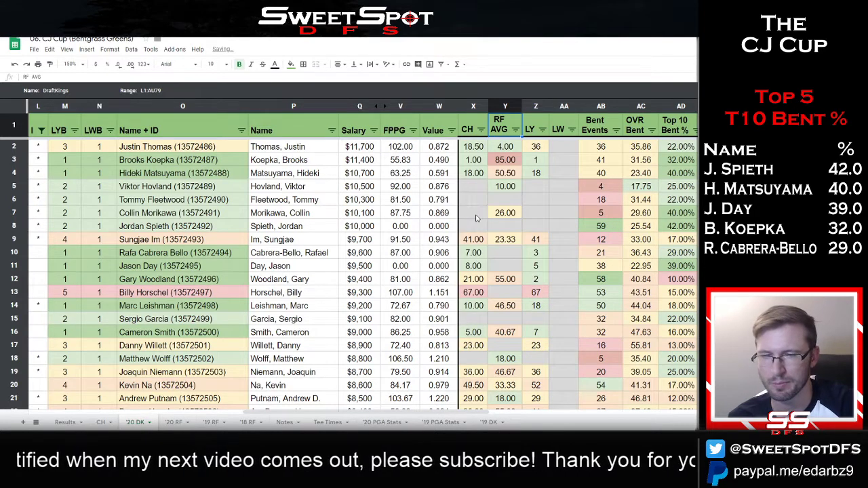
Hide the LY and LW columns, Z to AA, on the '20 DK sheet.
{"action": "left_click", "coordinate": [284, 106]}
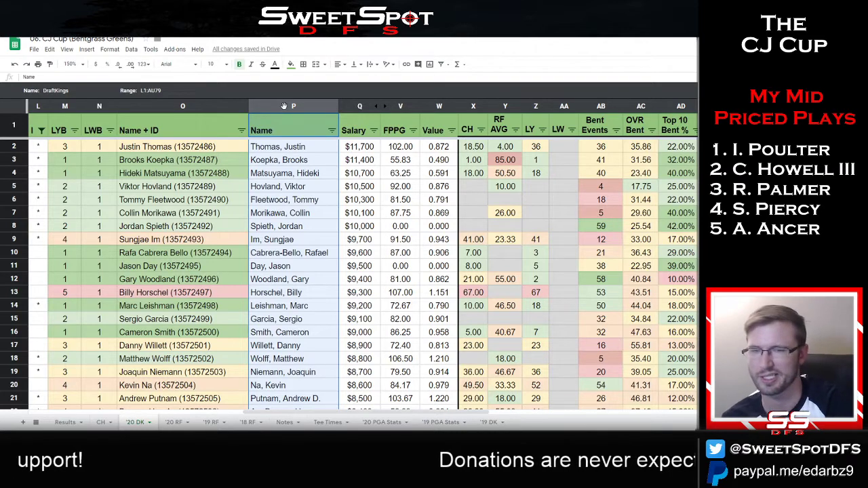
{"action": "left_click", "coordinate": [540, 226]}
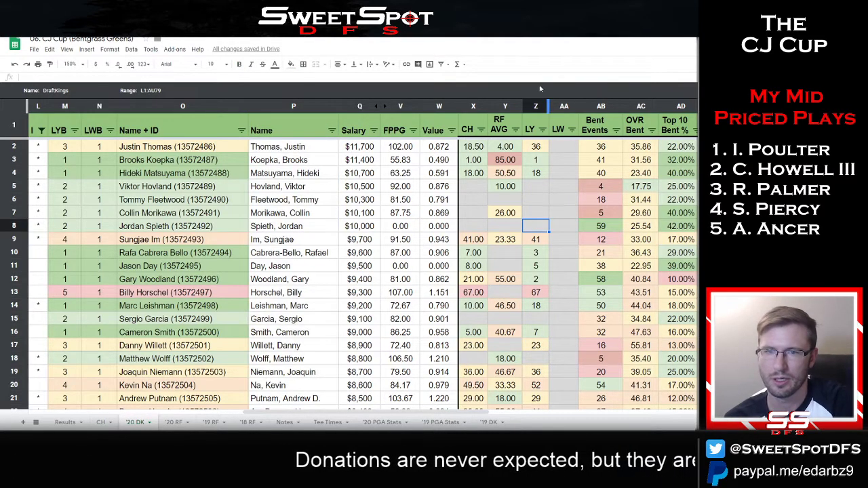
{"action": "left_click_drag", "start_coordinate": [536, 107], "coordinate": [563, 107]}
{"action": "right_click", "coordinate": [563, 107]}
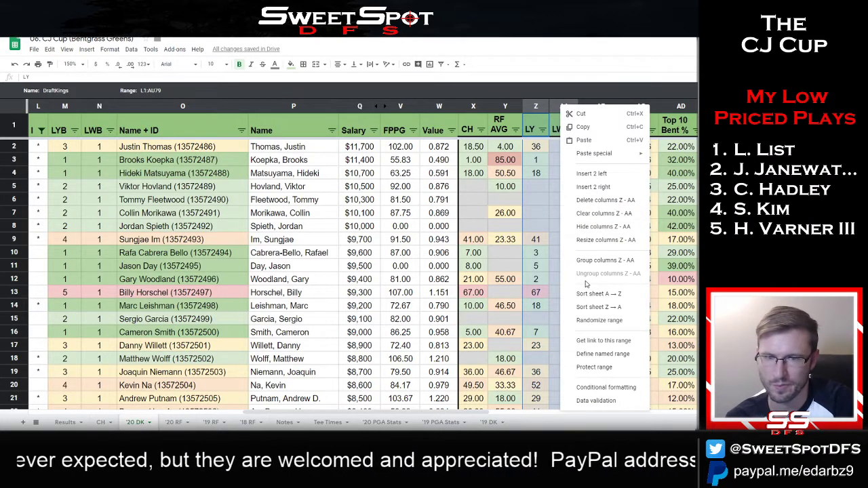
{"action": "left_click", "coordinate": [602, 226]}
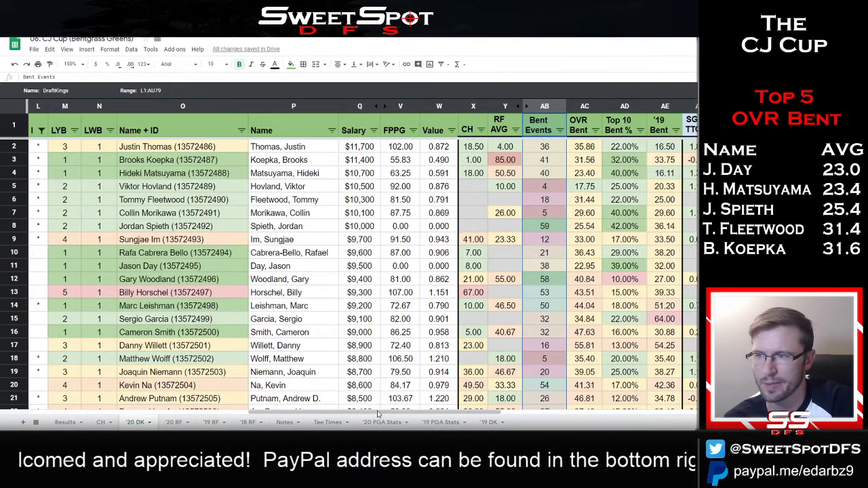
Sort the '20 DK golfers by OVR Bent in ascending order.
{"action": "left_click_drag", "start_coordinate": [378, 414], "coordinate": [475, 414]}
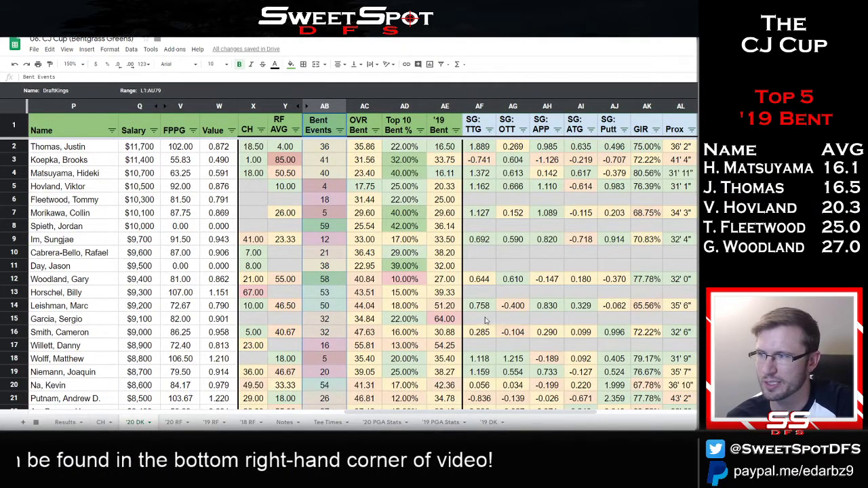
{"action": "left_click_drag", "start_coordinate": [499, 415], "coordinate": [474, 415]}
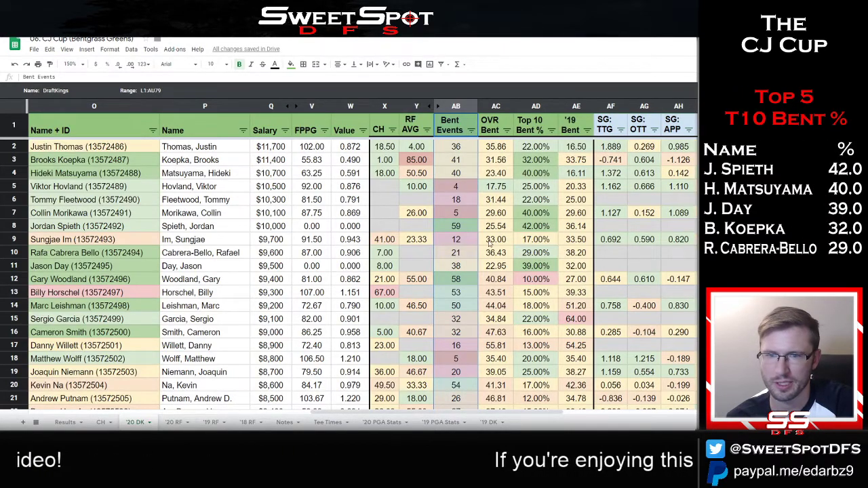
{"action": "left_click", "coordinate": [507, 130]}
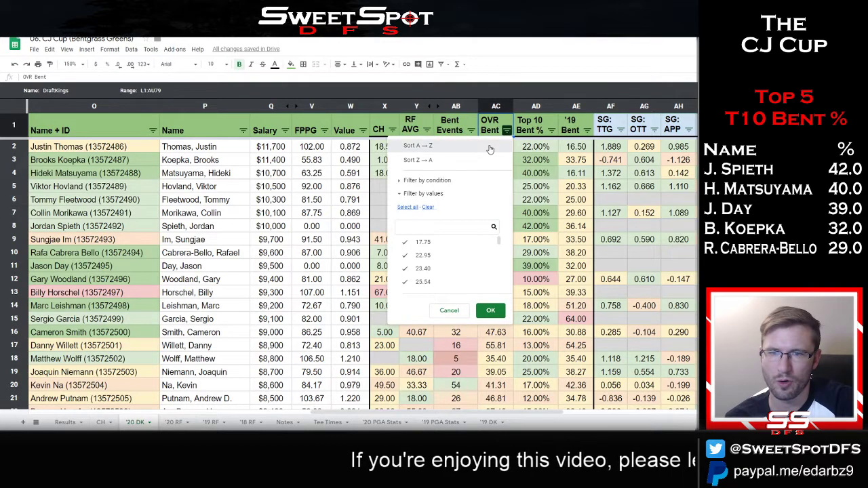
{"action": "left_click", "coordinate": [417, 145]}
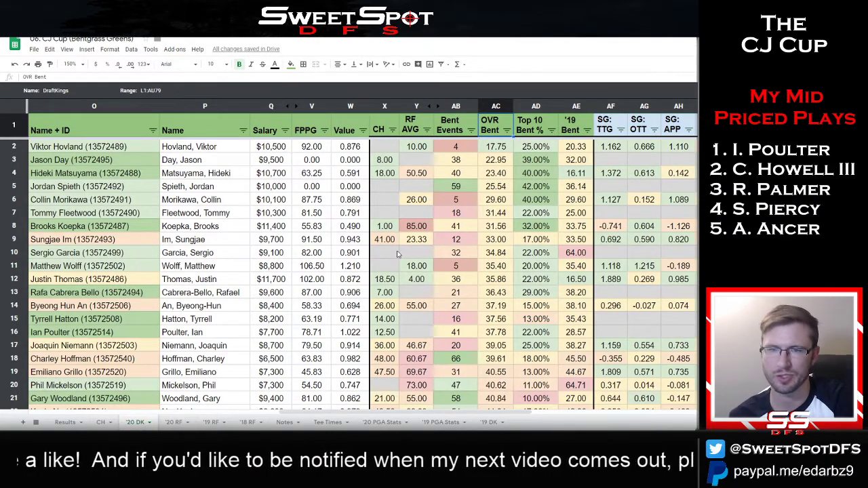
Examine the Bent Events and '19 Bent values of the golfers in rows 2 to 6.
{"action": "left_click", "coordinate": [453, 148]}
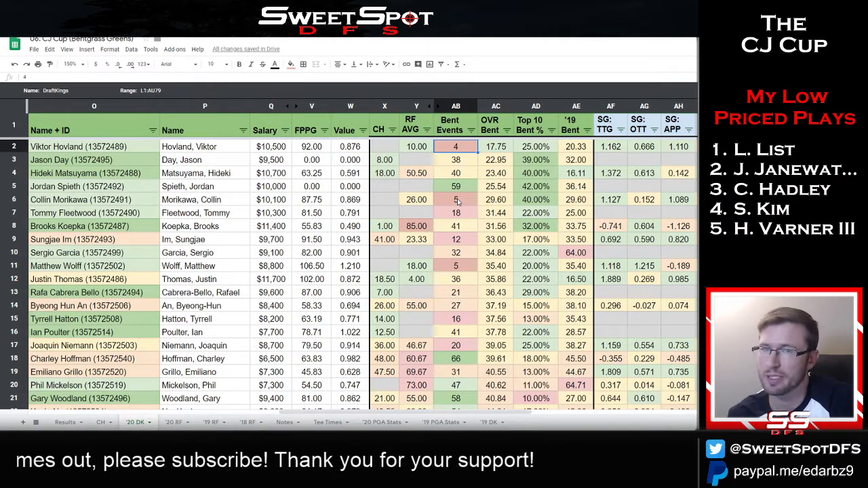
{"action": "key", "text": "Right"}
{"action": "key", "text": "Right"}
{"action": "key", "text": "Right"}
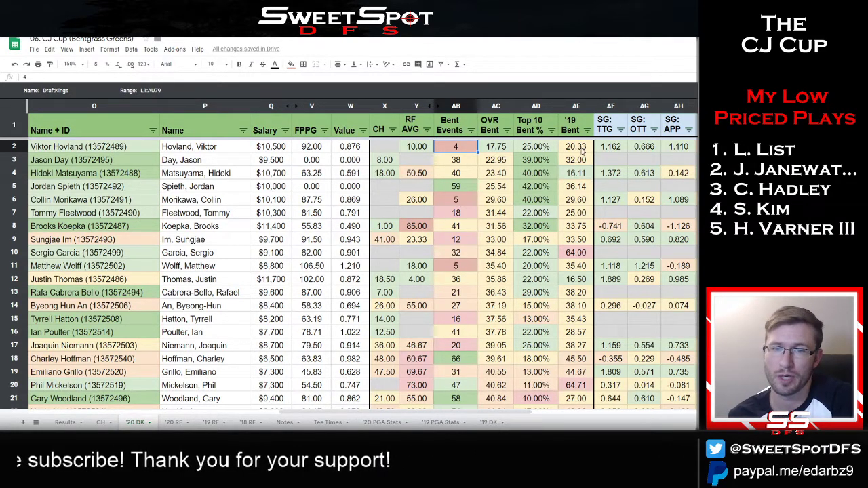
{"action": "key", "text": "shift+Down"}
{"action": "key", "text": "shift+Down"}
{"action": "key", "text": "shift+Down"}
{"action": "key", "text": "shift+Down"}
{"action": "left_click_drag", "start_coordinate": [460, 207], "coordinate": [456, 146]}
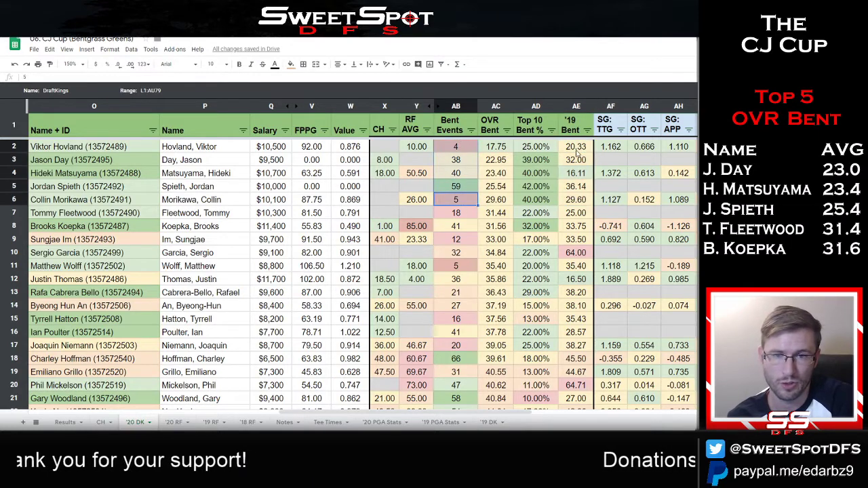
{"action": "left_click_drag", "start_coordinate": [576, 147], "coordinate": [580, 202]}
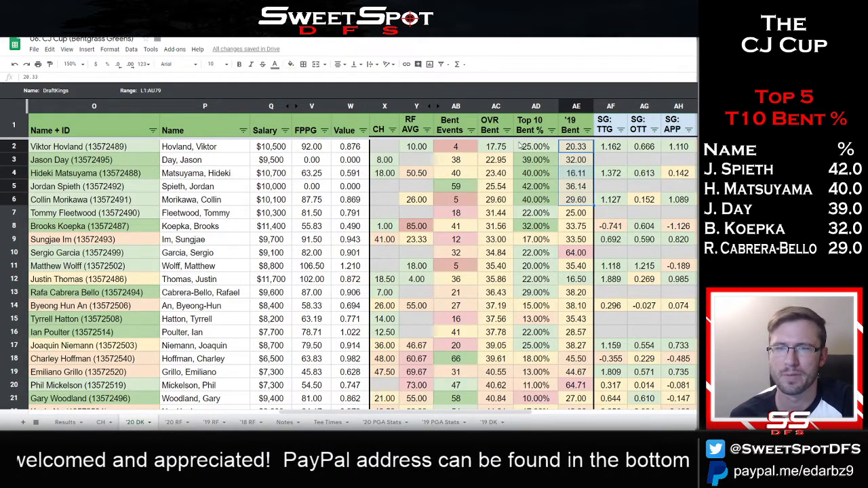
Examine the OVR Bent values in rows 2 to 7, highlighting Day, Matsuyama, Spieth and Fleetwood.
{"action": "left_click", "coordinate": [493, 147]}
{"action": "left_click", "coordinate": [493, 212], "text": "shift"}
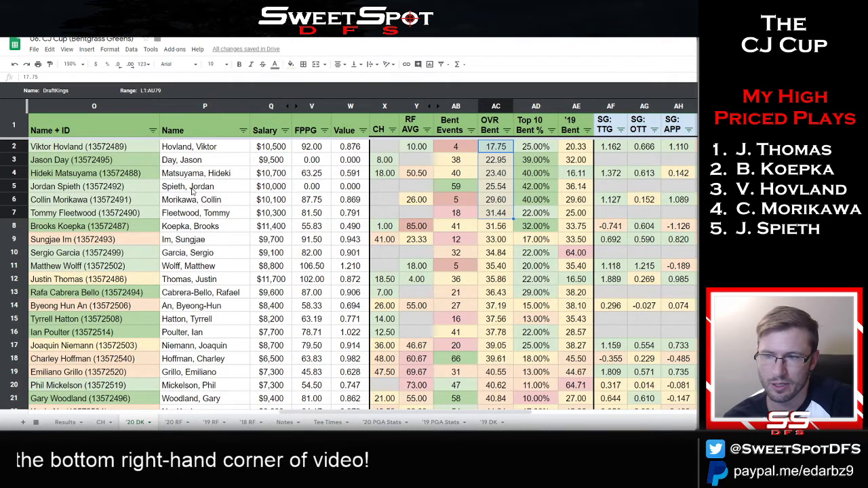
{"action": "left_click_drag", "start_coordinate": [193, 192], "coordinate": [498, 163]}
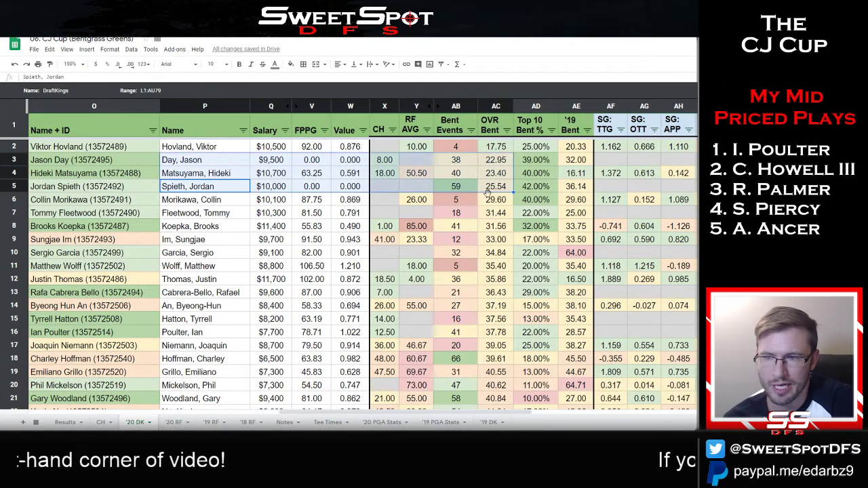
{"action": "left_click_drag", "start_coordinate": [192, 216], "coordinate": [505, 216]}
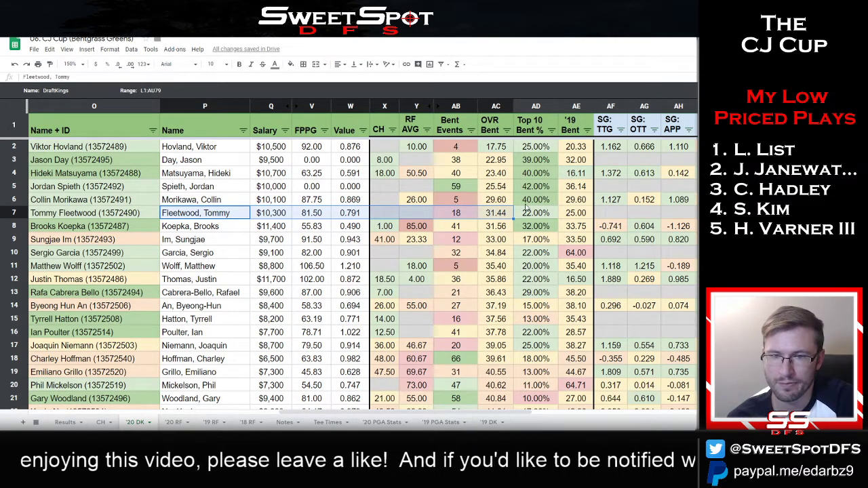
Examine the bentgrass stats of Koepka, Im, Garcia and Wolff in rows 8 to 11.
{"action": "left_click", "coordinate": [497, 228]}
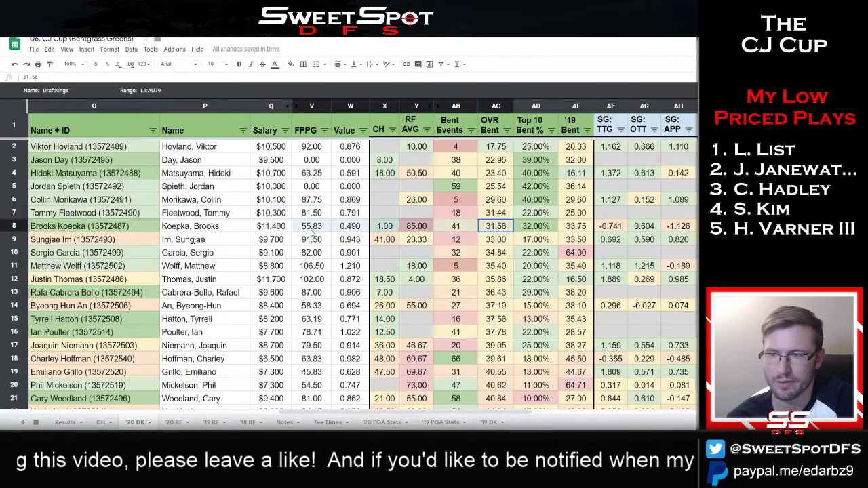
{"action": "left_click", "coordinate": [190, 239], "text": "shift"}
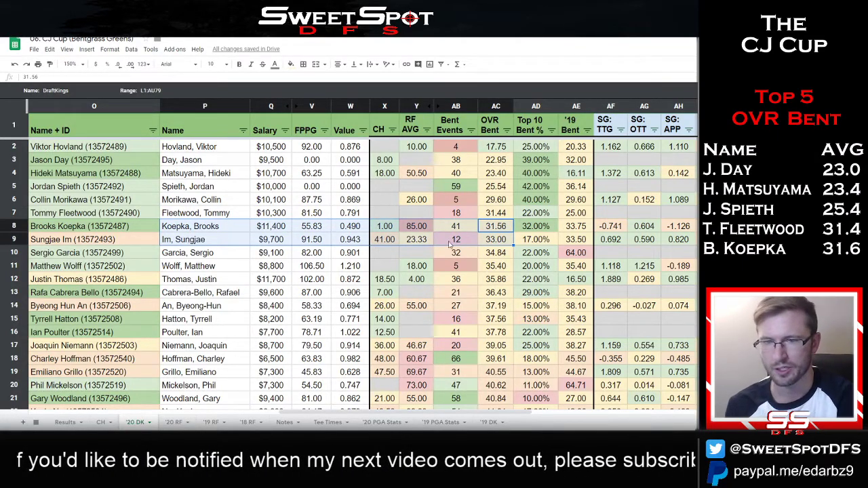
{"action": "left_click", "coordinate": [485, 240]}
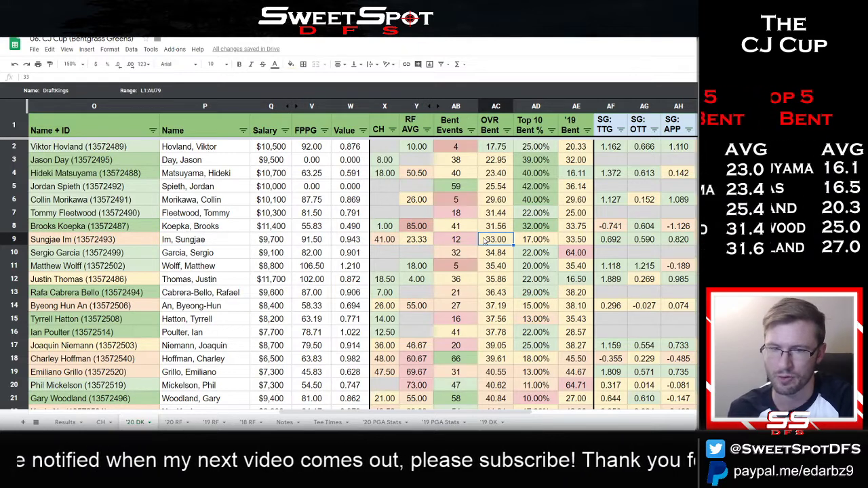
{"action": "left_click", "coordinate": [195, 255]}
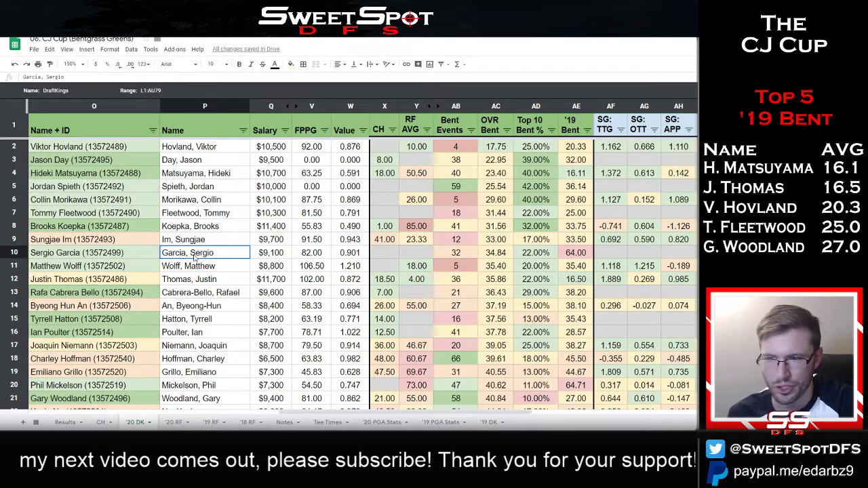
{"action": "left_click_drag", "start_coordinate": [194, 256], "coordinate": [203, 270]}
{"action": "left_click", "coordinate": [473, 270]}
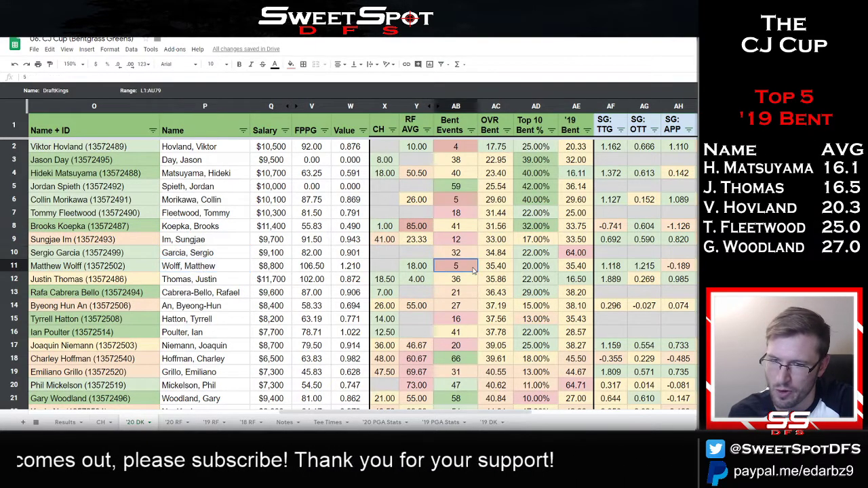
Examine the bentgrass stats of Thomas, Cabrera-Bello, An and Charles Howell III further down the list.
{"action": "left_click_drag", "start_coordinate": [190, 279], "coordinate": [536, 307]}
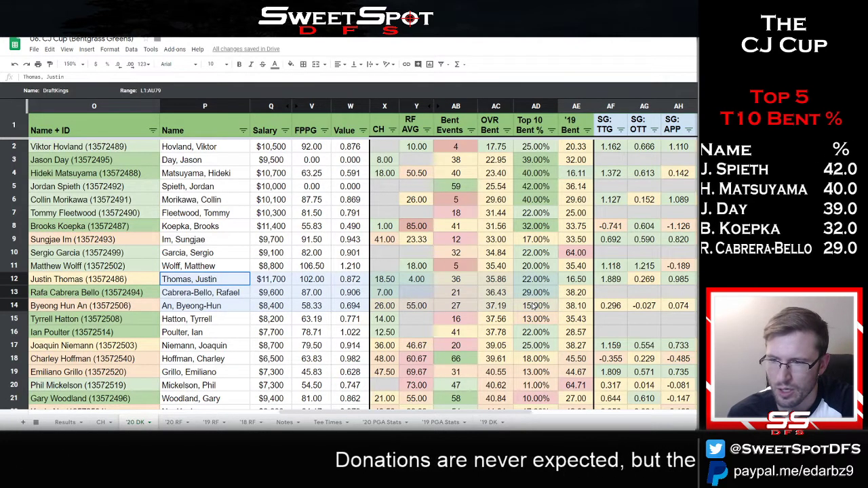
{"action": "scroll", "coordinate": [475, 306], "scroll_direction": "down", "scroll_amount": 2}
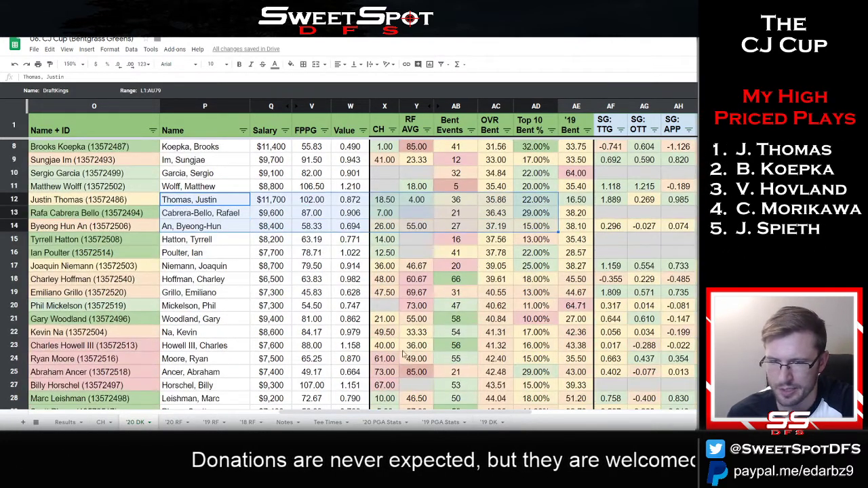
{"action": "left_click_drag", "start_coordinate": [204, 350], "coordinate": [573, 350]}
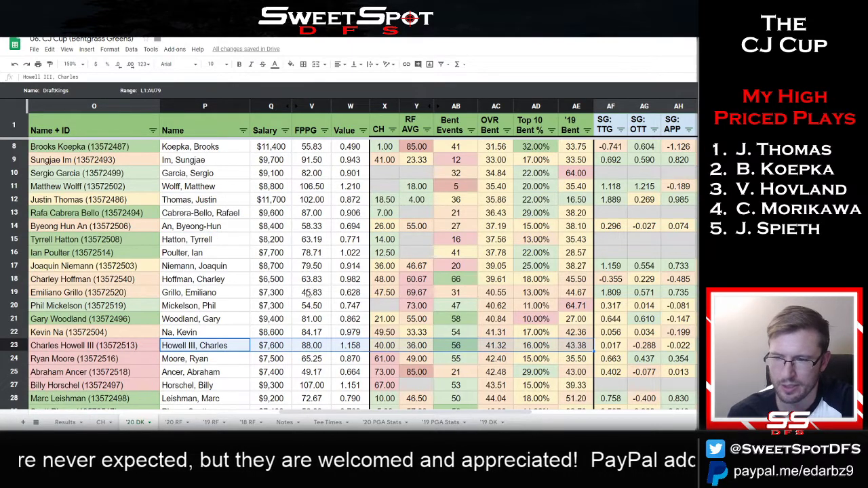
{"action": "scroll", "coordinate": [308, 293], "scroll_direction": "up", "scroll_amount": 2}
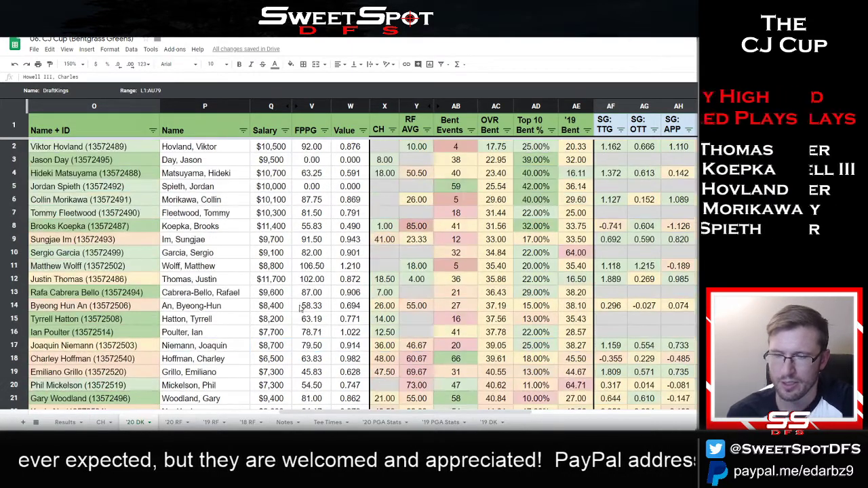
Sort the golfers by Top 10 Bent % in descending order.
{"action": "left_click", "coordinate": [551, 131]}
{"action": "left_click", "coordinate": [472, 158]}
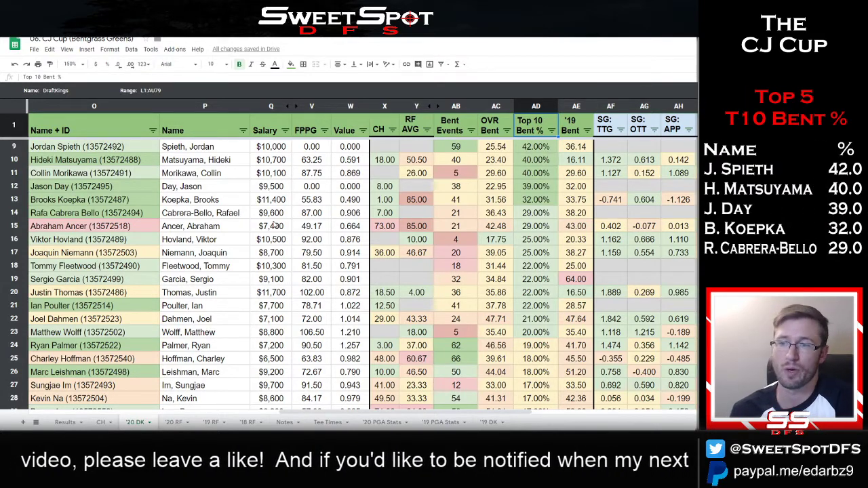
Examine the bentgrass stats of Ancer and of Poulter through Palmer, plus Ancer's RF AVG value.
{"action": "left_click_drag", "start_coordinate": [275, 148], "coordinate": [281, 255]}
{"action": "left_click_drag", "start_coordinate": [188, 226], "coordinate": [564, 227]}
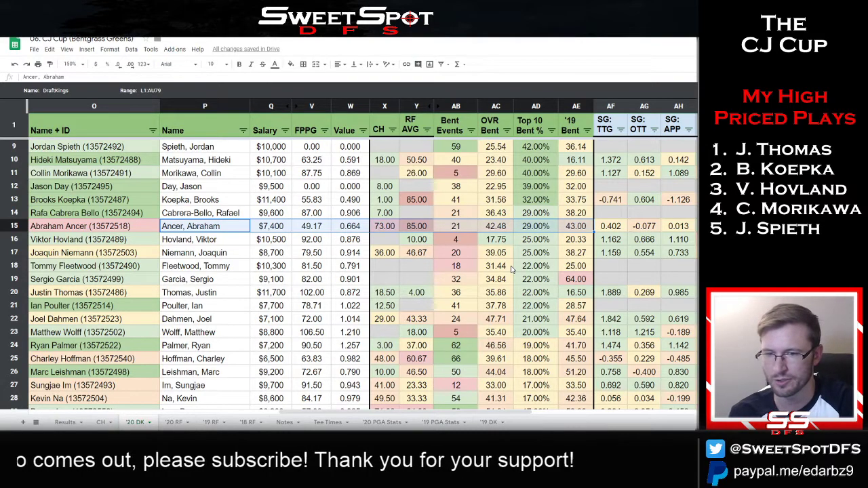
{"action": "left_click_drag", "start_coordinate": [197, 307], "coordinate": [560, 354]}
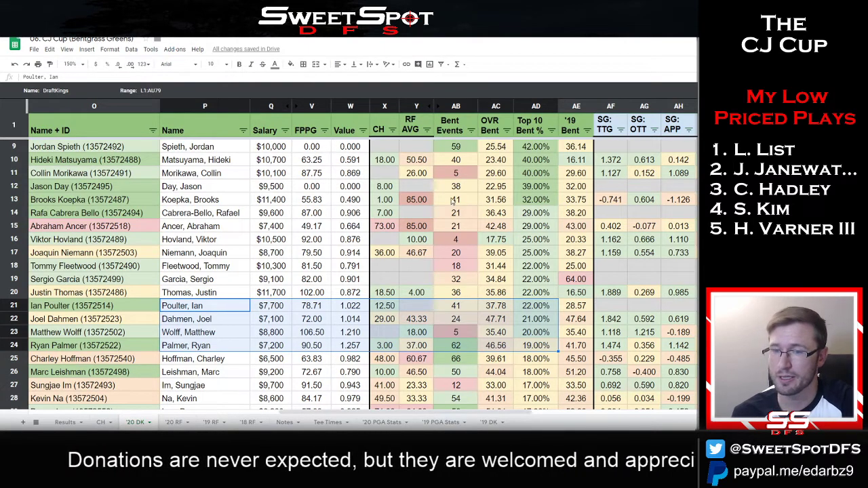
{"action": "left_click", "coordinate": [415, 226]}
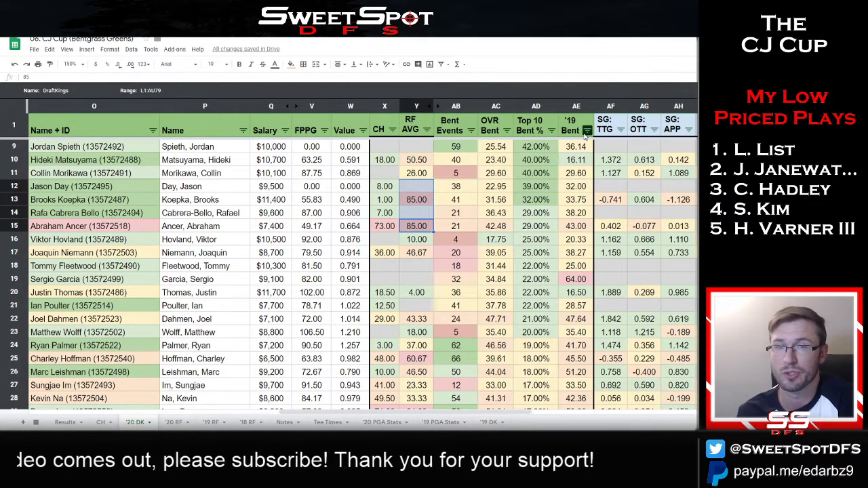
Sort the golfers by '19 Bent in ascending order and return to the start of the list.
{"action": "left_click", "coordinate": [587, 131]}
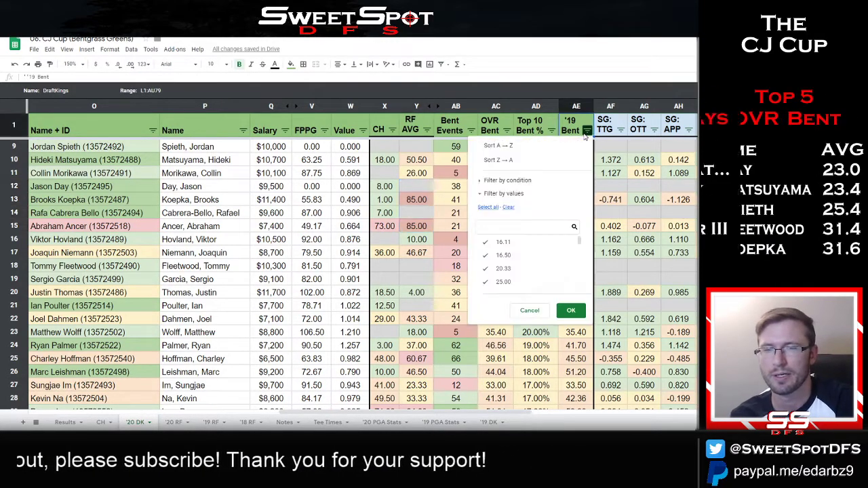
{"action": "left_click", "coordinate": [512, 146]}
{"action": "scroll", "coordinate": [365, 211], "scroll_direction": "up", "scroll_amount": 3}
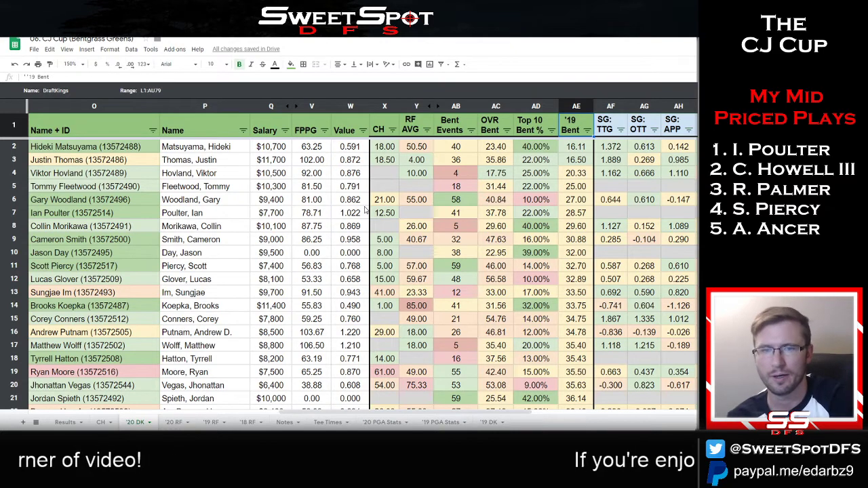
Hide the bentgrass columns AB to AE and the stat value columns AF to AM.
{"action": "left_click", "coordinate": [455, 108]}
{"action": "right_click", "coordinate": [575, 107]}
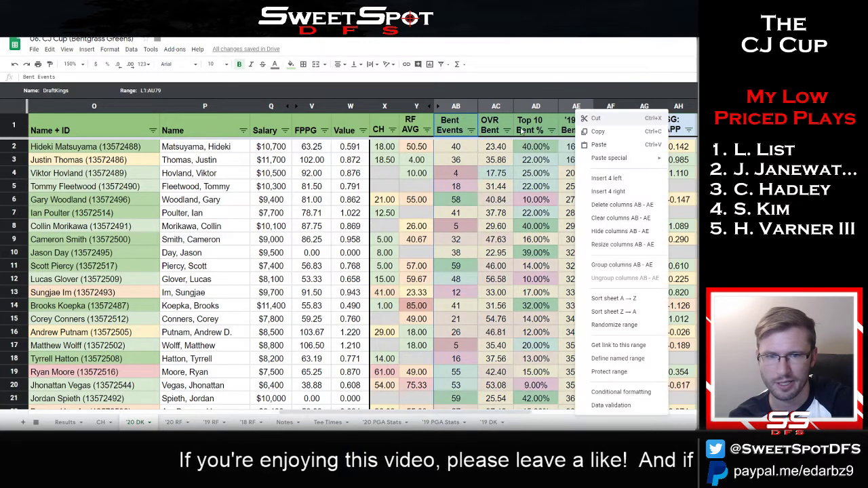
{"action": "left_click", "coordinate": [599, 234]}
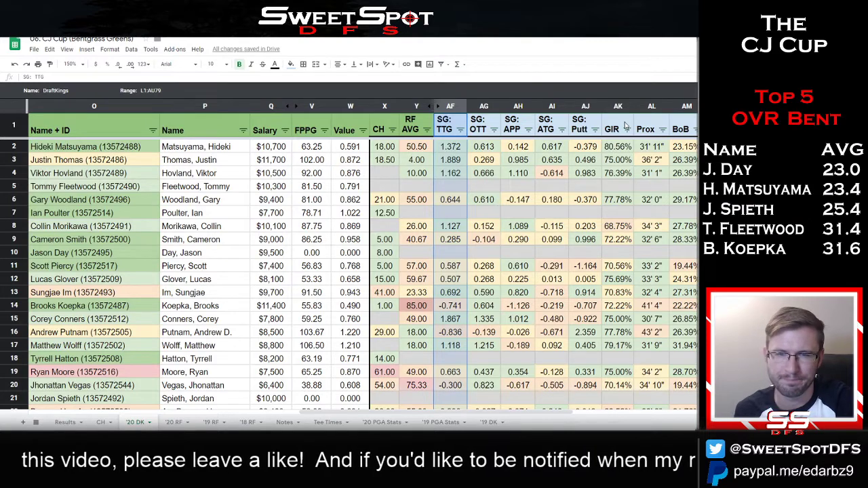
{"action": "left_click", "coordinate": [680, 108], "text": "shift"}
{"action": "right_click", "coordinate": [680, 107]}
{"action": "left_click", "coordinate": [685, 226]}
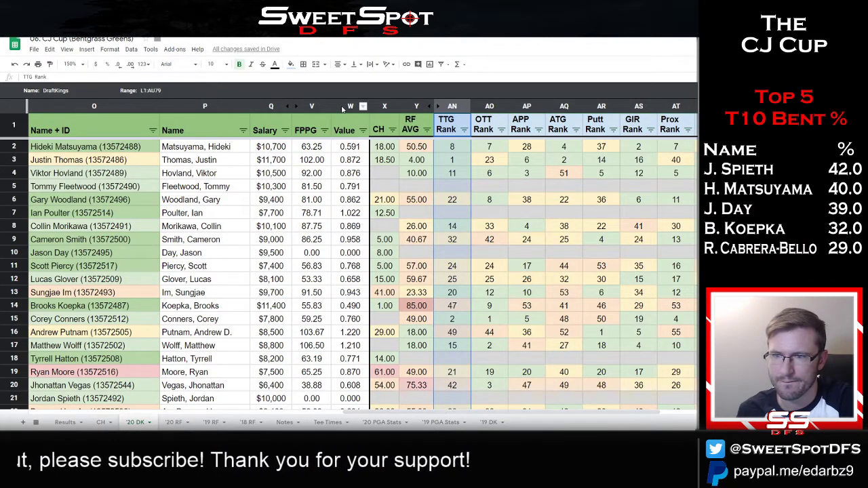
Hide the FPPG and Value columns (V to W).
{"action": "left_click_drag", "start_coordinate": [343, 108], "coordinate": [313, 107]}
{"action": "right_click", "coordinate": [318, 107]}
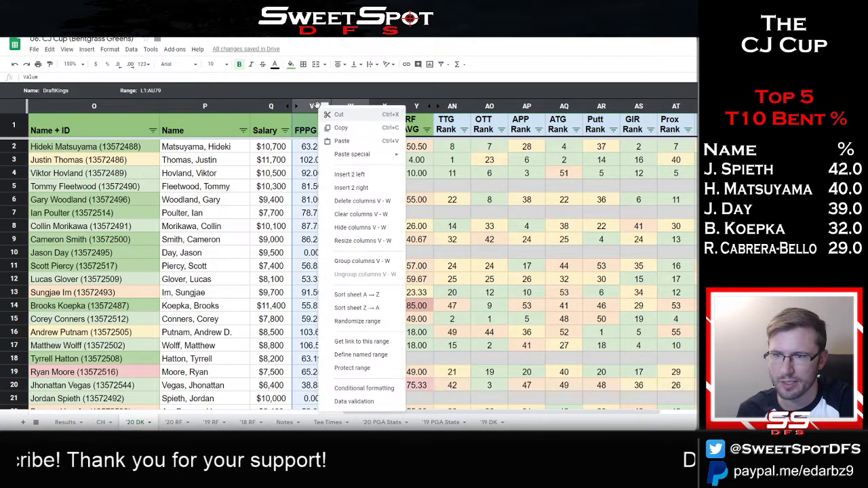
{"action": "left_click", "coordinate": [360, 228]}
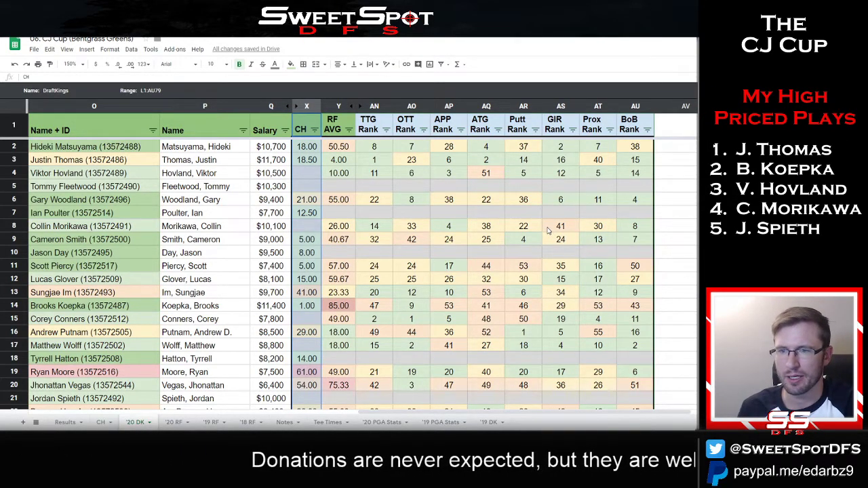
Unhide the columns between RF AVG and TTG Rank, and hide columns X to AB, from CH through Bent Events.
{"action": "left_click", "coordinate": [361, 107]}
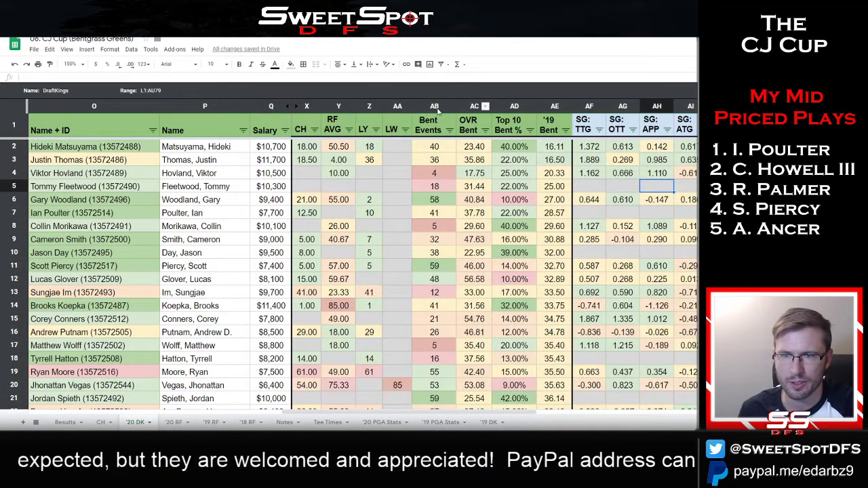
{"action": "left_click_drag", "start_coordinate": [438, 109], "coordinate": [307, 107]}
{"action": "right_click", "coordinate": [306, 108]}
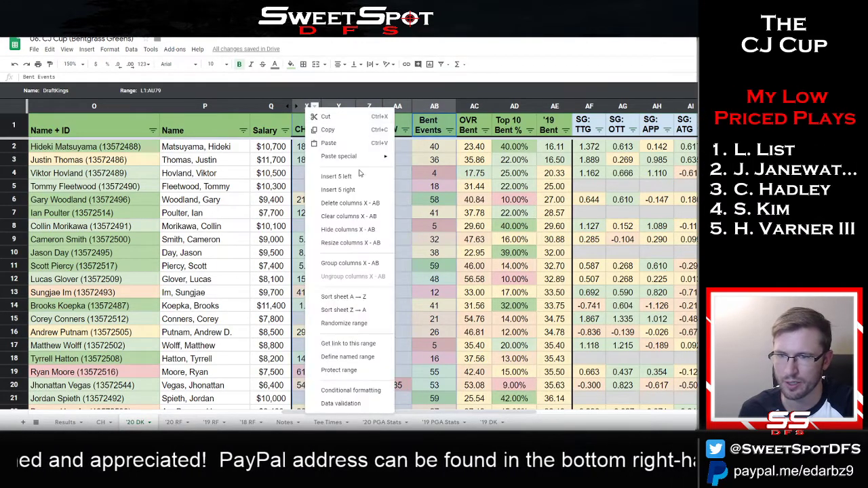
{"action": "left_click", "coordinate": [347, 230]}
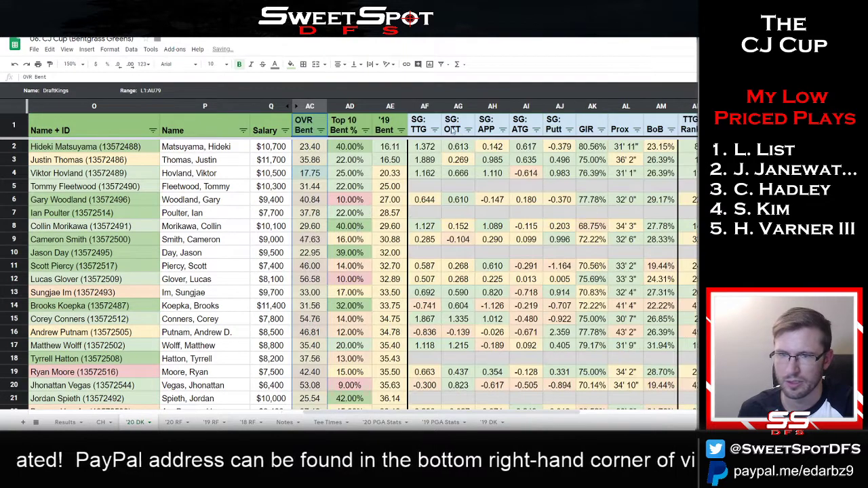
Hide the stat value columns AF to AM, from SG: TTG through BoB.
{"action": "left_click_drag", "start_coordinate": [420, 107], "coordinate": [662, 107]}
{"action": "right_click", "coordinate": [658, 110]}
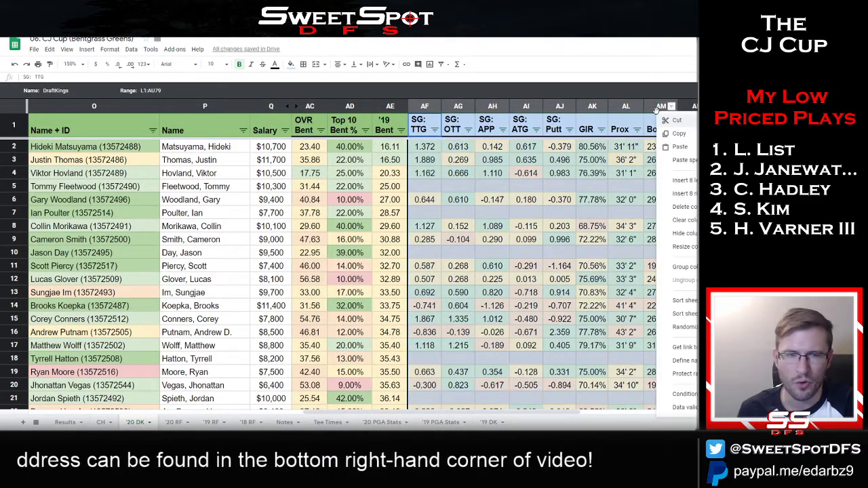
{"action": "left_click", "coordinate": [692, 235]}
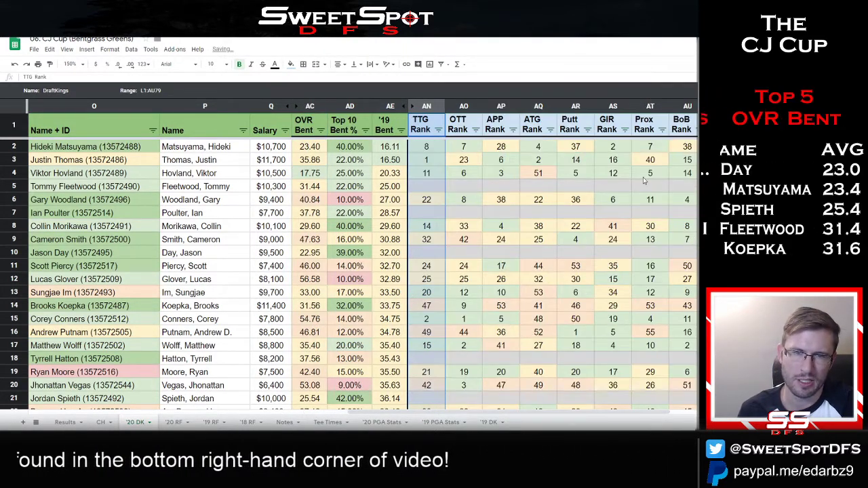
{"action": "left_click", "coordinate": [688, 160]}
{"action": "left_click", "coordinate": [695, 130]}
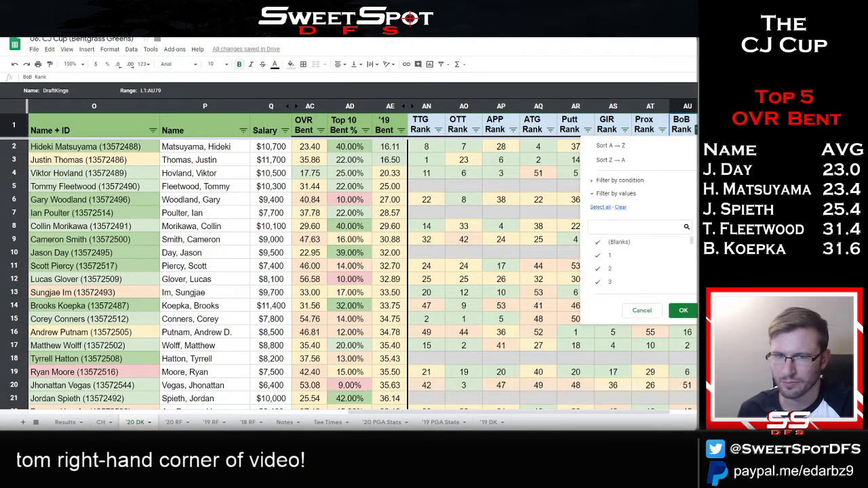
{"action": "left_click", "coordinate": [537, 186]}
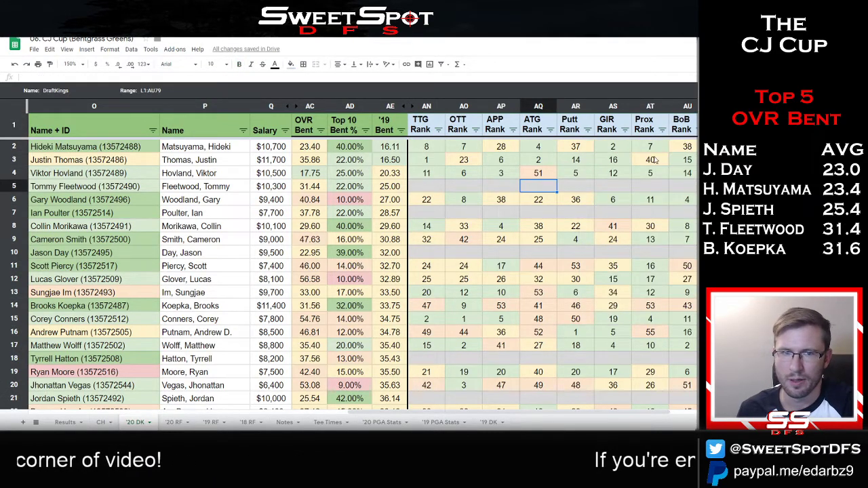
Examine the stat rank columns throughout the list, highlighting the blank rank cells of Fleetwood and Poulter.
{"action": "left_click", "coordinate": [687, 160]}
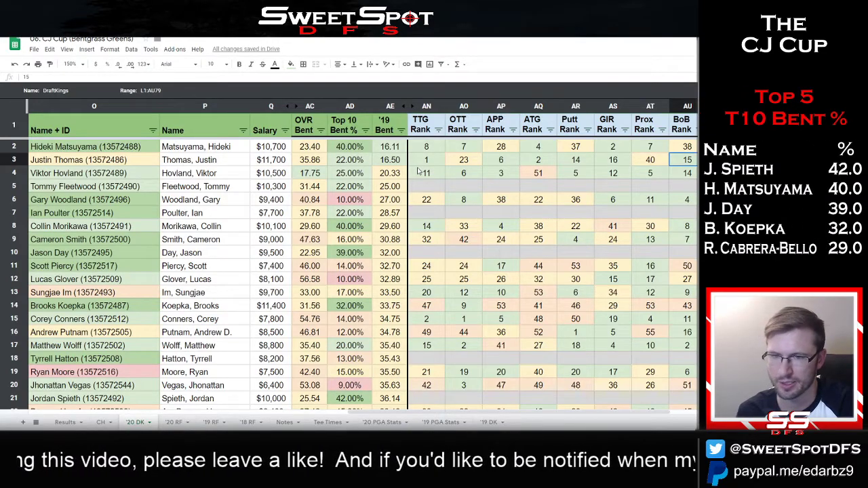
{"action": "scroll", "coordinate": [418, 170], "scroll_direction": "down", "scroll_amount": 15}
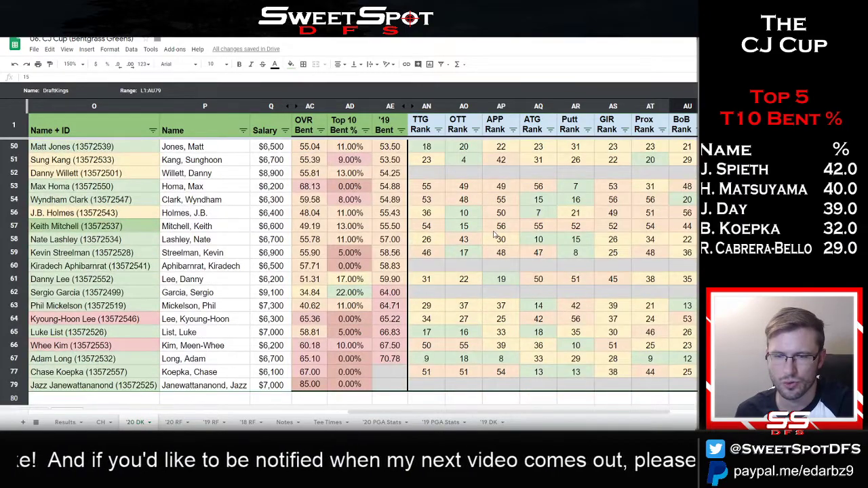
{"action": "scroll", "coordinate": [494, 235], "scroll_direction": "up", "scroll_amount": 10}
{"action": "scroll", "coordinate": [494, 234], "scroll_direction": "up", "scroll_amount": 5}
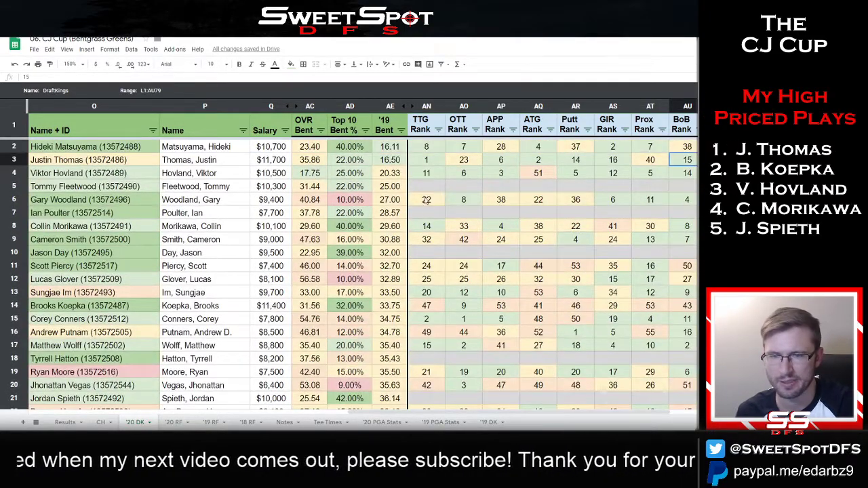
{"action": "left_click_drag", "start_coordinate": [424, 191], "coordinate": [668, 192]}
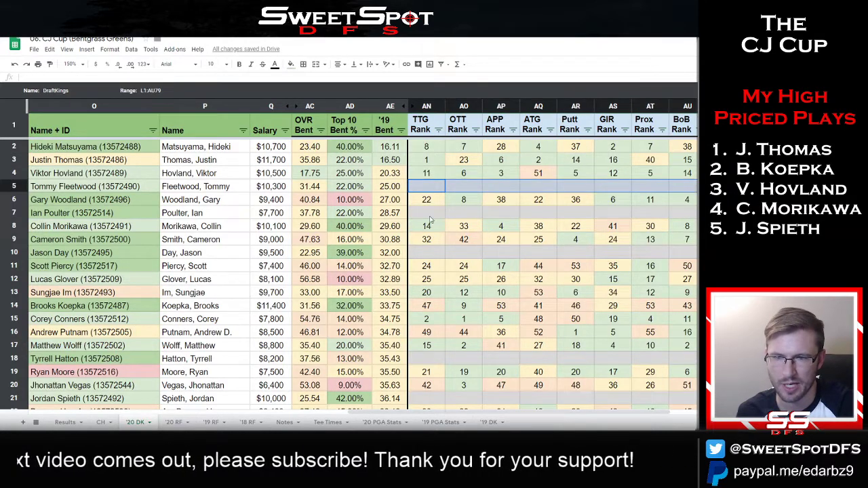
{"action": "left_click_drag", "start_coordinate": [427, 213], "coordinate": [696, 214]}
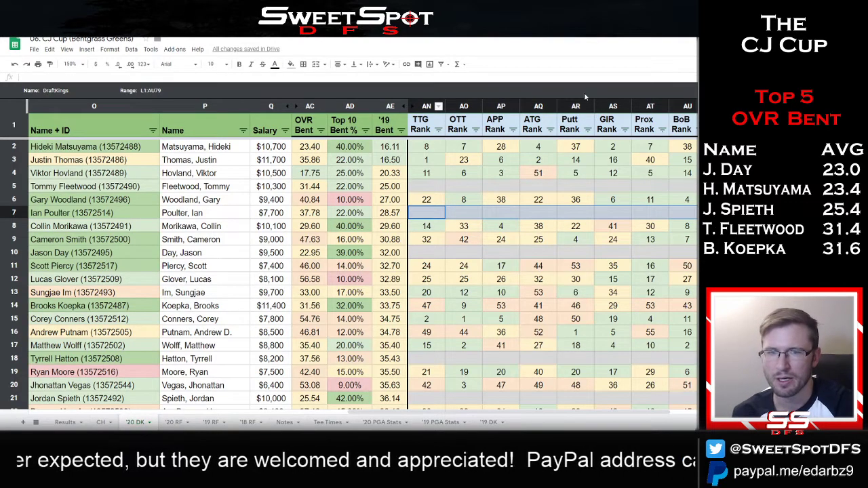
Sort the golfers by BoB Rank in ascending order.
{"action": "left_click", "coordinate": [688, 160]}
{"action": "left_click", "coordinate": [695, 129]}
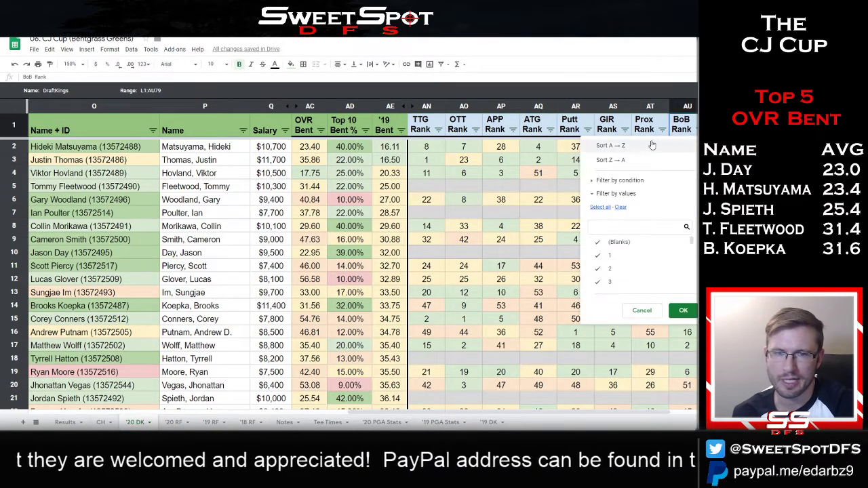
{"action": "left_click", "coordinate": [597, 145]}
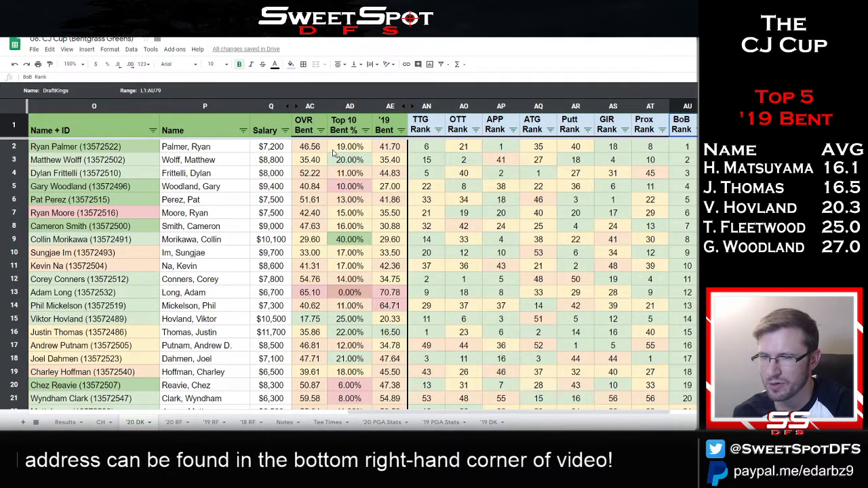
Examine the Top 10 Bent % of Palmer, Wolff and Morikawa, and the bentgrass stats of Hovland and Thomas.
{"action": "left_click_drag", "start_coordinate": [349, 147], "coordinate": [349, 160]}
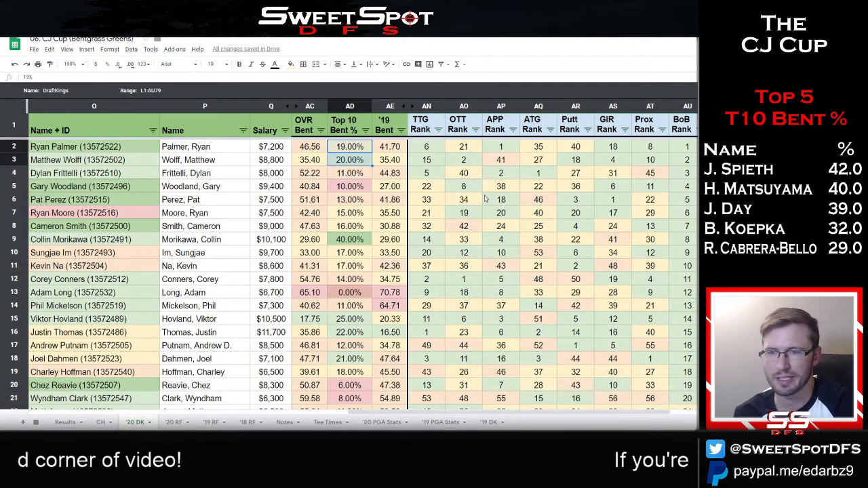
{"action": "left_click", "coordinate": [352, 240]}
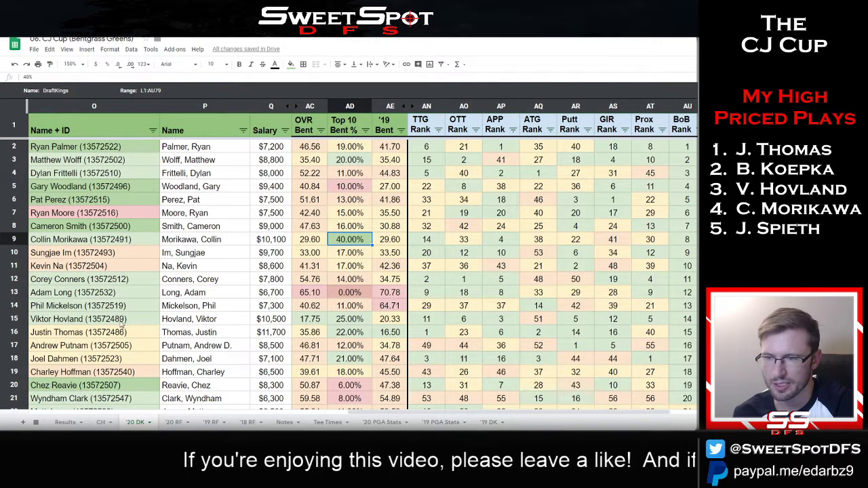
{"action": "left_click_drag", "start_coordinate": [122, 324], "coordinate": [384, 333]}
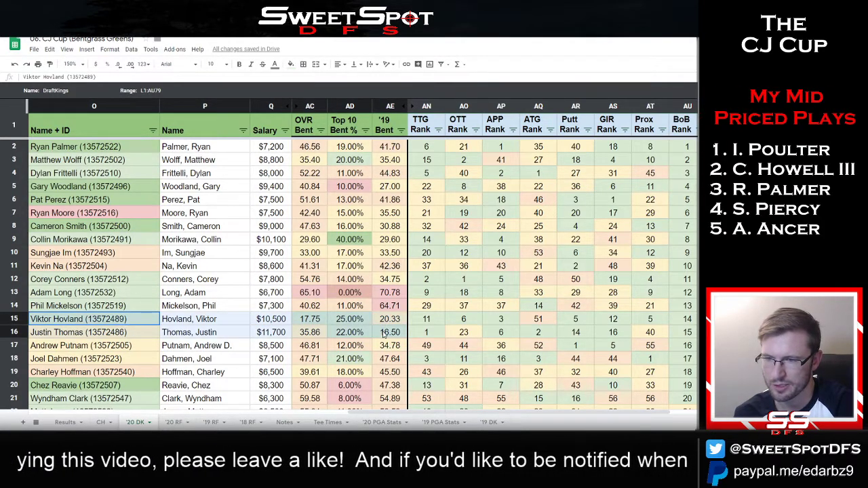
Examine Matsuyama's bentgrass stats further down the list and Justin Thomas's bentgrass stats and stat ranks.
{"action": "scroll", "coordinate": [357, 284], "scroll_direction": "down", "scroll_amount": 5}
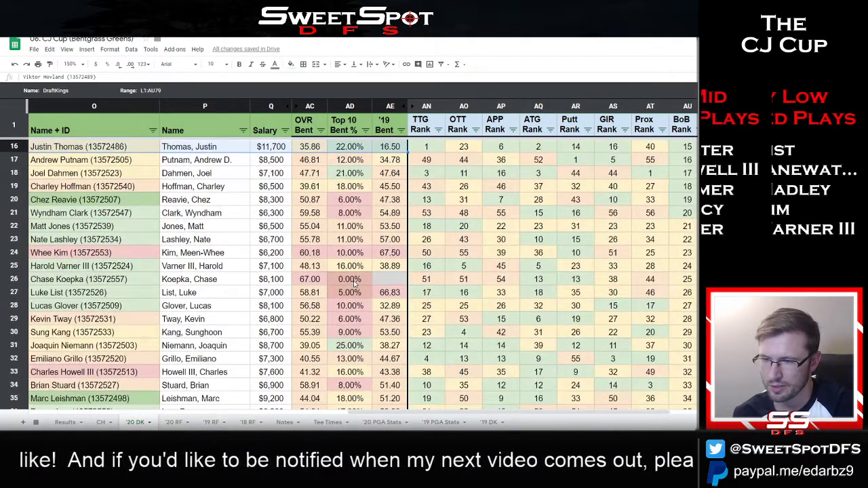
{"action": "scroll", "coordinate": [354, 283], "scroll_direction": "down", "scroll_amount": 2}
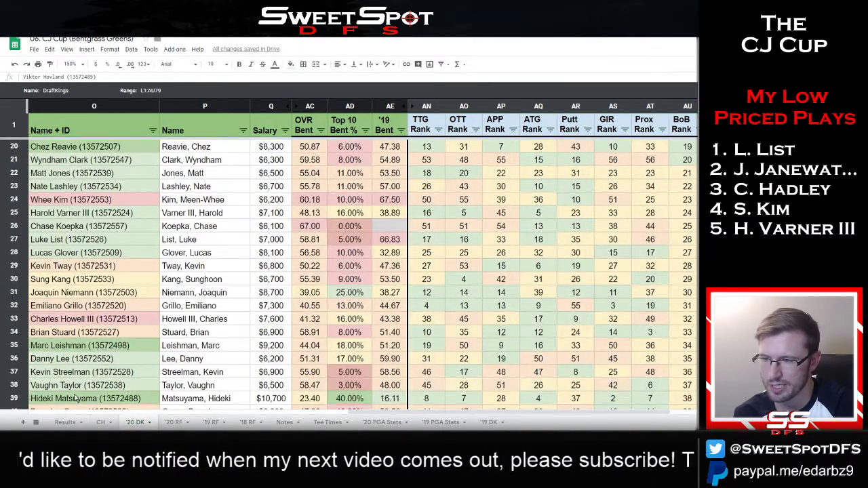
{"action": "left_click_drag", "start_coordinate": [75, 400], "coordinate": [390, 399]}
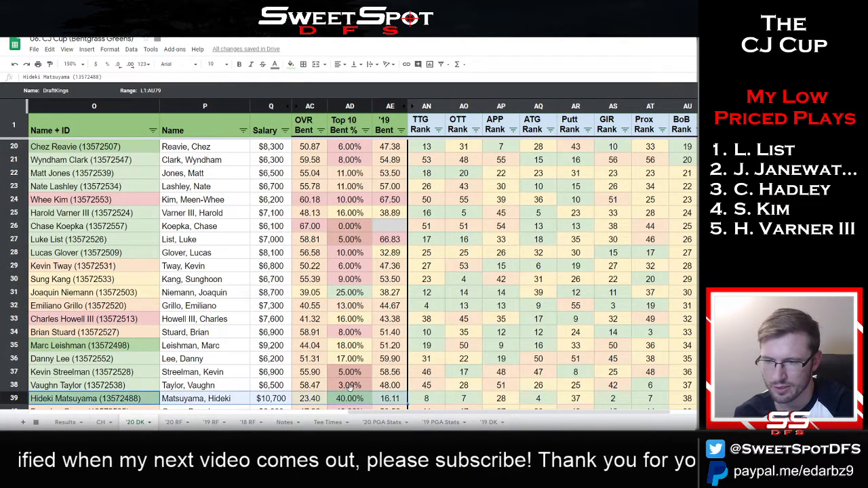
{"action": "scroll", "coordinate": [250, 279], "scroll_direction": "up", "scroll_amount": 1}
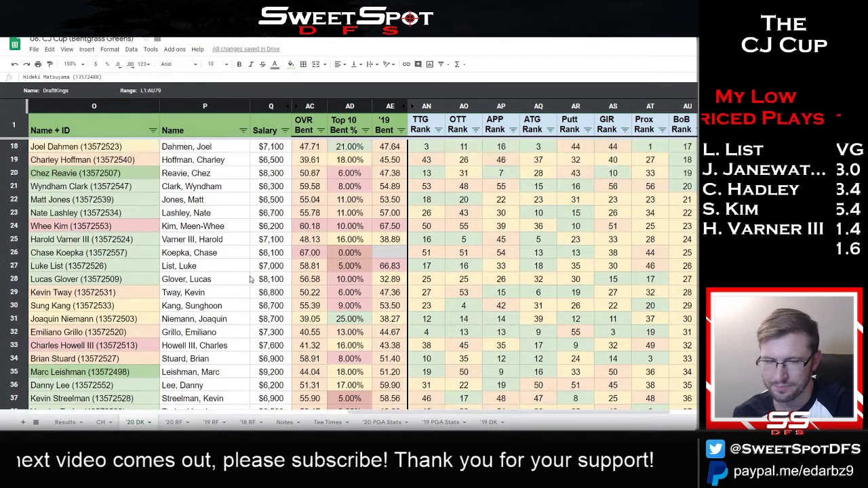
{"action": "scroll", "coordinate": [250, 279], "scroll_direction": "up", "scroll_amount": 2}
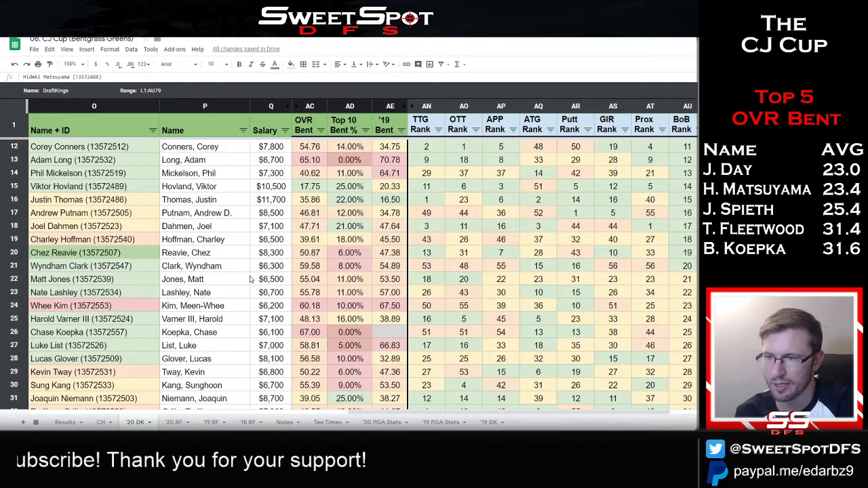
{"action": "left_click", "coordinate": [203, 201]}
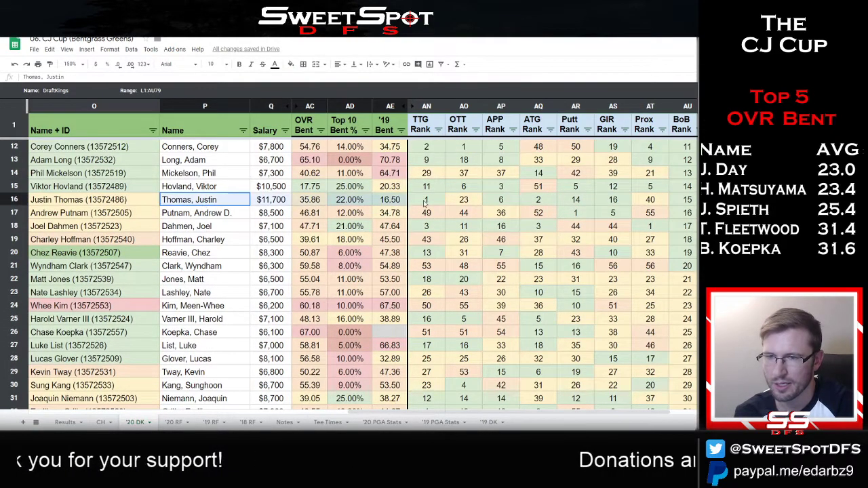
{"action": "scroll", "coordinate": [336, 292], "scroll_direction": "up", "scroll_amount": 3}
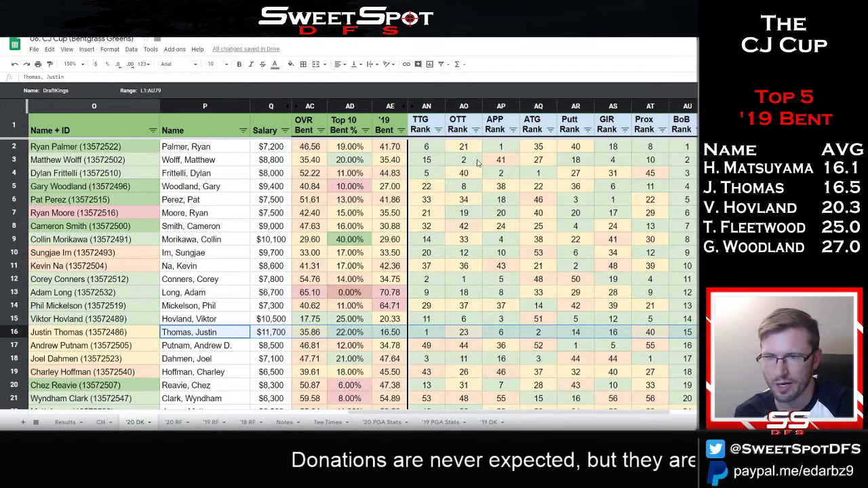
Sort the golfers by OTT Rank in ascending order and highlight the rows of Conners and Wolff and of Hovland, Matsuyama and Woodland.
{"action": "left_click", "coordinate": [476, 129]}
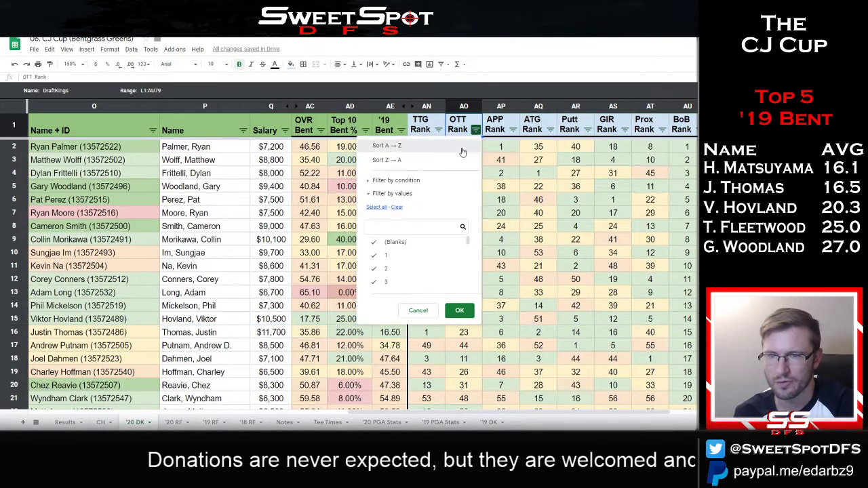
{"action": "left_click", "coordinate": [464, 152]}
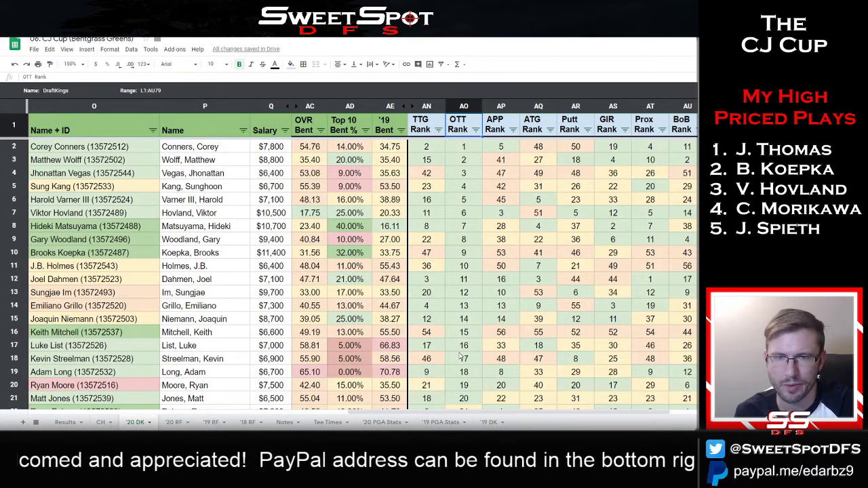
{"action": "left_click_drag", "start_coordinate": [204, 150], "coordinate": [692, 163]}
{"action": "left_click_drag", "start_coordinate": [689, 213], "coordinate": [169, 246]}
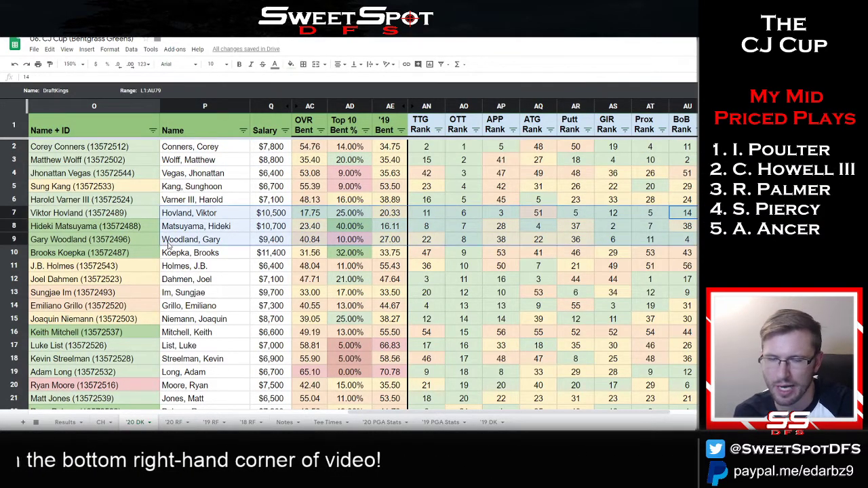
Unhide the strokes-gained and stat columns AF to AM and columns R to AB after Salary.
{"action": "left_click", "coordinate": [409, 106]}
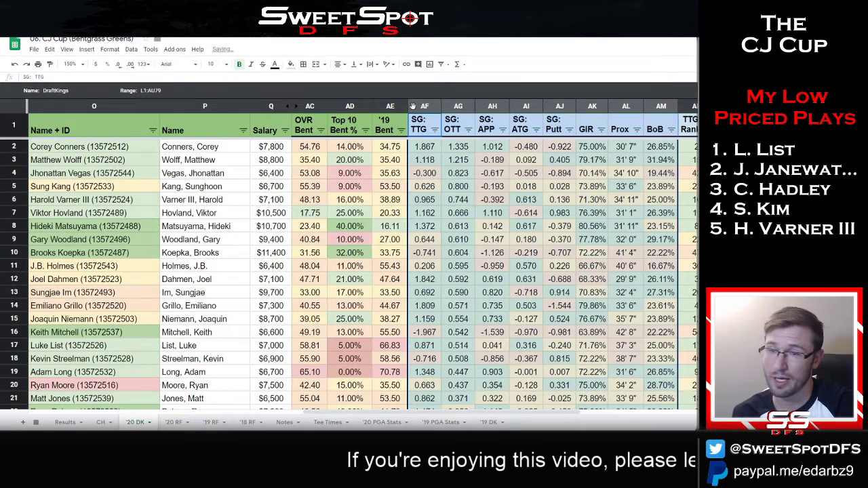
{"action": "left_click", "coordinate": [289, 106]}
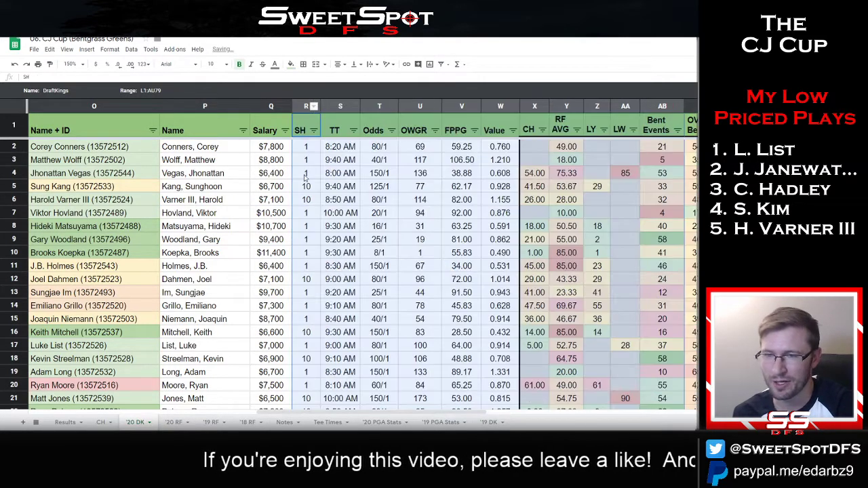
{"action": "left_click", "coordinate": [455, 177]}
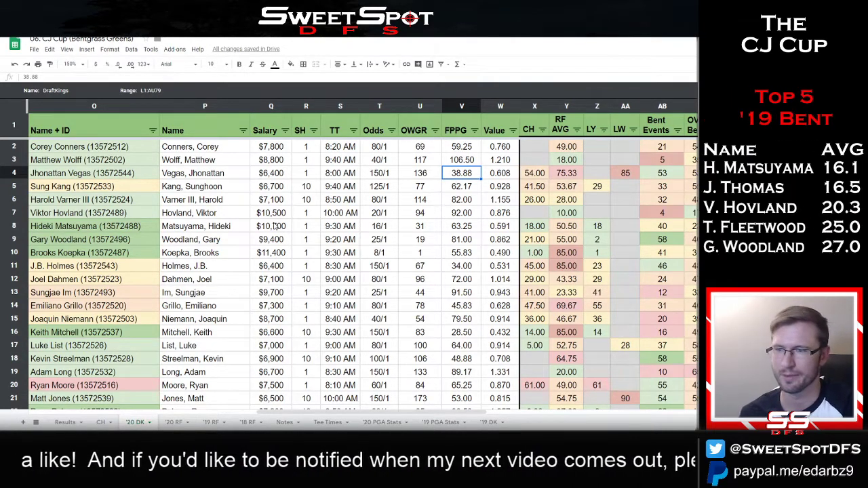
Sort the golfers by Salary in descending order.
{"action": "left_click", "coordinate": [285, 131]}
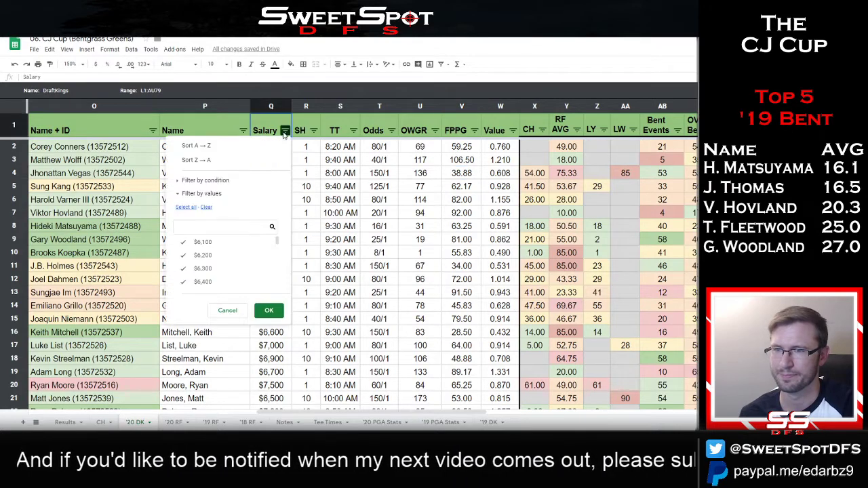
{"action": "left_click", "coordinate": [216, 160]}
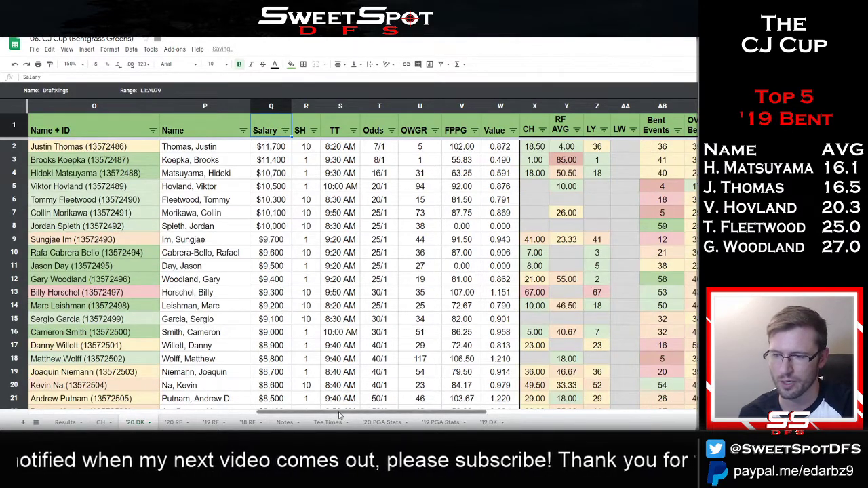
{"action": "left_click_drag", "start_coordinate": [340, 412], "coordinate": [314, 412]}
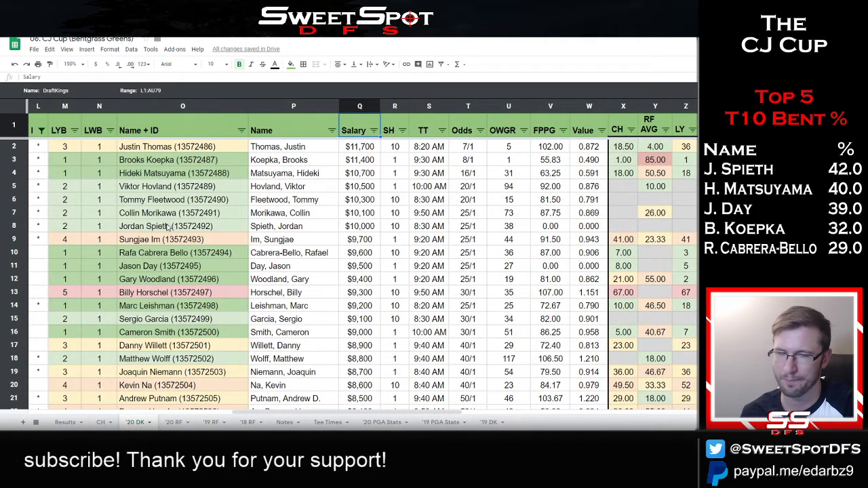
Switch to the 2020 Lineup Construction spreadsheet and fill D2:D18 and D19 of the first golfer column with Hideki Matsuyama's name and ID.
{"action": "key", "text": "ctrl+Tab"}
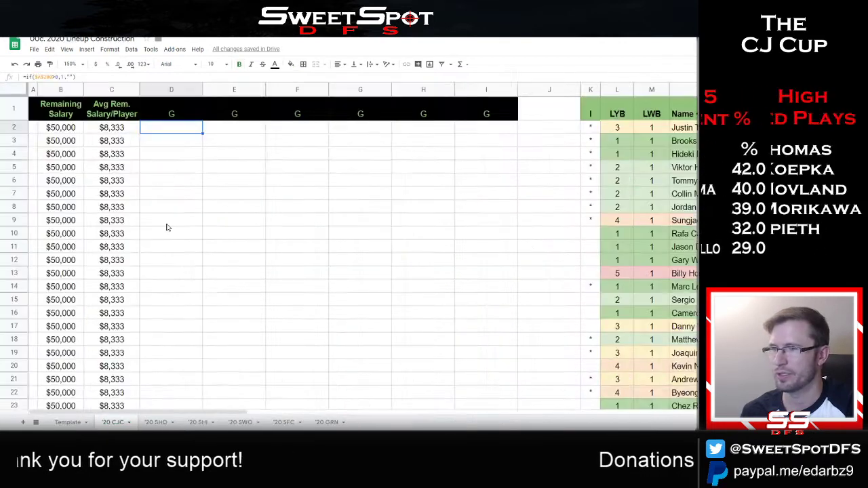
{"action": "left_click", "coordinate": [683, 154]}
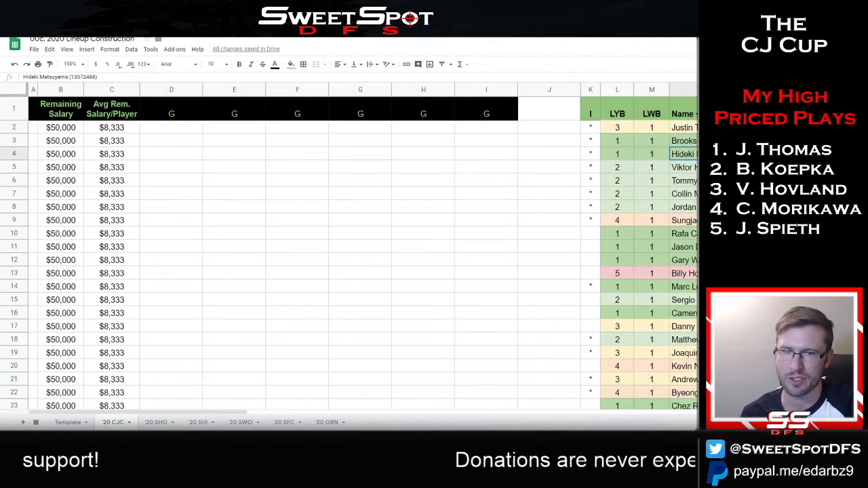
{"action": "left_click", "coordinate": [173, 130]}
{"action": "type", "text": "Hideki Matsuyama (13572488)"}
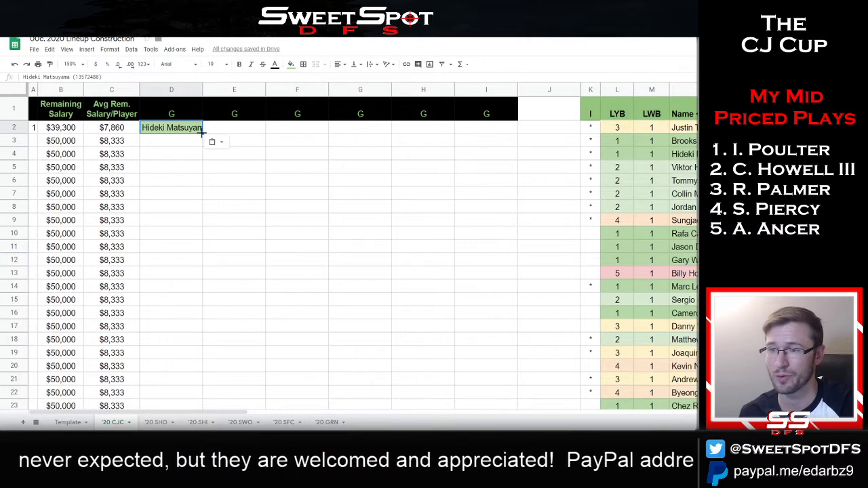
{"action": "left_click_drag", "start_coordinate": [201, 133], "coordinate": [188, 352]}
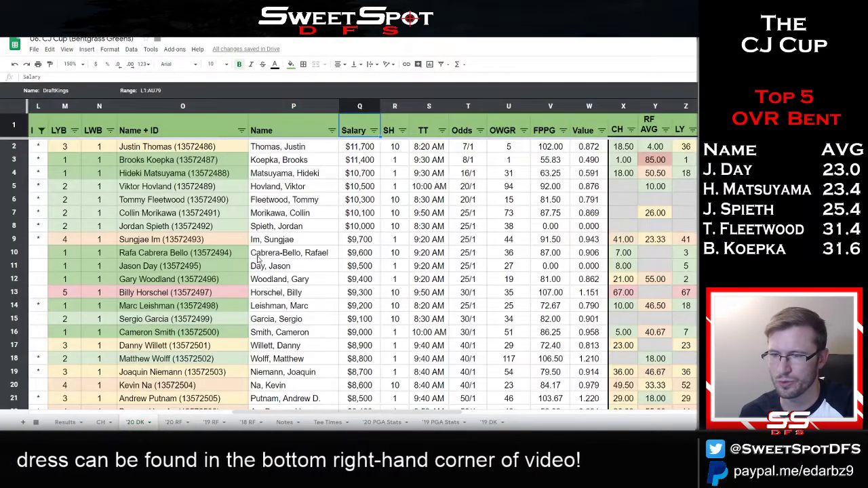
Copy Si Woo Kim's name and ID from the CJ Cup list into the last golfer column of the lineup sheet, filling I2:I10.
{"action": "scroll", "coordinate": [261, 260], "scroll_direction": "down", "scroll_amount": 8}
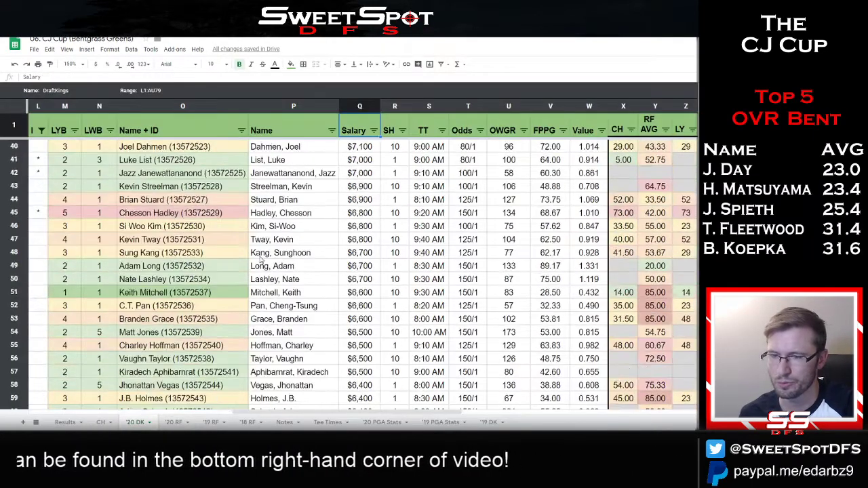
{"action": "scroll", "coordinate": [260, 260], "scroll_direction": "down", "scroll_amount": 4}
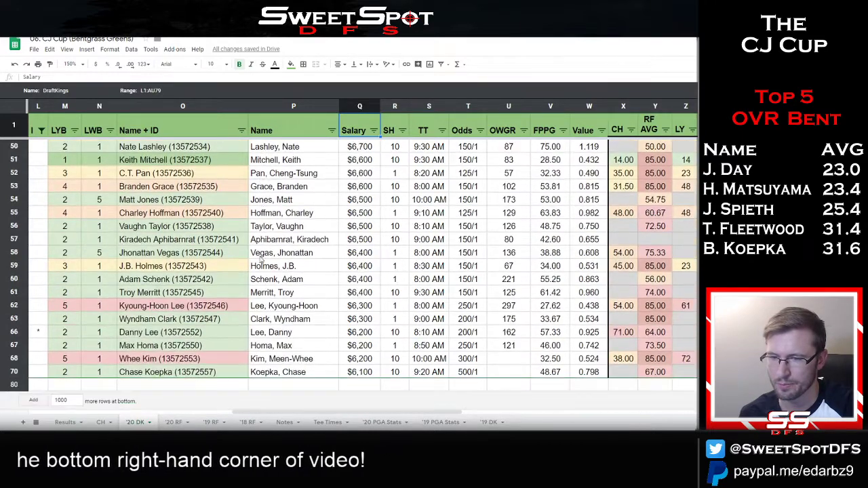
{"action": "scroll", "coordinate": [260, 260], "scroll_direction": "up", "scroll_amount": 4}
{"action": "left_click", "coordinate": [178, 227]}
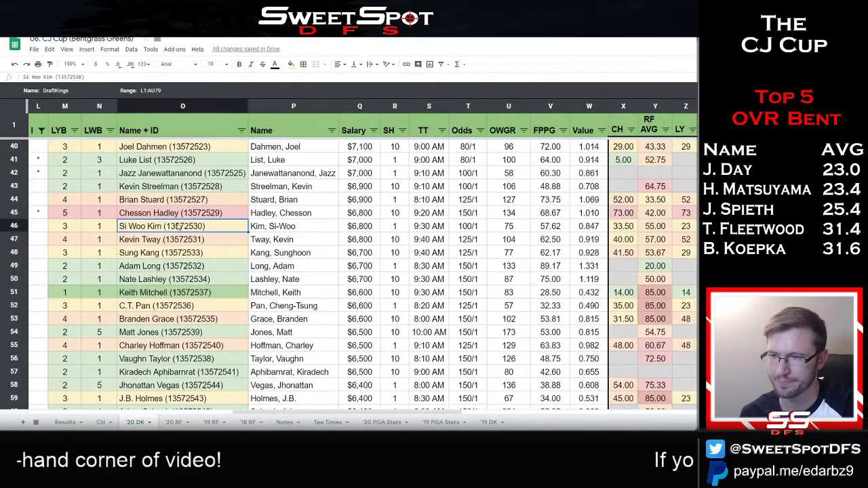
{"action": "key", "text": "ctrl+Tab"}
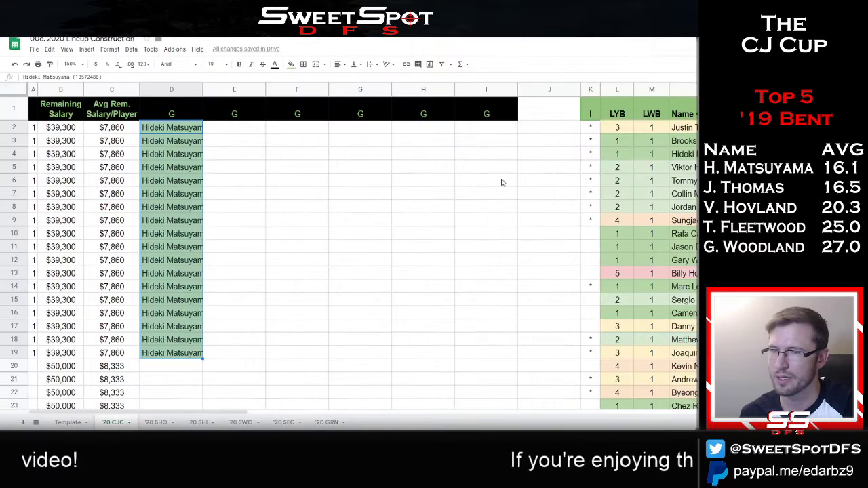
{"action": "left_click", "coordinate": [497, 134]}
{"action": "type", "text": "Si Woo Kim (13572530)"}
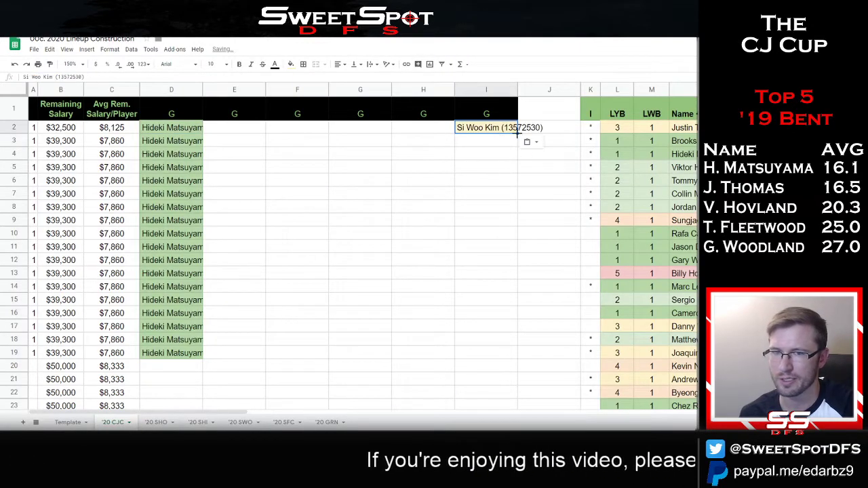
{"action": "left_click_drag", "start_coordinate": [517, 133], "coordinate": [510, 234]}
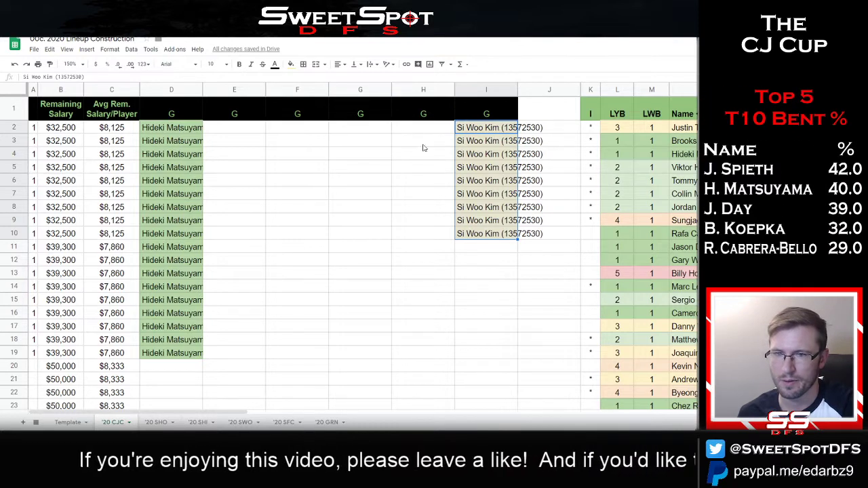
Randomize the range I2:I19 several times to spread Si Woo Kim across the Matsuyama lineups.
{"action": "left_click", "coordinate": [486, 359], "text": "shift"}
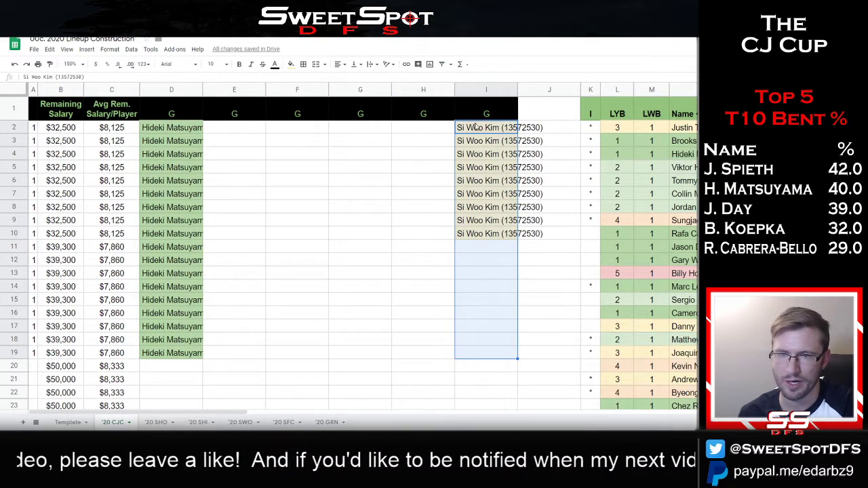
{"action": "right_click", "coordinate": [478, 195]}
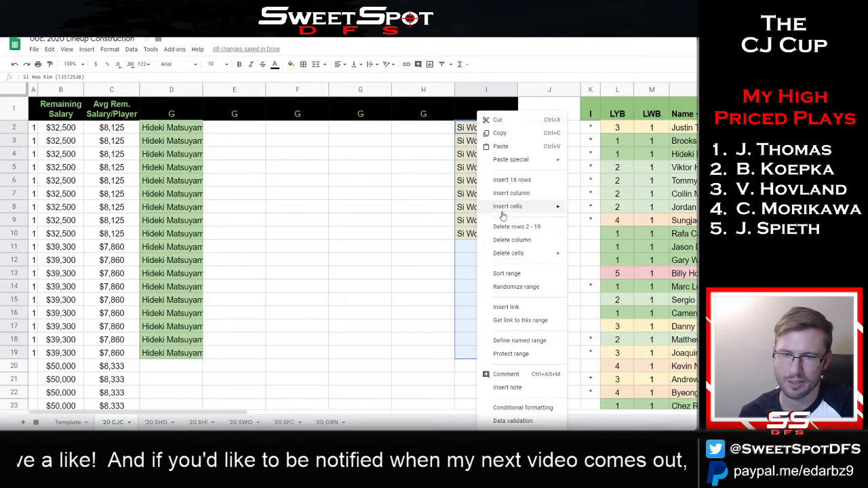
{"action": "left_click", "coordinate": [528, 287]}
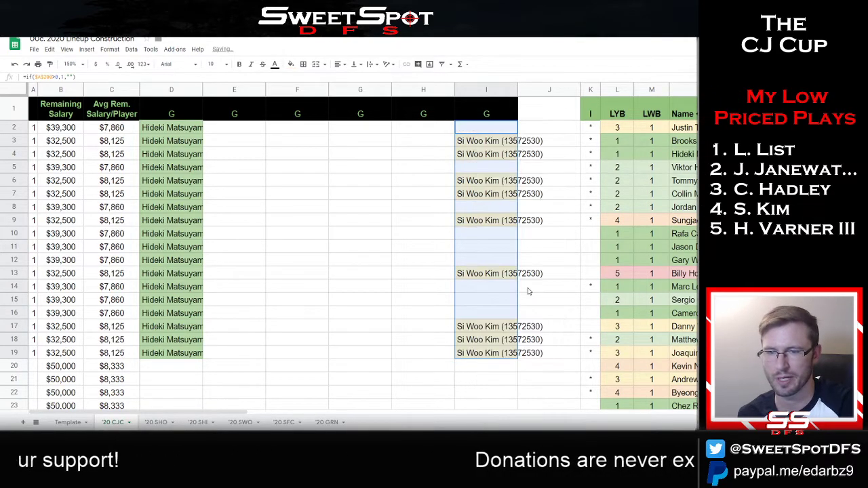
{"action": "right_click", "coordinate": [511, 305]}
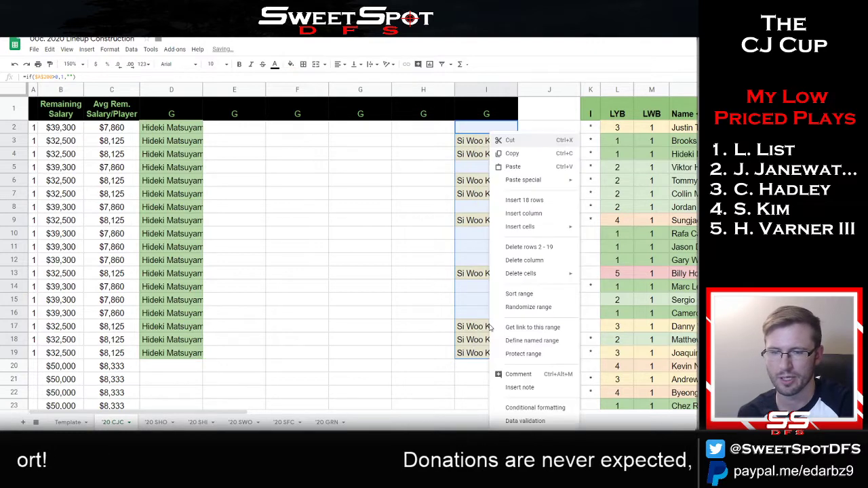
{"action": "left_click", "coordinate": [535, 308]}
{"action": "right_click", "coordinate": [499, 307]}
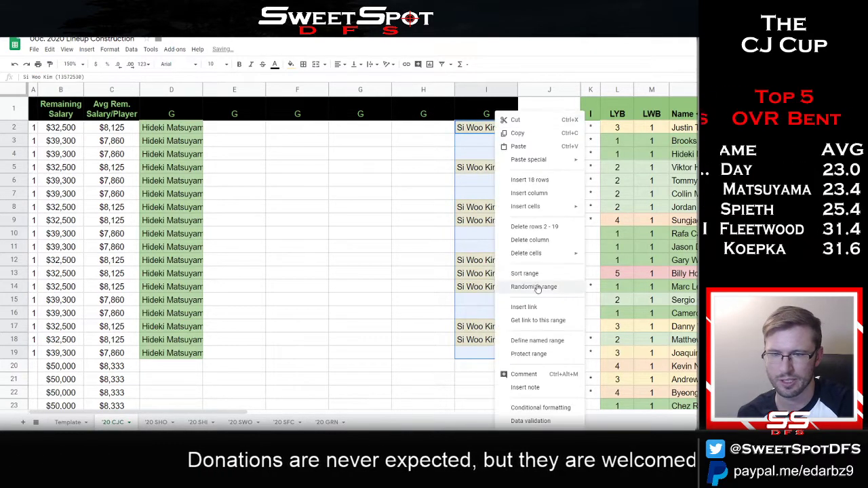
{"action": "left_click", "coordinate": [555, 289]}
{"action": "right_click", "coordinate": [483, 291]}
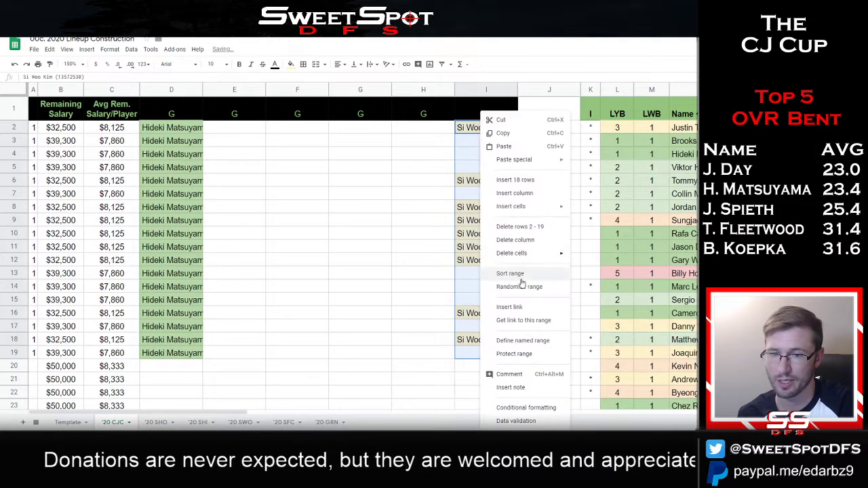
{"action": "left_click", "coordinate": [526, 288]}
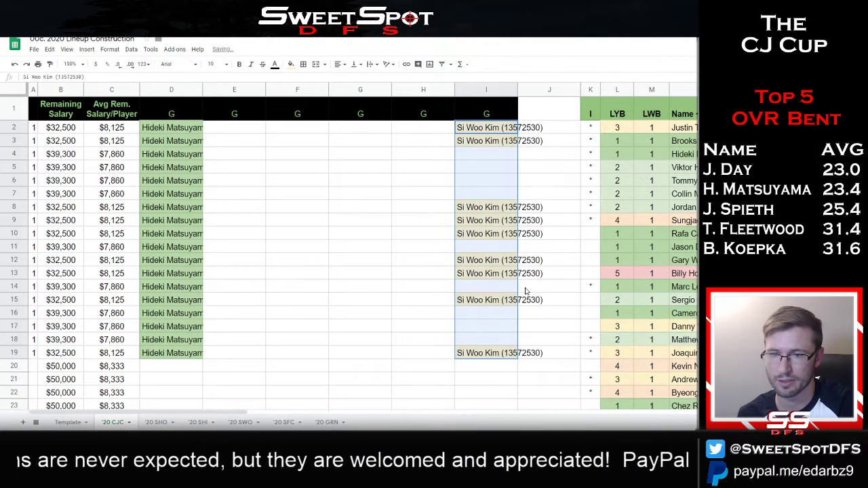
{"action": "right_click", "coordinate": [498, 249]}
{"action": "left_click", "coordinate": [543, 288]}
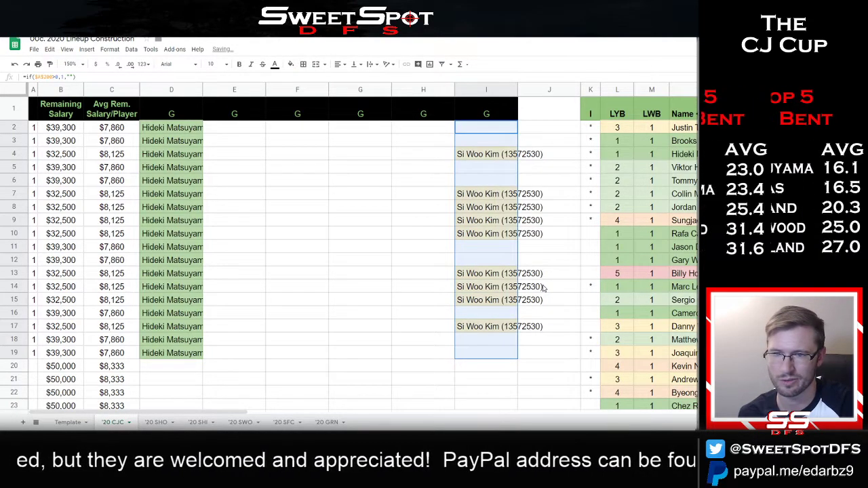
{"action": "right_click", "coordinate": [503, 131]}
{"action": "left_click", "coordinate": [549, 307]}
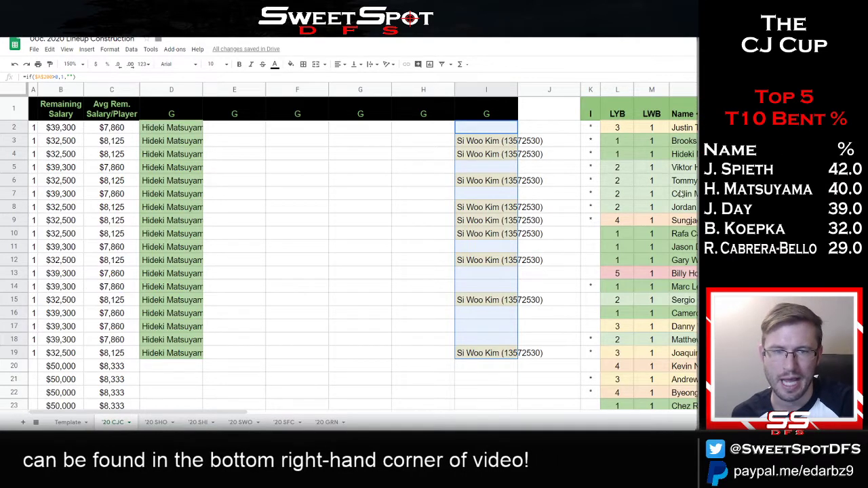
Copy Brooks Koepka's name and ID into the first golfer column below the Matsuyama lineups, filling D20:D25.
{"action": "left_click", "coordinate": [685, 167]}
{"action": "left_click", "coordinate": [684, 141]}
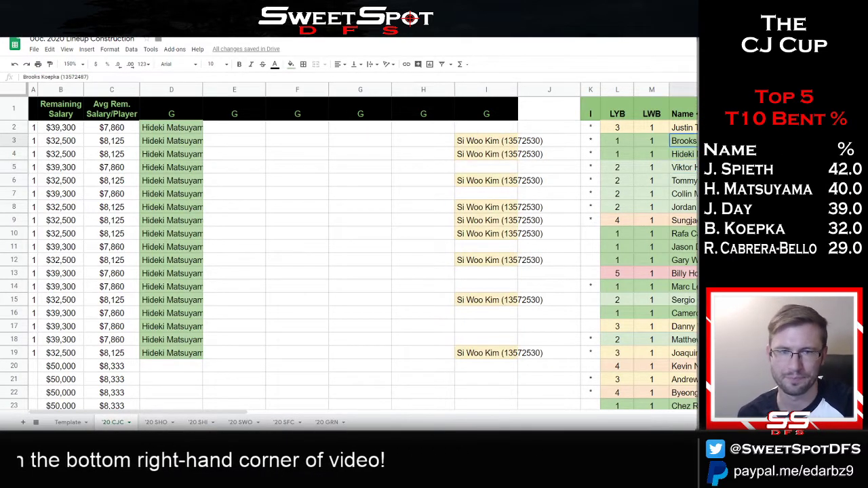
{"action": "key", "text": "ctrl+c"}
{"action": "left_click", "coordinate": [163, 369]}
{"action": "key", "text": "ctrl+v"}
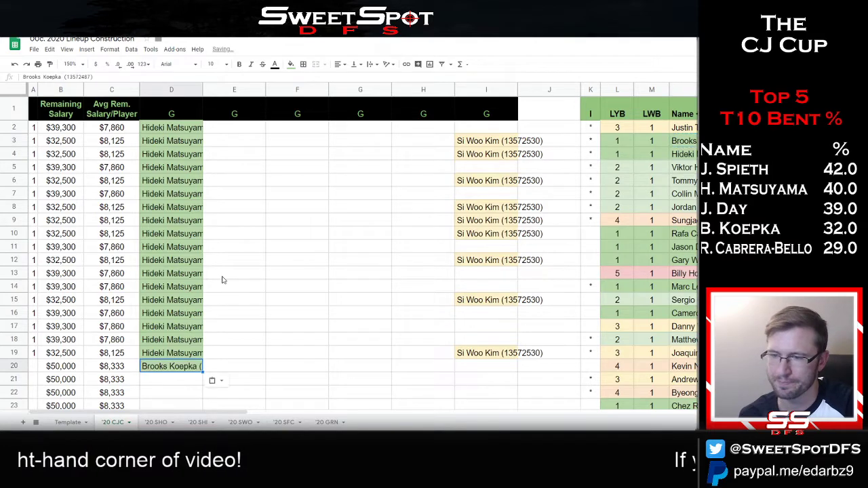
{"action": "scroll", "coordinate": [223, 280], "scroll_direction": "down", "scroll_amount": 3}
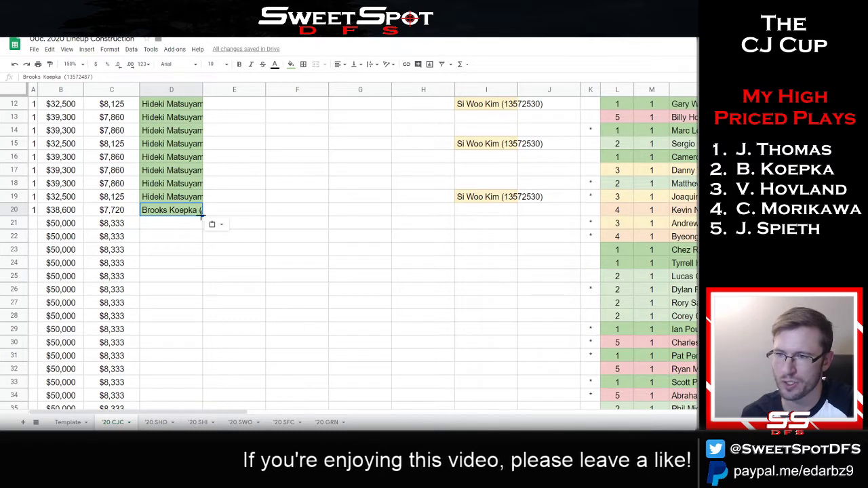
{"action": "left_click_drag", "start_coordinate": [200, 213], "coordinate": [202, 277]}
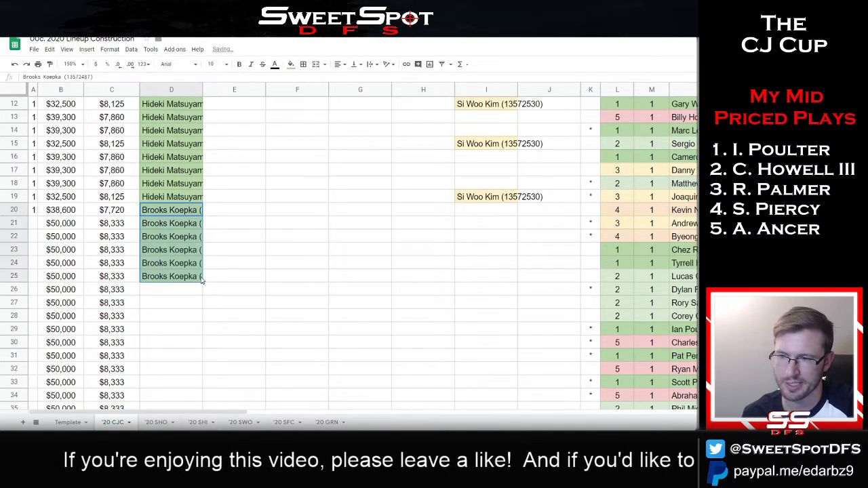
Copy Si Woo Kim into the last golfer column of the first three Koepka lineups, cells I20:I22.
{"action": "left_click", "coordinate": [488, 197]}
{"action": "key", "text": "ctrl+c"}
{"action": "left_click", "coordinate": [491, 211]}
{"action": "key", "text": "ctrl+v"}
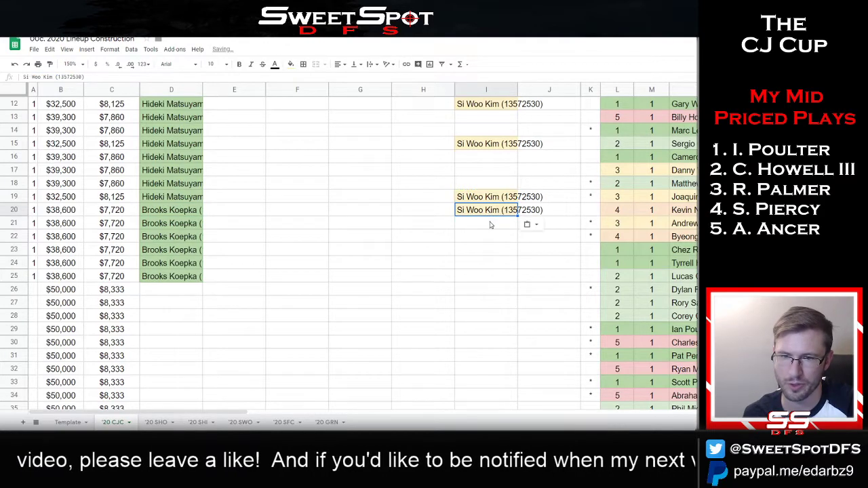
{"action": "left_click", "coordinate": [491, 223]}
{"action": "key", "text": "ctrl+v"}
{"action": "left_click", "coordinate": [497, 236]}
{"action": "key", "text": "ctrl+v"}
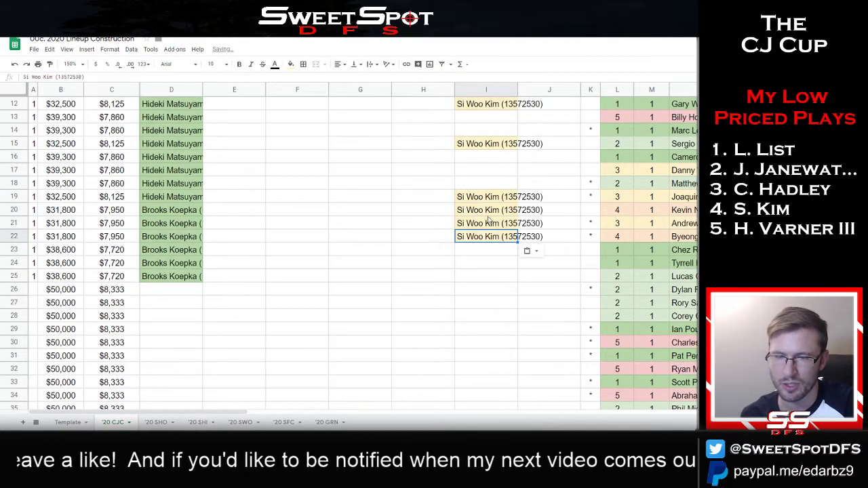
Randomize the range I20:I25 to spread Si Woo Kim across the Brooks Koepka lineups.
{"action": "left_click_drag", "start_coordinate": [492, 212], "coordinate": [492, 280]}
{"action": "right_click", "coordinate": [496, 268]}
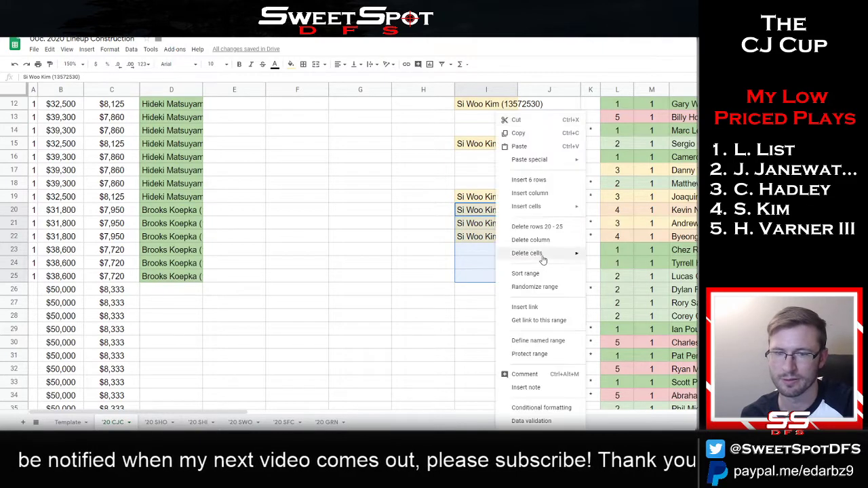
{"action": "left_click", "coordinate": [543, 286]}
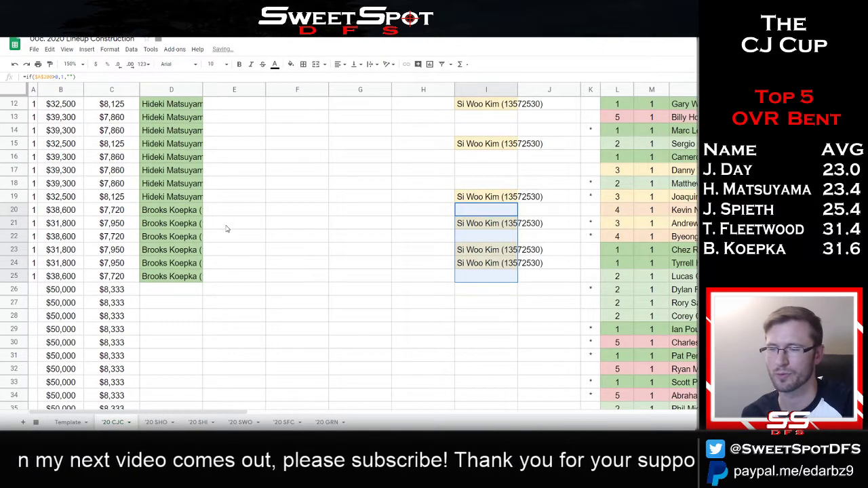
Copy Viktor Hovland's name and ID from the golfer list into the first golfer column below the Koepka lineups, filling D26:D28.
{"action": "left_click", "coordinate": [169, 295]}
{"action": "scroll", "coordinate": [634, 249], "scroll_direction": "up", "scroll_amount": 4}
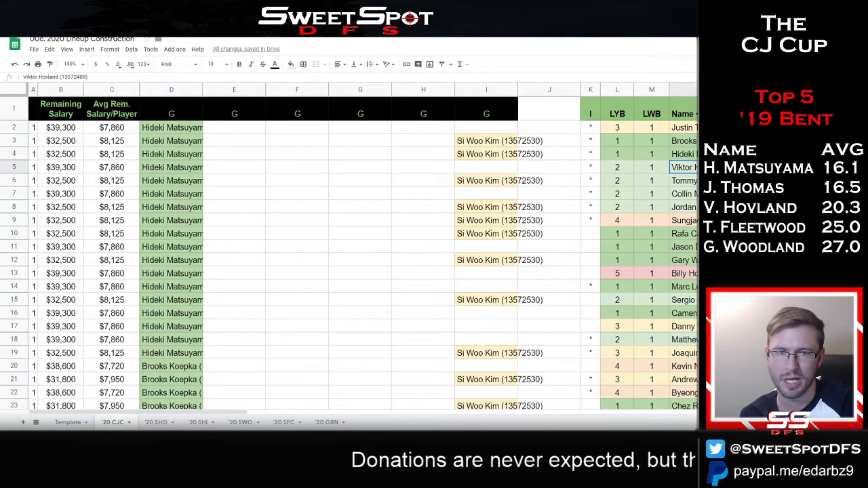
{"action": "scroll", "coordinate": [250, 231], "scroll_direction": "down", "scroll_amount": 4}
{"action": "key", "text": "ctrl+v"}
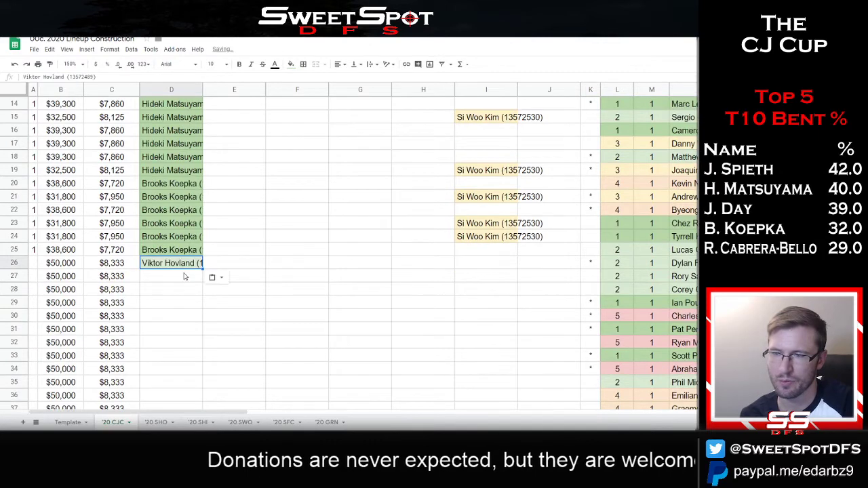
{"action": "left_click", "coordinate": [184, 276]}
{"action": "key", "text": "ctrl+v"}
{"action": "left_click", "coordinate": [183, 291]}
{"action": "key", "text": "ctrl+v"}
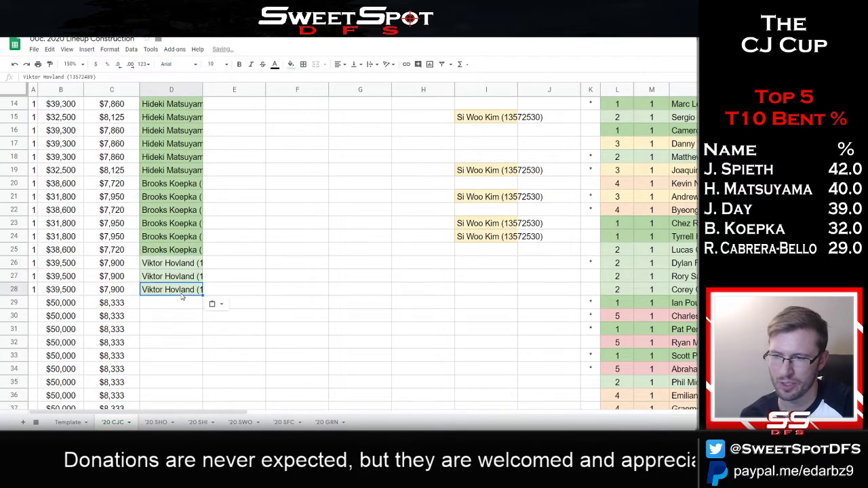
Paste Viktor Hovland into the second golfer column of the first three Matsuyama lineups, cells E2:E4.
{"action": "scroll", "coordinate": [212, 298], "scroll_direction": "up", "scroll_amount": 4}
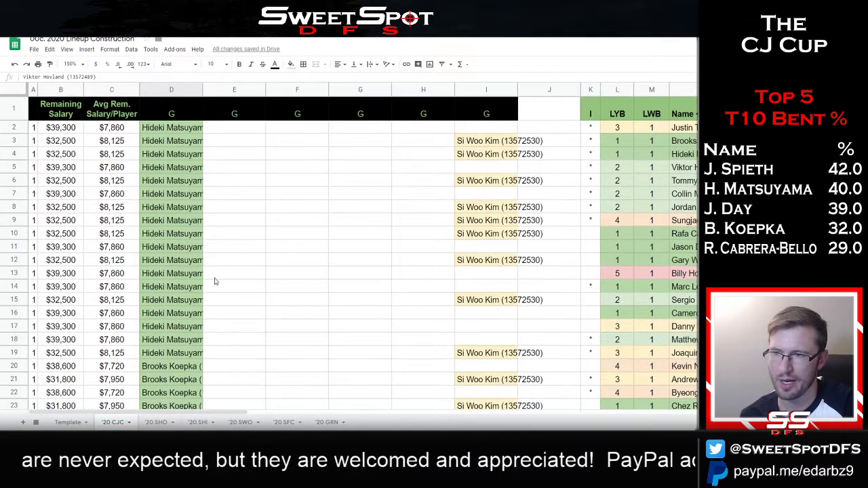
{"action": "left_click", "coordinate": [231, 130]}
{"action": "key", "text": "ctrl+v"}
{"action": "left_click", "coordinate": [236, 141]}
{"action": "key", "text": "ctrl+v"}
{"action": "left_click", "coordinate": [240, 155]}
{"action": "key", "text": "ctrl+v"}
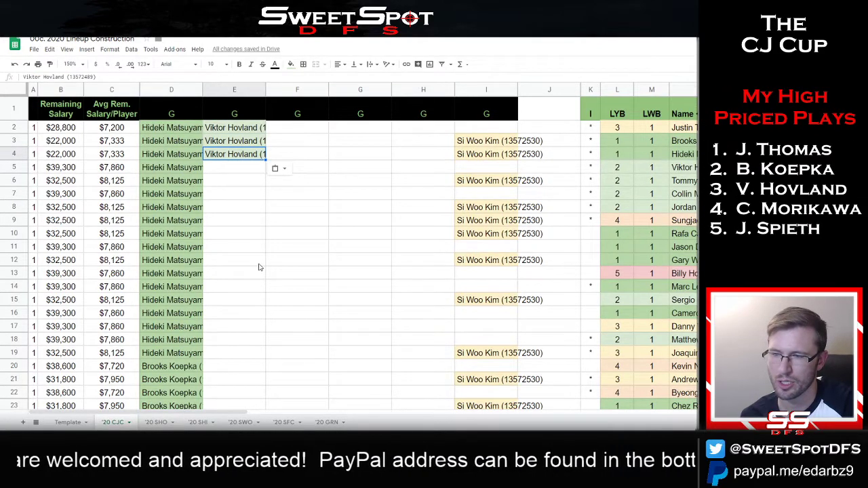
Paste Viktor Hovland as the second golfer in the first two Koepka lineups, cells E20:E21.
{"action": "left_click", "coordinate": [228, 371]}
{"action": "key", "text": "ctrl+v"}
{"action": "scroll", "coordinate": [229, 363], "scroll_direction": "down", "scroll_amount": 2}
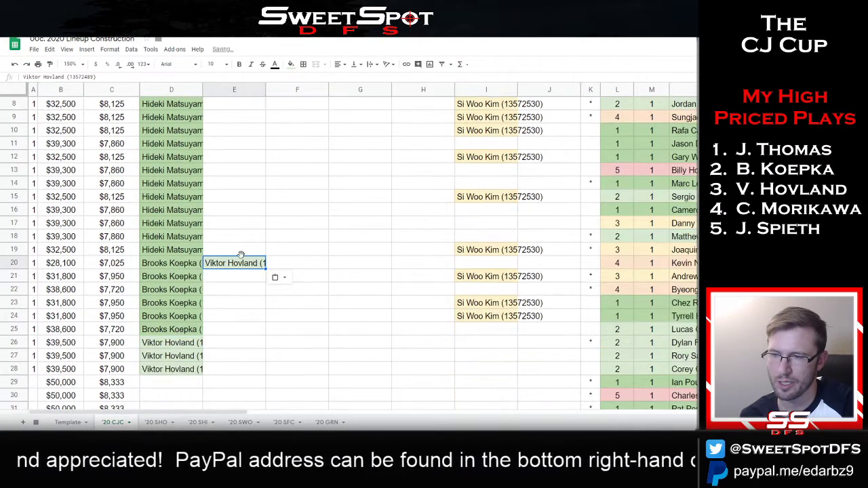
{"action": "left_click", "coordinate": [241, 278]}
{"action": "key", "text": "ctrl+v"}
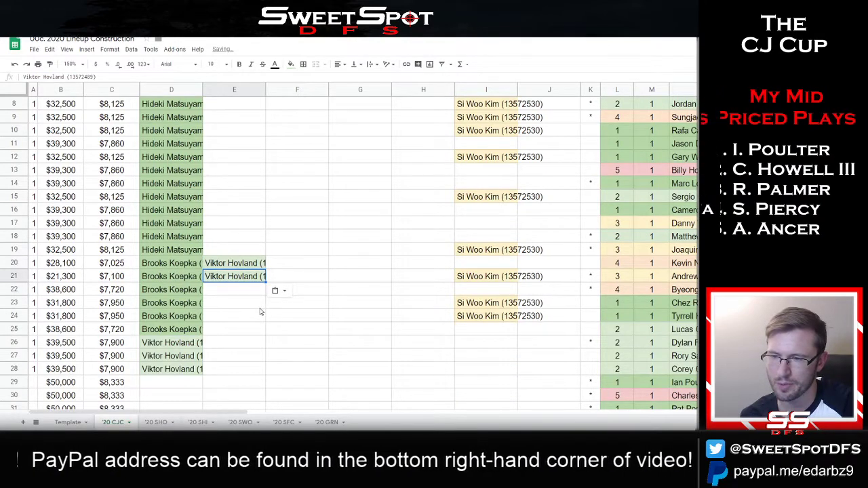
Clear Viktor Hovland from D26:D28 and fill D26:D29 with Justin Thomas's name and ID copied from the golfer list.
{"action": "left_click", "coordinate": [168, 382]}
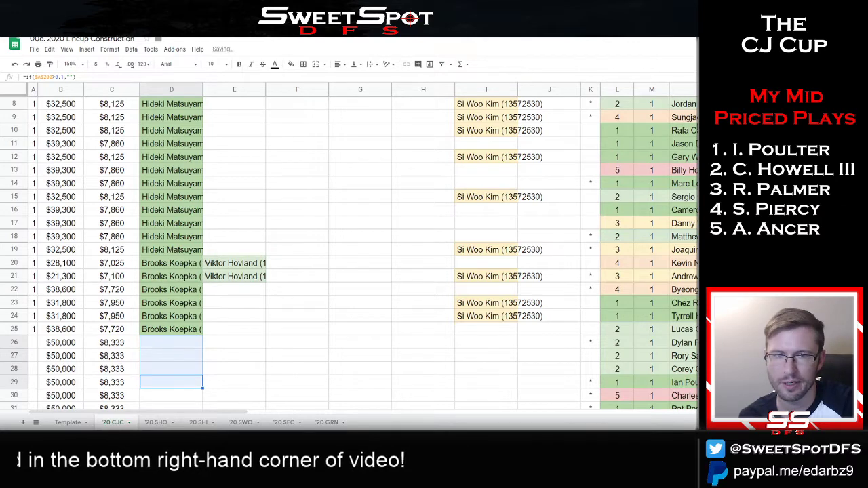
{"action": "scroll", "coordinate": [681, 187], "scroll_direction": "up", "scroll_amount": 3}
{"action": "scroll", "coordinate": [382, 305], "scroll_direction": "down", "scroll_amount": 4}
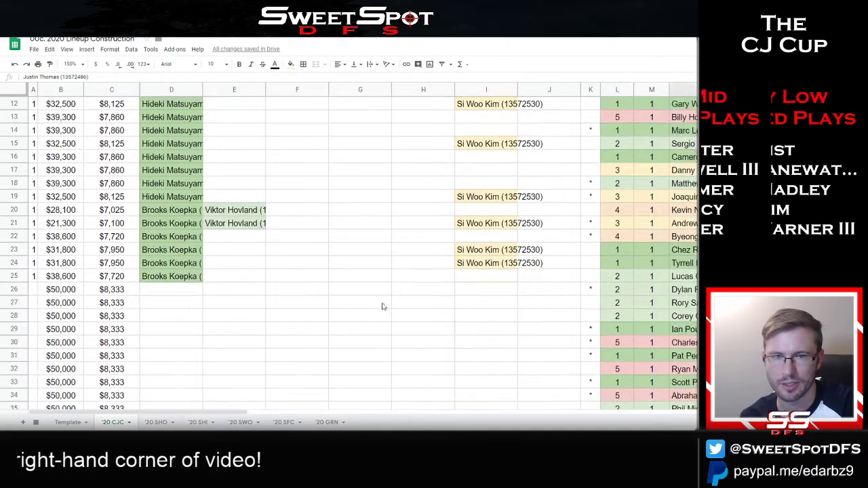
{"action": "left_click", "coordinate": [186, 290]}
{"action": "key", "text": "ctrl+v"}
{"action": "key", "text": "Down"}
{"action": "key", "text": "ctrl+v"}
{"action": "key", "text": "Down"}
{"action": "key", "text": "ctrl+v"}
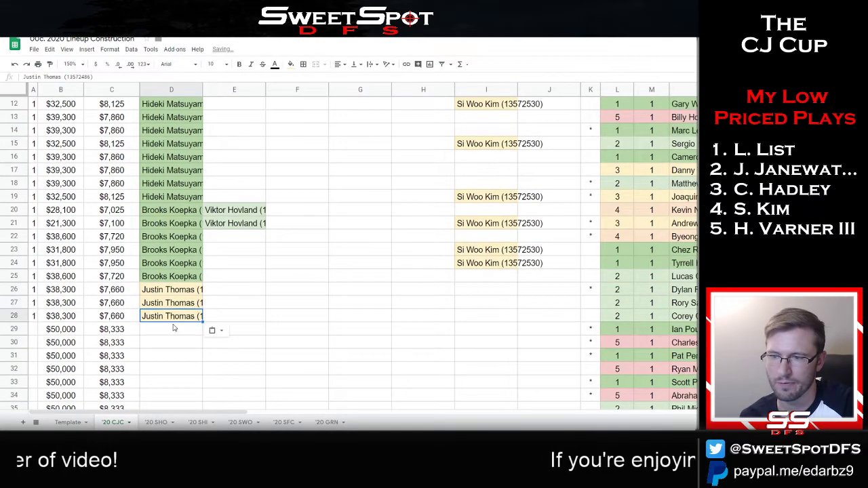
{"action": "key", "text": "Down"}
{"action": "key", "text": "ctrl+v"}
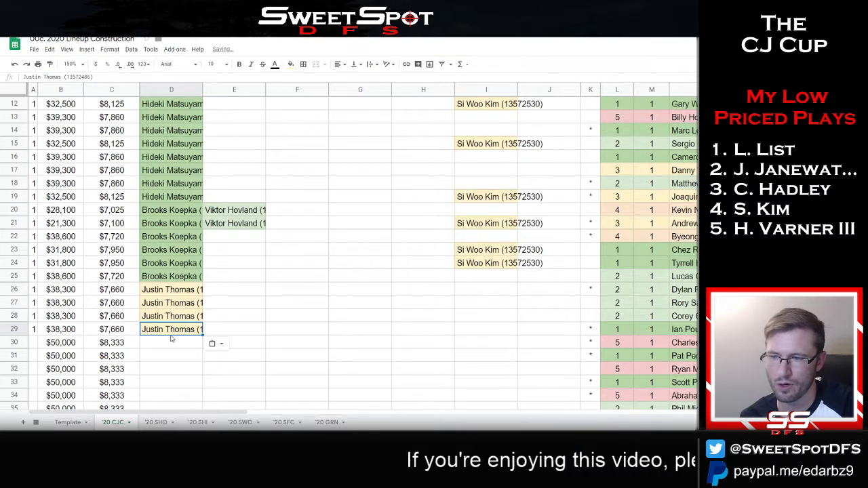
Copy Viktor Hovland into E26 as second golfer of the first Thomas lineup and into the first golfer column at D30:D32.
{"action": "left_click", "coordinate": [237, 211]}
{"action": "key", "text": "ctrl+c"}
{"action": "left_click", "coordinate": [238, 292]}
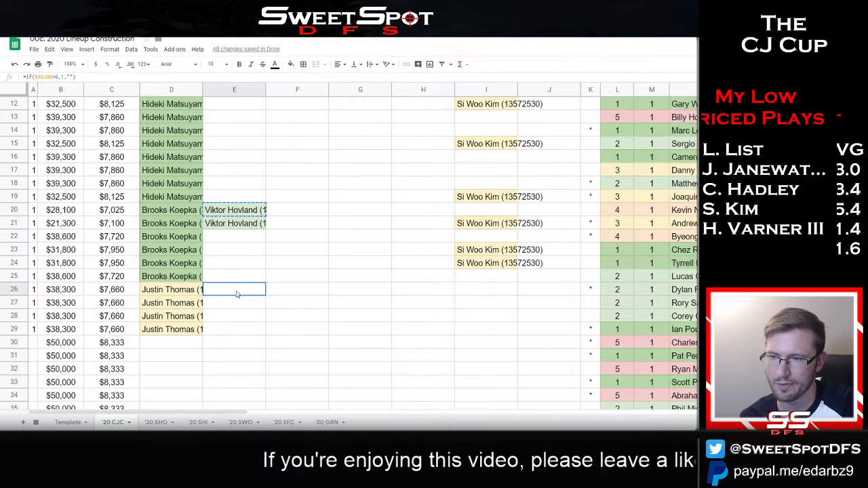
{"action": "key", "text": "ctrl+v"}
{"action": "left_click", "coordinate": [180, 343]}
{"action": "key", "text": "ctrl+v"}
{"action": "left_click", "coordinate": [173, 362]}
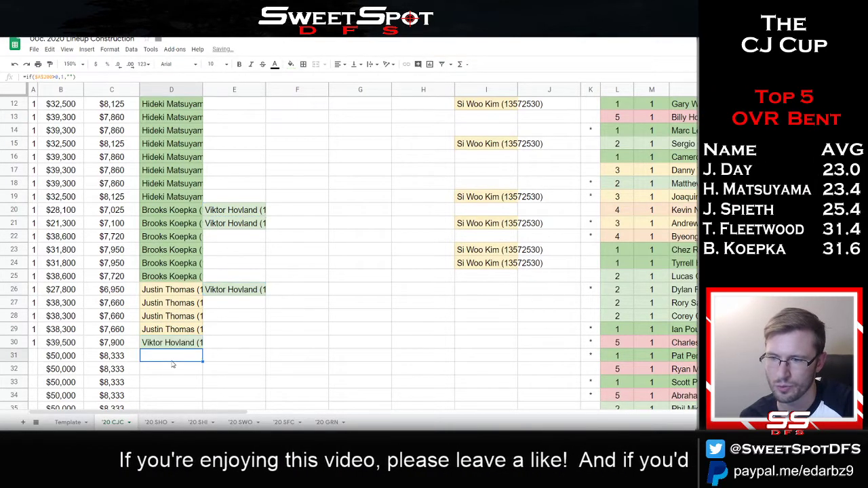
{"action": "key", "text": "ctrl+v"}
{"action": "left_click", "coordinate": [174, 369]}
{"action": "key", "text": "ctrl+v"}
Review how Viktor Hovland and Si Woo Kim are distributed across the Matsuyama, Koepka, Thomas and Hovland lineups.
{"action": "left_click_drag", "start_coordinate": [195, 346], "coordinate": [190, 370]}
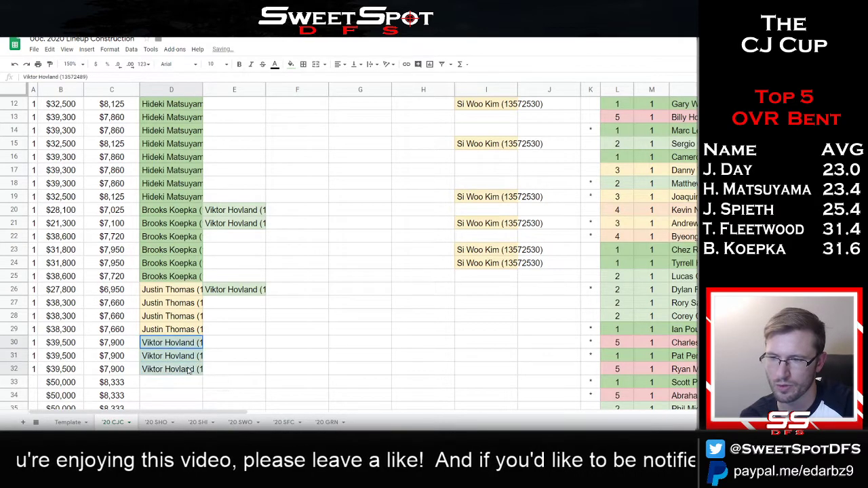
{"action": "left_click_drag", "start_coordinate": [244, 207], "coordinate": [242, 285]}
{"action": "scroll", "coordinate": [243, 285], "scroll_direction": "up", "scroll_amount": 3}
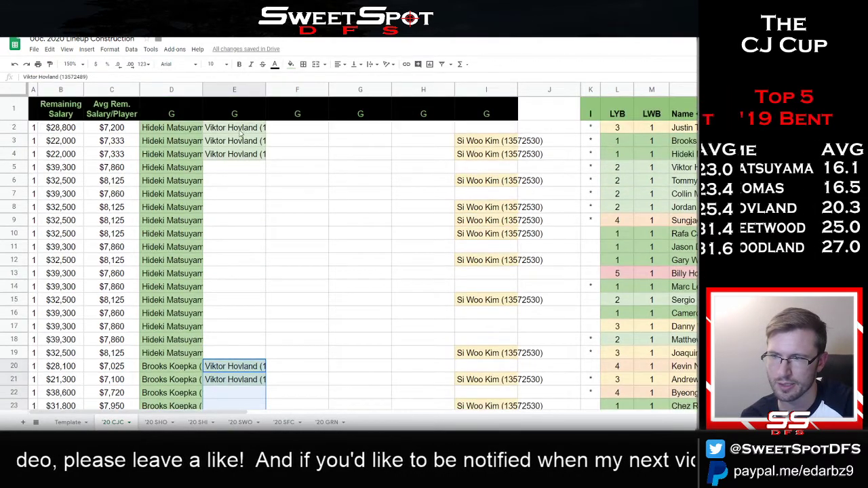
{"action": "left_click", "coordinate": [243, 168]}
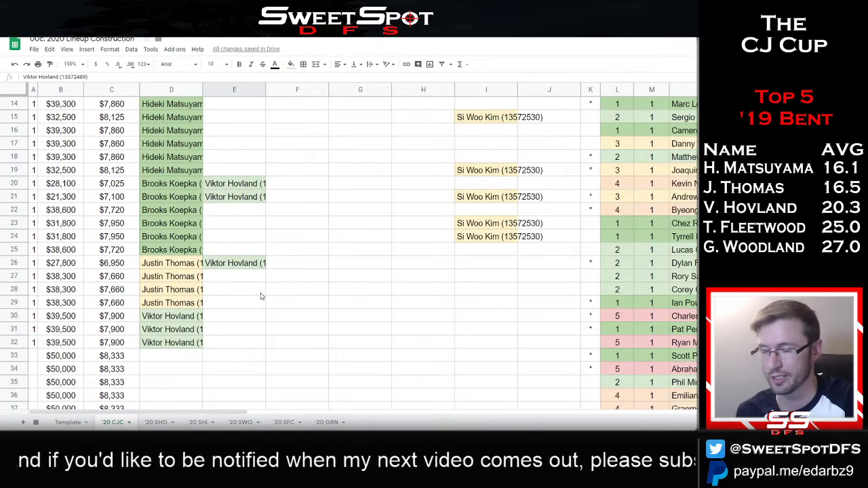
{"action": "left_click", "coordinate": [185, 356]}
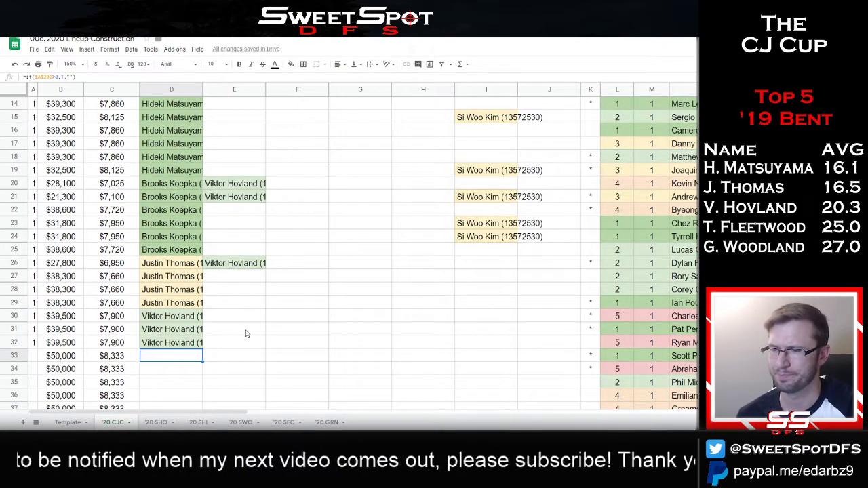
{"action": "scroll", "coordinate": [477, 223], "scroll_direction": "up", "scroll_amount": 4}
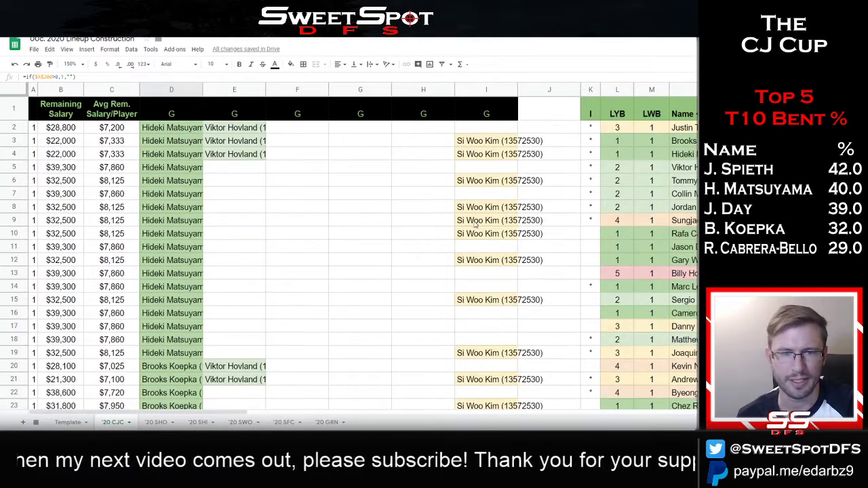
{"action": "scroll", "coordinate": [476, 222], "scroll_direction": "down", "scroll_amount": 4}
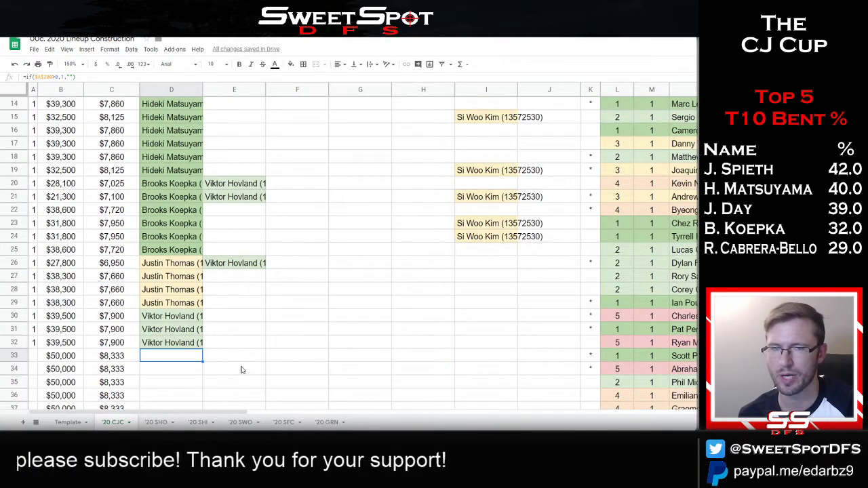
{"action": "scroll", "coordinate": [243, 368], "scroll_direction": "up", "scroll_amount": 4}
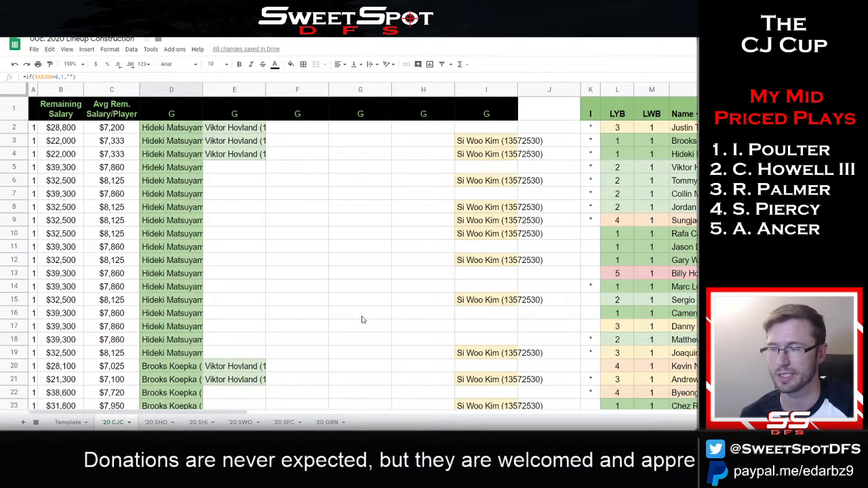
{"action": "key", "text": "ctrl+Tab"}
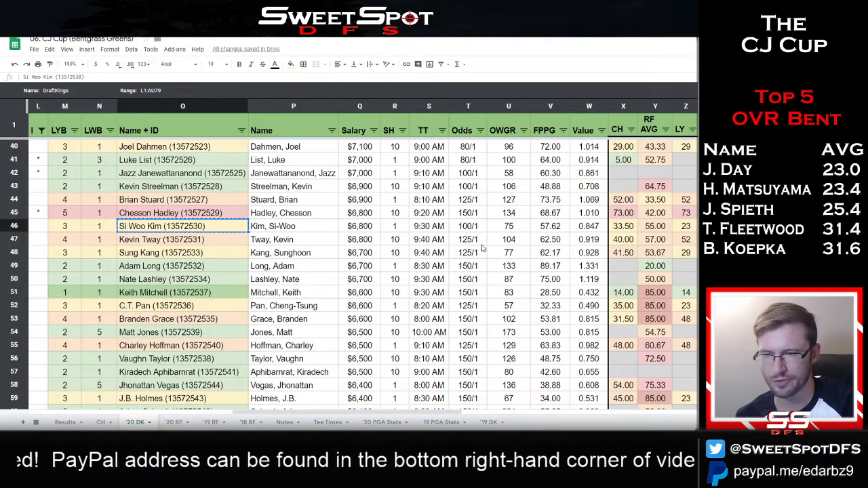
{"action": "key", "text": "ctrl+Tab"}
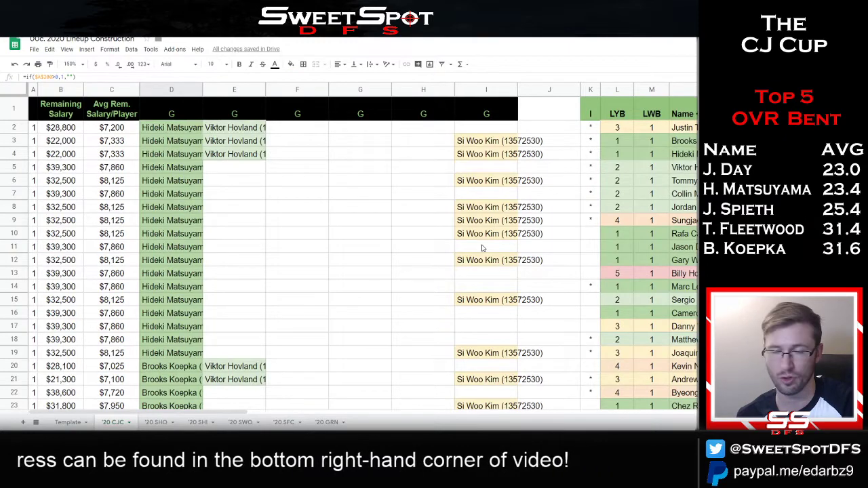
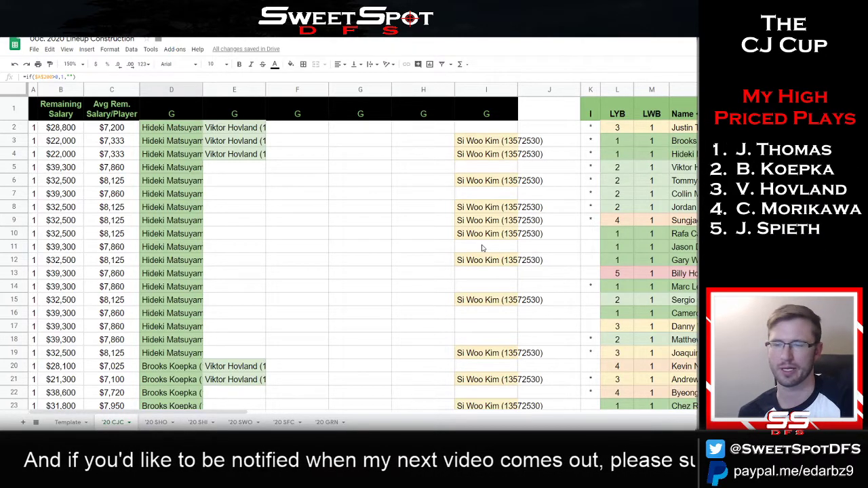
Start a separate lineup in row 43 by copying Hideki Matsuyama into D43 and Viktor Hovland into E43.
{"action": "left_click", "coordinate": [172, 234]}
{"action": "scroll", "coordinate": [171, 243], "scroll_direction": "down", "scroll_amount": 5}
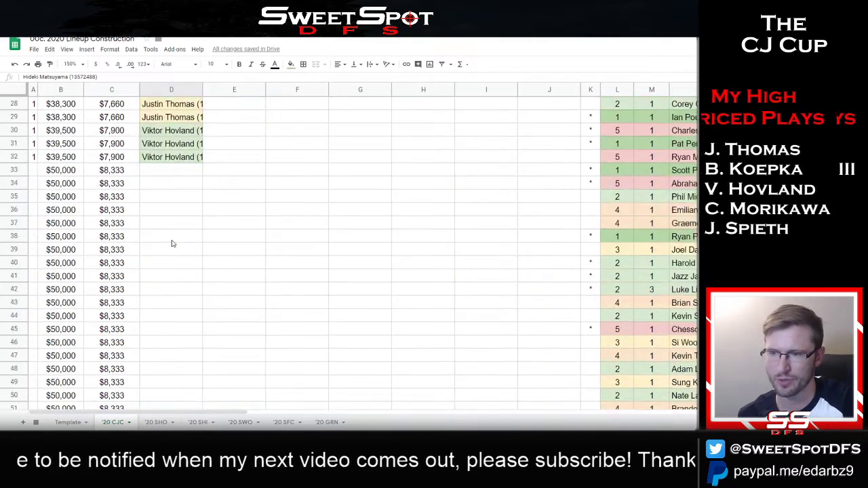
{"action": "left_click", "coordinate": [167, 212]}
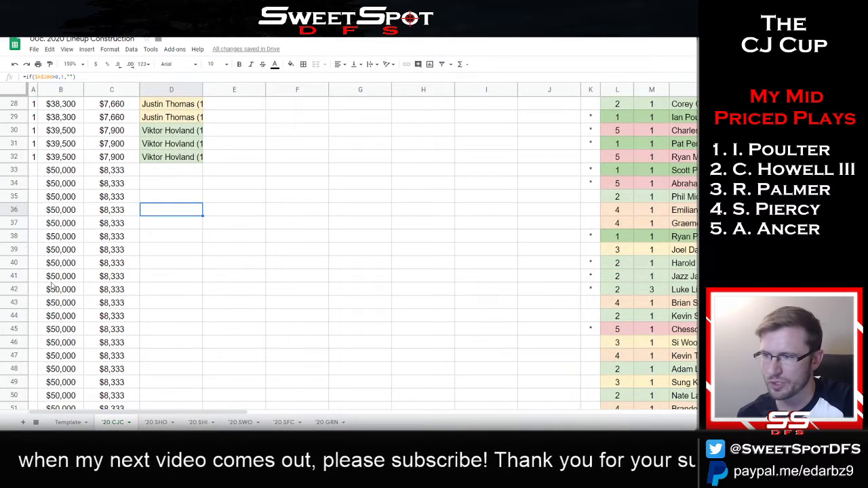
{"action": "left_click", "coordinate": [166, 305]}
{"action": "type", "text": "Hideki Matsuyama (13572488)"}
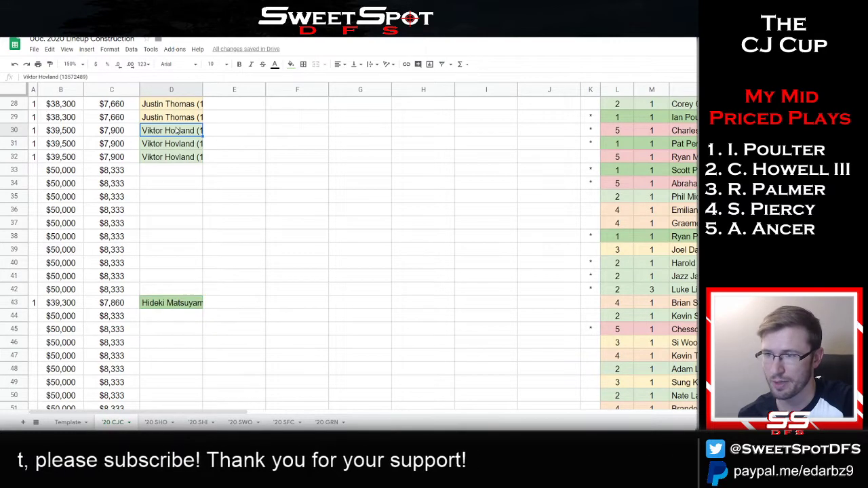
{"action": "left_click", "coordinate": [229, 304]}
{"action": "type", "text": "Viktor Hovland (13572489)"}
Copy Si Woo Kim from an existing lineup into cell I43 as the last golfer of the row 43 lineup.
{"action": "scroll", "coordinate": [390, 346], "scroll_direction": "up", "scroll_amount": 5}
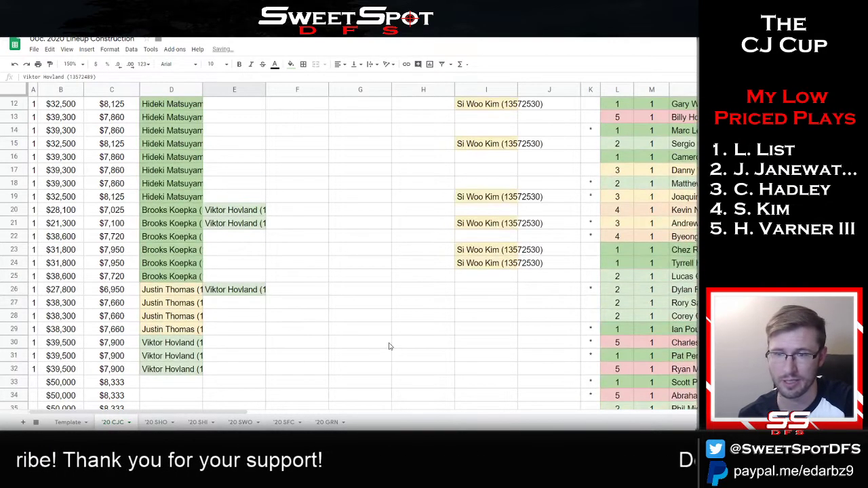
{"action": "left_click", "coordinate": [489, 202]}
{"action": "key", "text": "ctrl+c"}
{"action": "scroll", "coordinate": [395, 315], "scroll_direction": "down", "scroll_amount": 5}
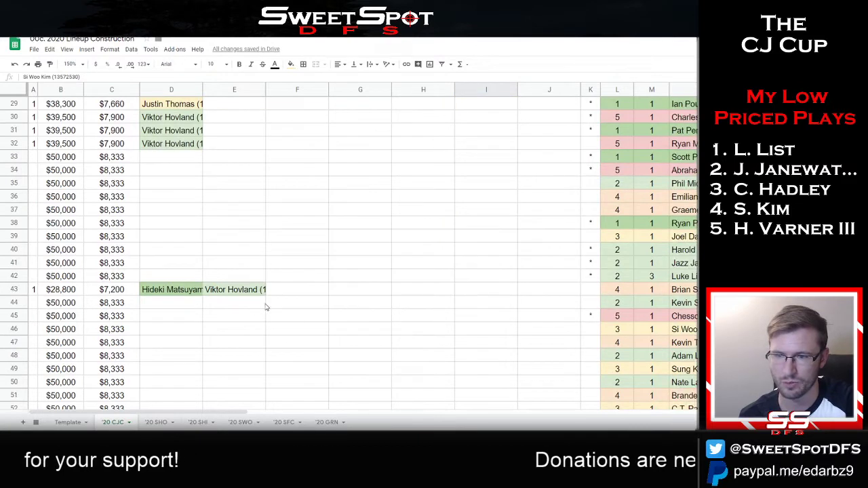
{"action": "left_click", "coordinate": [484, 291]}
{"action": "key", "text": "ctrl+v"}
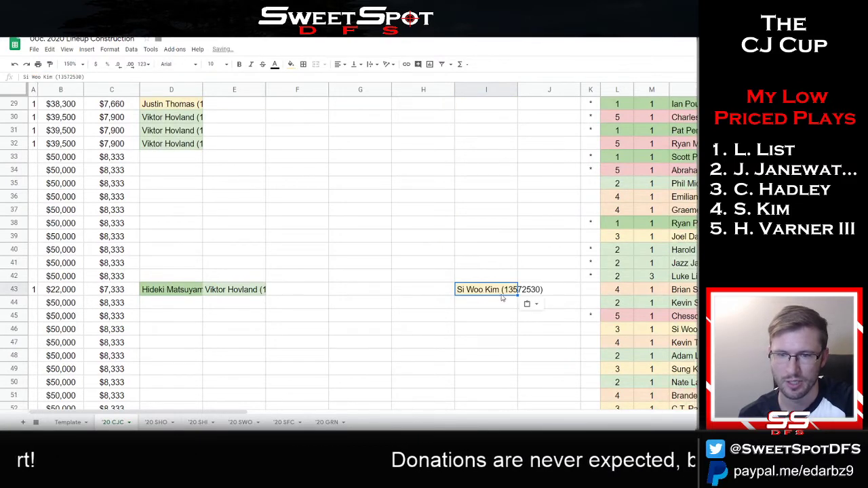
{"action": "left_click_drag", "start_coordinate": [173, 292], "coordinate": [486, 291]}
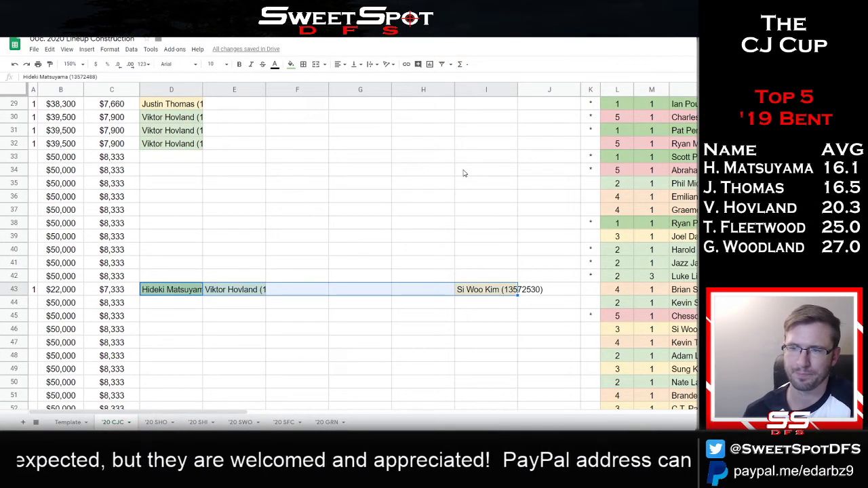
Review the lower-priced golfers in the CJ Cup stats spreadsheet, including the statistics in Luke List's row.
{"action": "key", "text": "ctrl+Tab"}
{"action": "scroll", "coordinate": [402, 249], "scroll_direction": "down", "scroll_amount": 3}
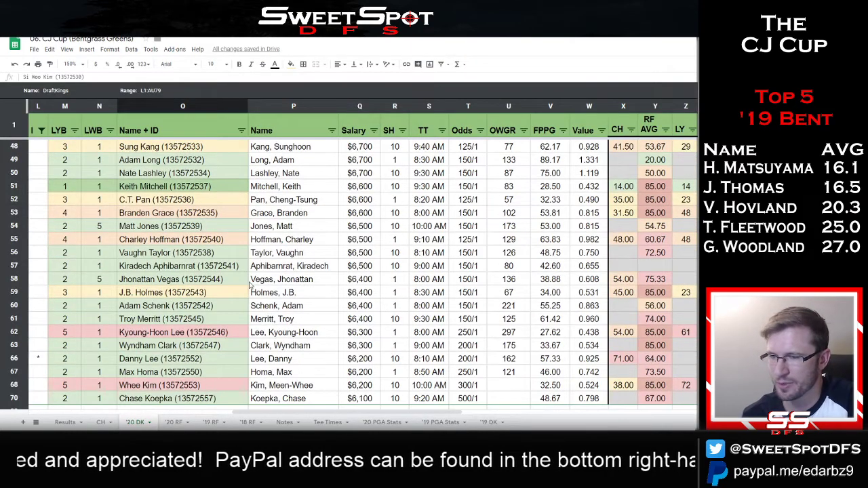
{"action": "scroll", "coordinate": [250, 285], "scroll_direction": "up", "scroll_amount": 2}
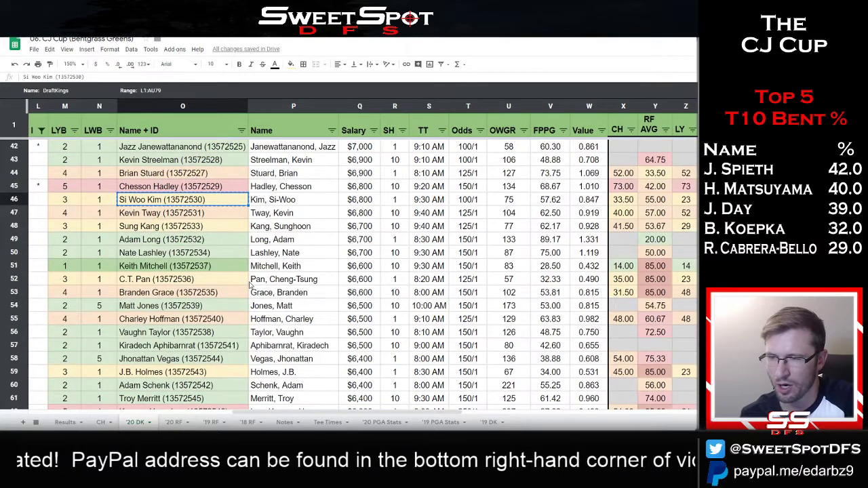
{"action": "scroll", "coordinate": [250, 286], "scroll_direction": "up", "scroll_amount": 1}
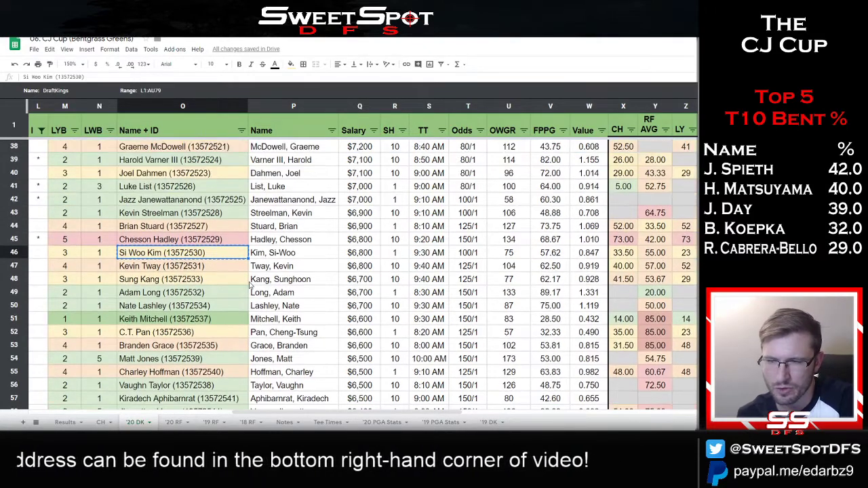
{"action": "scroll", "coordinate": [250, 286], "scroll_direction": "up", "scroll_amount": 1}
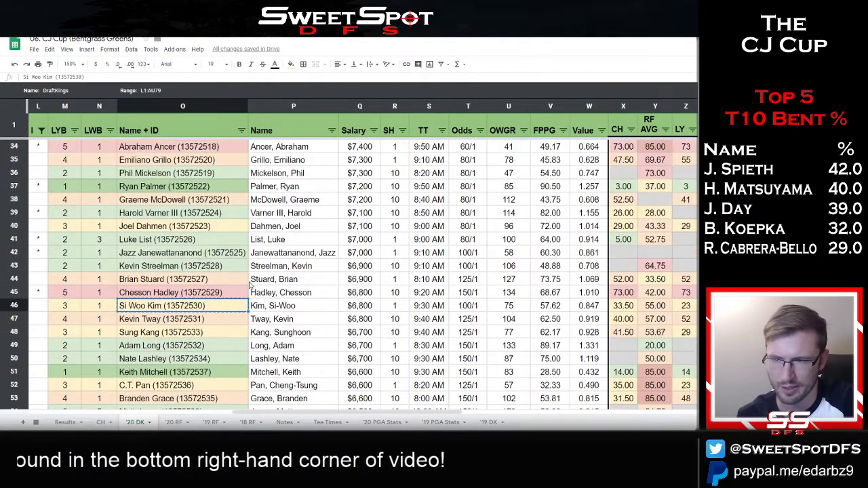
{"action": "left_click_drag", "start_coordinate": [204, 239], "coordinate": [630, 241]}
{"action": "left_click", "coordinate": [479, 171]}
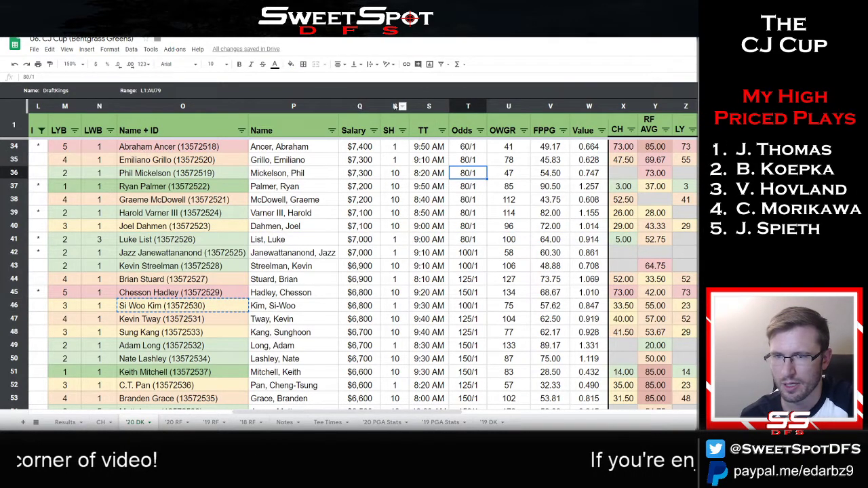
Hide columns R through T (SH, TT and Odds) in the '20 DK sheet.
{"action": "left_click_drag", "start_coordinate": [399, 106], "coordinate": [461, 105]}
{"action": "right_click", "coordinate": [460, 105]}
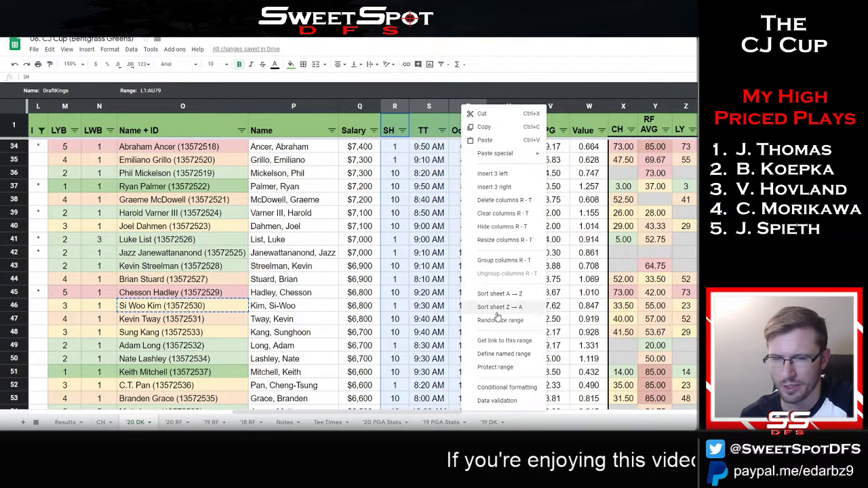
{"action": "left_click", "coordinate": [500, 227]}
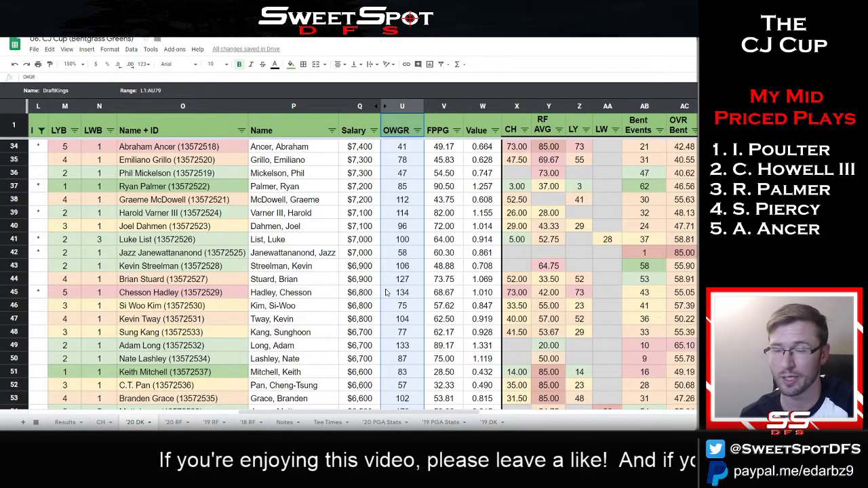
Examine Luke List's CH and RF AVG figures and compare his row with Harold Varner III's.
{"action": "left_click", "coordinate": [290, 243]}
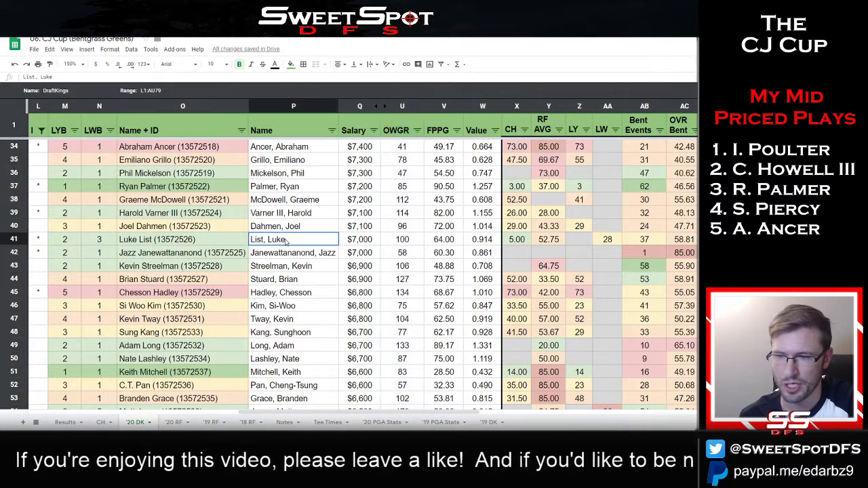
{"action": "left_click", "coordinate": [518, 240]}
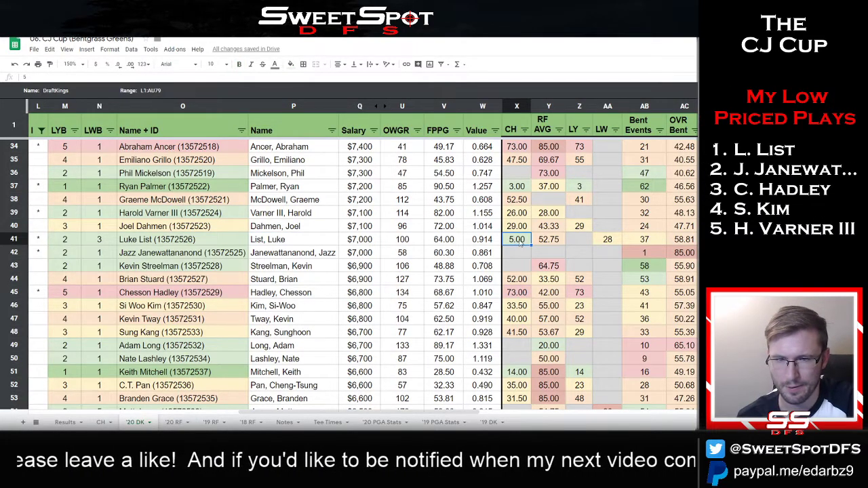
{"action": "left_click", "coordinate": [557, 242]}
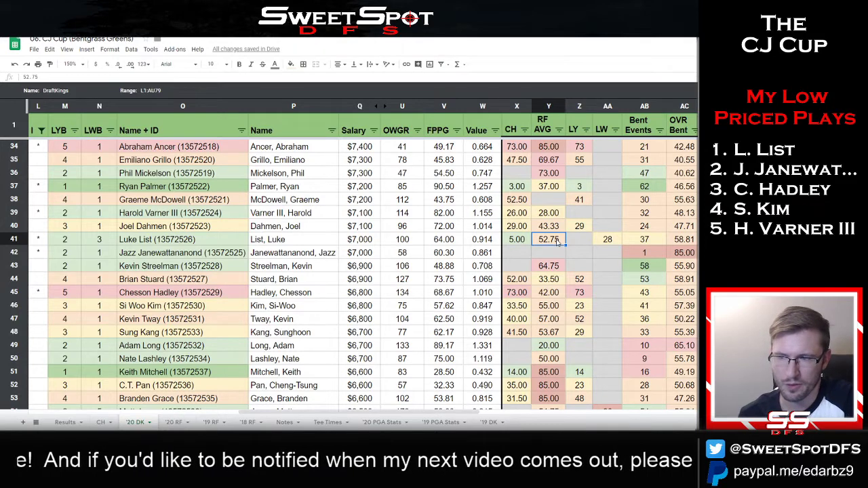
{"action": "left_click", "coordinate": [190, 238]}
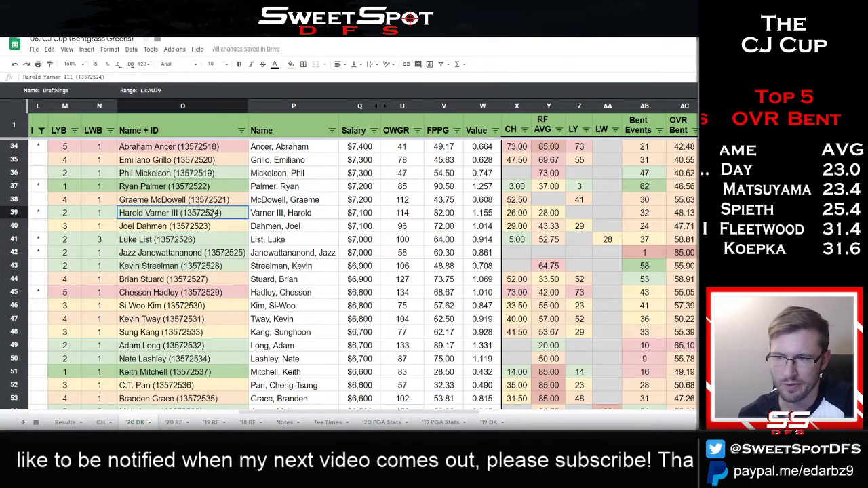
{"action": "left_click", "coordinate": [217, 213]}
{"action": "left_click", "coordinate": [365, 214], "text": "shift"}
Copy Luke List's name and ID from the CJ Cup spreadsheet into H43 of the lineup spreadsheet.
{"action": "left_click", "coordinate": [188, 241]}
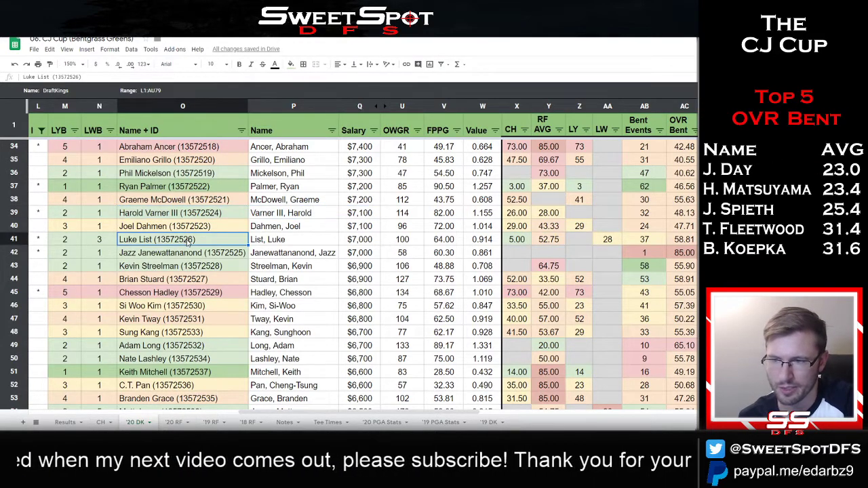
{"action": "key", "text": "ctrl+Tab"}
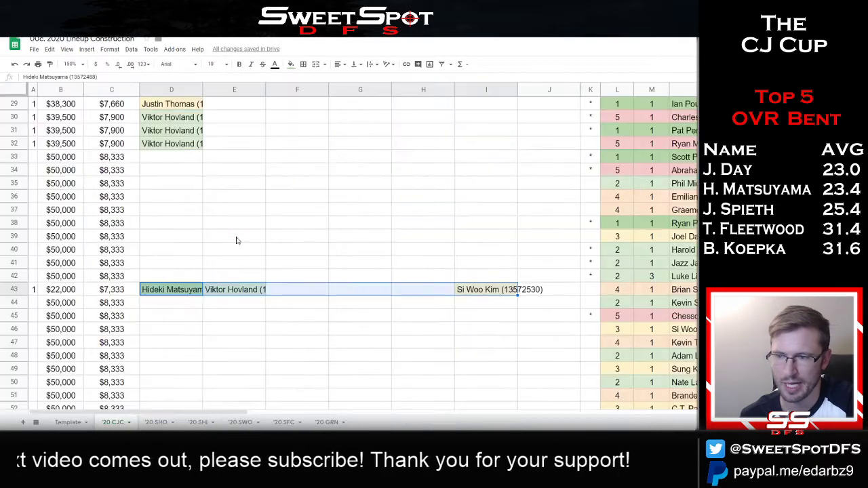
{"action": "left_click", "coordinate": [404, 290]}
{"action": "key", "text": "ctrl+v"}
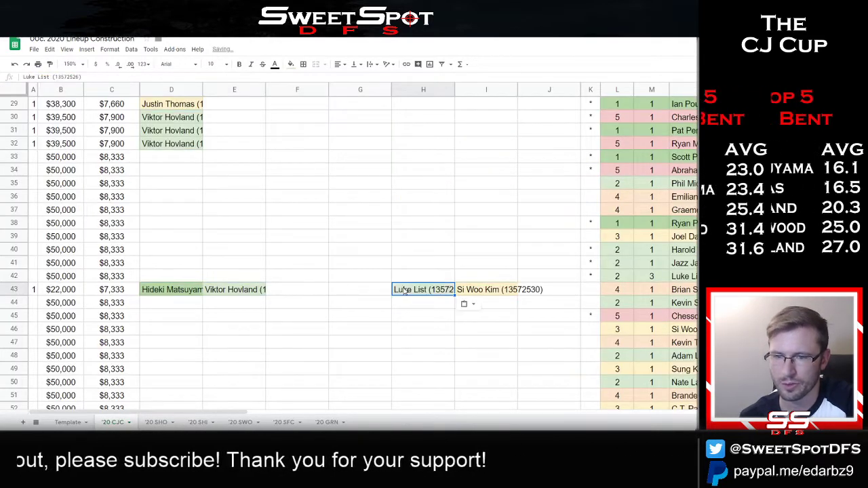
Find Ian Poulter in the CJ Cup spreadsheet and copy his name and ID into F43 of the lineup.
{"action": "key", "text": "ctrl+shift+Tab"}
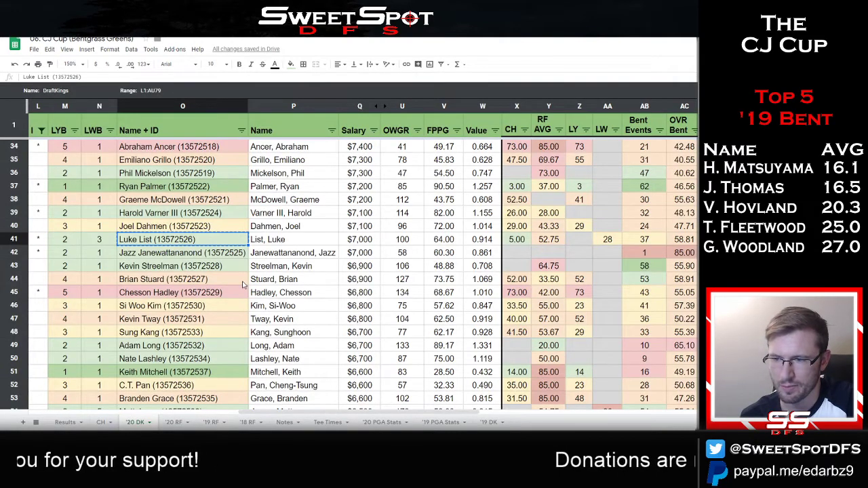
{"action": "scroll", "coordinate": [243, 284], "scroll_direction": "up", "scroll_amount": 1}
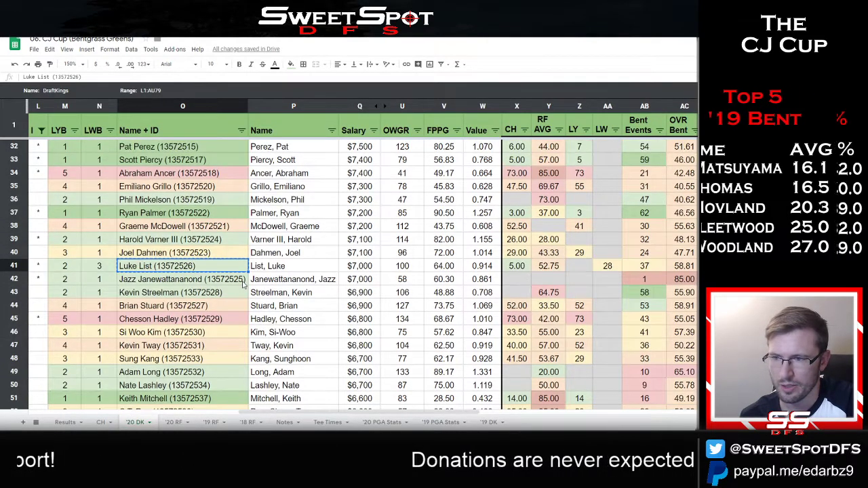
{"action": "scroll", "coordinate": [243, 285], "scroll_direction": "up", "scroll_amount": 3}
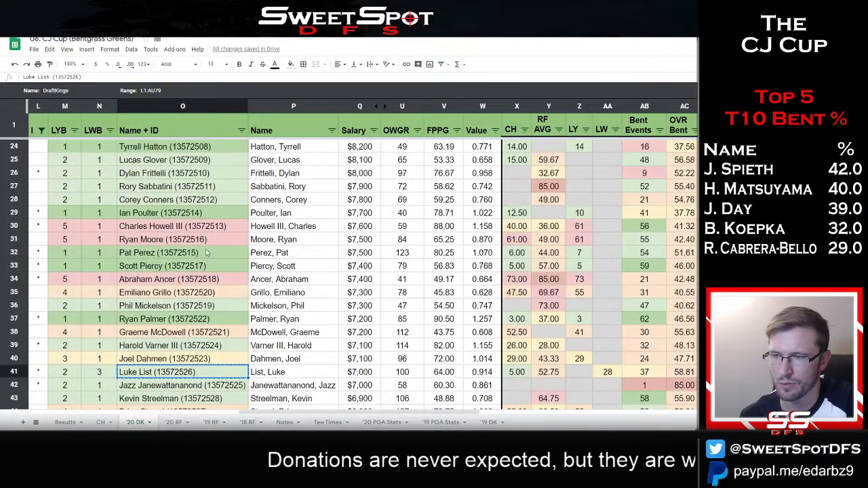
{"action": "left_click", "coordinate": [205, 214]}
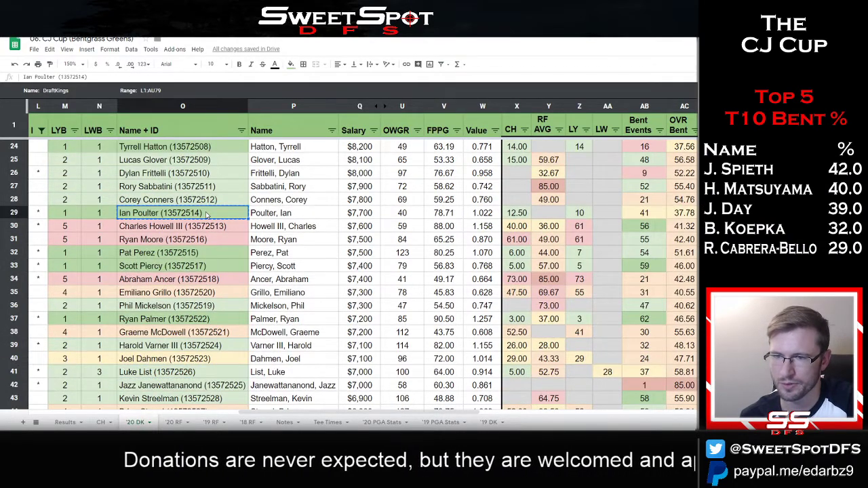
{"action": "key", "text": "ctrl+Tab"}
{"action": "left_click", "coordinate": [297, 296]}
{"action": "type", "text": "Ian Poulter (13572514)"}
Fill the empty slot G43 with Jazz Janewattananond's name and ID copied from the CJ Cup spreadsheet.
{"action": "left_click", "coordinate": [352, 293]}
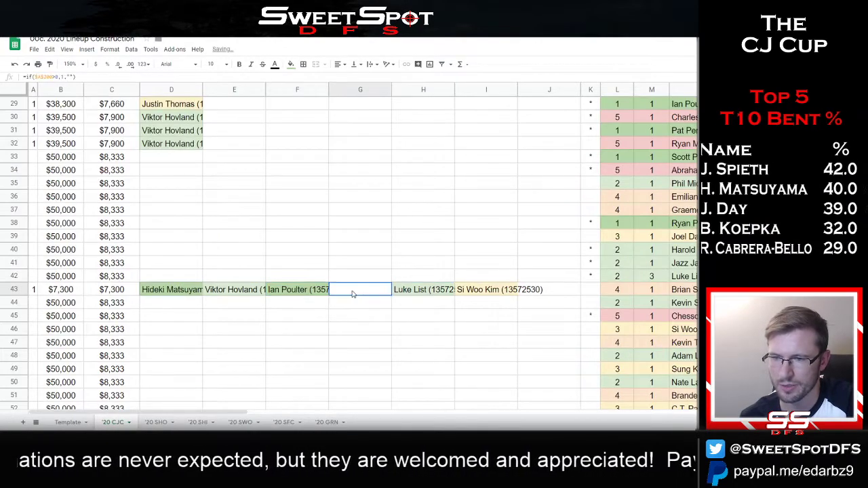
{"action": "key", "text": "ctrl+shift+Tab"}
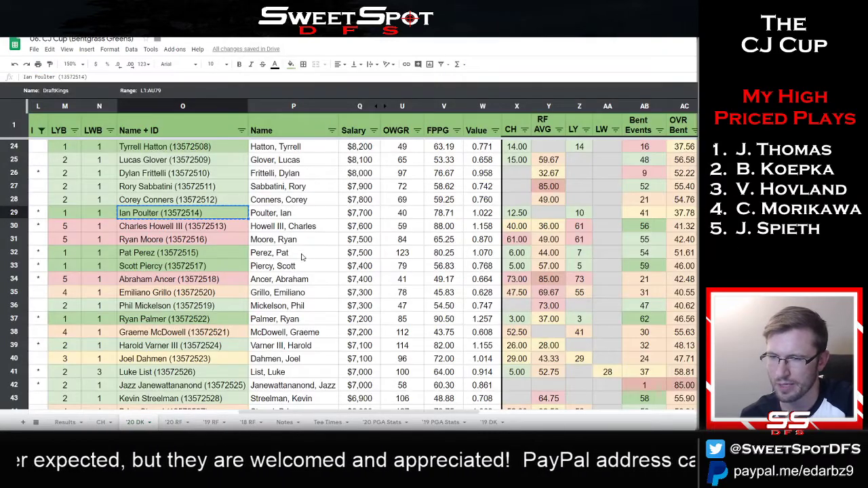
{"action": "left_click", "coordinate": [199, 387]}
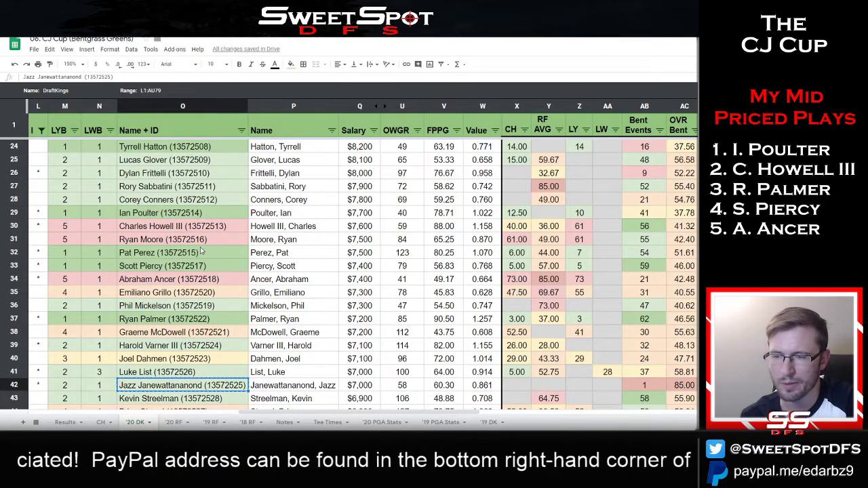
{"action": "type", "text": "Jazz Janewattananond (13572525)"}
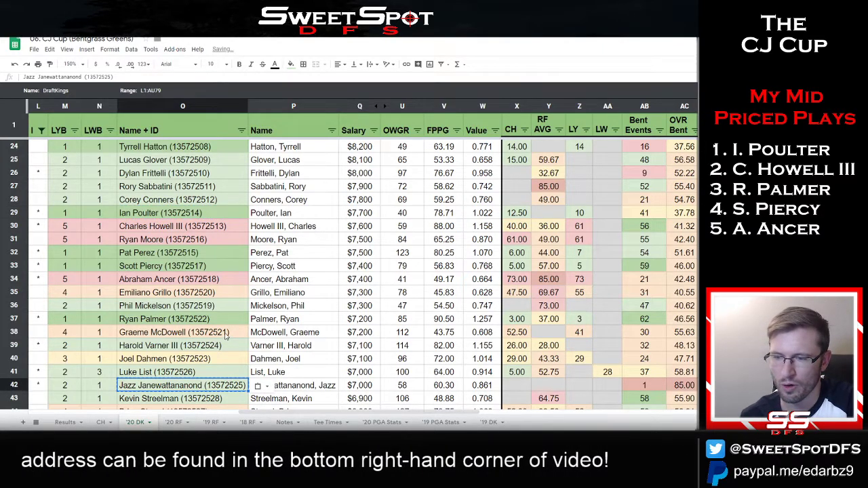
{"action": "key", "text": "ctrl+Tab"}
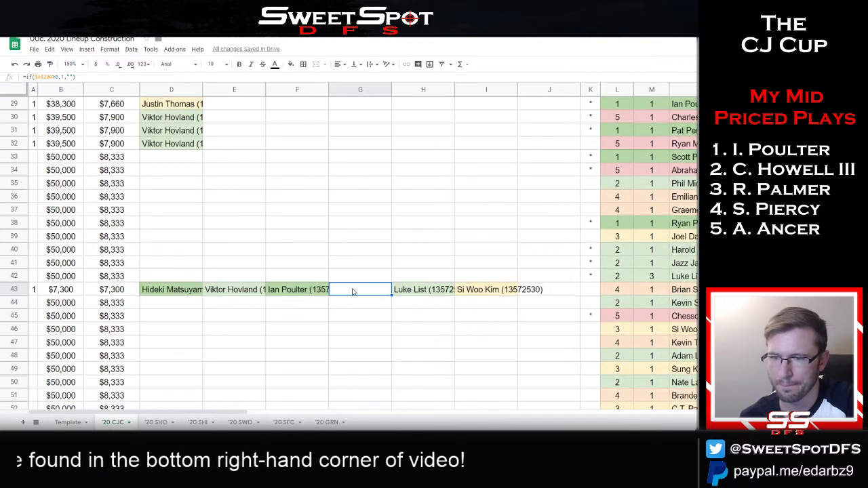
{"action": "type", "text": "Jazz Janewattananond (13572525)"}
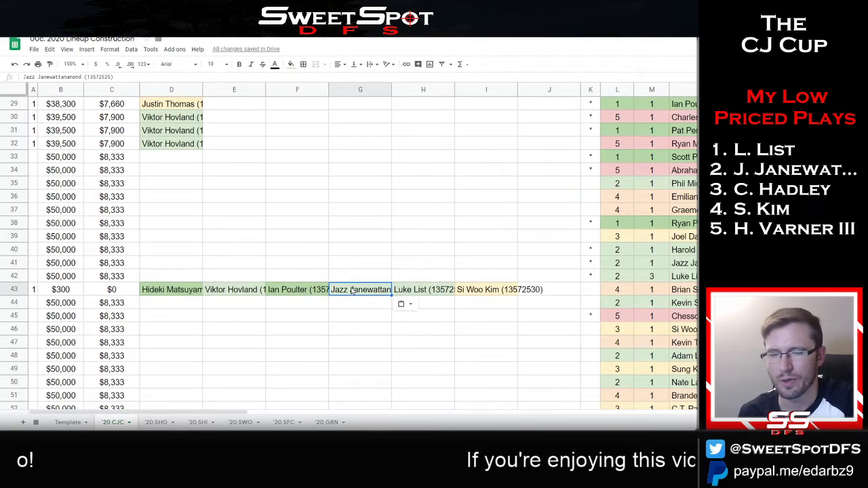
Replace the golfer in G43 of the lineup spreadsheet with Harold Varner III's name and ID copied from the CJ Cup spreadsheet.
{"action": "key", "text": "ctrl+shift+Tab"}
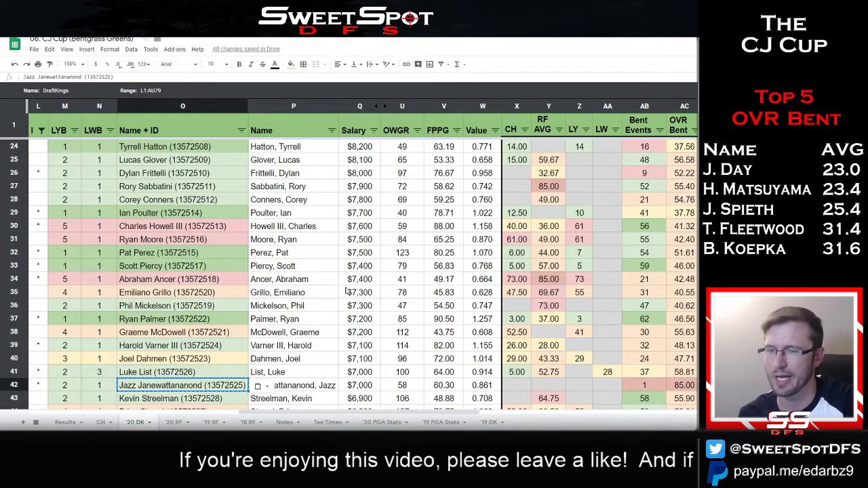
{"action": "left_click", "coordinate": [185, 347]}
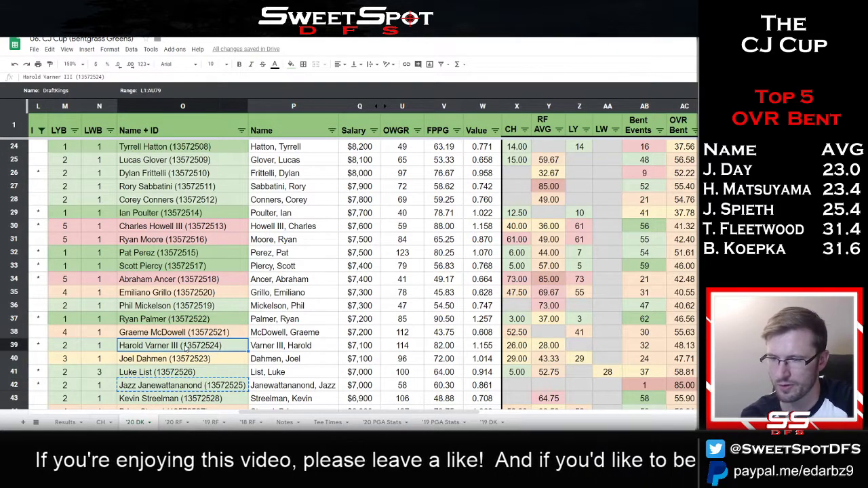
{"action": "key", "text": "ctrl+Tab"}
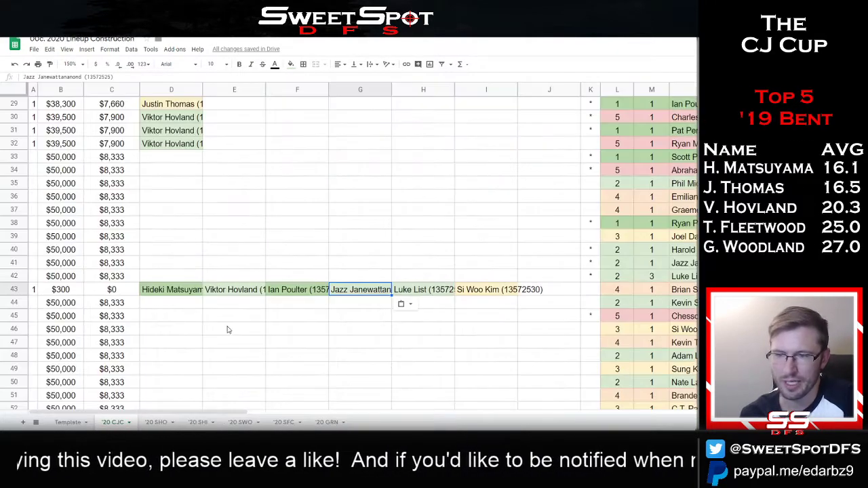
{"action": "left_click", "coordinate": [354, 290]}
{"action": "type", "text": "Harold Varner III (13572524)"}
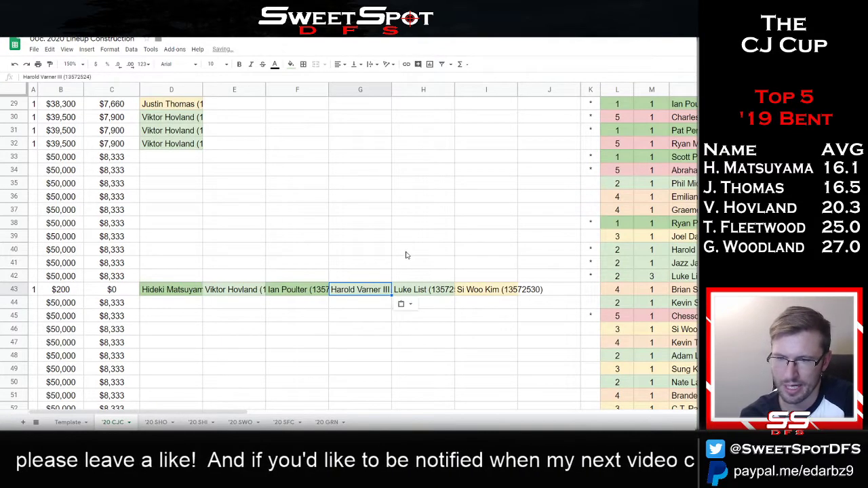
{"action": "double_click", "coordinate": [67, 289]}
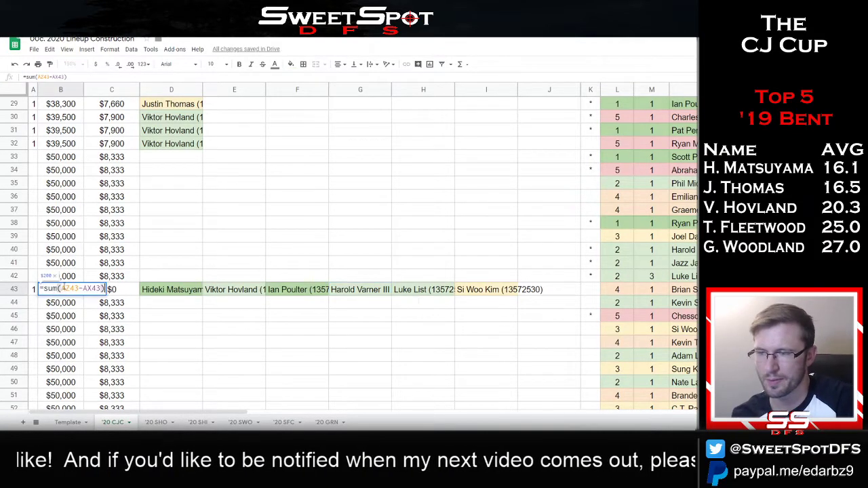
{"action": "left_click", "coordinate": [290, 221]}
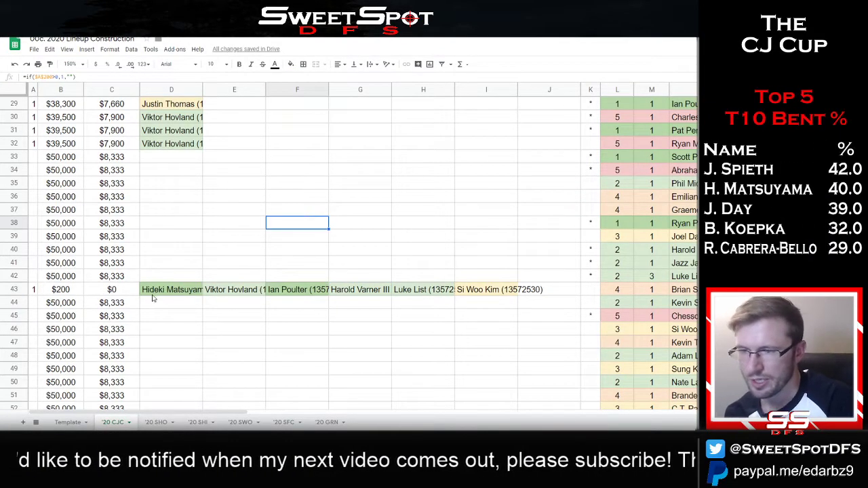
Copy the row 43 lineup into rows 44 to 54, and clear Si Woo Kim from I44:I45 and Luke List from H46:H47.
{"action": "left_click_drag", "start_coordinate": [153, 291], "coordinate": [485, 269]}
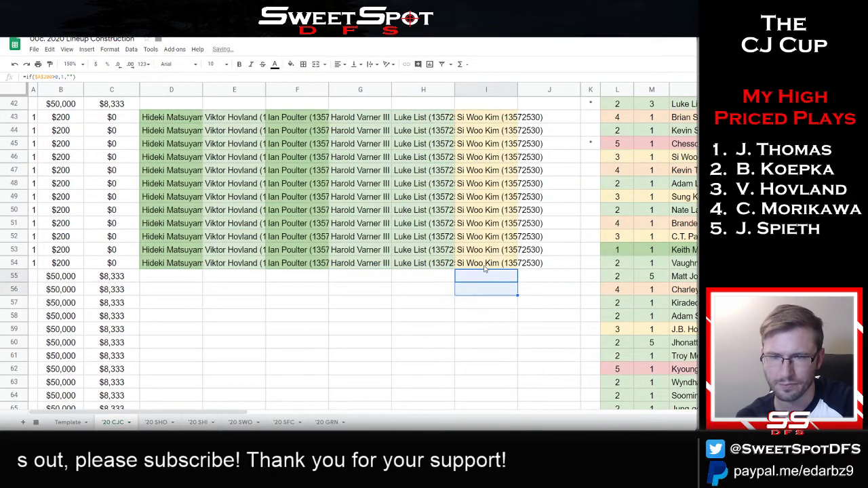
{"action": "left_click_drag", "start_coordinate": [486, 131], "coordinate": [486, 143]}
{"action": "key", "text": "Delete"}
{"action": "left_click_drag", "start_coordinate": [424, 156], "coordinate": [427, 169]}
{"action": "key", "text": "Delete"}
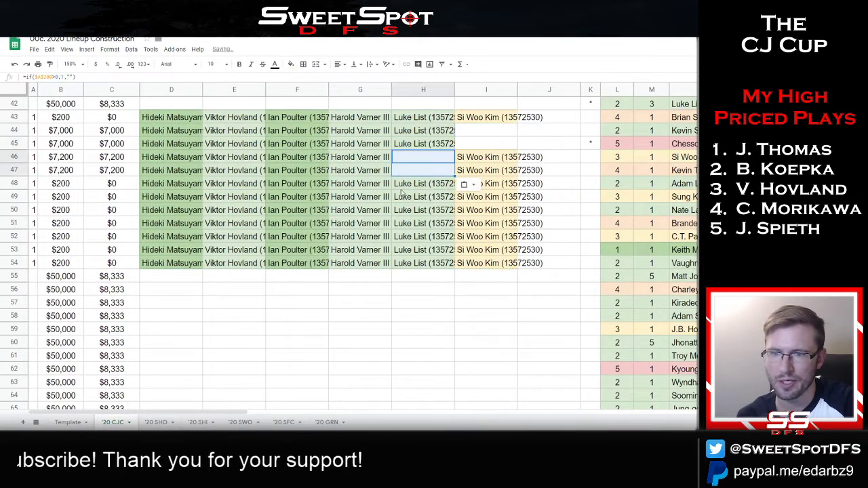
Clear Harold Varner III from G48:G49, Ian Poulter from F50:F51 and Viktor Hovland from E52:E53.
{"action": "left_click_drag", "start_coordinate": [360, 184], "coordinate": [360, 197]}
{"action": "key", "text": "Delete"}
{"action": "left_click_drag", "start_coordinate": [298, 211], "coordinate": [298, 223]}
{"action": "key", "text": "Delete"}
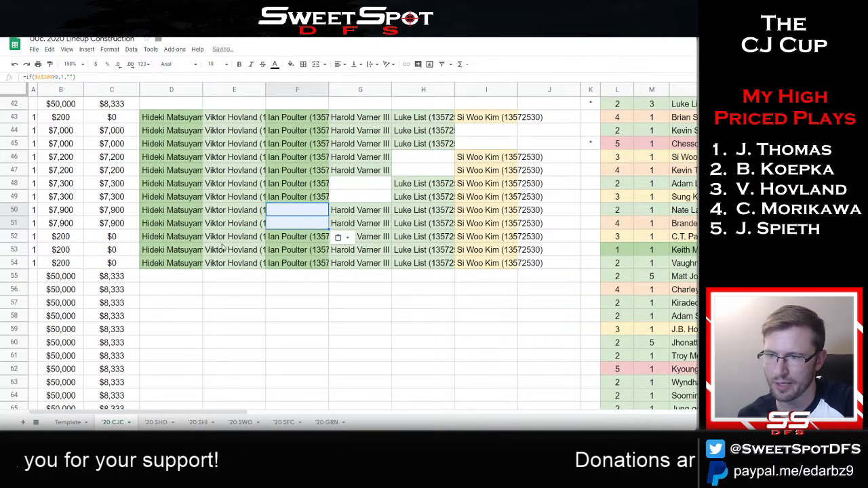
{"action": "left_click_drag", "start_coordinate": [224, 236], "coordinate": [224, 250]}
{"action": "key", "text": "Delete"}
Copy the full lineup in row 54 into row 55 as well, and clear Hideki Matsuyama from D54:D55.
{"action": "left_click_drag", "start_coordinate": [171, 264], "coordinate": [518, 276]}
{"action": "left_click", "coordinate": [180, 267]}
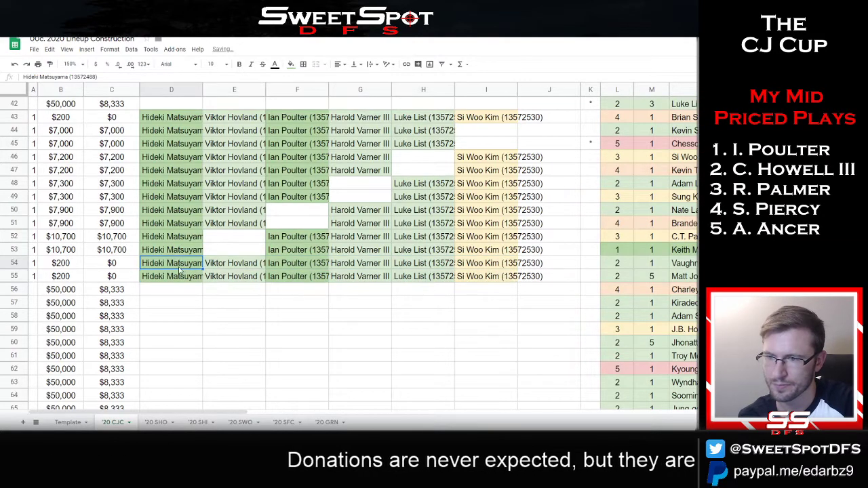
{"action": "left_click_drag", "start_coordinate": [180, 267], "coordinate": [180, 277]}
{"action": "key", "text": "Delete"}
{"action": "left_click", "coordinate": [423, 316]}
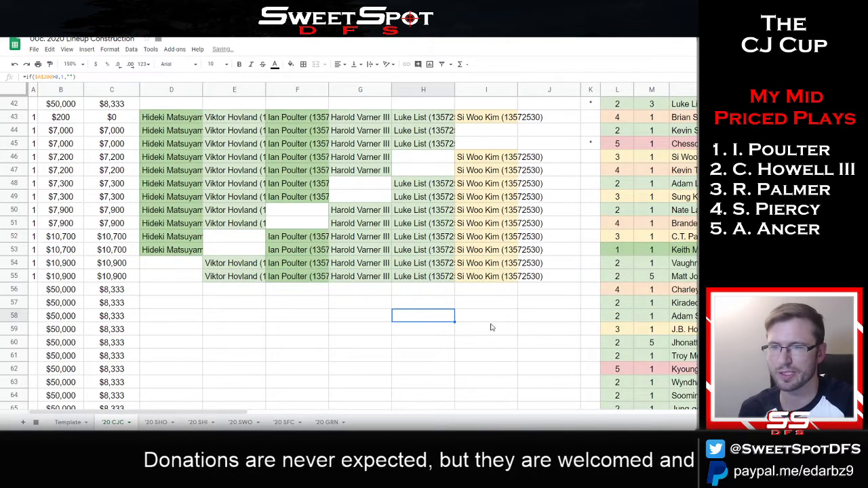
Review the remaining salary in C44:C55 and the open slots across the lineups, comparing them with the rows above.
{"action": "scroll", "coordinate": [515, 353], "scroll_direction": "up", "scroll_amount": 2}
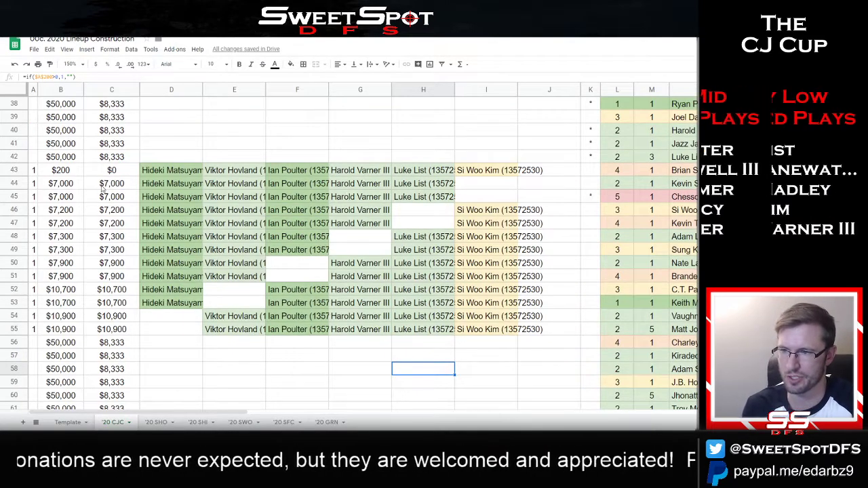
{"action": "left_click_drag", "start_coordinate": [101, 190], "coordinate": [112, 332]}
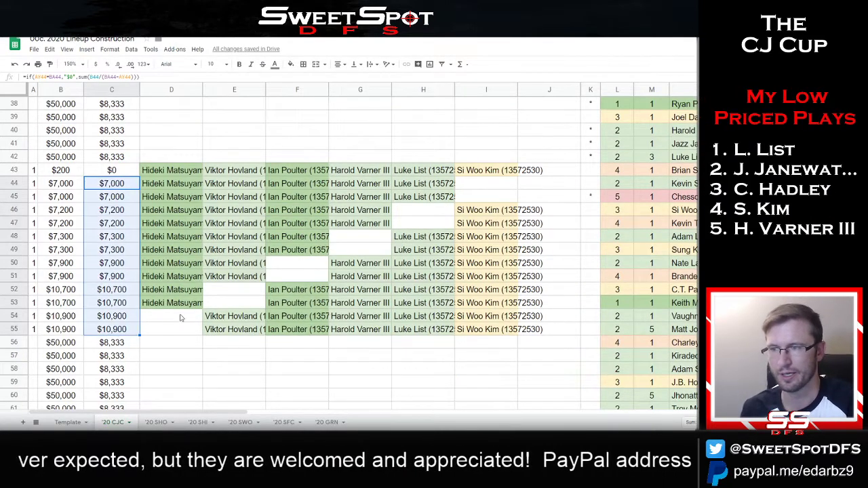
{"action": "left_click_drag", "start_coordinate": [182, 324], "coordinate": [197, 320]}
{"action": "left_click", "coordinate": [236, 299]}
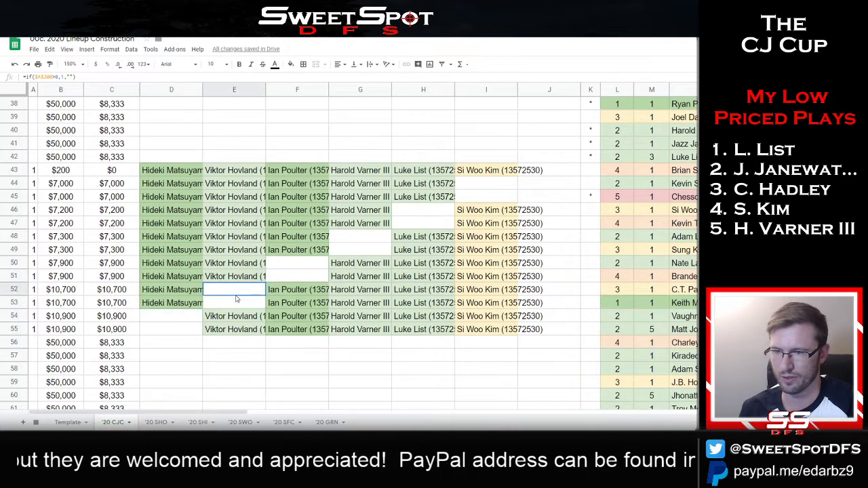
{"action": "left_click_drag", "start_coordinate": [237, 298], "coordinate": [231, 307]}
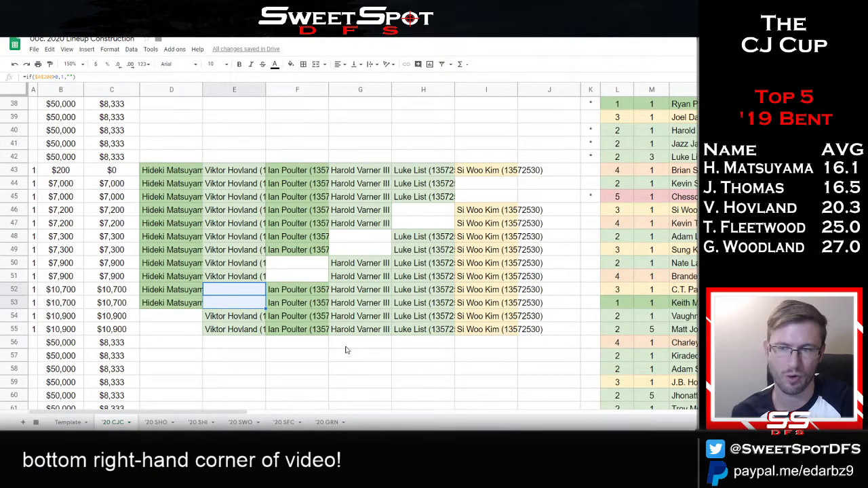
{"action": "scroll", "coordinate": [345, 350], "scroll_direction": "up", "scroll_amount": 10}
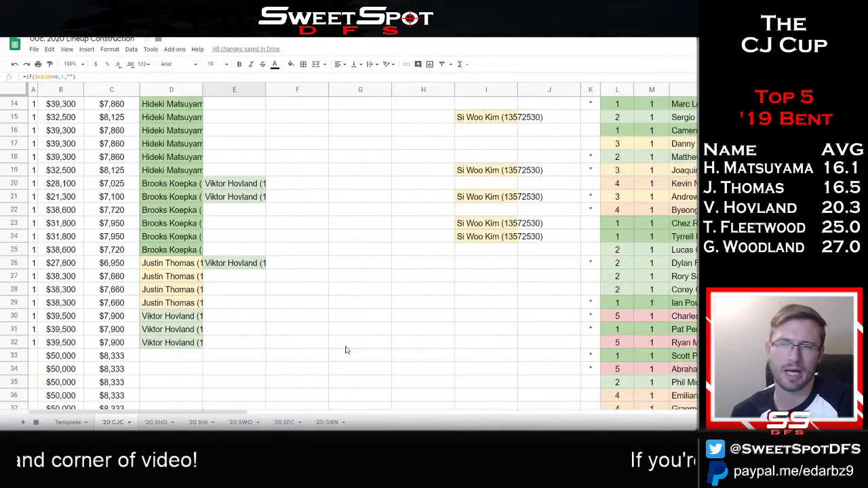
{"action": "scroll", "coordinate": [345, 350], "scroll_direction": "down", "scroll_amount": 2}
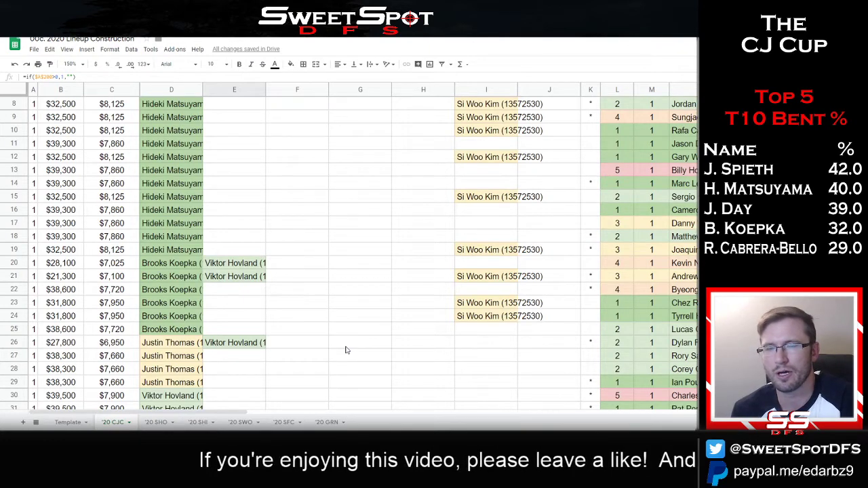
{"action": "scroll", "coordinate": [345, 350], "scroll_direction": "down", "scroll_amount": 8}
{"action": "left_click_drag", "start_coordinate": [505, 230], "coordinate": [493, 382]}
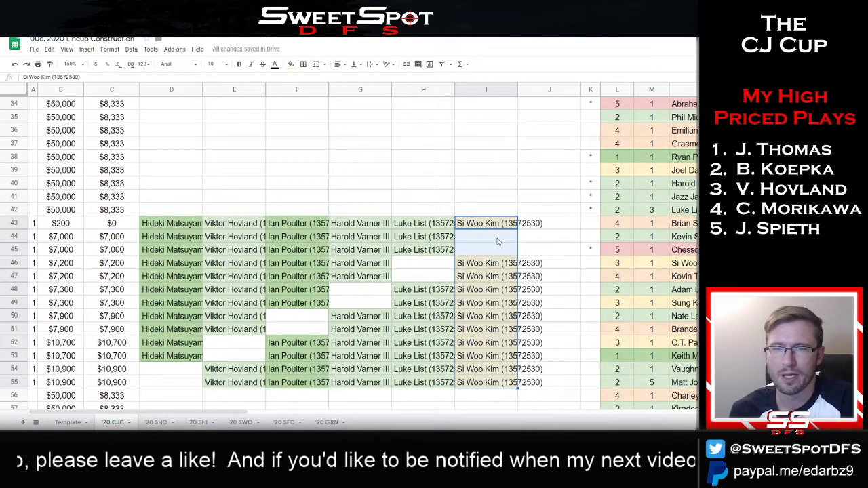
{"action": "left_click_drag", "start_coordinate": [500, 239], "coordinate": [170, 251]}
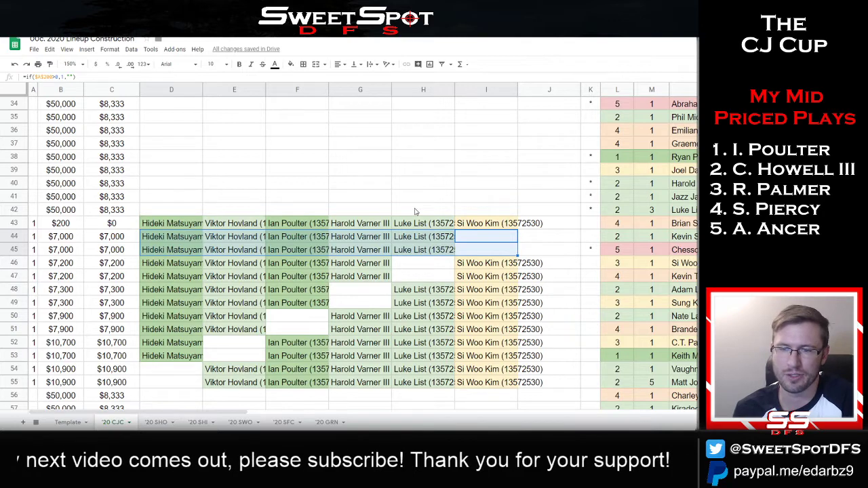
{"action": "left_click", "coordinate": [495, 210]}
{"action": "left_click", "coordinate": [500, 383], "text": "shift"}
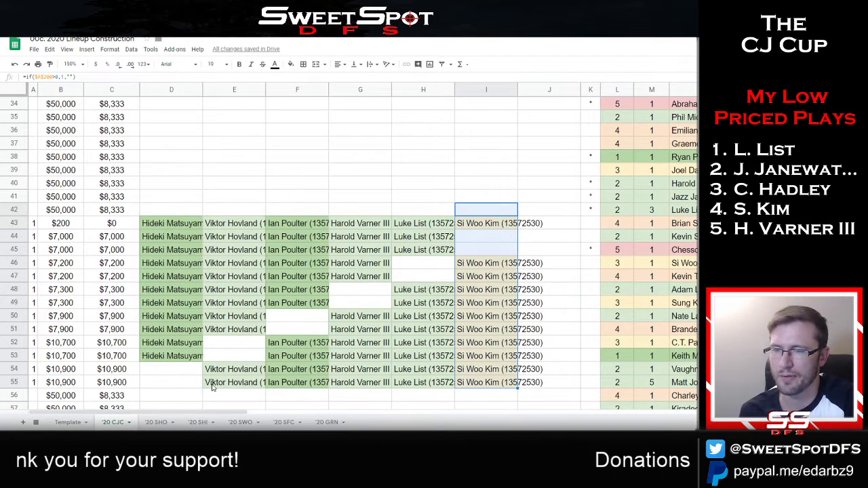
Examine the golfers priced at $7,200 and below in the CJ Cup spreadsheet as candidates for the open lineup slots.
{"action": "key", "text": "ctrl+Tab"}
{"action": "scroll", "coordinate": [212, 292], "scroll_direction": "down", "scroll_amount": 6}
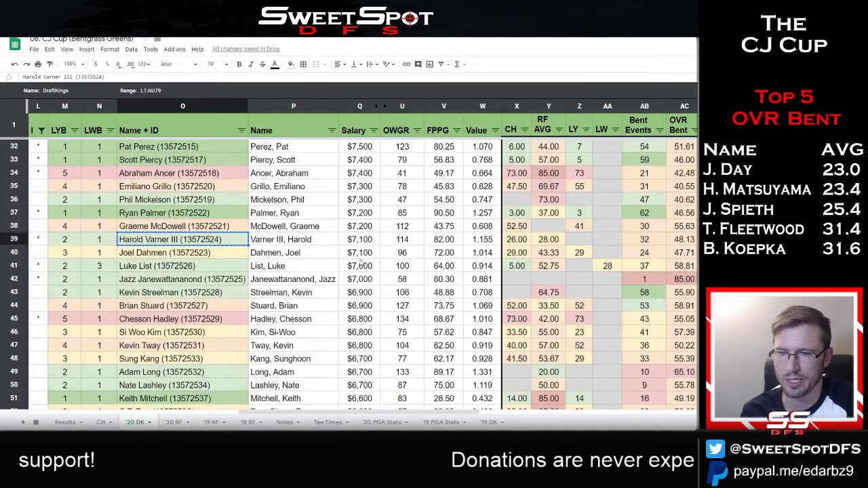
{"action": "left_click_drag", "start_coordinate": [360, 252], "coordinate": [360, 346]}
{"action": "scroll", "coordinate": [358, 327], "scroll_direction": "down", "scroll_amount": 1}
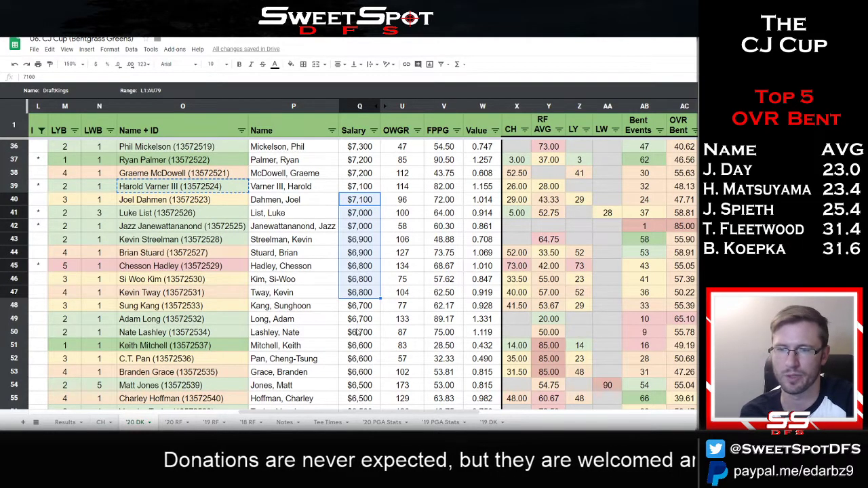
{"action": "left_click", "coordinate": [196, 217]}
{"action": "key", "text": "ctrl+c"}
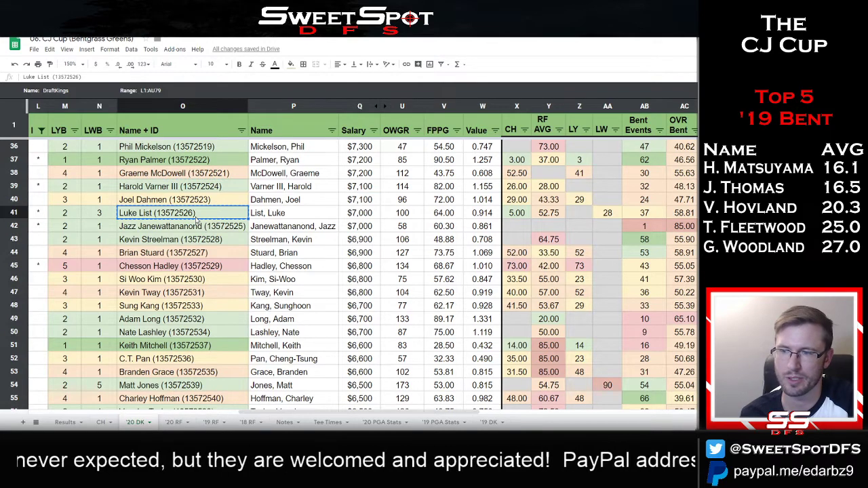
{"action": "key", "text": "ctrl+Tab"}
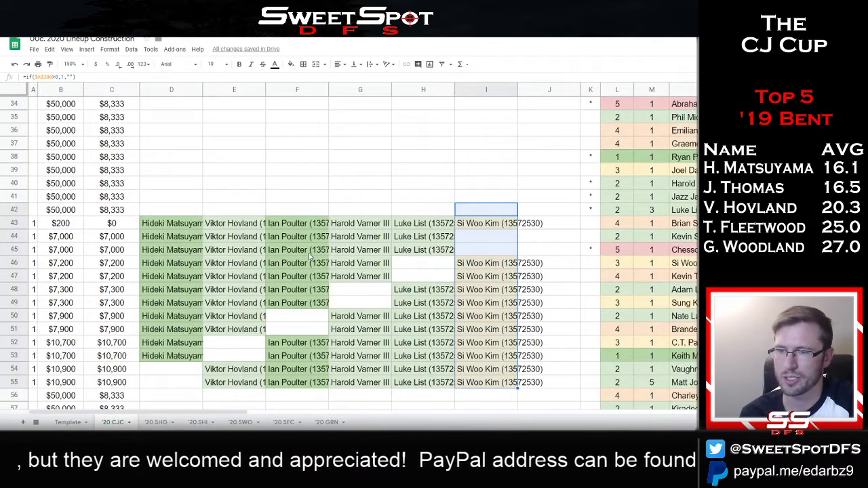
{"action": "key", "text": "ctrl+shift+Tab"}
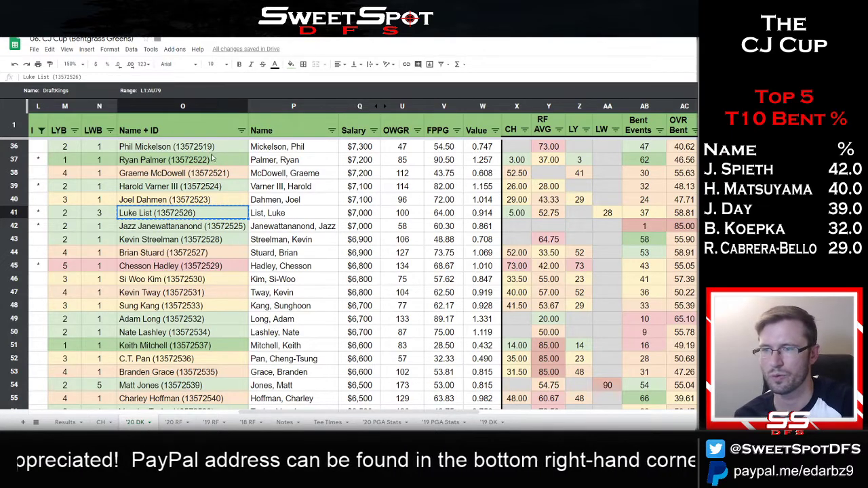
{"action": "left_click_drag", "start_coordinate": [212, 159], "coordinate": [212, 312]}
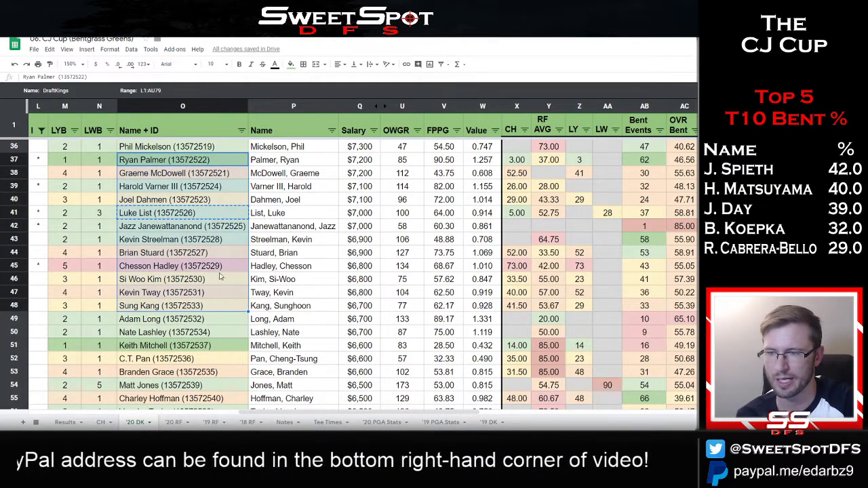
{"action": "scroll", "coordinate": [222, 277], "scroll_direction": "down", "scroll_amount": 3}
{"action": "left_click_drag", "start_coordinate": [194, 232], "coordinate": [194, 385]}
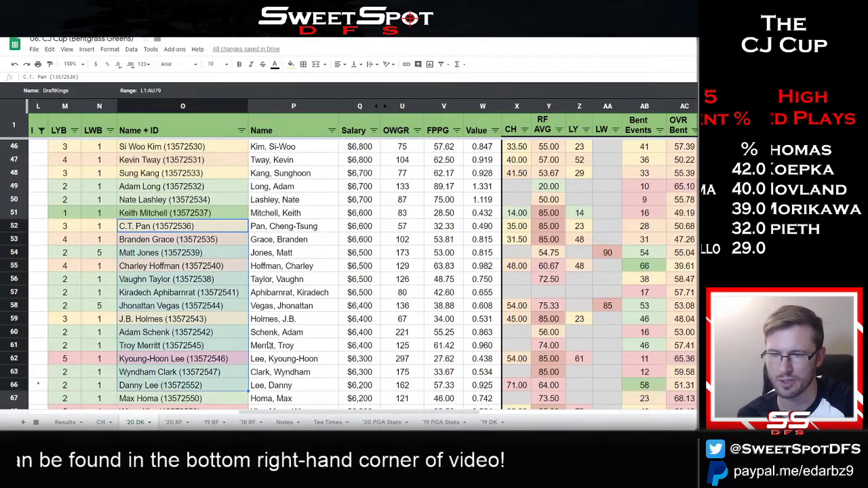
{"action": "scroll", "coordinate": [407, 285], "scroll_direction": "up", "scroll_amount": 2}
In the RF AVG column's value filter, exclude the values from 85.00 down to 72.50, keeping blanks included.
{"action": "left_click", "coordinate": [559, 129]}
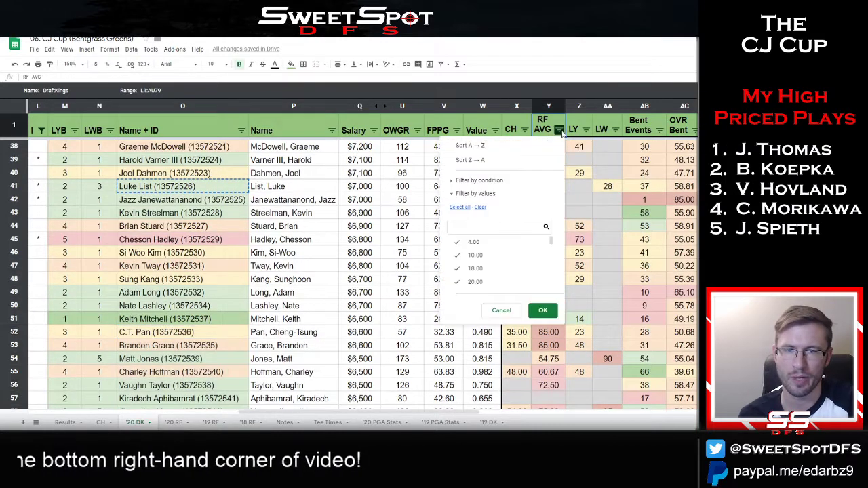
{"action": "scroll", "coordinate": [542, 252], "scroll_direction": "down", "scroll_amount": 5}
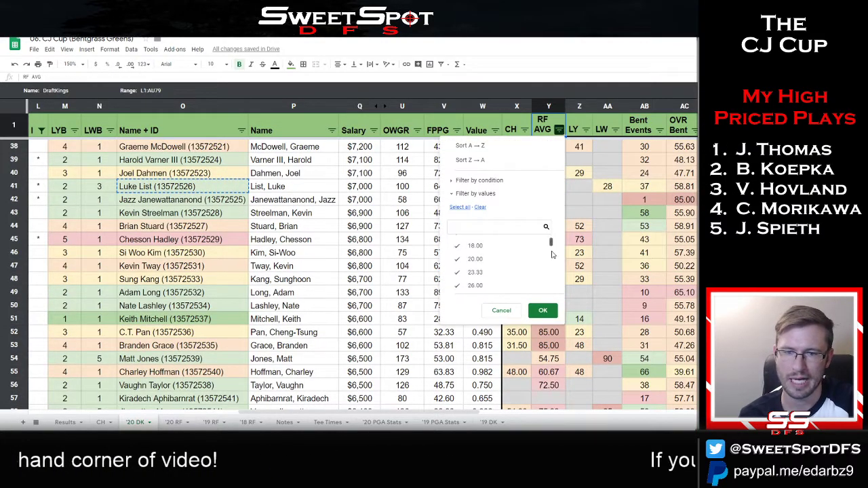
{"action": "left_click", "coordinate": [475, 270]}
{"action": "left_click", "coordinate": [474, 258]}
{"action": "scroll", "coordinate": [475, 259], "scroll_direction": "up", "scroll_amount": 2}
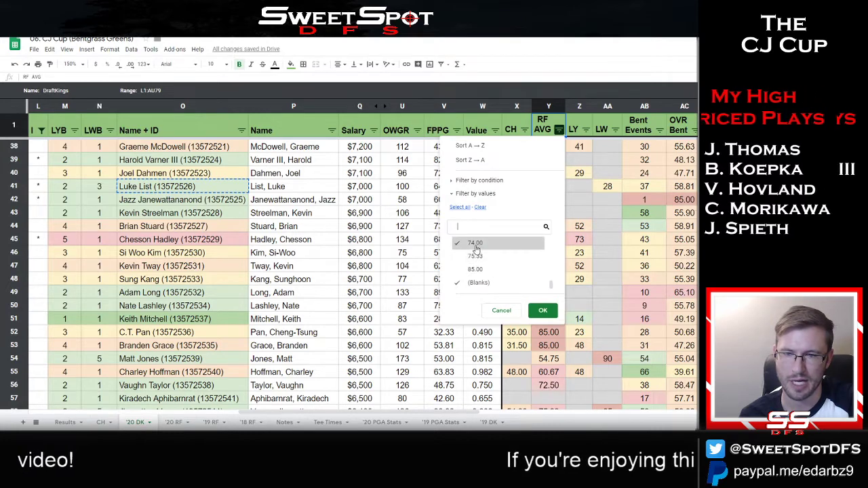
{"action": "scroll", "coordinate": [478, 273], "scroll_direction": "down", "scroll_amount": 1}
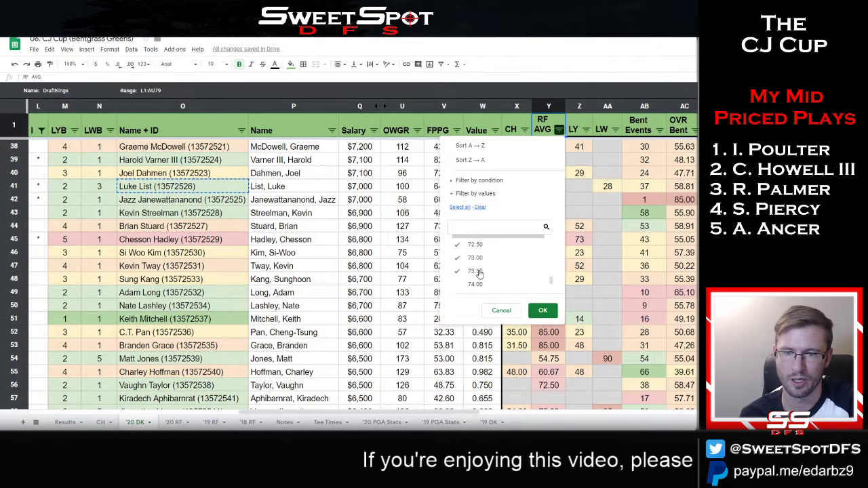
{"action": "left_click", "coordinate": [476, 270]}
{"action": "left_click", "coordinate": [477, 257]}
{"action": "left_click", "coordinate": [488, 284]}
Exclude the RF AVG values from 69.67 down to 60.67 as well, keep blanks included, and apply the filter.
{"action": "scroll", "coordinate": [488, 285], "scroll_direction": "up", "scroll_amount": 1}
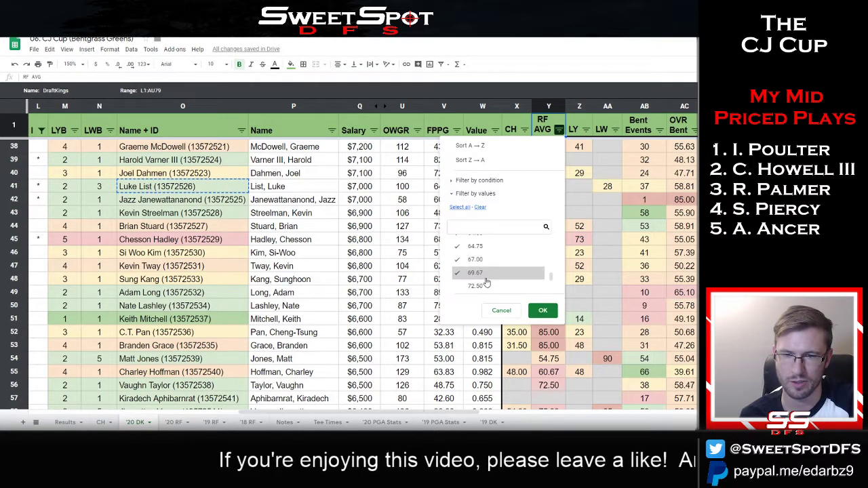
{"action": "left_click", "coordinate": [478, 272]}
{"action": "left_click", "coordinate": [478, 259]}
{"action": "scroll", "coordinate": [479, 264], "scroll_direction": "up", "scroll_amount": 1}
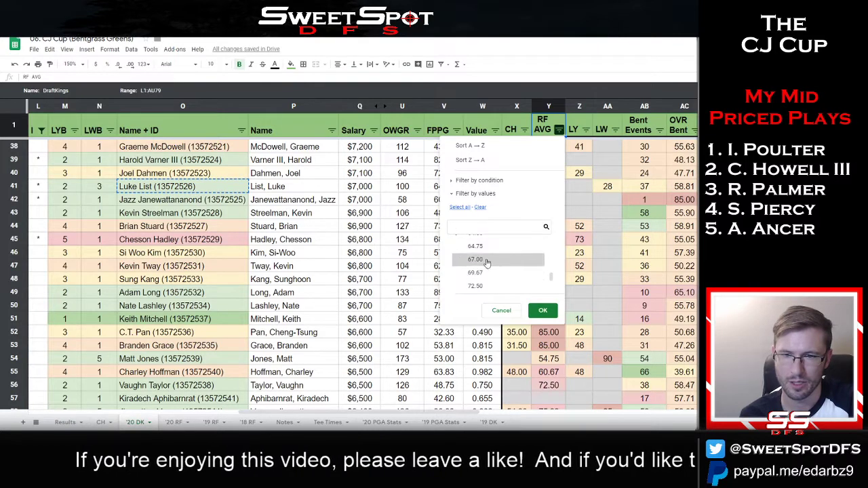
{"action": "left_click", "coordinate": [485, 271]}
{"action": "left_click", "coordinate": [492, 275]}
{"action": "scroll", "coordinate": [496, 268], "scroll_direction": "up", "scroll_amount": 1}
{"action": "left_click", "coordinate": [499, 264]}
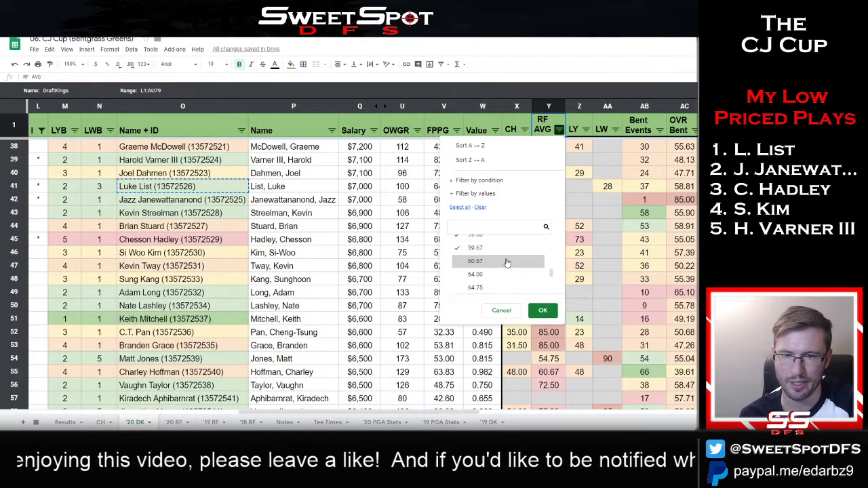
{"action": "scroll", "coordinate": [504, 264], "scroll_direction": "down", "scroll_amount": 4}
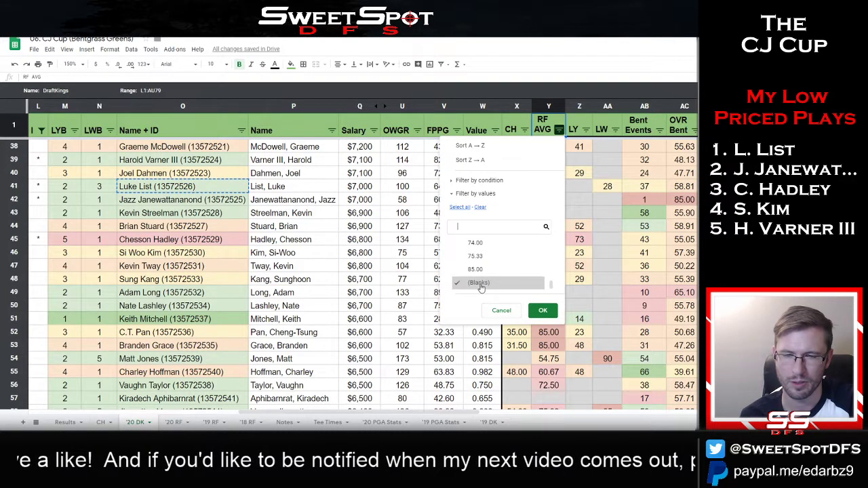
{"action": "left_click", "coordinate": [542, 310]}
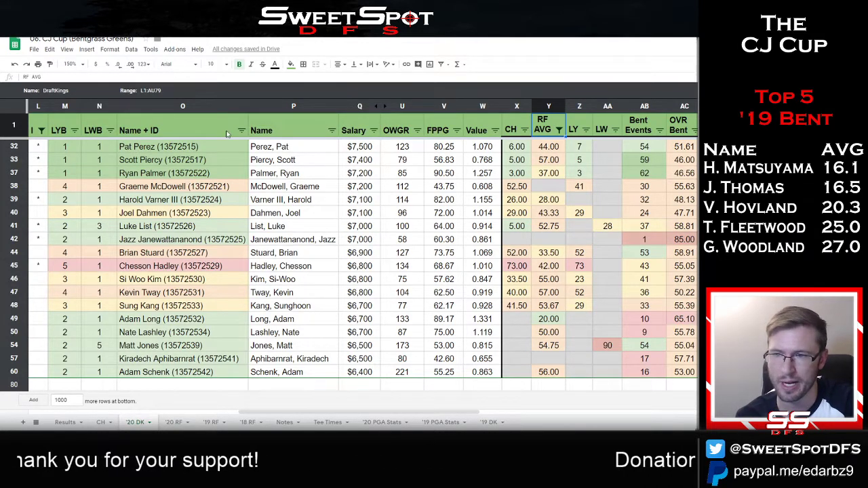
Examine the filtered golfers by salary tier, comparing those from Chesson Hadley down with the group from Ryan Palmer to Jazz Janewattananond.
{"action": "left_click", "coordinate": [291, 106]}
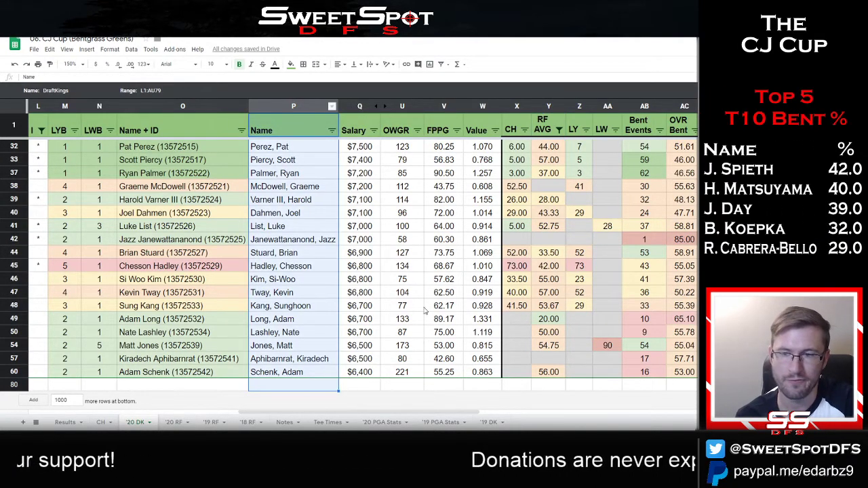
{"action": "left_click", "coordinate": [405, 336]}
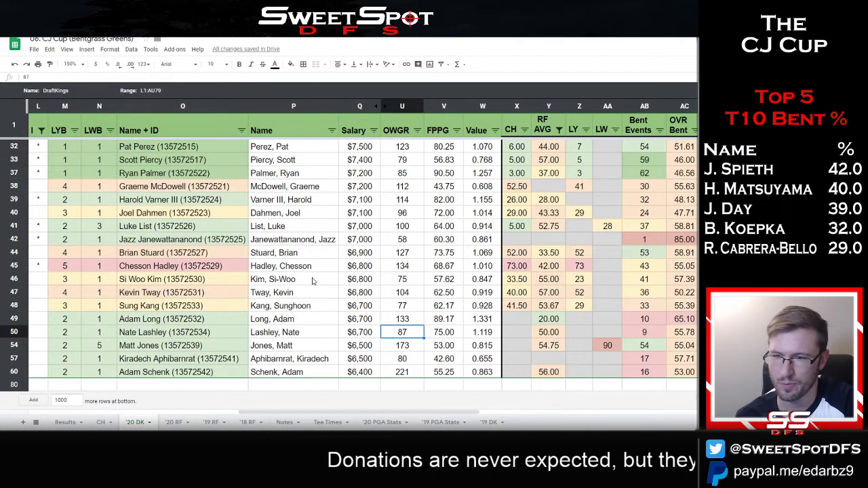
{"action": "left_click_drag", "start_coordinate": [308, 271], "coordinate": [303, 375]}
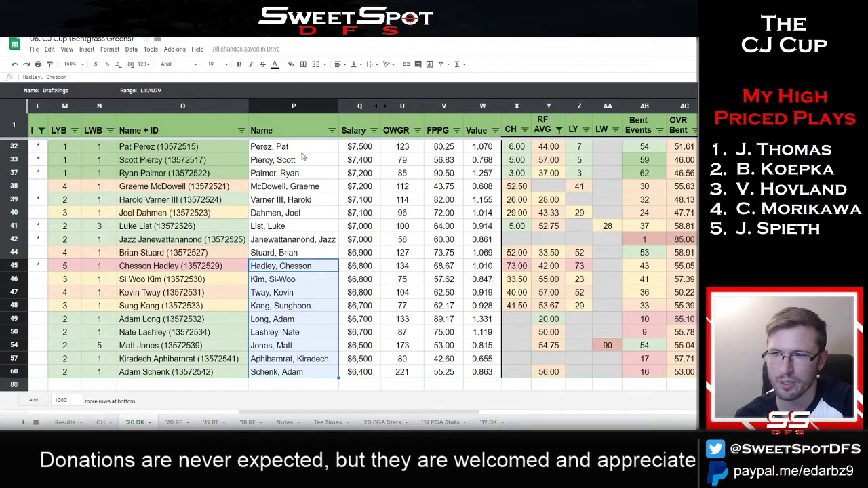
{"action": "left_click", "coordinate": [307, 296]}
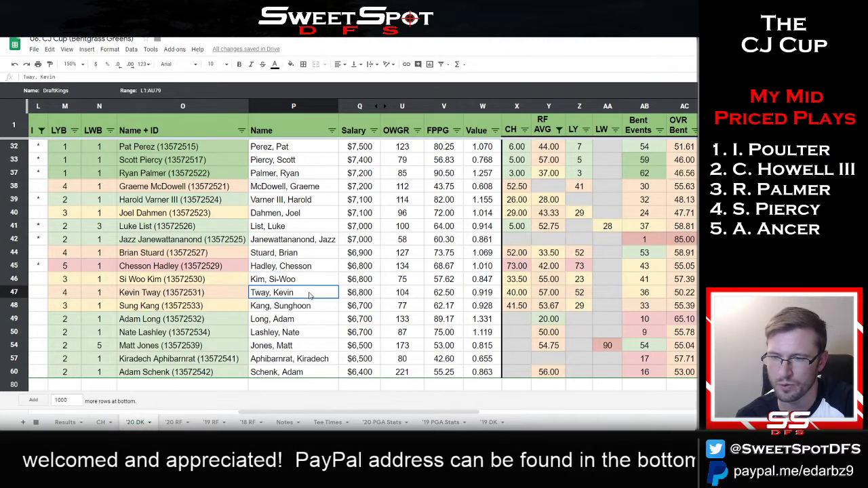
{"action": "left_click_drag", "start_coordinate": [309, 295], "coordinate": [303, 372]}
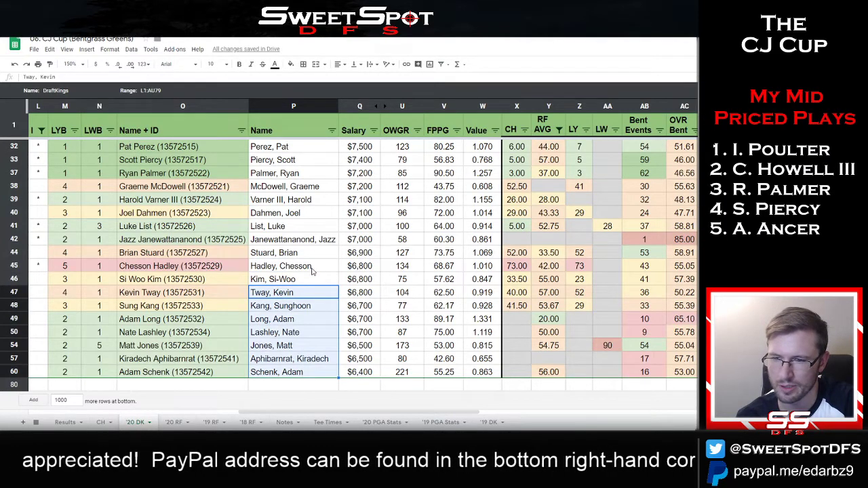
{"action": "left_click_drag", "start_coordinate": [312, 270], "coordinate": [312, 374]}
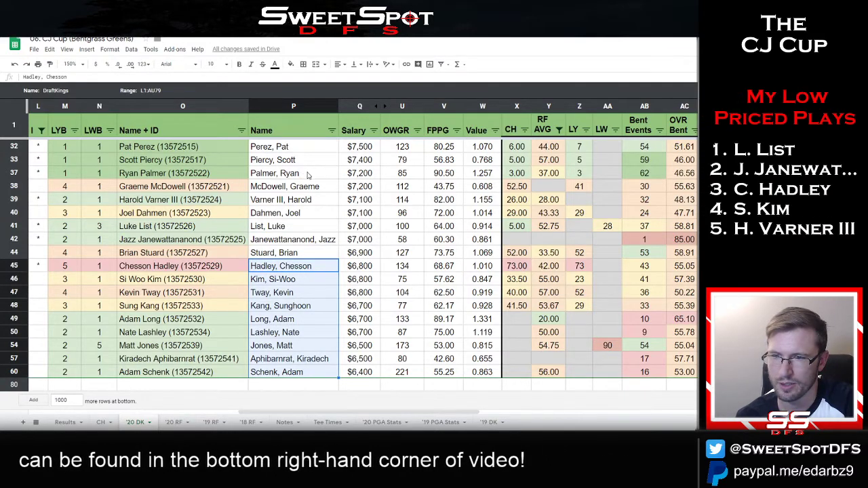
{"action": "left_click_drag", "start_coordinate": [309, 173], "coordinate": [303, 243]}
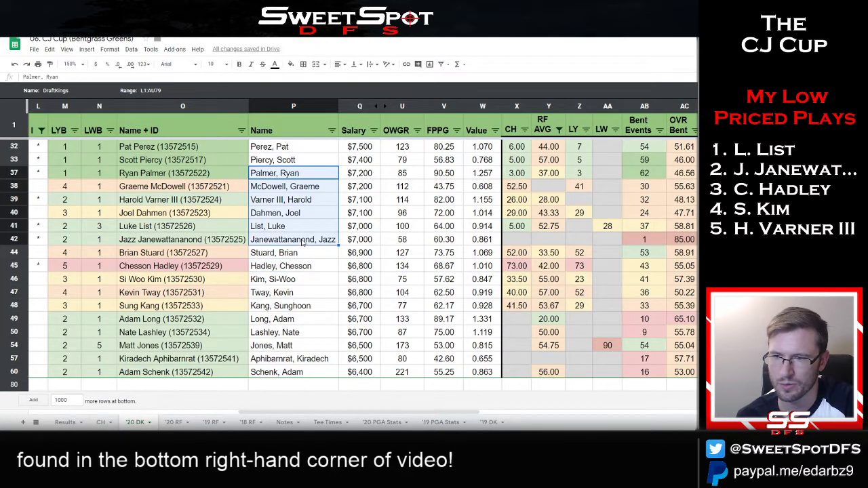
Copy Adam Schenk's entry from the Name column into H2 of the '20 CJC lineup sheet.
{"action": "left_click", "coordinate": [288, 374]}
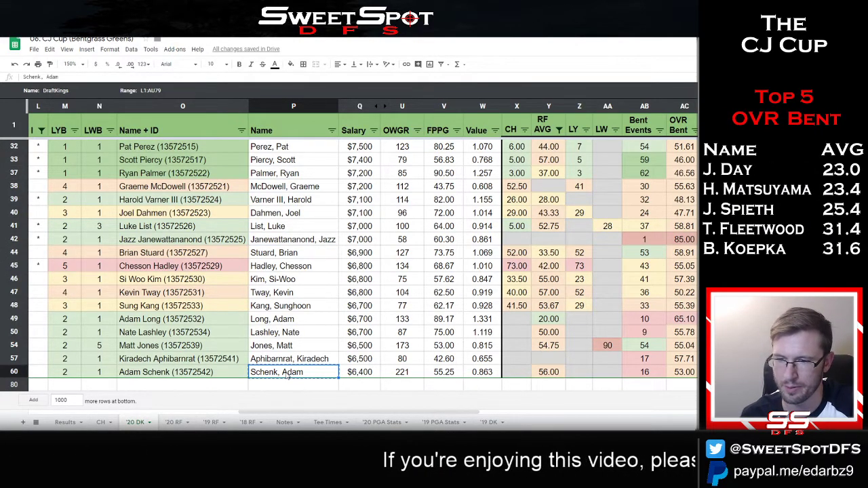
{"action": "key", "text": "ctrl+Tab"}
{"action": "scroll", "coordinate": [381, 253], "scroll_direction": "up", "scroll_amount": 10}
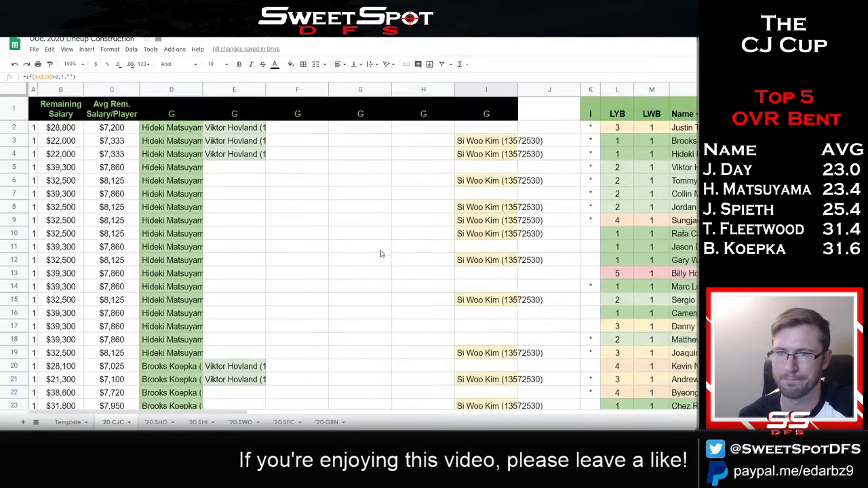
{"action": "left_click", "coordinate": [420, 130]}
{"action": "type", "text": "Schenk, Adam"}
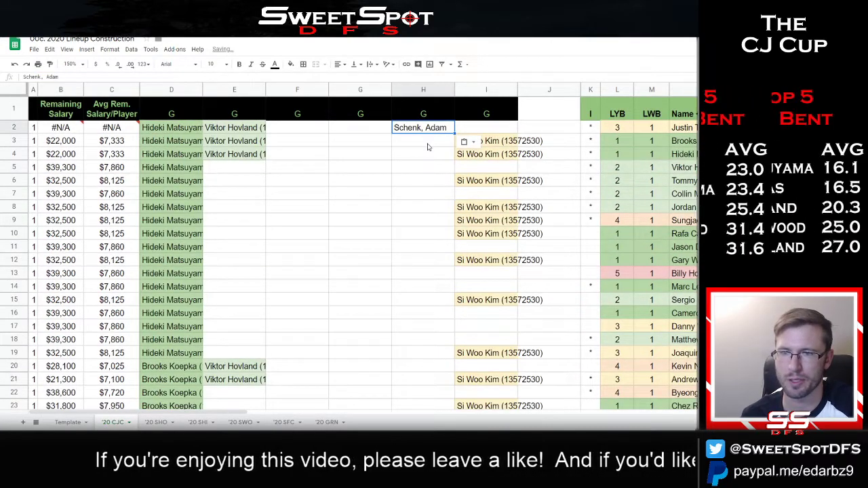
Replace the entry in H2 of the lineup sheet with Adam Schenk's Name + ID entry from the CJ Cup spreadsheet.
{"action": "key", "text": "ctrl+shift+Tab"}
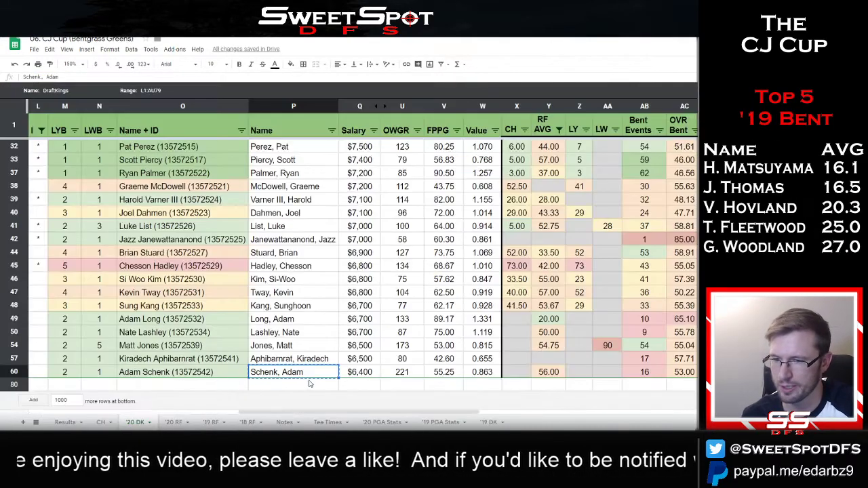
{"action": "left_click", "coordinate": [227, 373]}
{"action": "key", "text": "ctrl+c"}
{"action": "key", "text": "ctrl+Tab"}
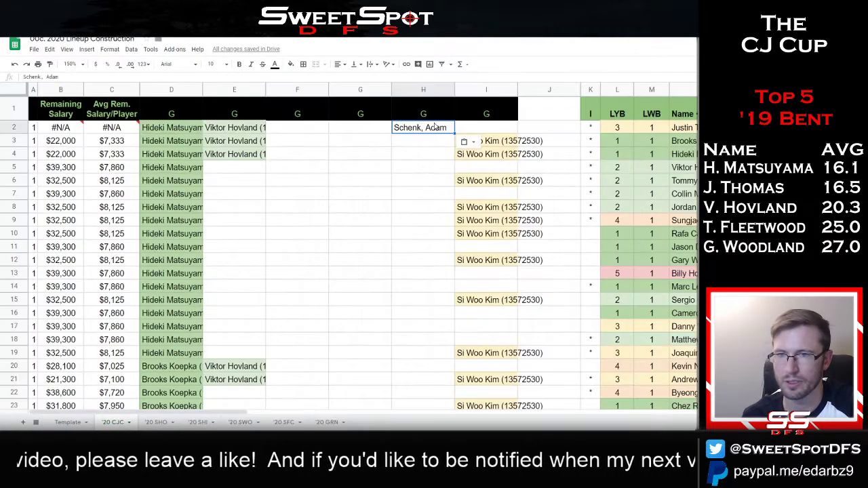
{"action": "key", "text": "ctrl+v"}
Copy the Name + ID entries from Sung Kang through Kiradech Aphibarnrat into H3:H7 of the lineup sheet.
{"action": "left_click", "coordinate": [424, 141]}
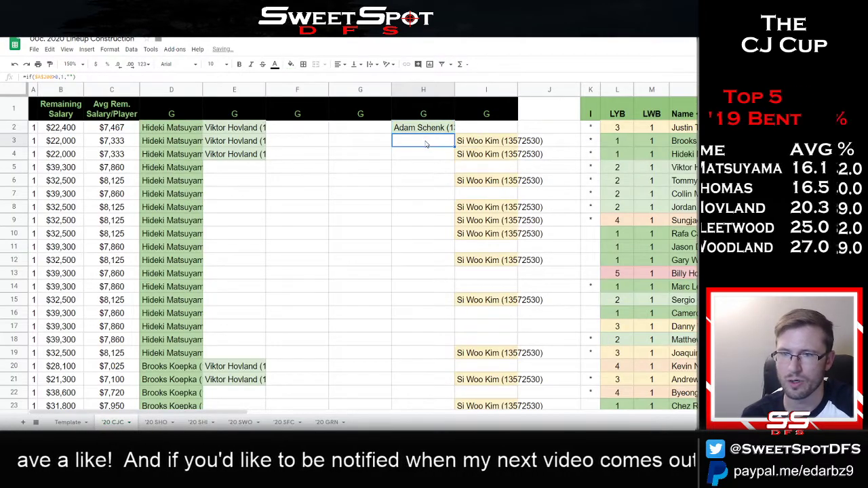
{"action": "key", "text": "ctrl+shift+Tab"}
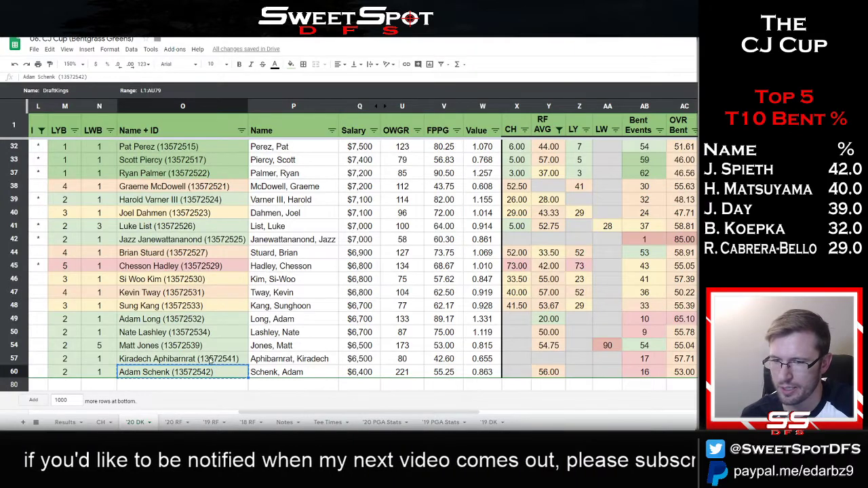
{"action": "left_click", "coordinate": [211, 360]}
{"action": "left_click_drag", "start_coordinate": [211, 360], "coordinate": [213, 314]}
{"action": "key", "text": "ctrl+c"}
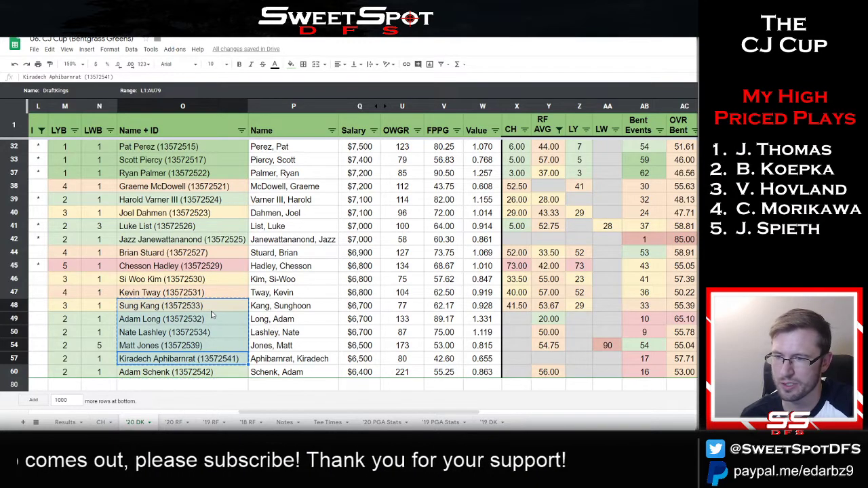
{"action": "key", "text": "ctrl+Tab"}
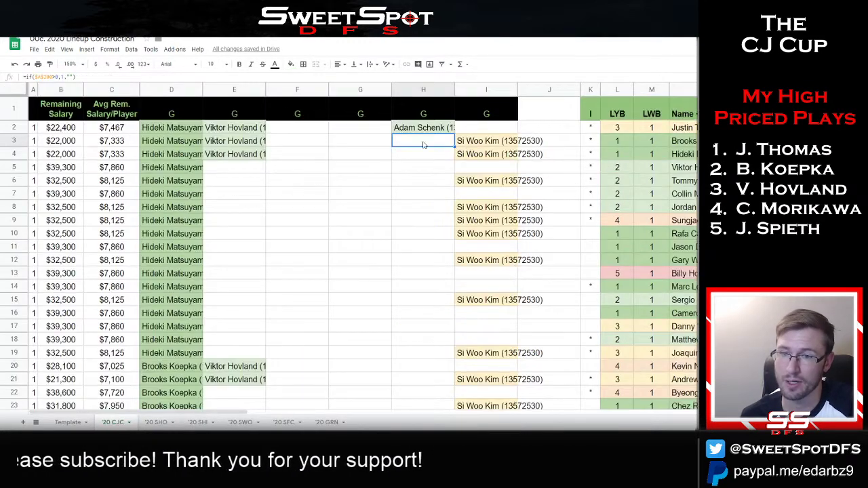
{"action": "key", "text": "ctrl+v"}
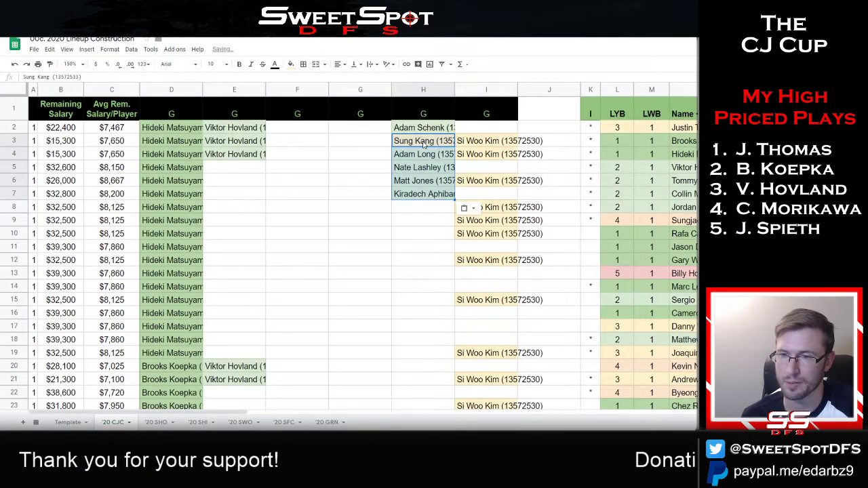
Copy Kevin Tway's Name + ID entry from the CJ Cup spreadsheet into H8 of the lineup sheet.
{"action": "key", "text": "ctrl+shift+Tab"}
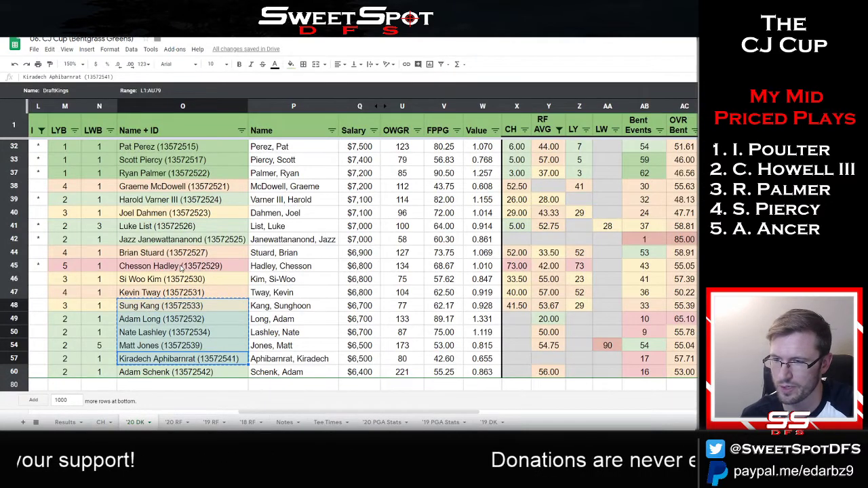
{"action": "left_click", "coordinate": [182, 292]}
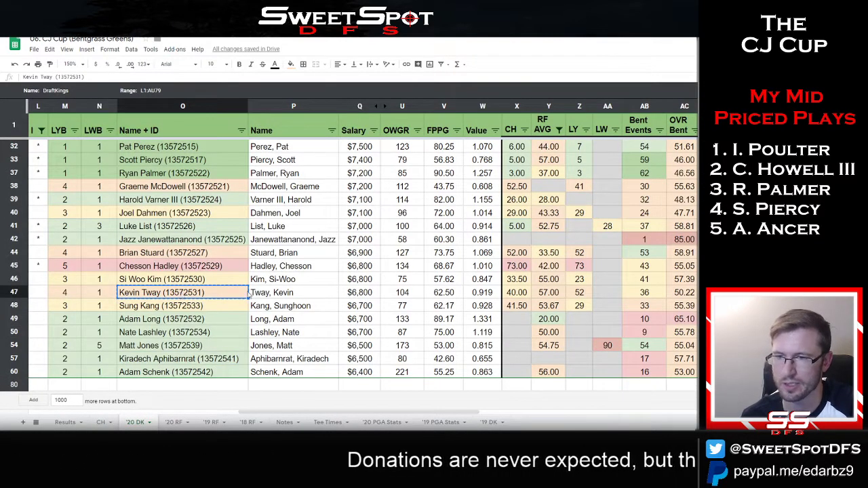
{"action": "key", "text": "ctrl+Tab"}
{"action": "left_click", "coordinate": [429, 210]}
{"action": "key", "text": "ctrl+v"}
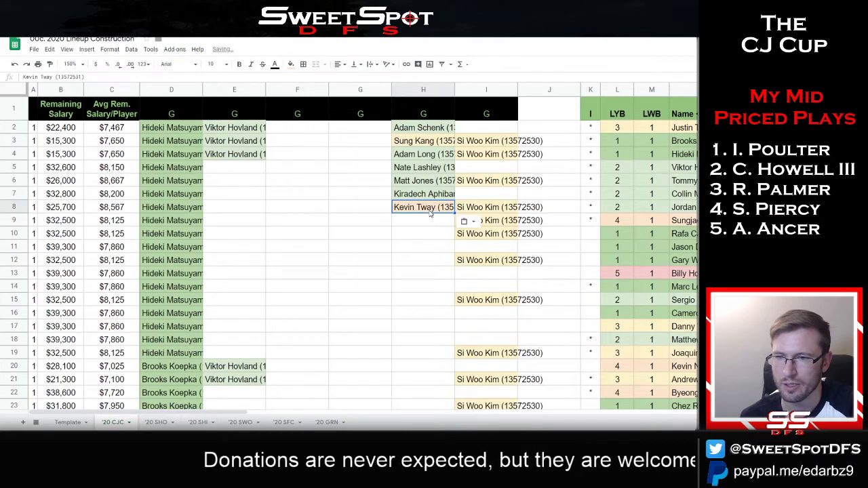
Copy the Name + ID entries of Brian Stuard and Chesson Hadley into H9:H10 of the lineup sheet.
{"action": "key", "text": "ctrl+shift+Tab"}
{"action": "left_click", "coordinate": [172, 266]}
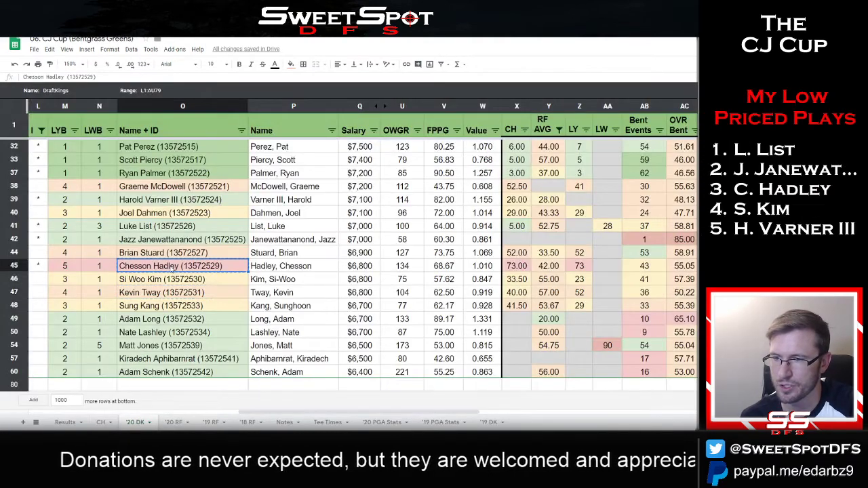
{"action": "key", "text": "ctrl+Tab"}
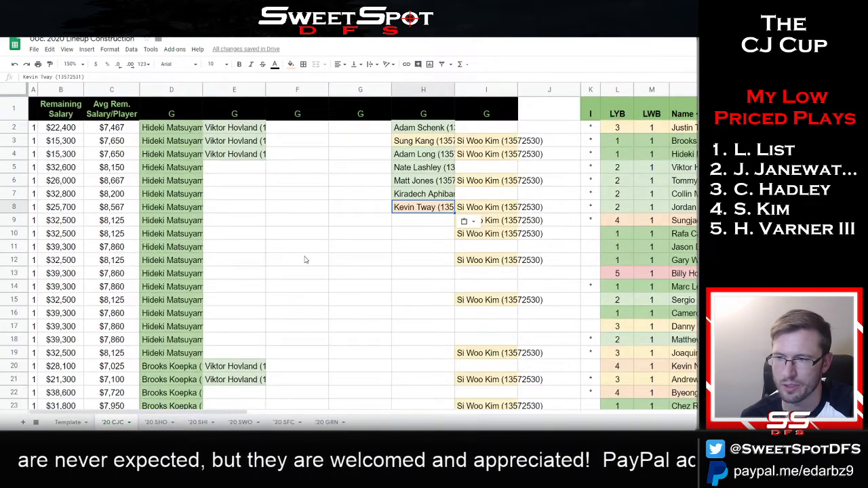
{"action": "key", "text": "ctrl+shift+Tab"}
{"action": "key", "text": "ctrl+c"}
{"action": "key", "text": "Up"}
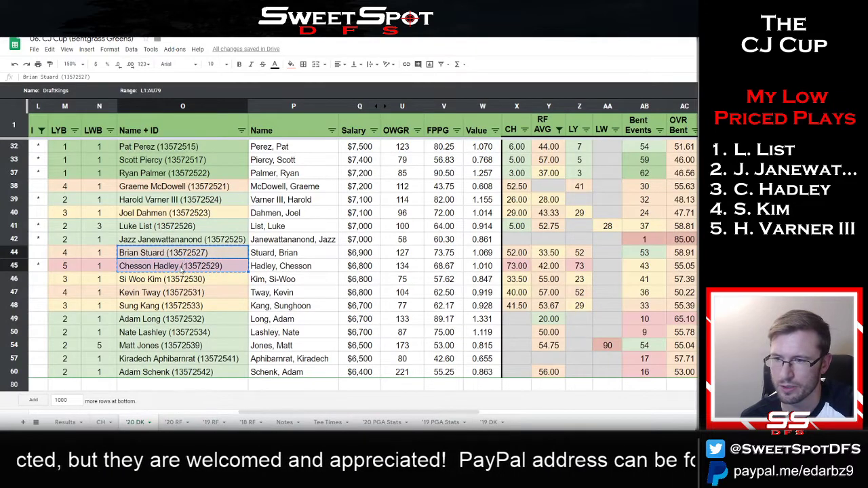
{"action": "key", "text": "ctrl+Tab"}
{"action": "key", "text": "Down"}
{"action": "key", "text": "ctrl+v"}
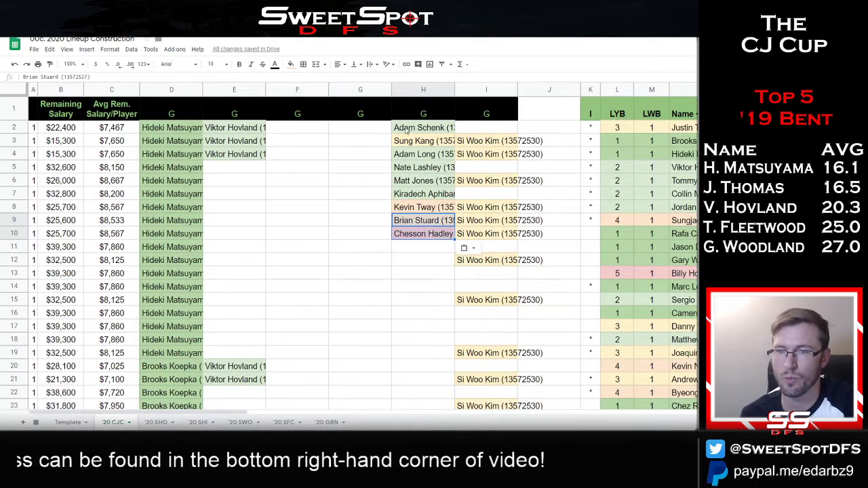
Copy the Name + ID entries from Ryan Palmer through Jazz Janewattananond into G2:G7 of the lineup sheet.
{"action": "left_click", "coordinate": [419, 253]}
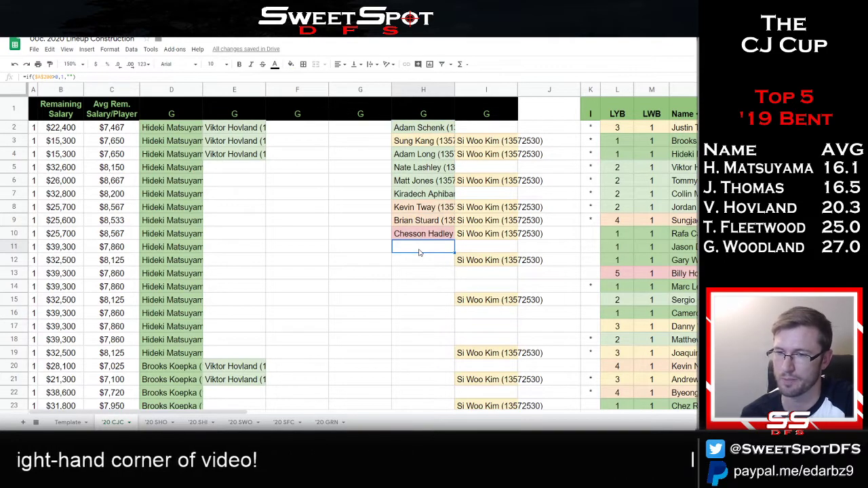
{"action": "key", "text": "ctrl+Tab"}
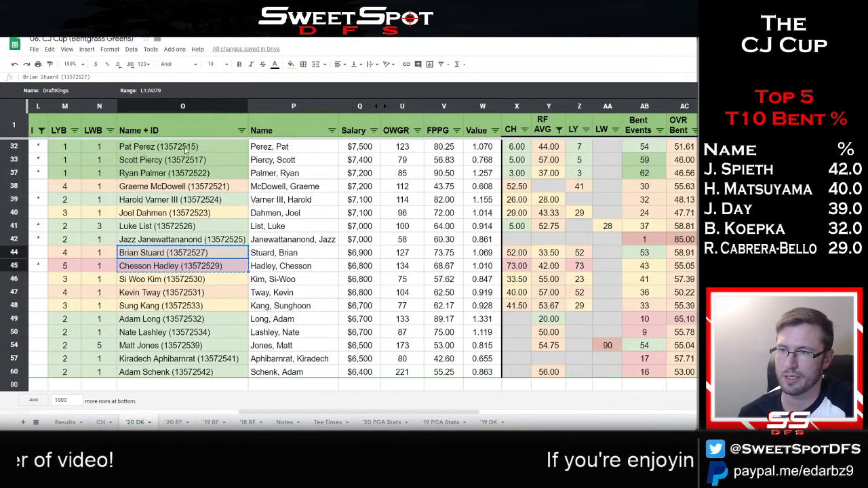
{"action": "key", "text": "ctrl+c"}
{"action": "left_click_drag", "start_coordinate": [186, 152], "coordinate": [191, 240]}
{"action": "left_click", "coordinate": [158, 151]}
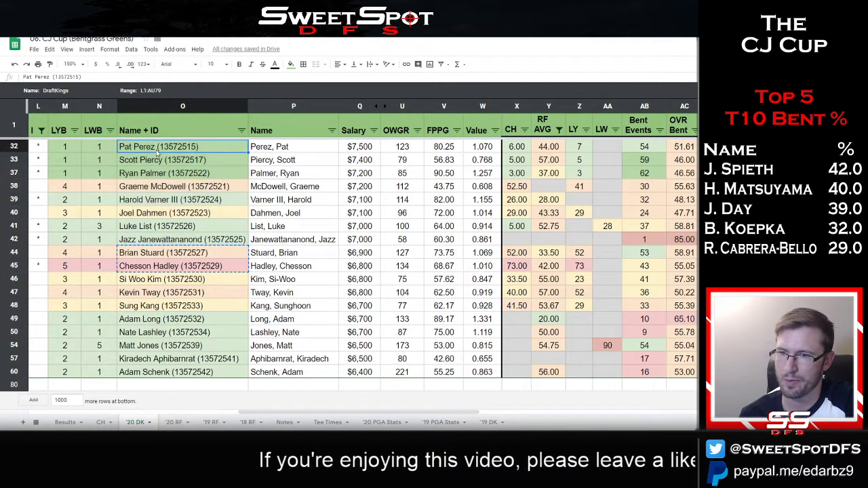
{"action": "left_click_drag", "start_coordinate": [202, 175], "coordinate": [200, 243]}
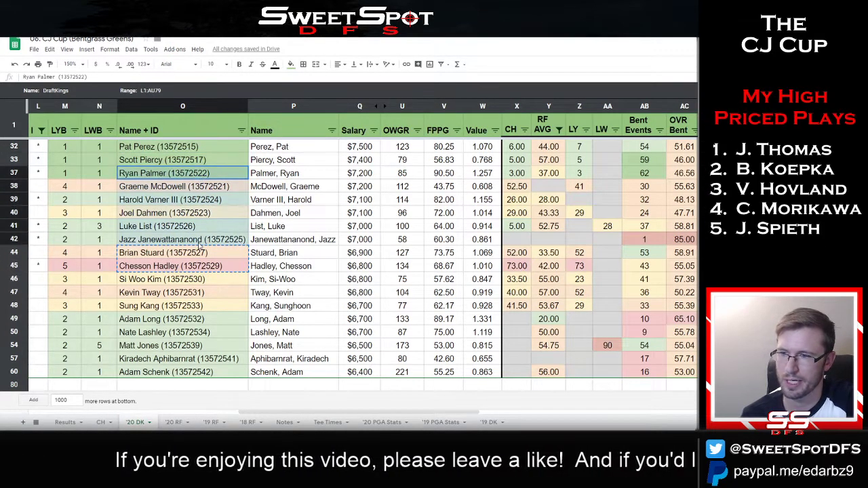
{"action": "key", "text": "ctrl+c"}
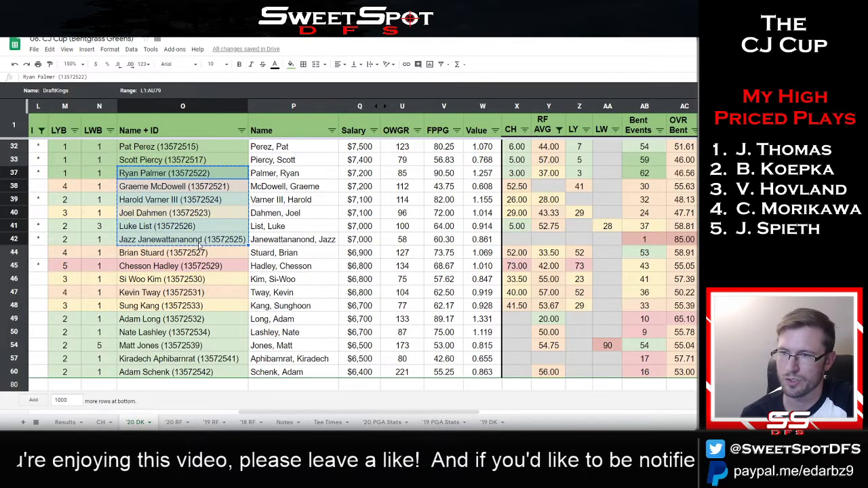
{"action": "key", "text": "ctrl+Tab"}
{"action": "left_click", "coordinate": [369, 133]}
{"action": "key", "text": "ctrl+v"}
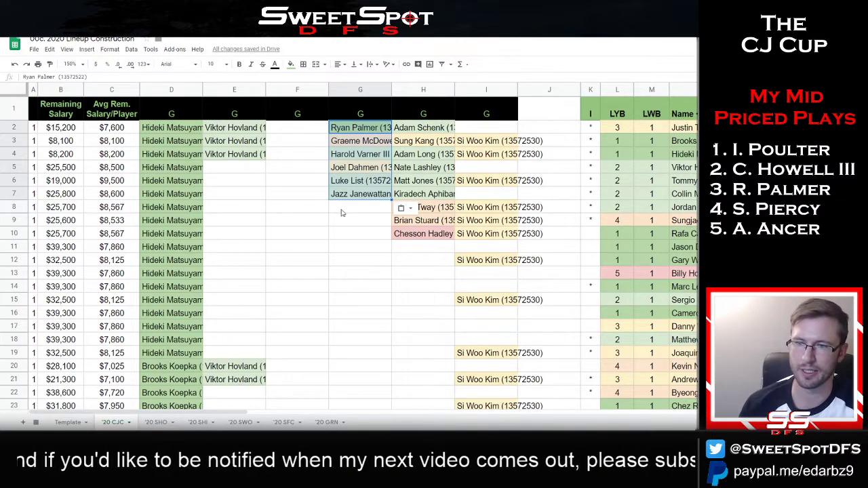
Copy Luke List's entry from G6 into H11:H15 of the lineup sheet.
{"action": "left_click", "coordinate": [351, 186]}
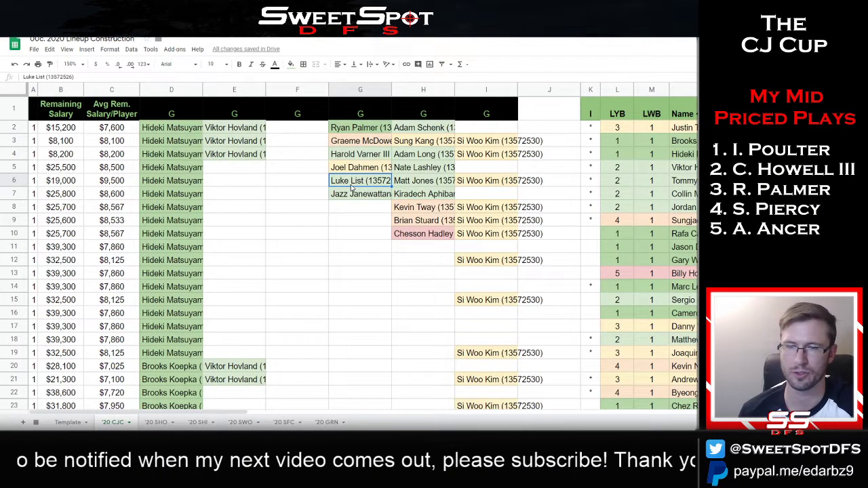
{"action": "key", "text": "ctrl+c"}
{"action": "left_click", "coordinate": [421, 247]}
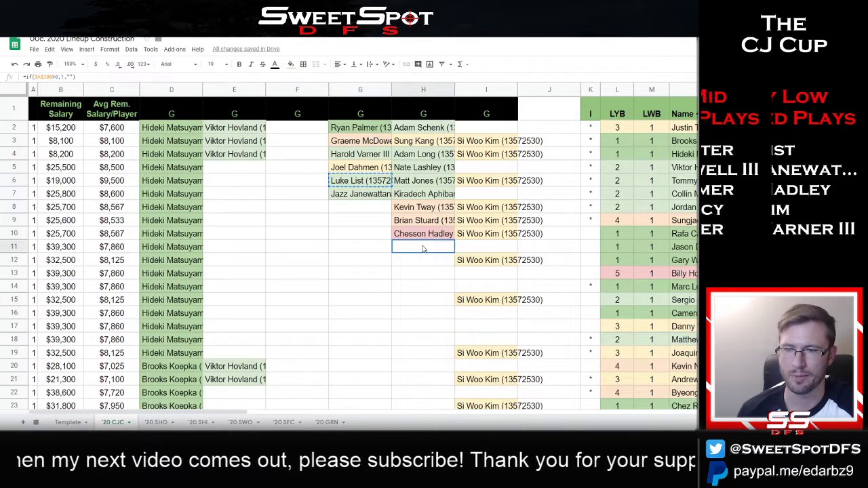
{"action": "key", "text": "ctrl+v"}
{"action": "left_click", "coordinate": [420, 266]}
{"action": "key", "text": "ctrl+v"}
{"action": "left_click", "coordinate": [421, 274]}
{"action": "key", "text": "ctrl+v"}
{"action": "left_click", "coordinate": [417, 288]}
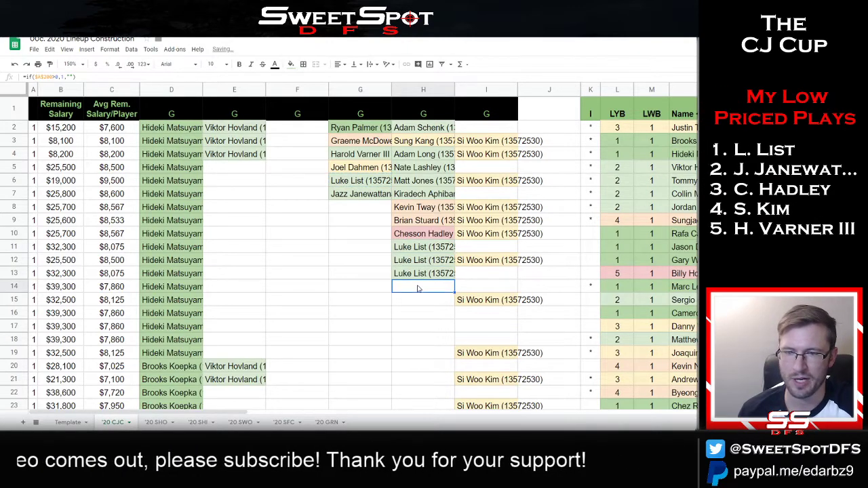
{"action": "key", "text": "ctrl+v"}
{"action": "left_click", "coordinate": [429, 299]}
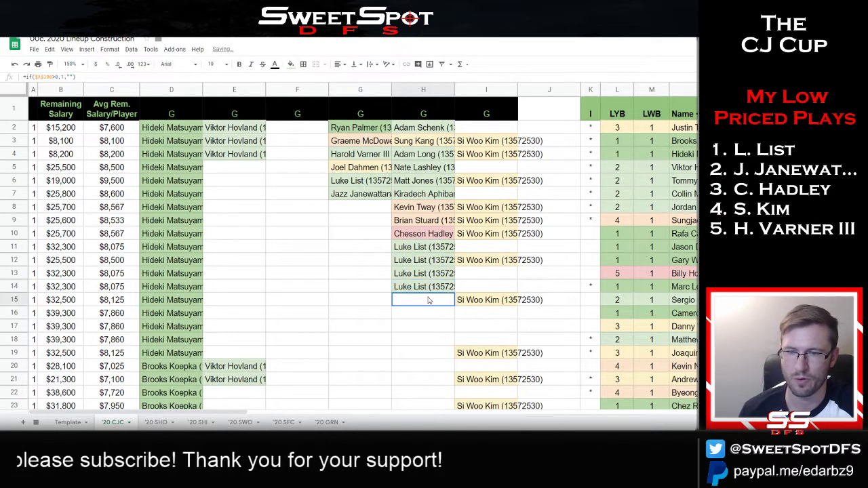
{"action": "key", "text": "ctrl+v"}
Paste the copied Luke List entry into the open lineup slots G8:G10.
{"action": "left_click", "coordinate": [354, 211]}
{"action": "key", "text": "ctrl+v"}
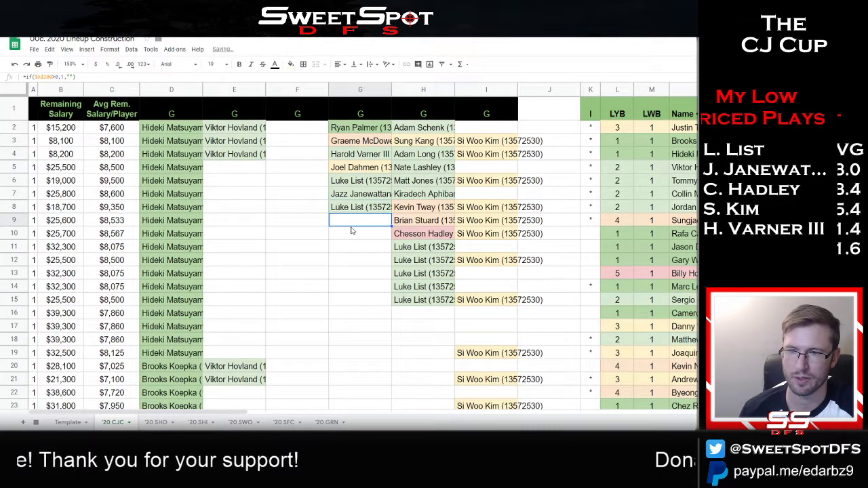
{"action": "left_click", "coordinate": [353, 221]}
{"action": "key", "text": "ctrl+v"}
{"action": "left_click", "coordinate": [353, 234]}
{"action": "key", "text": "ctrl+v"}
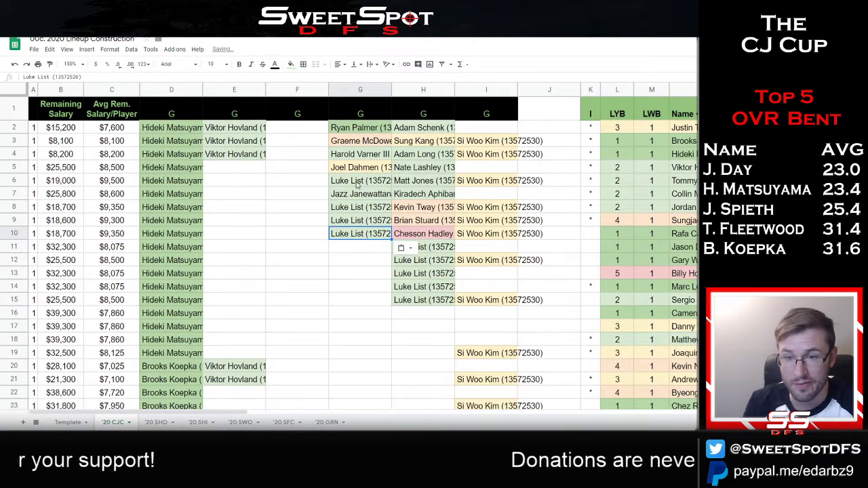
Copy Harold Varner III's entry from G4 into G11:G14 of the lineup sheet.
{"action": "left_click", "coordinate": [360, 156]}
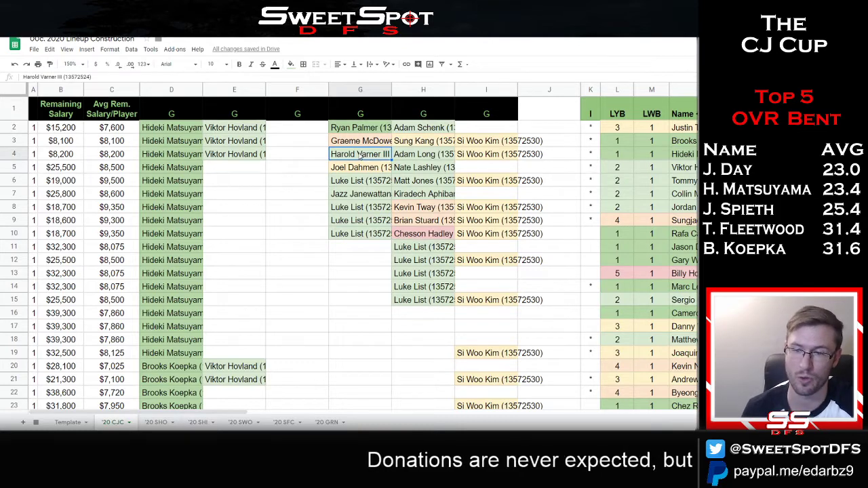
{"action": "key", "text": "ctrl+c"}
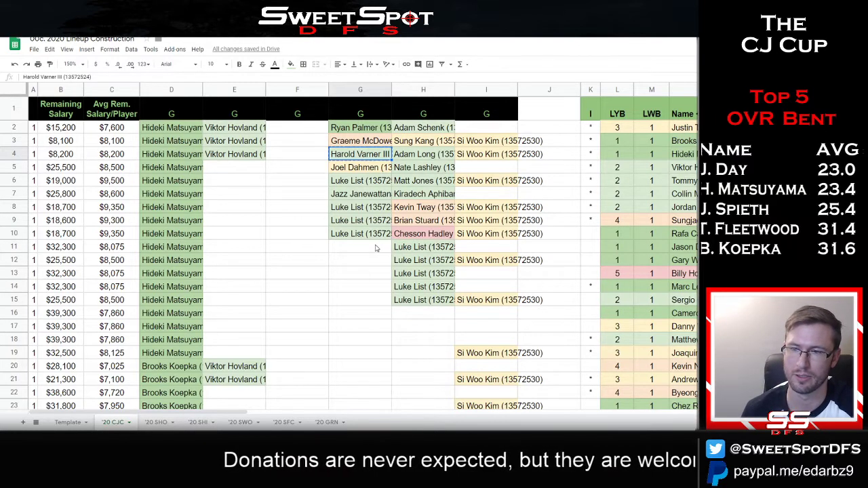
{"action": "left_click", "coordinate": [362, 247]}
{"action": "key", "text": "ctrl+v"}
{"action": "key", "text": "Down"}
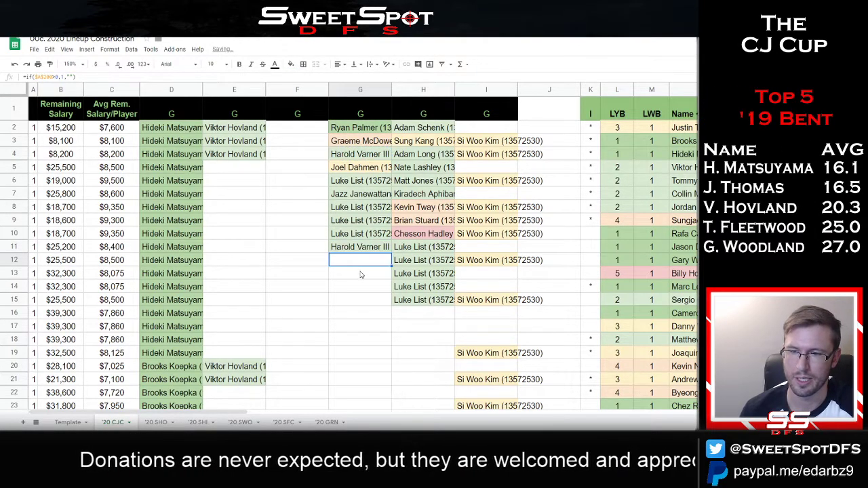
{"action": "key", "text": "ctrl+v"}
{"action": "key", "text": "Down"}
{"action": "key", "text": "ctrl+v"}
{"action": "key", "text": "Down"}
{"action": "key", "text": "ctrl+v"}
{"action": "left_click_drag", "start_coordinate": [361, 247], "coordinate": [359, 286]}
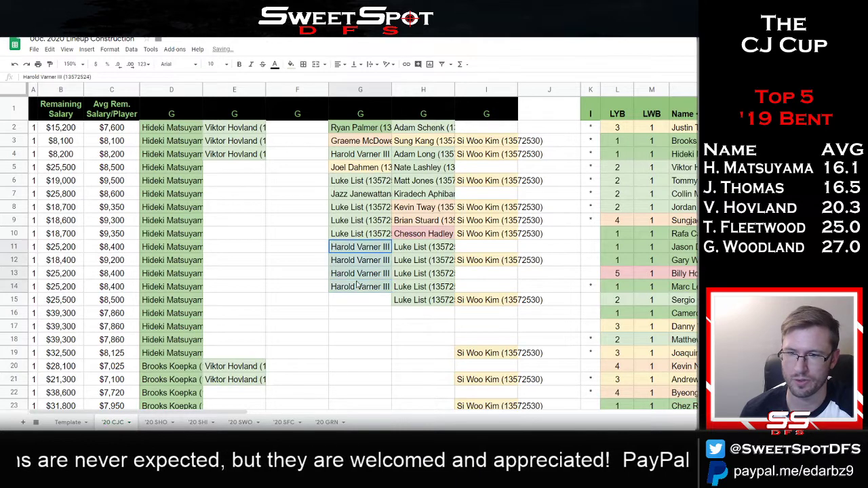
Paste the copied Harold Varner III entry into the open lineup slots H16:H19.
{"action": "left_click", "coordinate": [419, 315]}
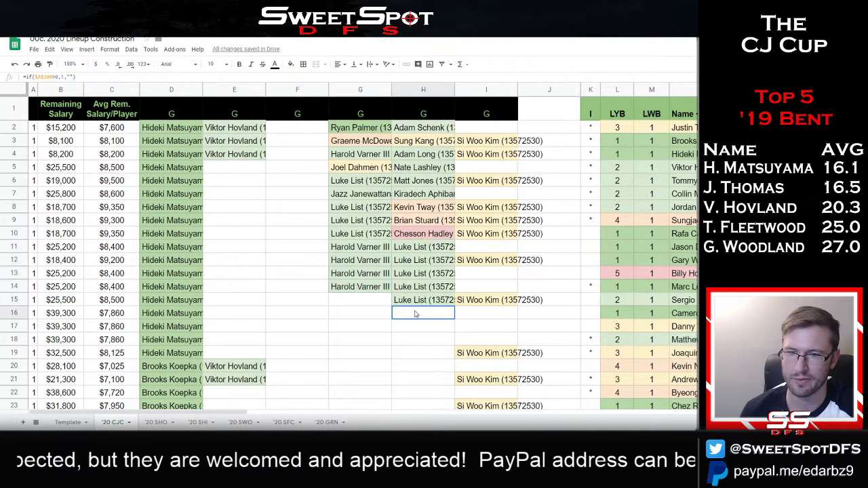
{"action": "key", "text": "ctrl+v"}
{"action": "key", "text": "Down"}
{"action": "key", "text": "ctrl+v"}
{"action": "key", "text": "Down"}
{"action": "key", "text": "ctrl+v"}
{"action": "key", "text": "Down"}
{"action": "key", "text": "ctrl+v"}
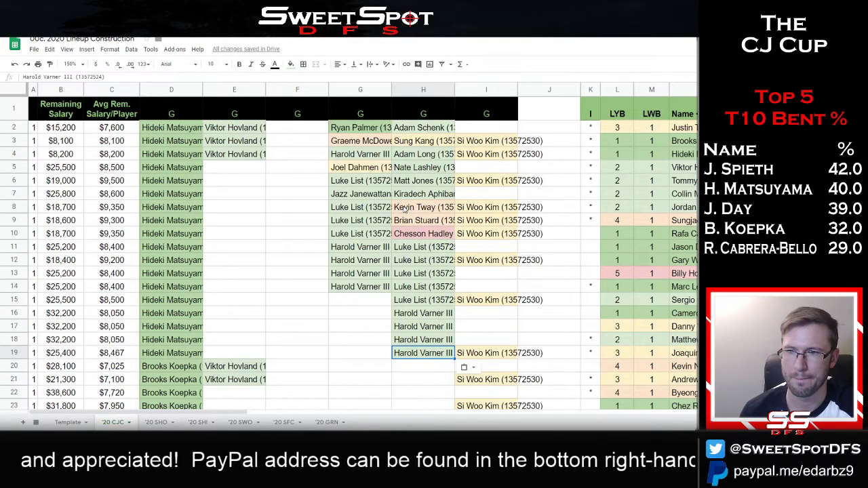
Copy Jazz Janewattananond's entry from G7 into G15:G19 of the lineup sheet.
{"action": "left_click", "coordinate": [367, 197]}
{"action": "key", "text": "ctrl+v"}
{"action": "key", "text": "Down"}
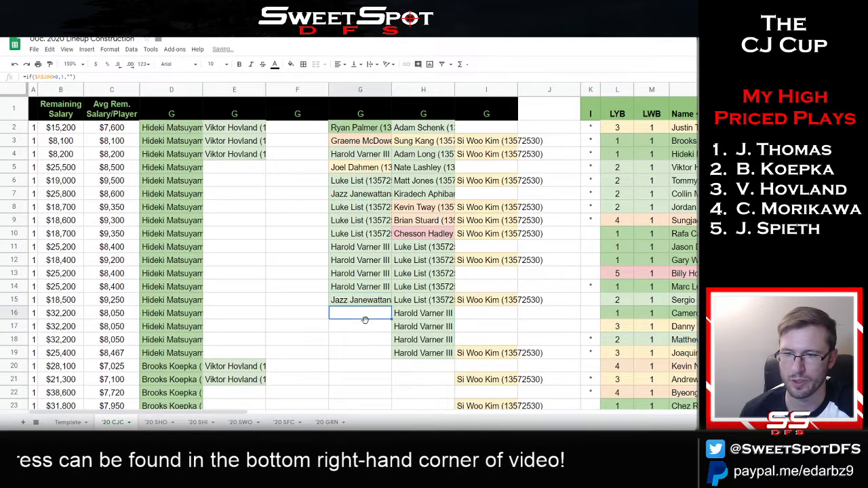
{"action": "key", "text": "ctrl+v"}
{"action": "key", "text": "Down"}
{"action": "key", "text": "ctrl+v"}
{"action": "key", "text": "Down"}
{"action": "key", "text": "ctrl+v"}
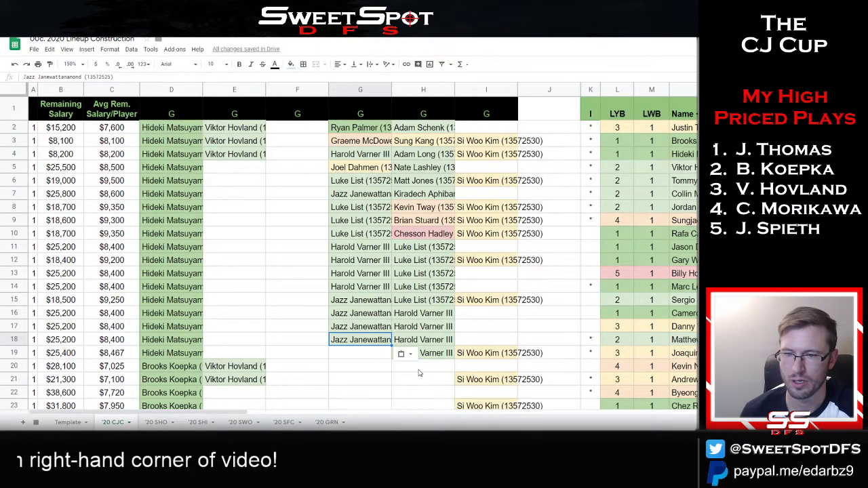
{"action": "left_click", "coordinate": [370, 353]}
{"action": "key", "text": "ctrl+v"}
Paste the copied Jazz Janewattananond entry into the open lineup slots H20:H22.
{"action": "left_click", "coordinate": [424, 367]}
{"action": "key", "text": "ctrl+v"}
{"action": "left_click", "coordinate": [429, 381]}
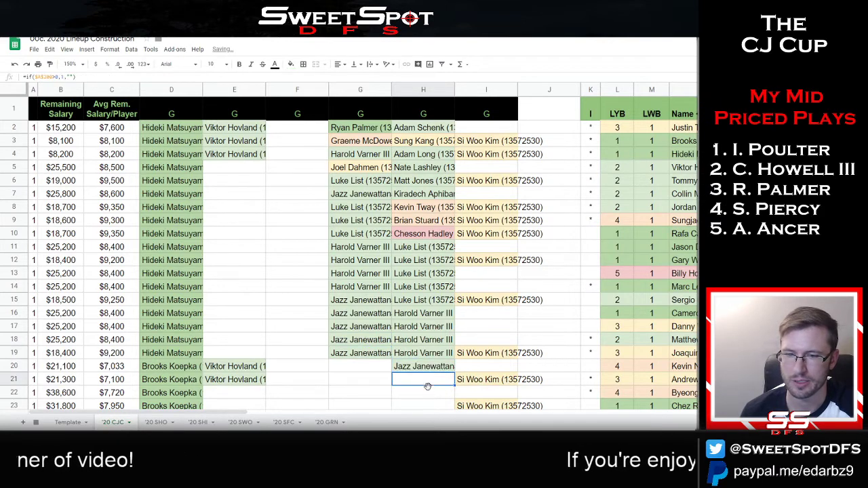
{"action": "key", "text": "ctrl+v"}
{"action": "left_click", "coordinate": [373, 357]}
{"action": "left_click", "coordinate": [367, 301], "text": "shift"}
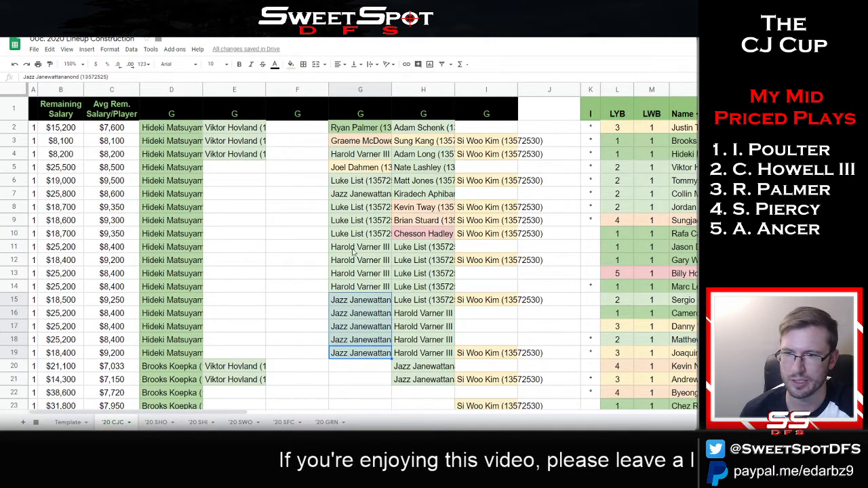
{"action": "scroll", "coordinate": [373, 289], "scroll_direction": "down", "scroll_amount": 1}
{"action": "left_click", "coordinate": [417, 346]}
{"action": "key", "text": "ctrl+v"}
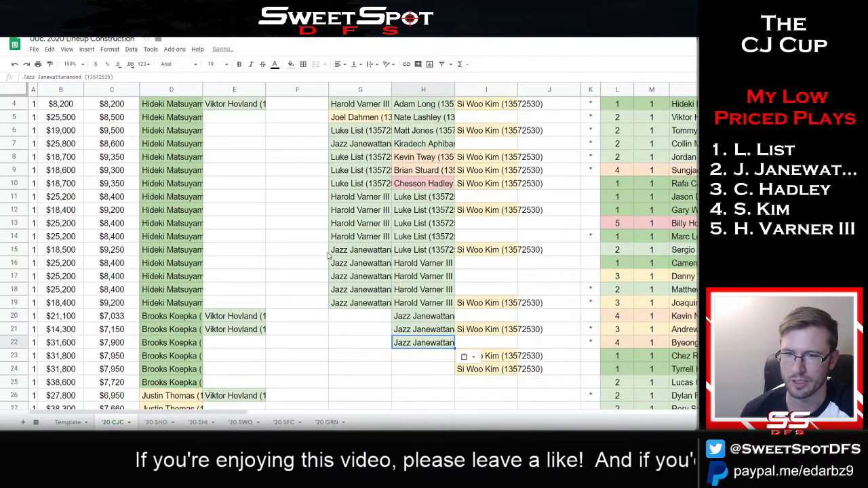
Copy Chesson Hadley's entry from H10 into H23:H25 of the lineup sheet.
{"action": "scroll", "coordinate": [333, 260], "scroll_direction": "up", "scroll_amount": 1}
{"action": "left_click", "coordinate": [414, 230]}
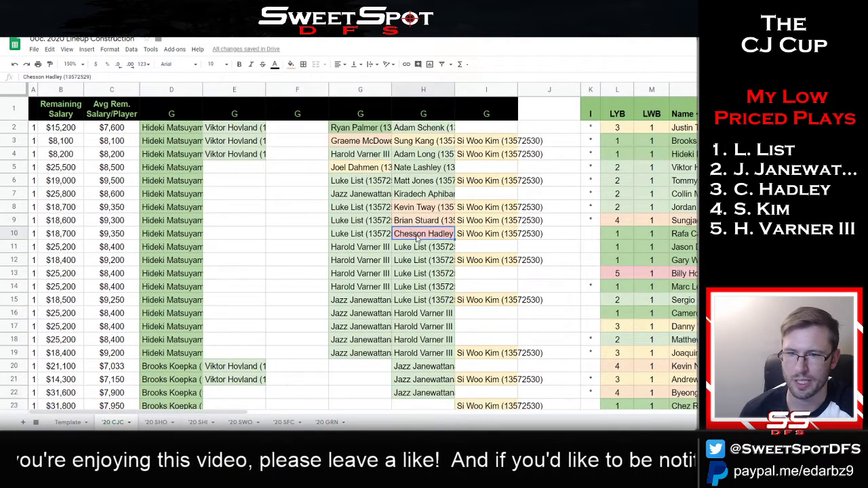
{"action": "scroll", "coordinate": [403, 251], "scroll_direction": "down", "scroll_amount": 2}
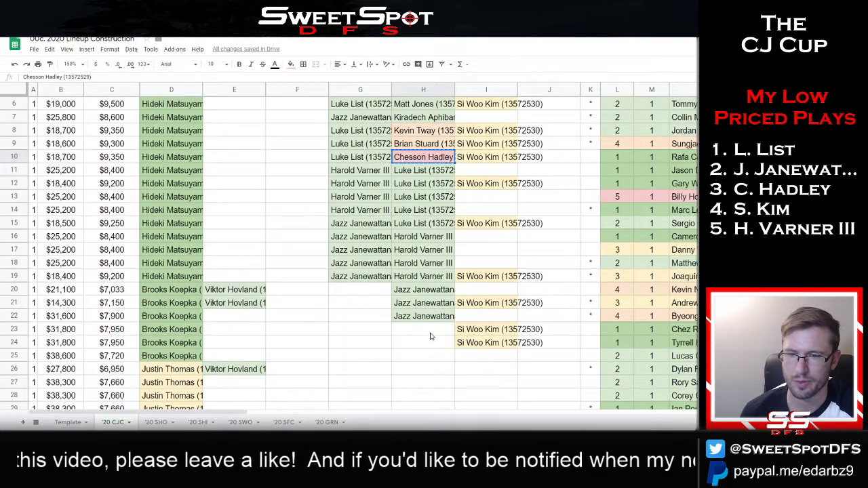
{"action": "left_click_drag", "start_coordinate": [430, 333], "coordinate": [431, 344]}
{"action": "key", "text": "ctrl+v"}
{"action": "left_click", "coordinate": [425, 362]}
{"action": "key", "text": "ctrl+v"}
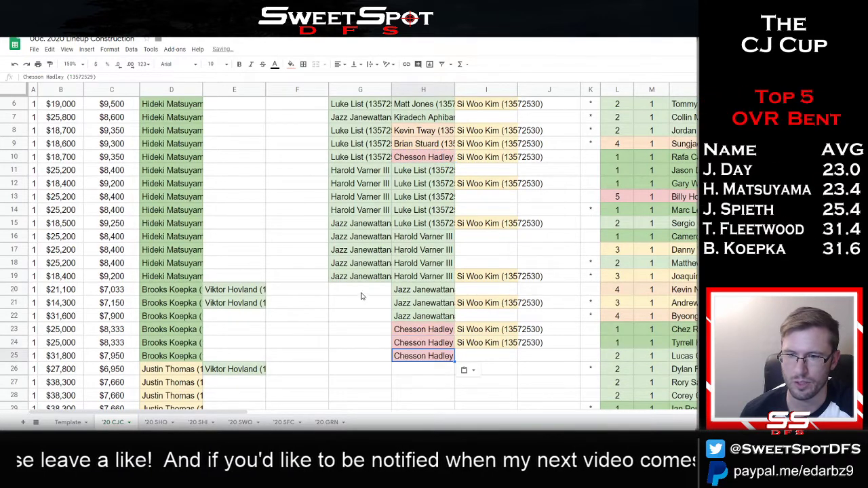
Paste the copied Chesson Hadley entry into the open lineup slots G20:G24.
{"action": "left_click", "coordinate": [360, 290]}
{"action": "type", "text": "Chesson Hadley"}
{"action": "left_click", "coordinate": [360, 302]}
{"action": "type", "text": "Chesson Hadley"}
{"action": "left_click", "coordinate": [360, 316]}
{"action": "type", "text": "Chesson Hadley"}
{"action": "left_click", "coordinate": [363, 330]}
{"action": "key", "text": "ctrl+v"}
{"action": "left_click", "coordinate": [363, 343]}
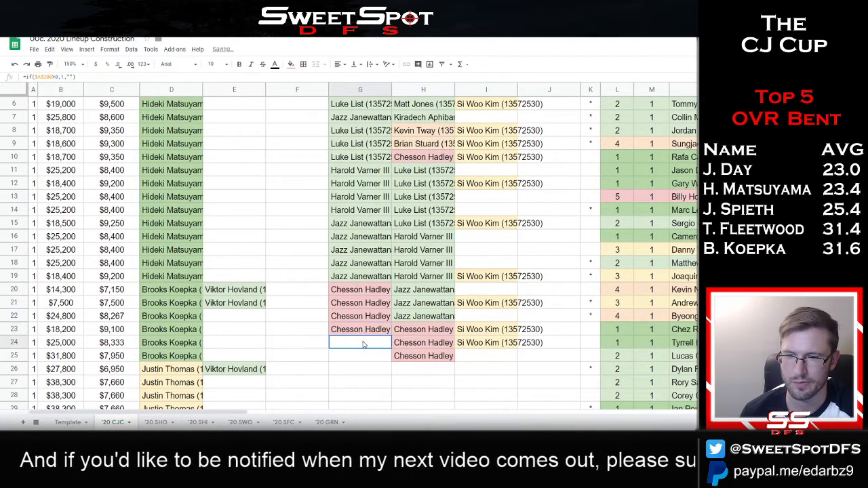
{"action": "key", "text": "ctrl+v"}
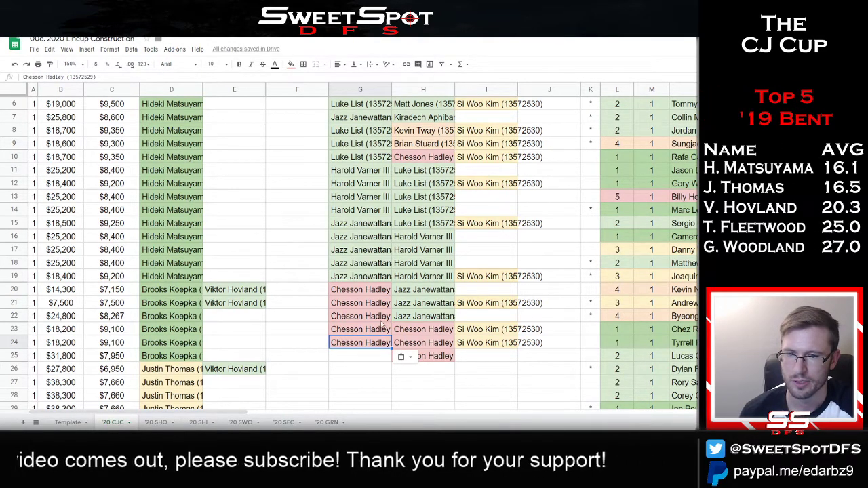
Replace Ryan Palmer in G2 with the copied Chesson Hadley entry.
{"action": "scroll", "coordinate": [458, 233], "scroll_direction": "up", "scroll_amount": 3}
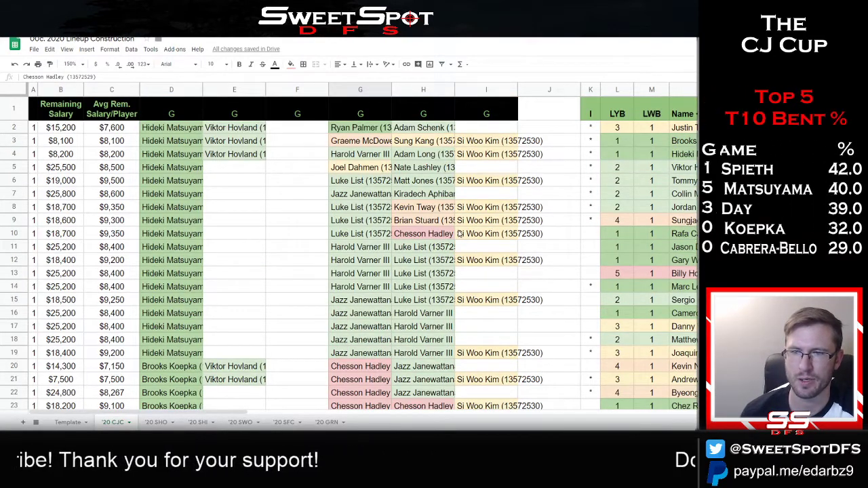
{"action": "left_click", "coordinate": [356, 129]}
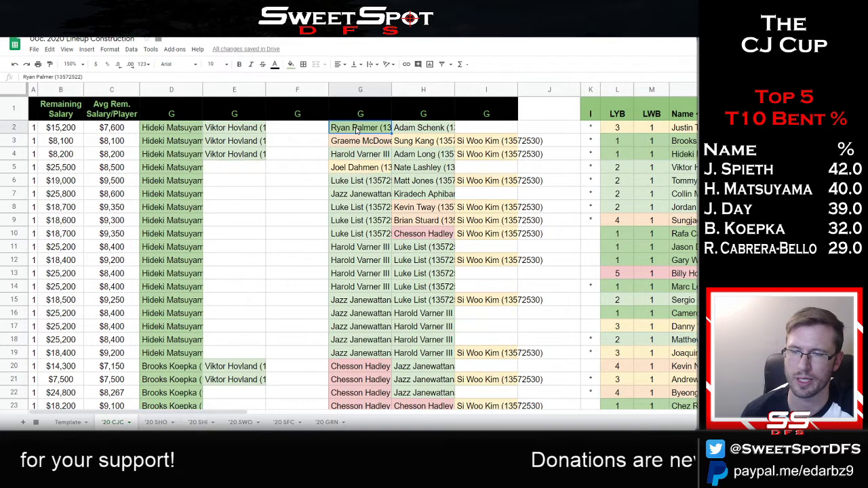
{"action": "type", "text": "Chesson Hadley (13572529)"}
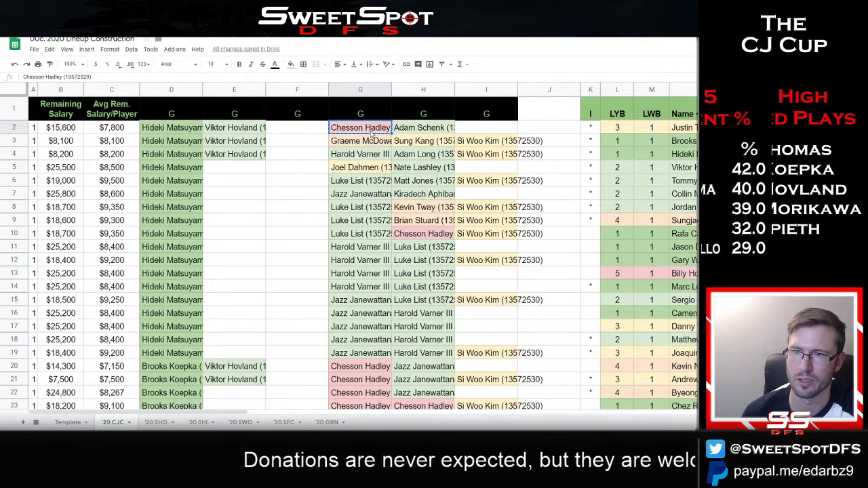
Review the golfers and open slots in G2:H32 and compare them with the completed lineups further down the sheet.
{"action": "scroll", "coordinate": [346, 244], "scroll_direction": "down", "scroll_amount": 5}
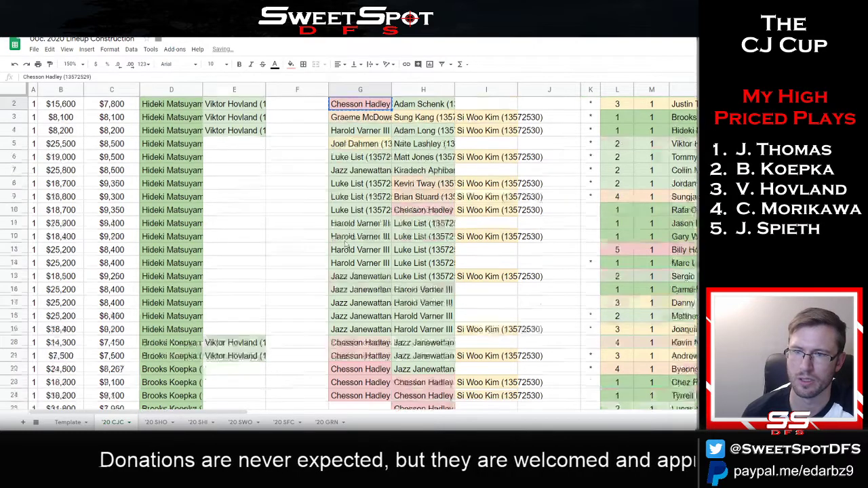
{"action": "scroll", "coordinate": [346, 244], "scroll_direction": "up", "scroll_amount": 4}
{"action": "scroll", "coordinate": [346, 244], "scroll_direction": "down", "scroll_amount": 3}
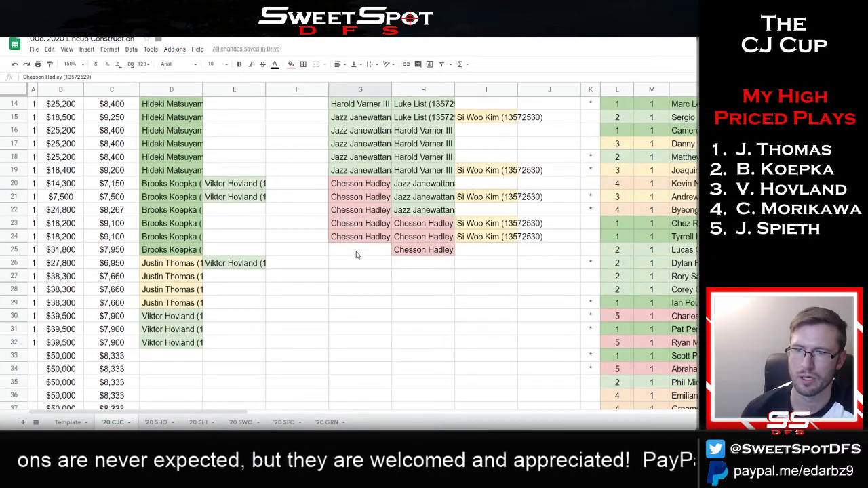
{"action": "left_click", "coordinate": [362, 255]}
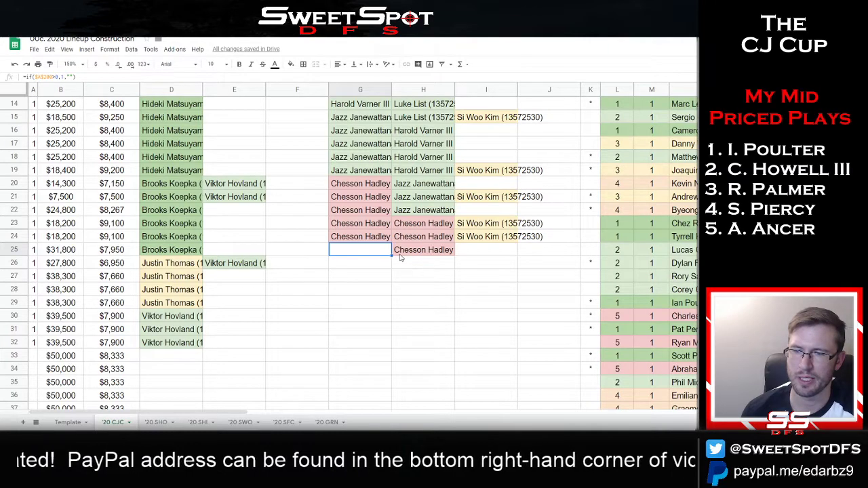
{"action": "left_click_drag", "start_coordinate": [353, 348], "coordinate": [429, 147]}
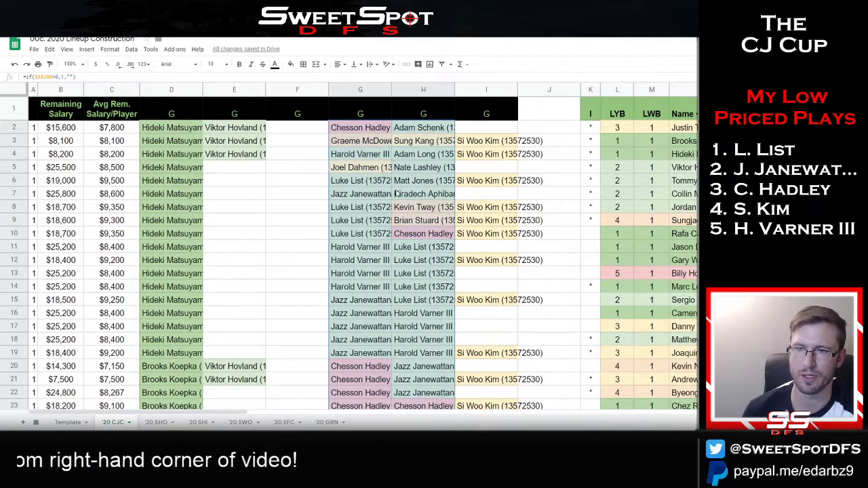
{"action": "scroll", "coordinate": [396, 194], "scroll_direction": "down", "scroll_amount": 5}
{"action": "scroll", "coordinate": [352, 256], "scroll_direction": "down", "scroll_amount": 5}
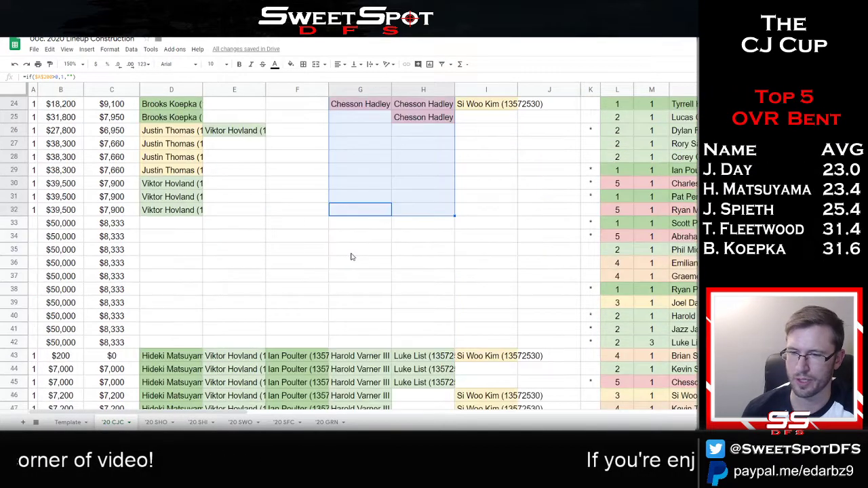
{"action": "scroll", "coordinate": [351, 257], "scroll_direction": "up", "scroll_amount": 10}
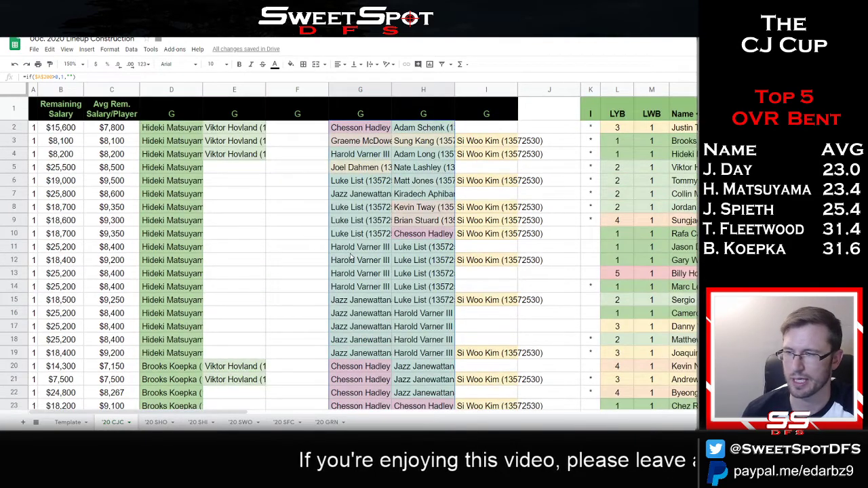
Switch to the CJ Cup spreadsheet and reset the RF AVG filter to include all values.
{"action": "key", "text": "ctrl+Tab"}
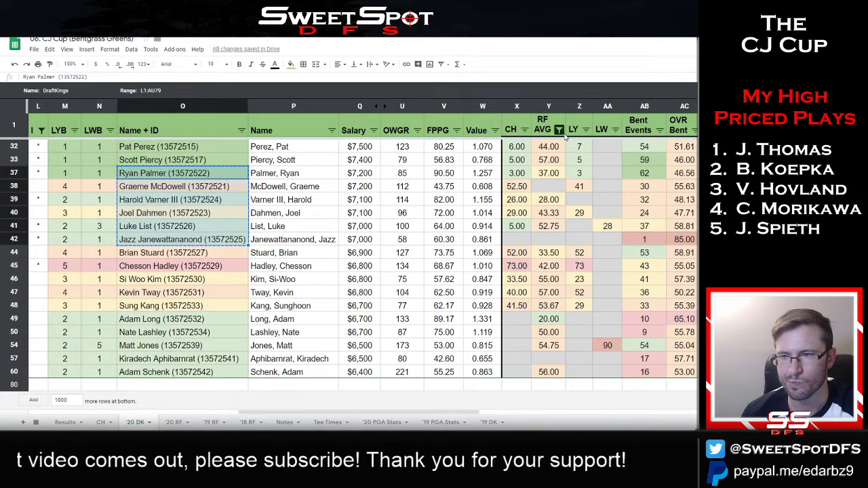
{"action": "left_click", "coordinate": [190, 215]}
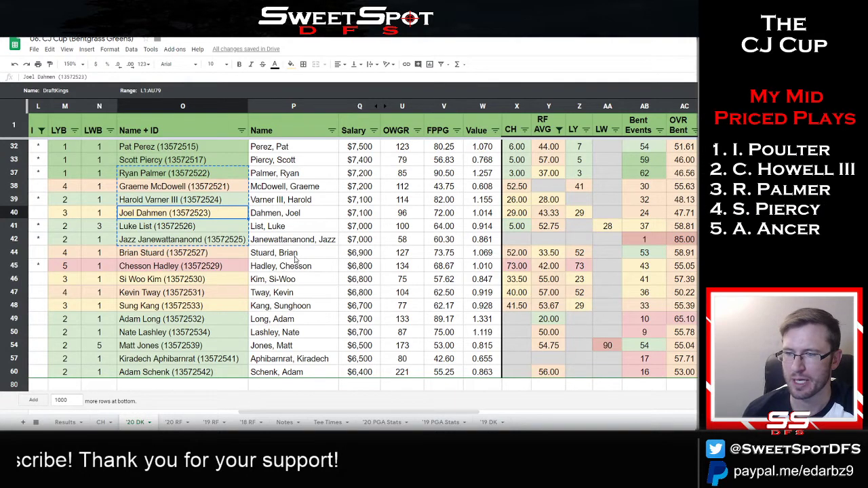
{"action": "left_click", "coordinate": [559, 130]}
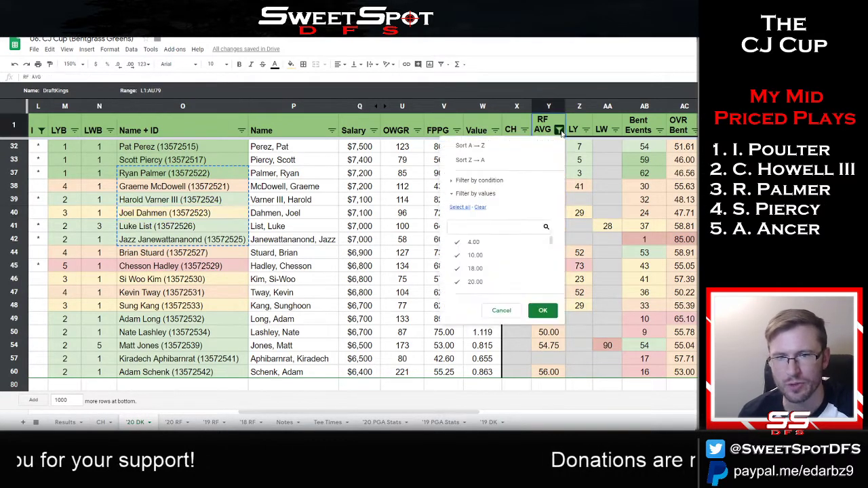
{"action": "left_click", "coordinate": [543, 310]}
{"action": "scroll", "coordinate": [260, 227], "scroll_direction": "down", "scroll_amount": 4}
{"action": "scroll", "coordinate": [260, 227], "scroll_direction": "down", "scroll_amount": 1}
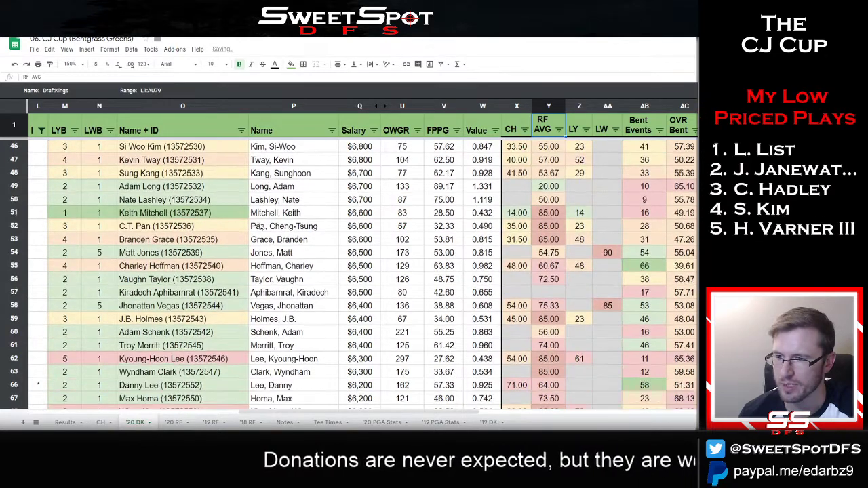
Look through the low-priced golfers in the stats sheet and copy Keith Mitchell's Name + ID entry.
{"action": "scroll", "coordinate": [260, 228], "scroll_direction": "down", "scroll_amount": 2}
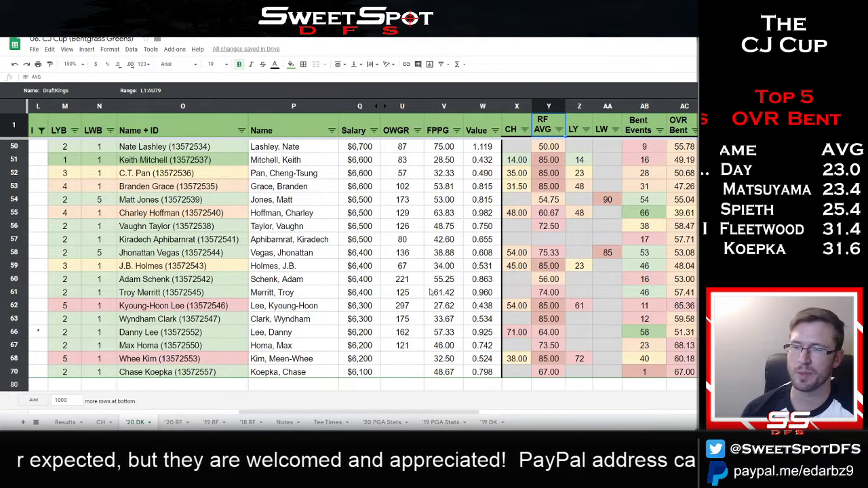
{"action": "scroll", "coordinate": [430, 288], "scroll_direction": "up", "scroll_amount": 2}
{"action": "scroll", "coordinate": [430, 288], "scroll_direction": "down", "scroll_amount": 1}
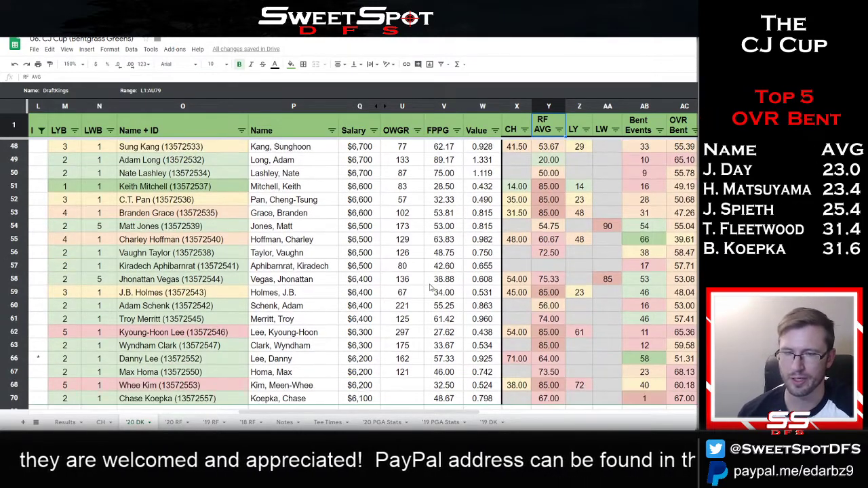
{"action": "left_click", "coordinate": [192, 190]}
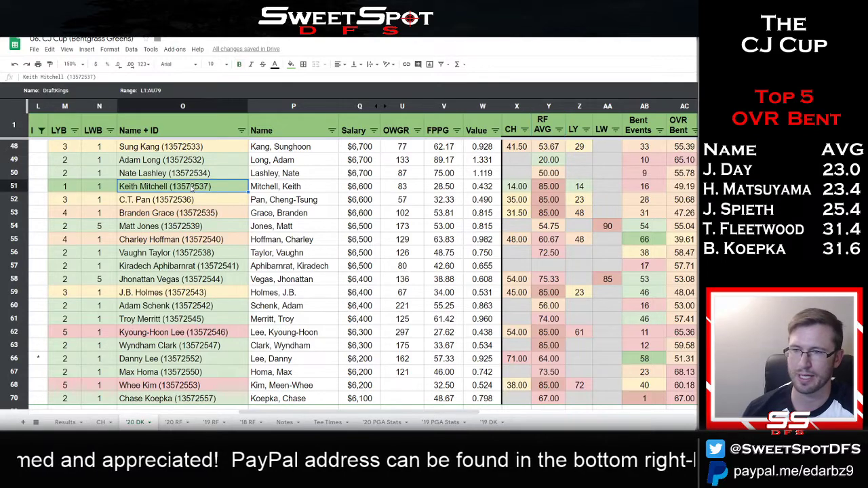
{"action": "key", "text": "ctrl+c"}
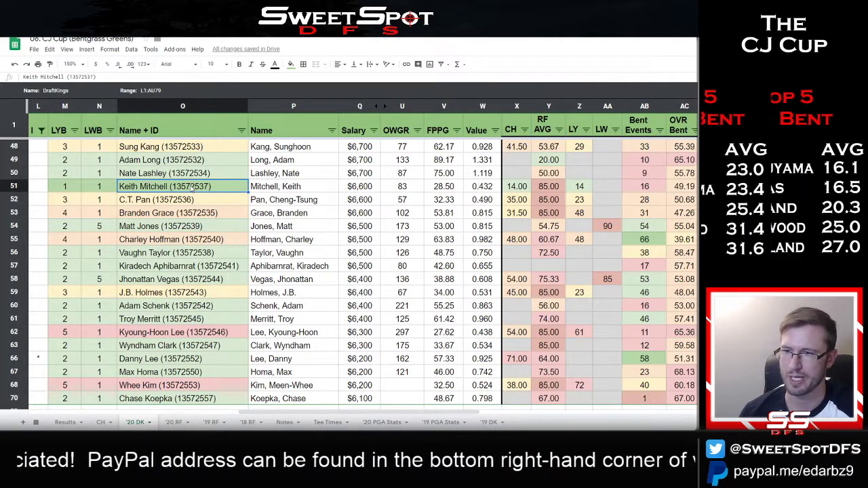
Switch to the Lineup Construction spreadsheet and paste the Keith Mitchell entry into lineup slots G25, H26 and H27.
{"action": "key", "text": "ctrl+Tab"}
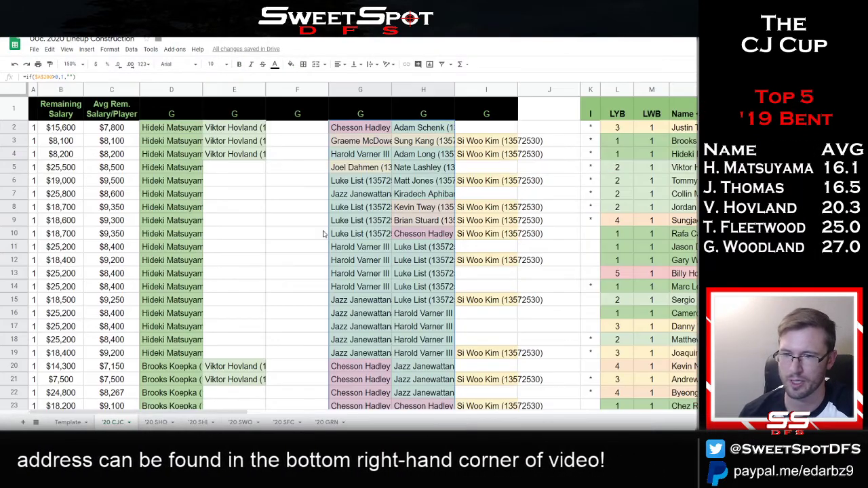
{"action": "scroll", "coordinate": [339, 265], "scroll_direction": "down", "scroll_amount": 3}
{"action": "left_click_drag", "start_coordinate": [360, 382], "coordinate": [423, 290]}
{"action": "left_click", "coordinate": [361, 293]}
{"action": "key", "text": "ctrl+v"}
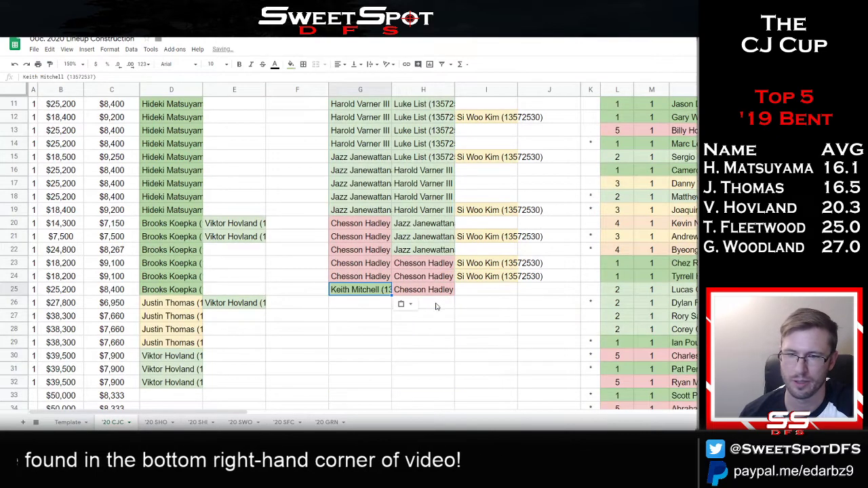
{"action": "left_click", "coordinate": [436, 305]}
{"action": "key", "text": "ctrl+v"}
{"action": "left_click", "coordinate": [439, 319]}
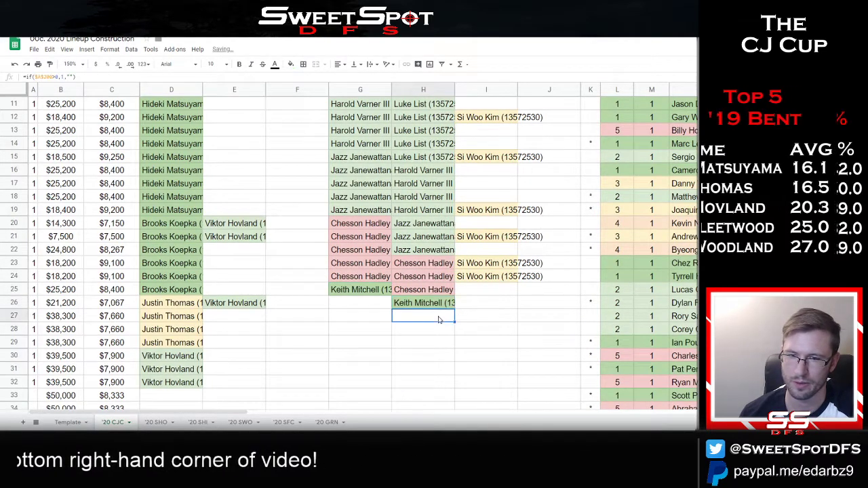
{"action": "key", "text": "ctrl+v"}
Copy C.T. Pan's Name + ID entry from the CJ Cup stats sheet into lineup slots G26 and H28.
{"action": "key", "text": "ctrl+shift+Tab"}
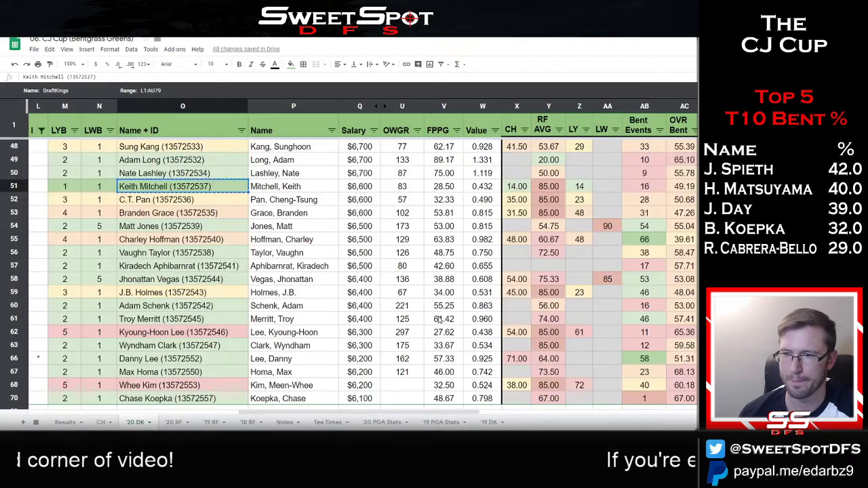
{"action": "left_click", "coordinate": [158, 197]}
{"action": "key", "text": "ctrl+c"}
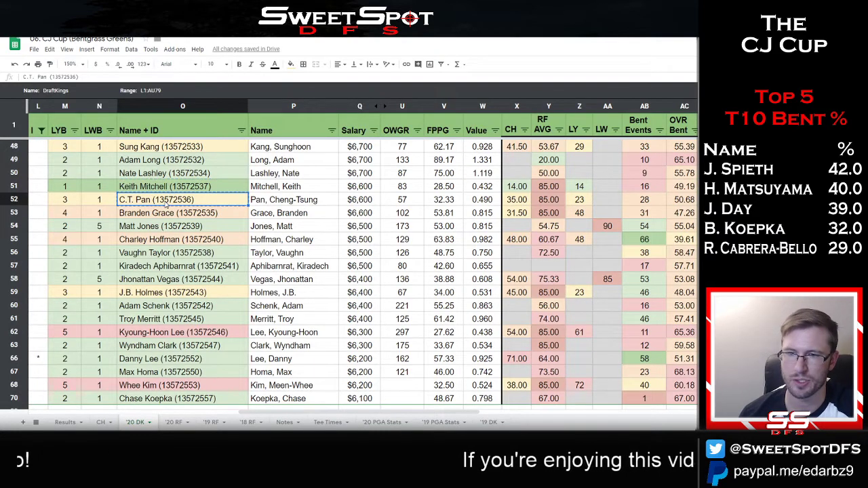
{"action": "key", "text": "ctrl+Tab"}
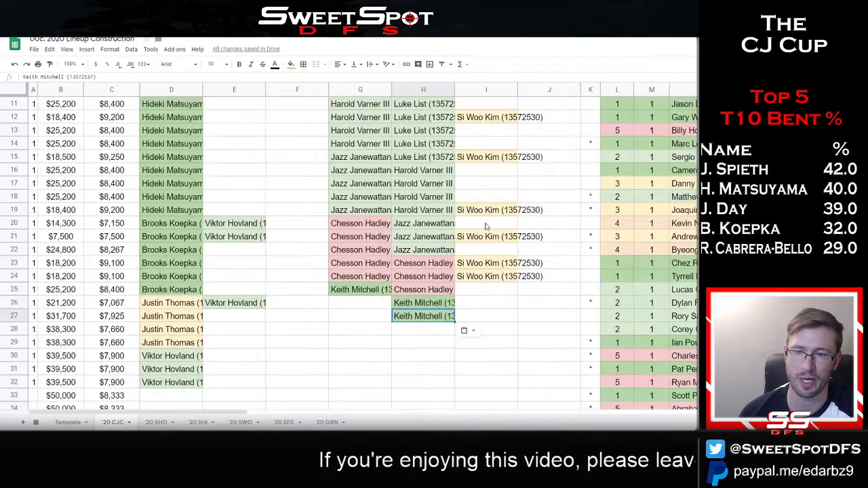
{"action": "key", "text": "ctrl+v"}
{"action": "left_click", "coordinate": [445, 332]}
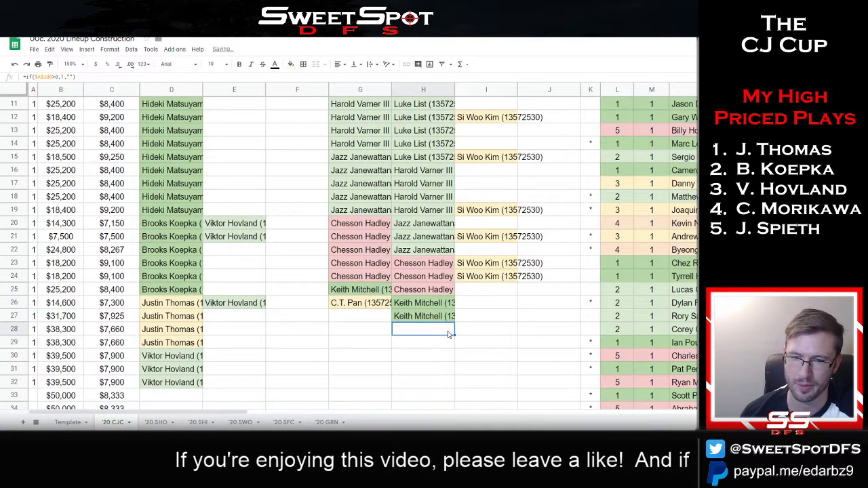
{"action": "key", "text": "ctrl+v"}
Copy Branden Grace's Name + ID entry from the stats sheet into lineup slots G27 and H29.
{"action": "key", "text": "ctrl+shift+Tab"}
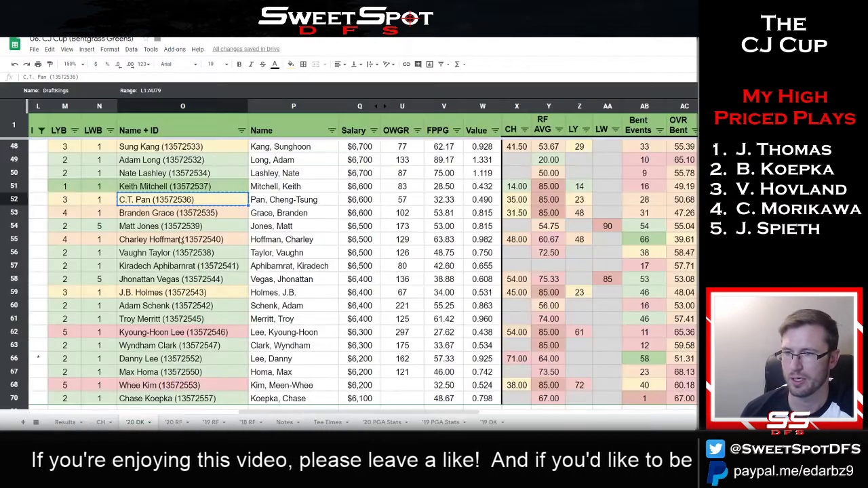
{"action": "left_click", "coordinate": [172, 214]}
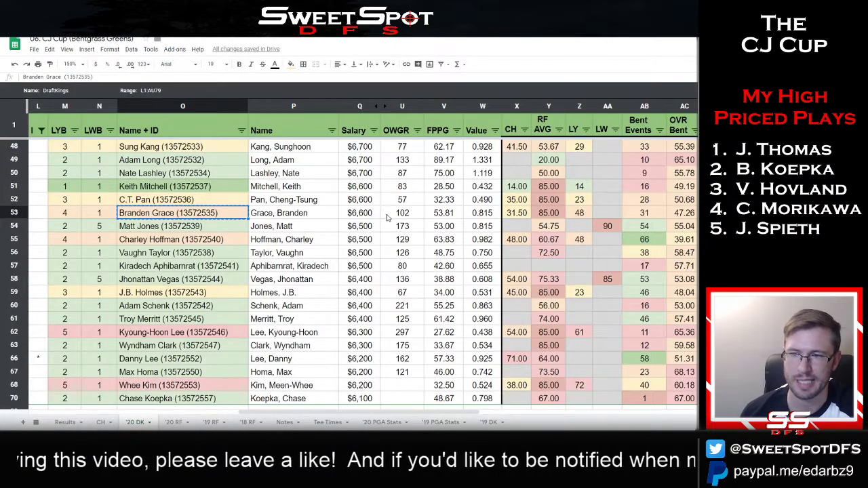
{"action": "key", "text": "ctrl+Tab"}
{"action": "left_click", "coordinate": [358, 316]}
{"action": "key", "text": "ctrl+v"}
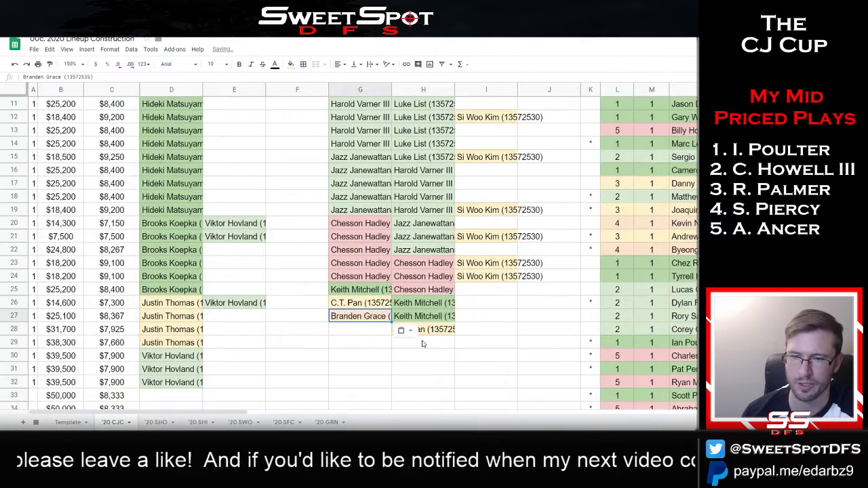
{"action": "left_click", "coordinate": [422, 344]}
{"action": "key", "text": "ctrl+v"}
Copy Charley Hoffman's Name + ID entry from the stats sheet into lineup slots G28 and H30.
{"action": "key", "text": "ctrl+shift+Tab"}
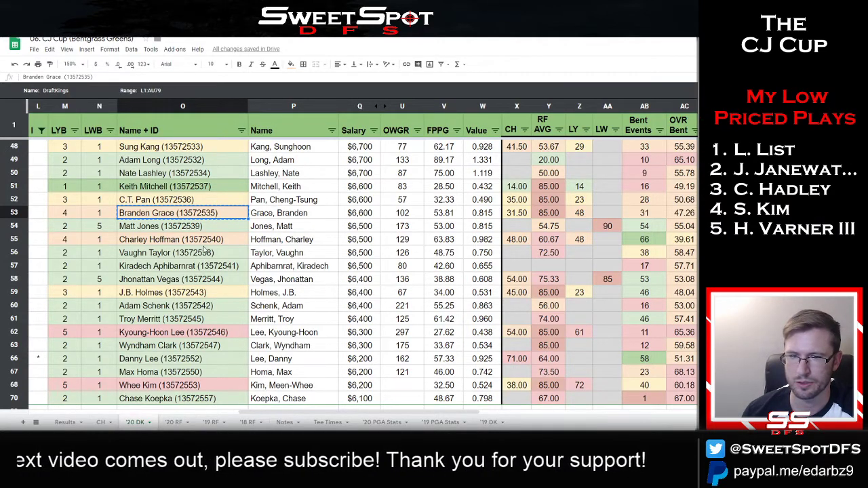
{"action": "key", "text": "Down"}
{"action": "key", "text": "Down"}
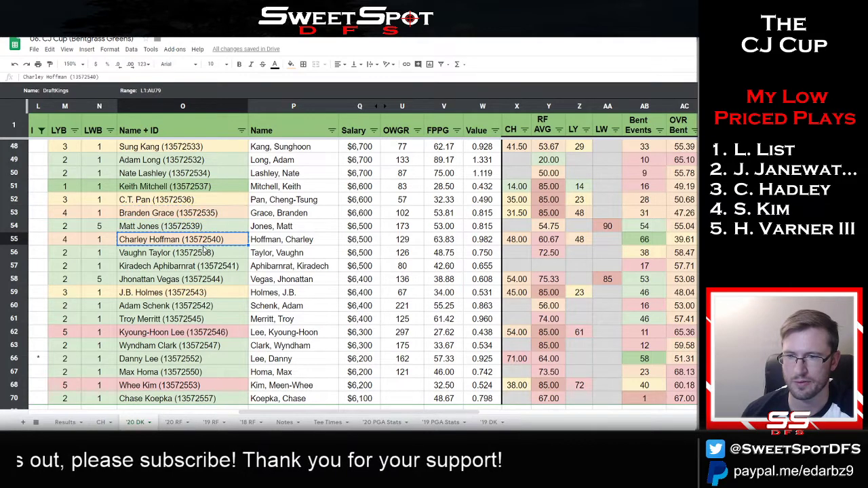
{"action": "key", "text": "ctrl+Tab"}
{"action": "left_click", "coordinate": [356, 330]}
{"action": "key", "text": "ctrl+v"}
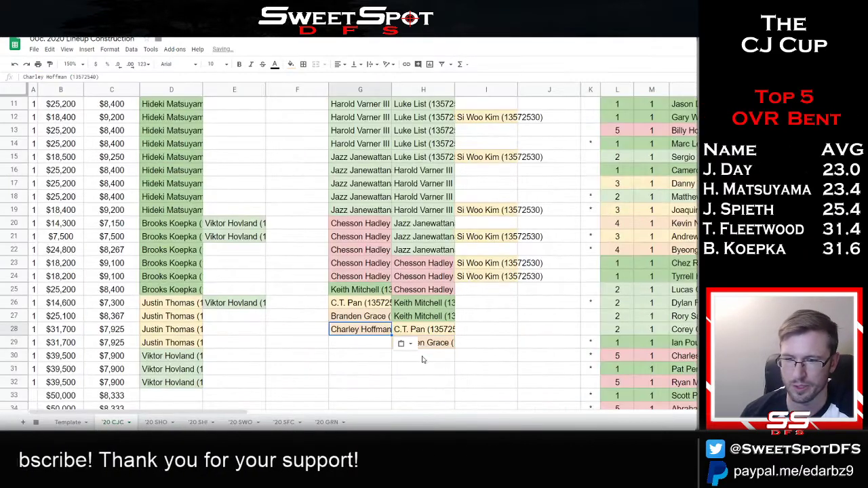
{"action": "left_click", "coordinate": [423, 356]}
{"action": "key", "text": "ctrl+v"}
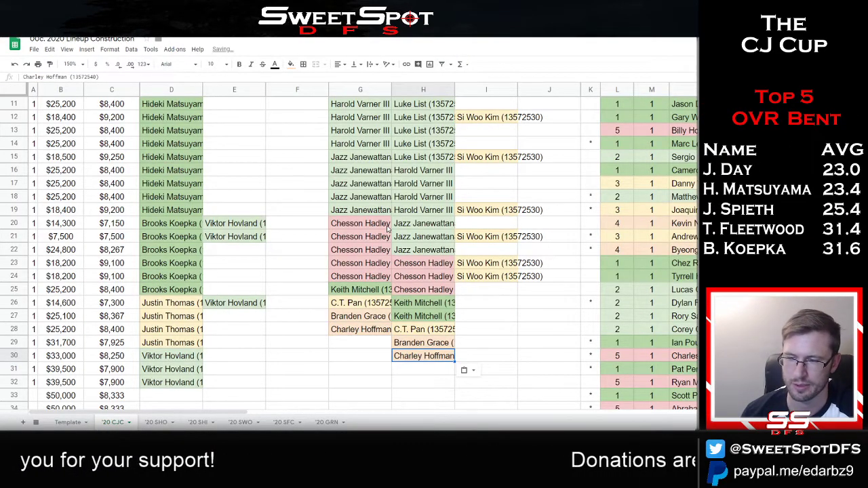
Copy J.B. Holmes's Name + ID entry from the stats sheet into lineup slots G29 and H31.
{"action": "key", "text": "ctrl+shift+Tab"}
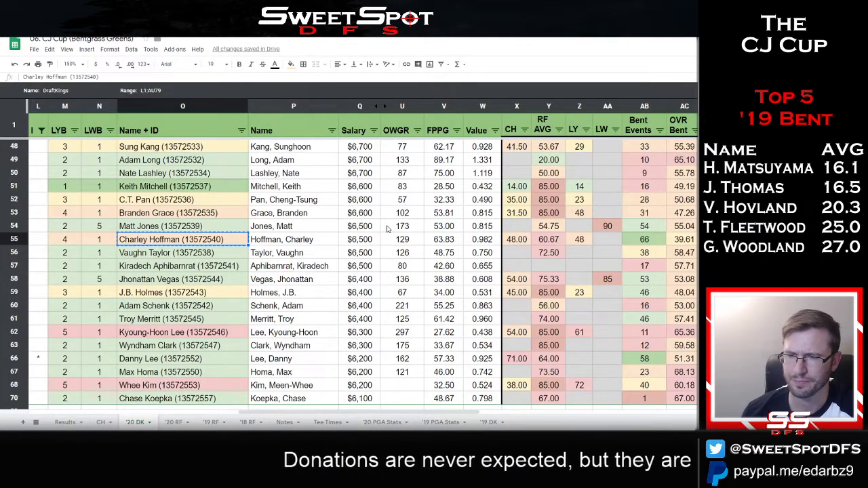
{"action": "left_click", "coordinate": [203, 296]}
{"action": "key", "text": "Escape"}
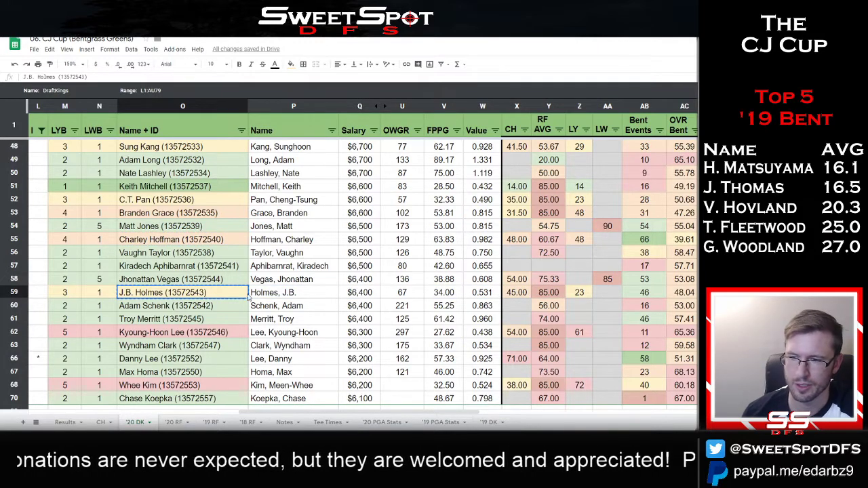
{"action": "key", "text": "ctrl+Tab"}
{"action": "key", "text": "ctrl+v"}
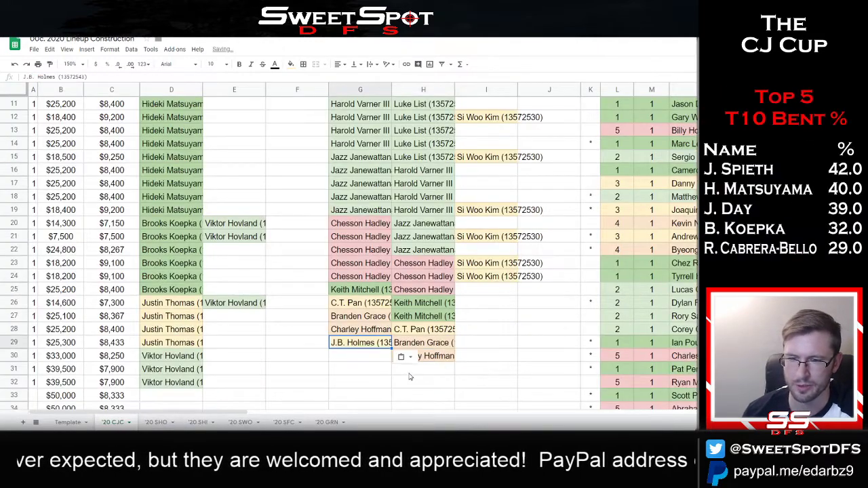
{"action": "left_click", "coordinate": [409, 374]}
{"action": "key", "text": "ctrl+v"}
{"action": "left_click", "coordinate": [420, 383]}
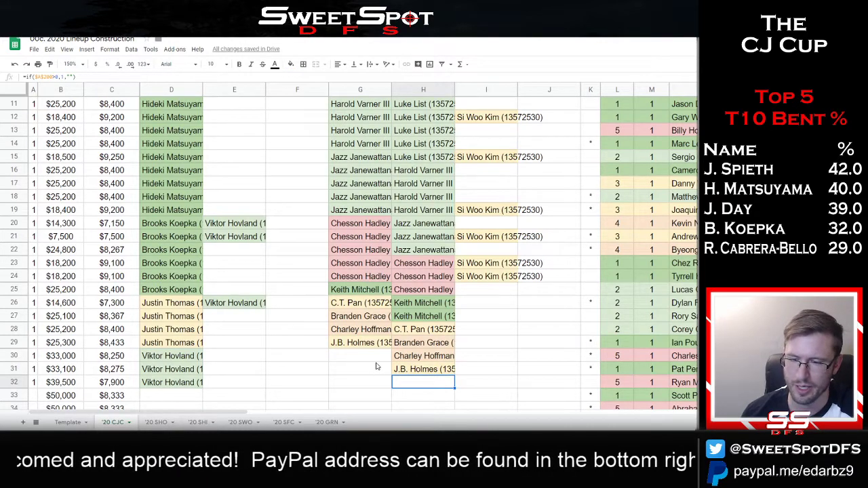
Copy Danny Lee's Name + ID entry from the stats sheet into lineup slots H32, G30 and G31.
{"action": "key", "text": "ctrl+Tab"}
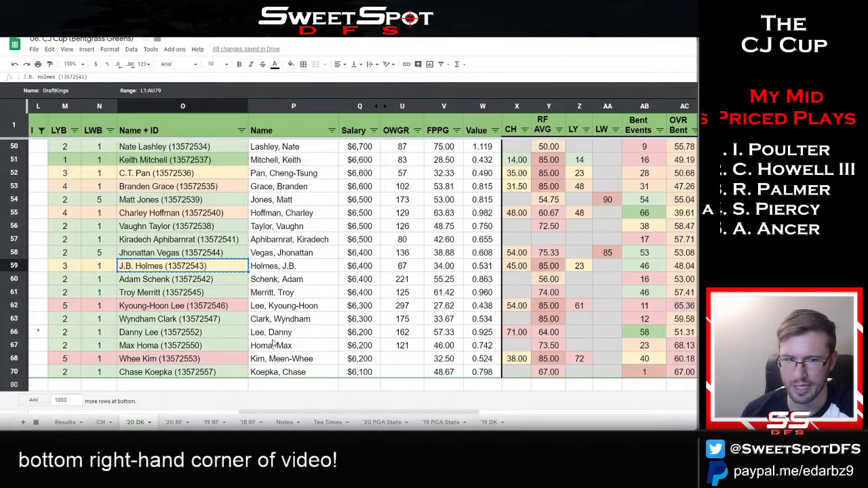
{"action": "left_click", "coordinate": [195, 334]}
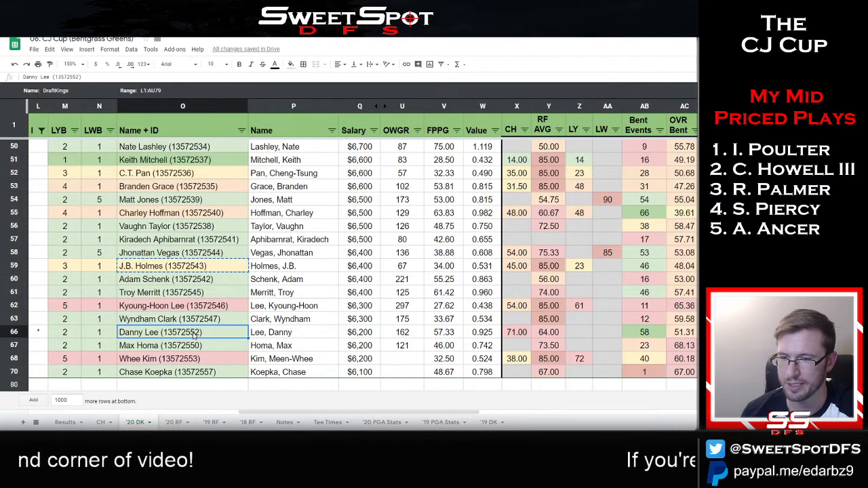
{"action": "key", "text": "ctrl+c"}
{"action": "key", "text": "ctrl+Tab"}
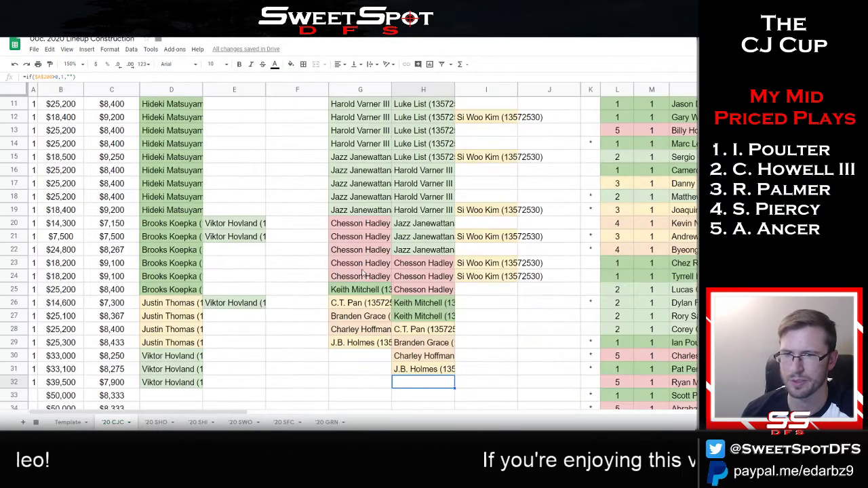
{"action": "scroll", "coordinate": [373, 257], "scroll_direction": "up", "scroll_amount": 5}
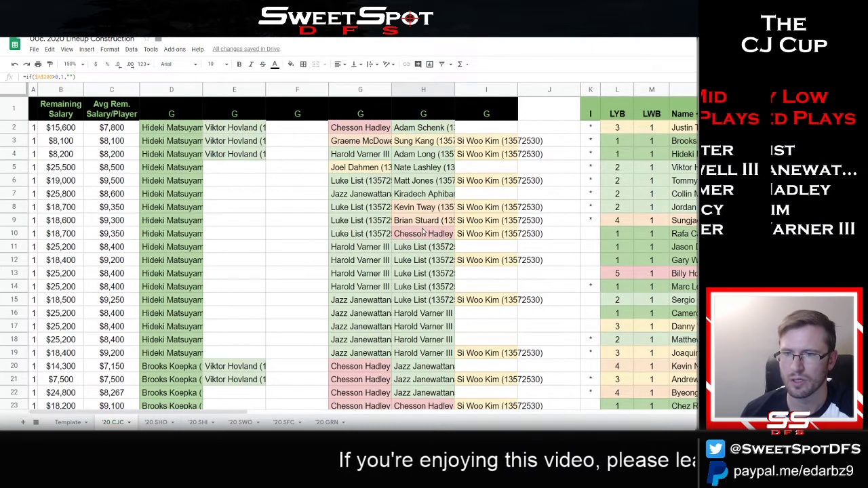
{"action": "key", "text": "ctrl+Down"}
{"action": "key", "text": "Down"}
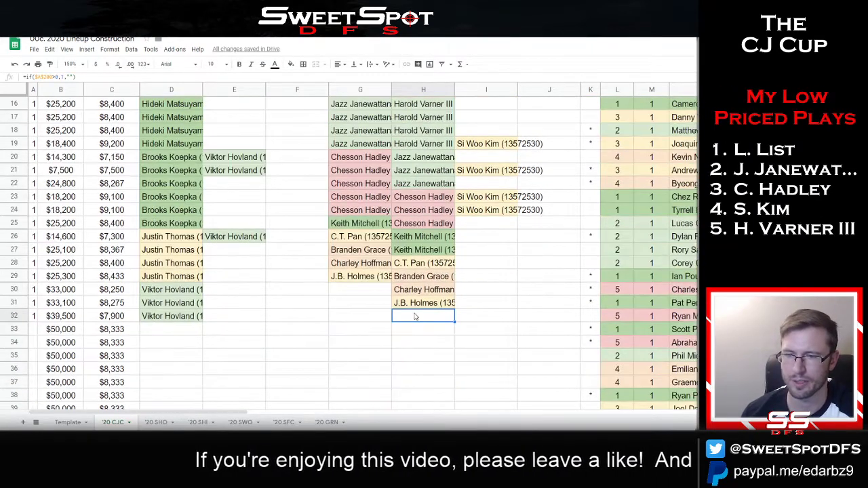
{"action": "key", "text": "ctrl+v"}
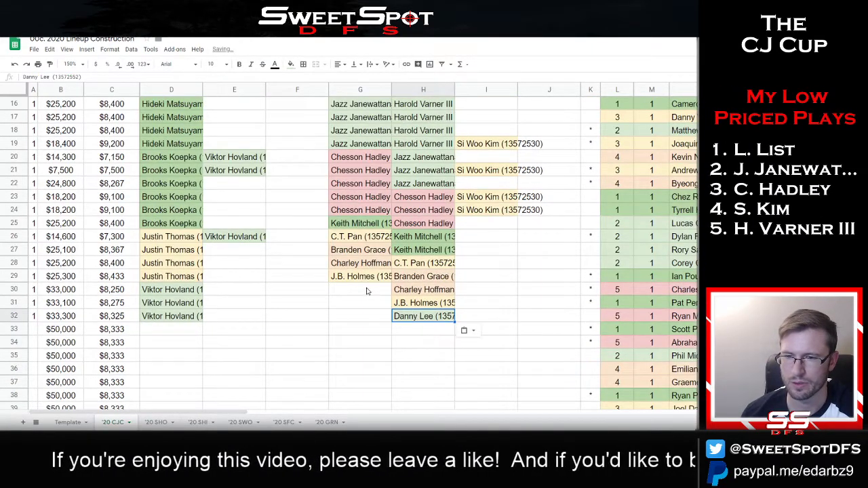
{"action": "left_click", "coordinate": [367, 292]}
{"action": "key", "text": "ctrl+v"}
{"action": "left_click", "coordinate": [363, 303]}
{"action": "key", "text": "ctrl+v"}
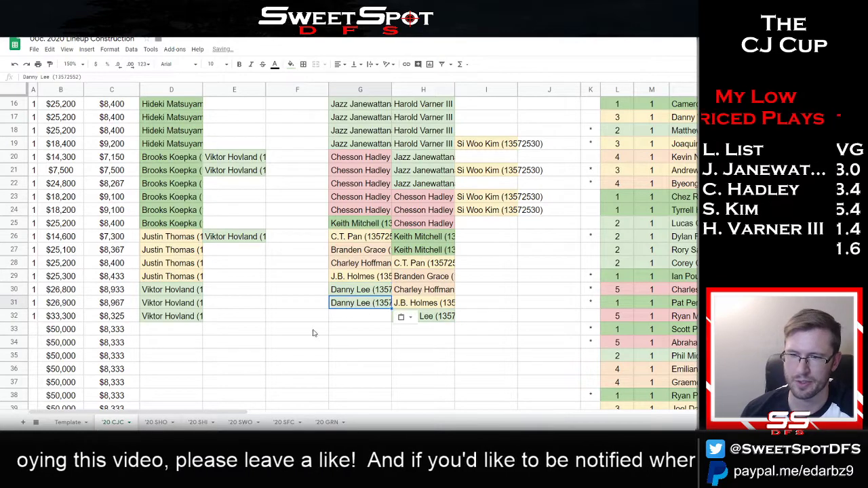
{"action": "scroll", "coordinate": [313, 332], "scroll_direction": "up", "scroll_amount": 5}
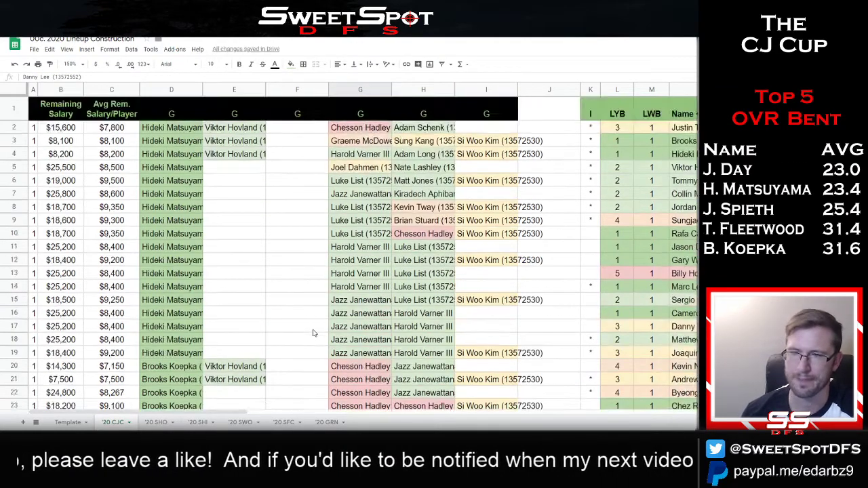
{"action": "key", "text": "ctrl+Tab"}
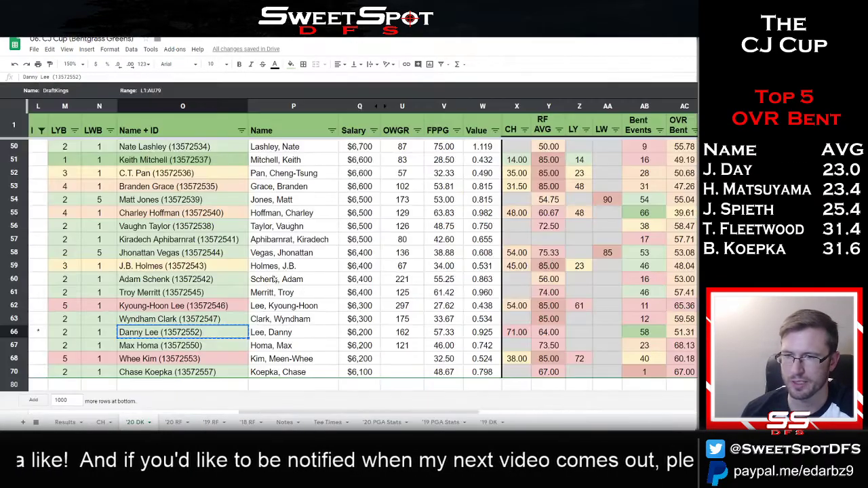
{"action": "left_click_drag", "start_coordinate": [555, 161], "coordinate": [148, 228]}
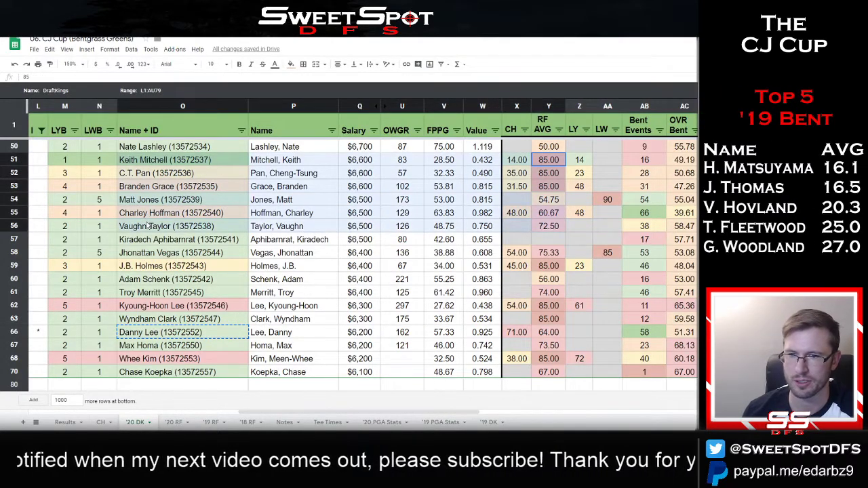
{"action": "left_click", "coordinate": [179, 233]}
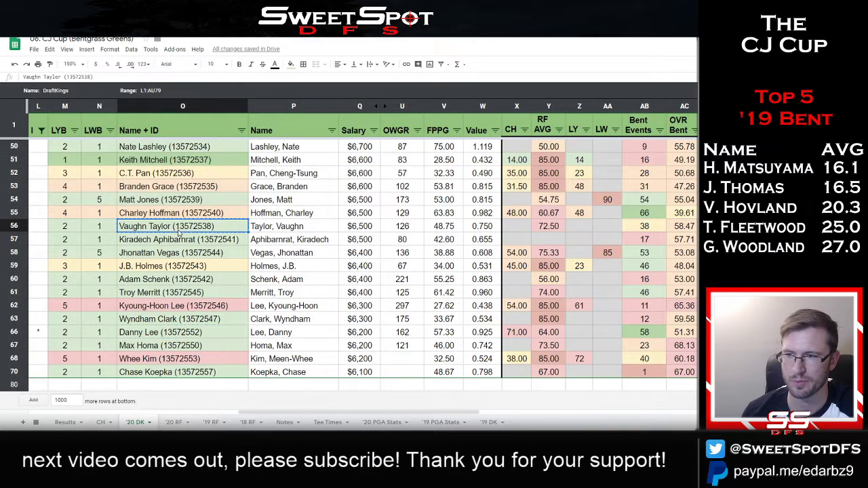
{"action": "key", "text": "ctrl+Tab"}
{"action": "scroll", "coordinate": [353, 348], "scroll_direction": "down", "scroll_amount": 5}
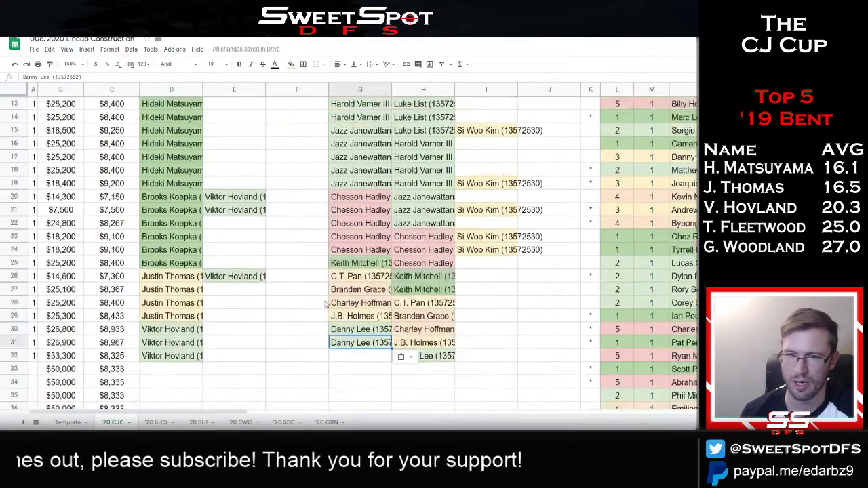
{"action": "left_click", "coordinate": [370, 330]}
{"action": "key", "text": "ctrl+v"}
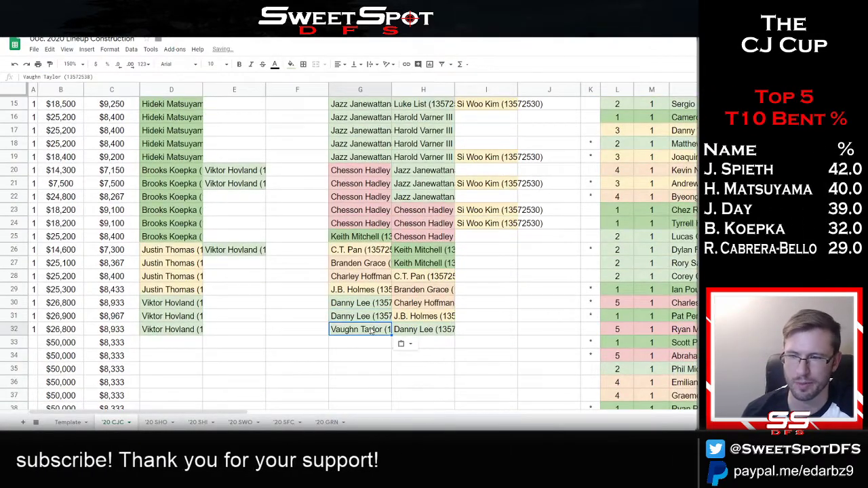
Copy Kevin Streelman's Name + ID entry from the stats sheet into lineup slots G33, H33 and H34.
{"action": "key", "text": "ctrl+shift+Tab"}
{"action": "scroll", "coordinate": [308, 279], "scroll_direction": "up", "scroll_amount": 3}
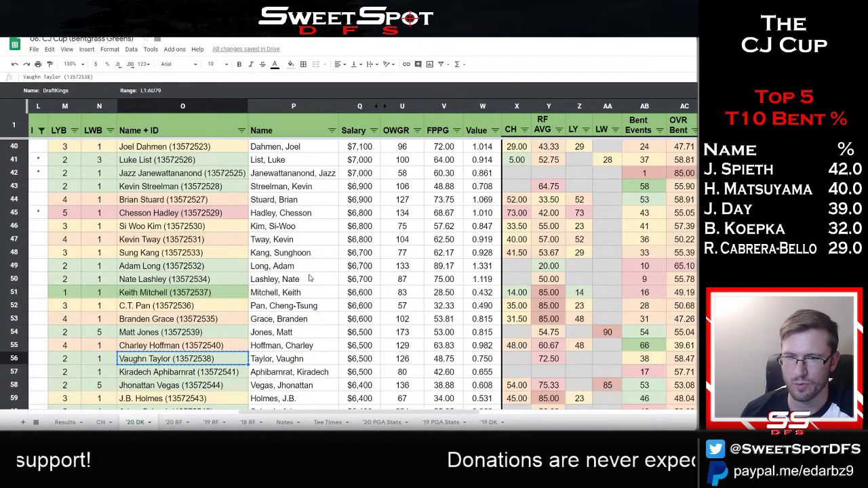
{"action": "scroll", "coordinate": [309, 279], "scroll_direction": "up", "scroll_amount": 2}
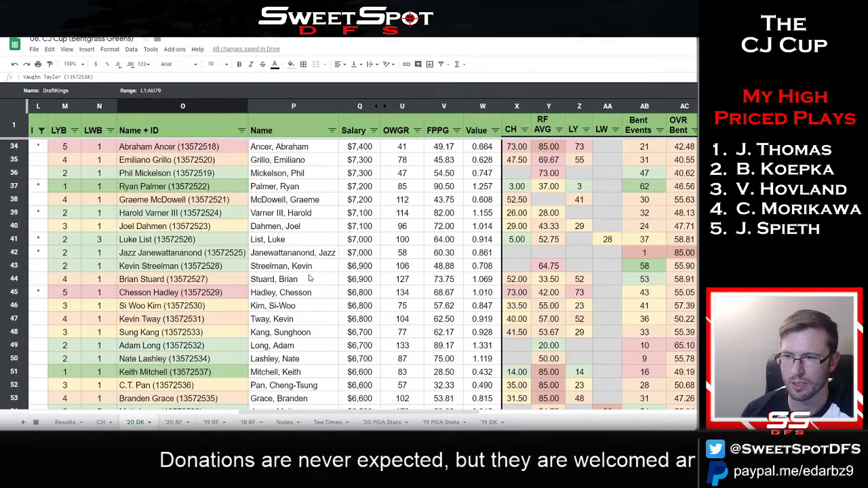
{"action": "left_click", "coordinate": [179, 270]}
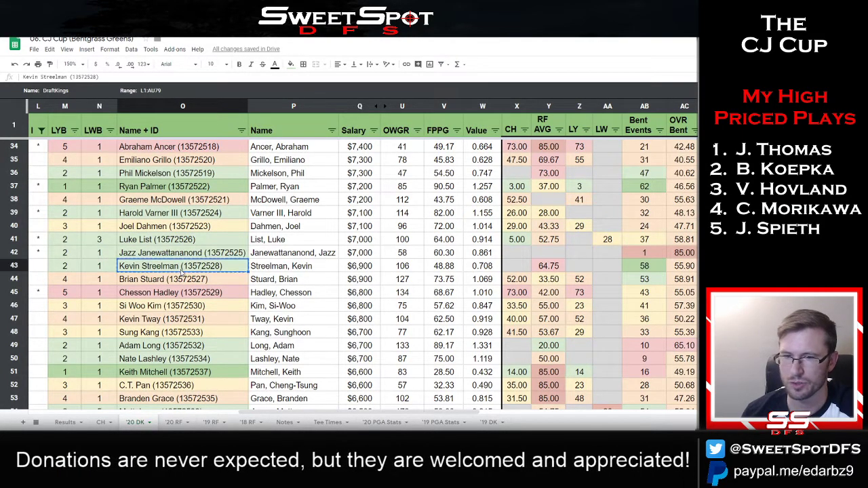
{"action": "key", "text": "ctrl+Tab"}
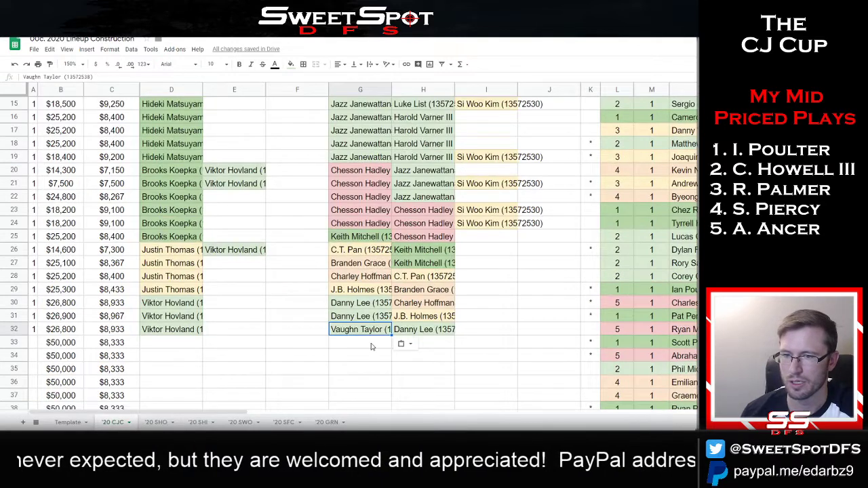
{"action": "left_click", "coordinate": [371, 347]}
{"action": "type", "text": "Kevin Streelman (13572528)"}
{"action": "left_click", "coordinate": [410, 343]}
{"action": "type", "text": "Kevin Streelman (13572528)"}
{"action": "left_click", "coordinate": [411, 356]}
{"action": "type", "text": "Kevin Streelman (13572528)"}
{"action": "scroll", "coordinate": [405, 270], "scroll_direction": "down", "scroll_amount": 2}
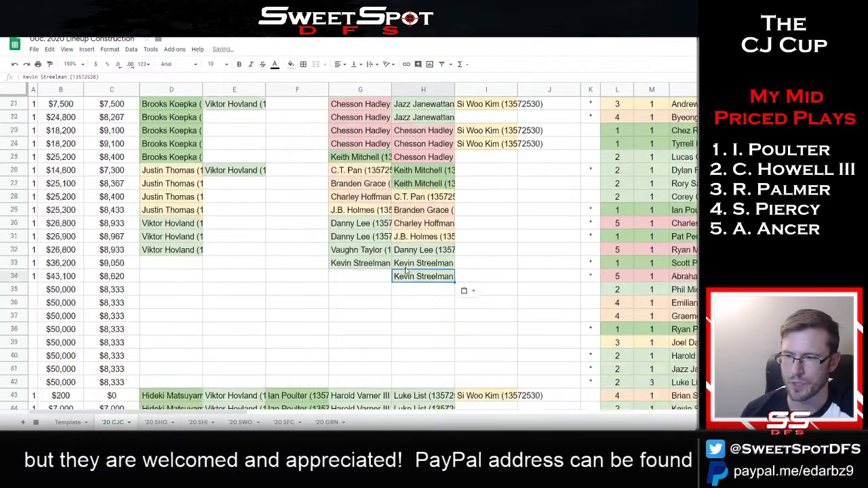
Randomize the order of the golfer pairs in the range G2:H41.
{"action": "scroll", "coordinate": [406, 270], "scroll_direction": "down", "scroll_amount": 1}
{"action": "left_click", "coordinate": [422, 345]}
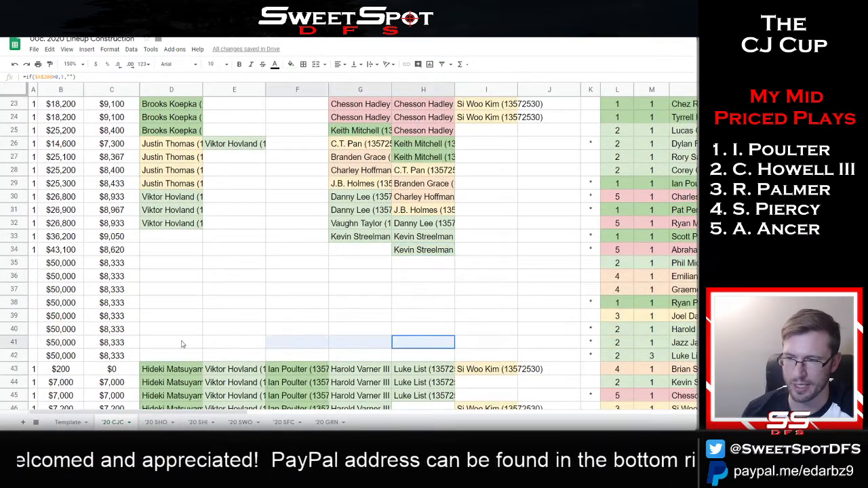
{"action": "key", "text": "shift+Left"}
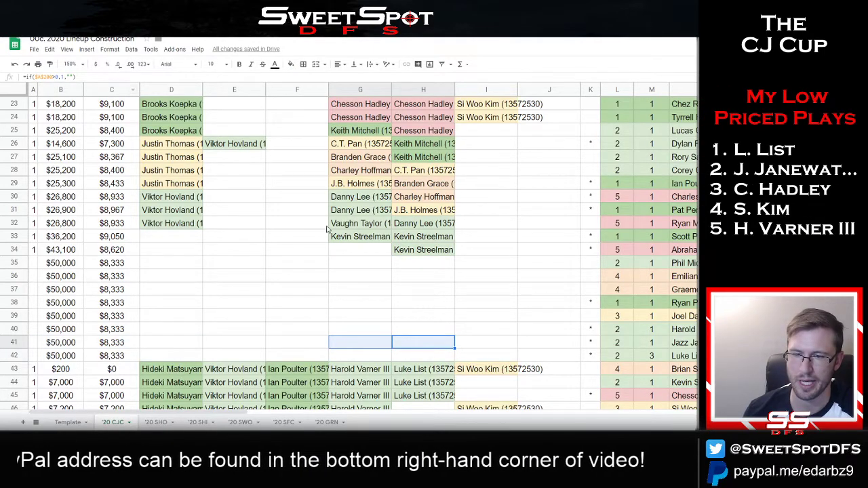
{"action": "scroll", "coordinate": [440, 266], "scroll_direction": "up", "scroll_amount": 5}
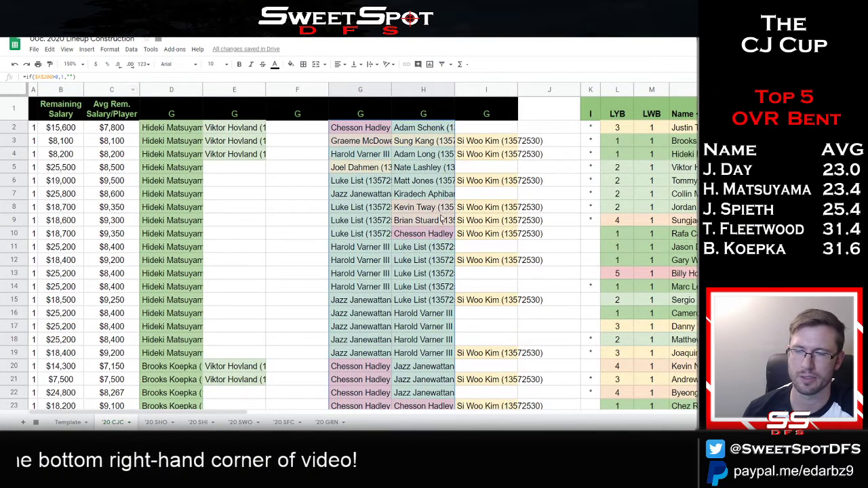
{"action": "right_click", "coordinate": [371, 203]}
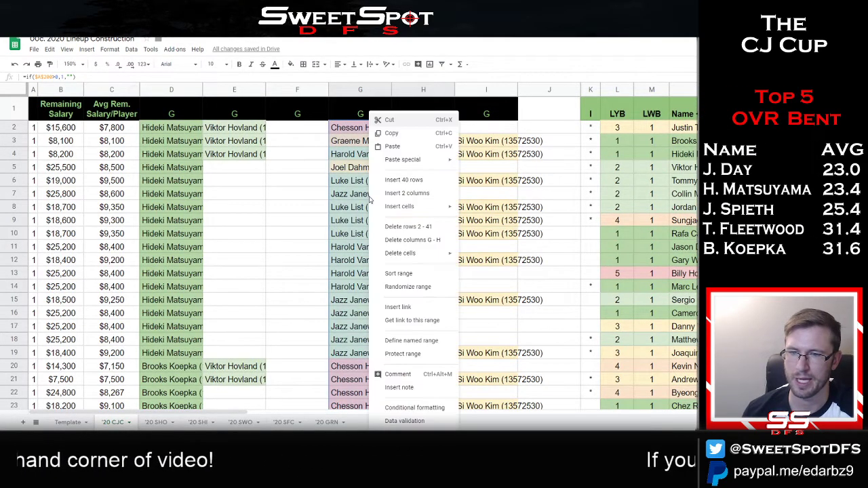
{"action": "left_click", "coordinate": [425, 287]}
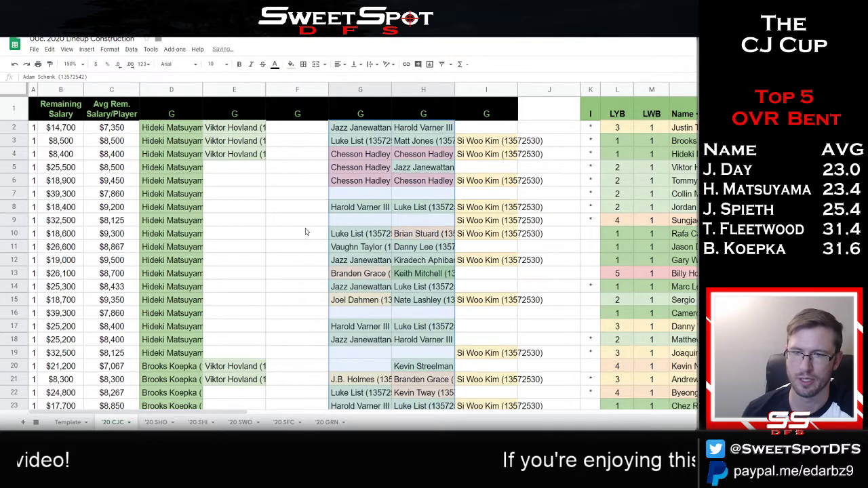
{"action": "scroll", "coordinate": [303, 224], "scroll_direction": "down", "scroll_amount": 4}
{"action": "scroll", "coordinate": [303, 221], "scroll_direction": "down", "scroll_amount": 1}
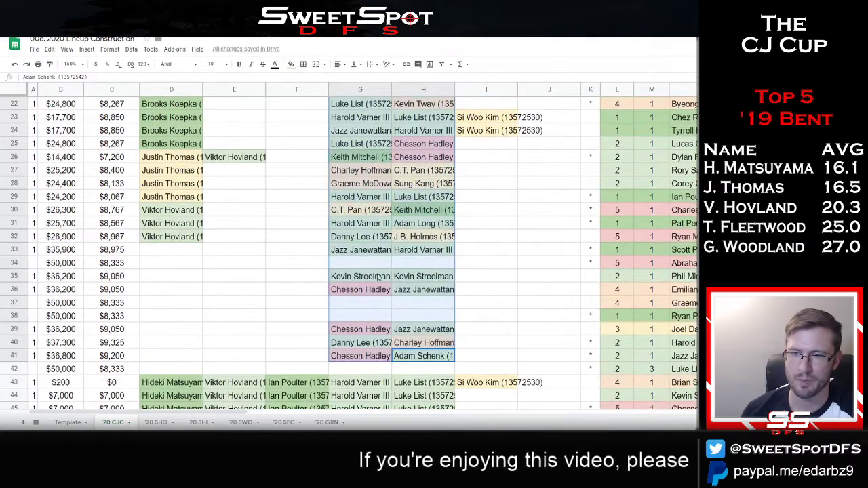
Randomize the G2:H41 golfer pairs two more times.
{"action": "scroll", "coordinate": [414, 258], "scroll_direction": "up", "scroll_amount": 8}
{"action": "scroll", "coordinate": [400, 248], "scroll_direction": "down", "scroll_amount": 6}
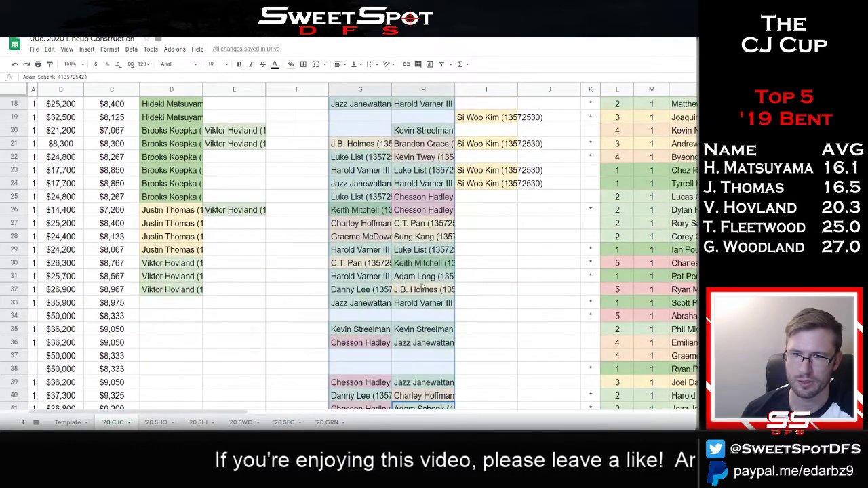
{"action": "right_click", "coordinate": [394, 241]}
{"action": "left_click", "coordinate": [434, 287]}
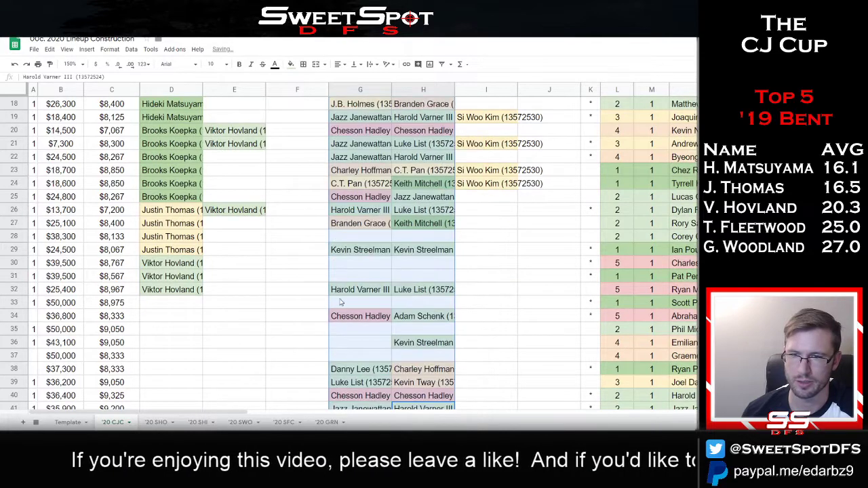
{"action": "right_click", "coordinate": [390, 202]}
{"action": "left_click", "coordinate": [424, 287]}
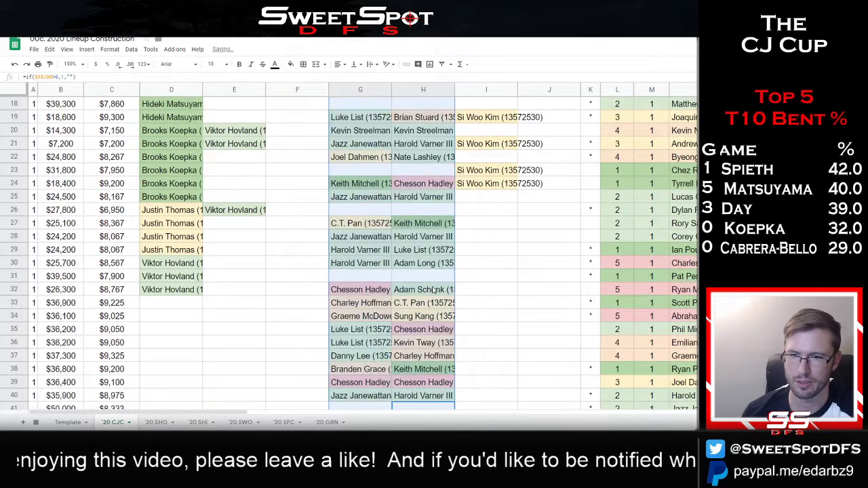
Shuffle the range G2:H41 once more and check how the pairs fall across the lineups.
{"action": "scroll", "coordinate": [416, 293], "scroll_direction": "up", "scroll_amount": 3}
{"action": "scroll", "coordinate": [415, 293], "scroll_direction": "up", "scroll_amount": 3}
{"action": "right_click", "coordinate": [424, 250]}
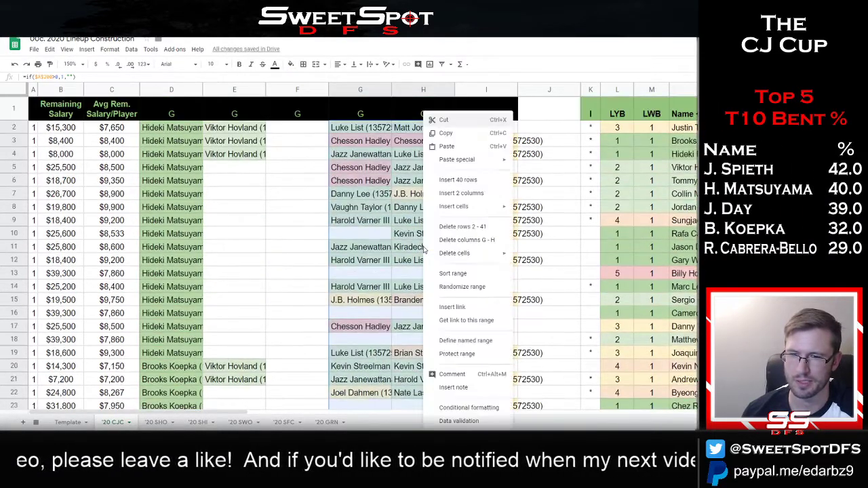
{"action": "left_click", "coordinate": [438, 290]}
{"action": "scroll", "coordinate": [447, 289], "scroll_direction": "down", "scroll_amount": 5}
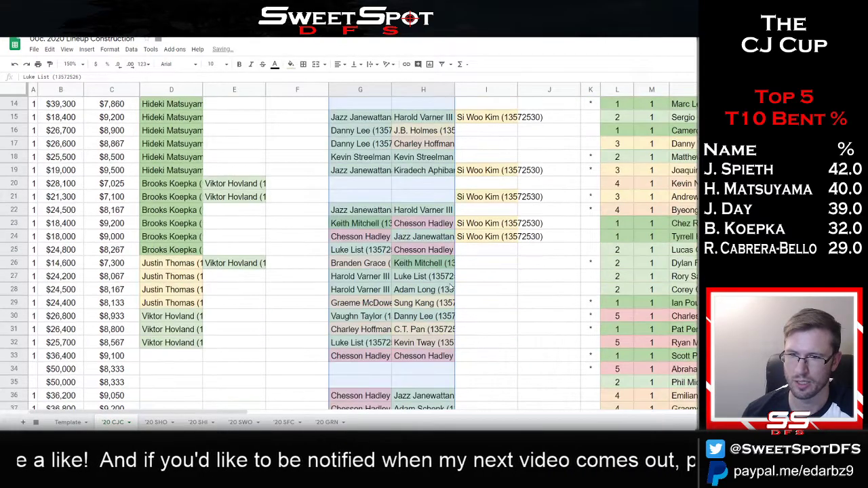
{"action": "scroll", "coordinate": [447, 285], "scroll_direction": "up", "scroll_amount": 5}
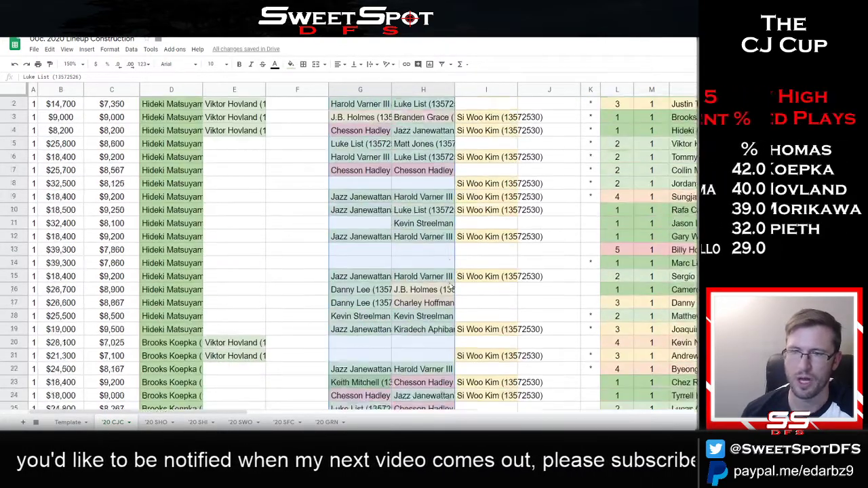
Randomize only the column H golfers, H2:H41, three times so they are mixed independently of column G.
{"action": "left_click", "coordinate": [423, 89]}
{"action": "right_click", "coordinate": [428, 130]}
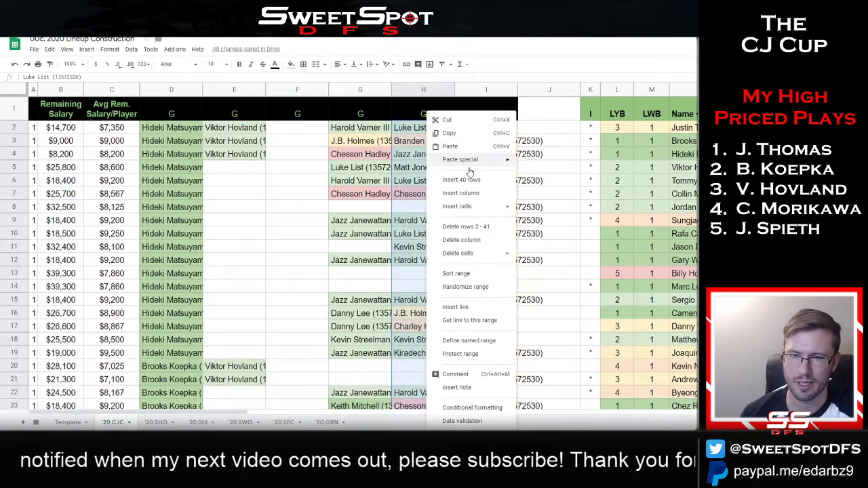
{"action": "left_click", "coordinate": [468, 290]}
{"action": "scroll", "coordinate": [441, 252], "scroll_direction": "down", "scroll_amount": 2}
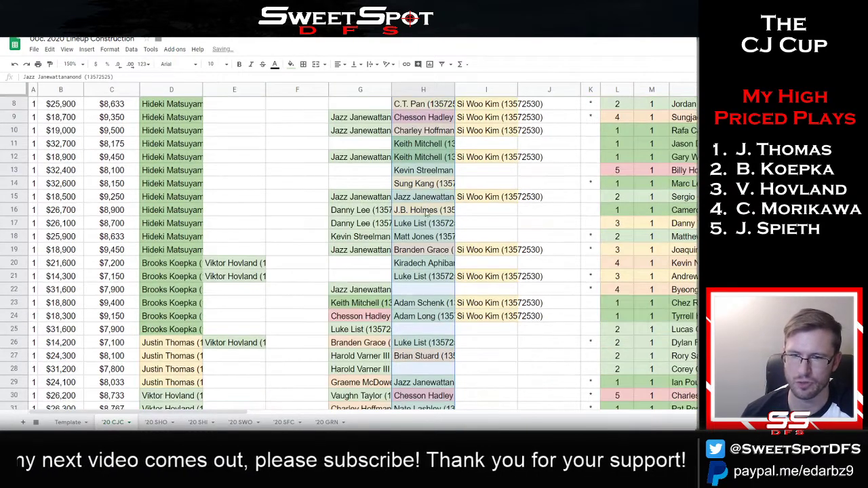
{"action": "right_click", "coordinate": [427, 213]}
{"action": "left_click", "coordinate": [483, 288]}
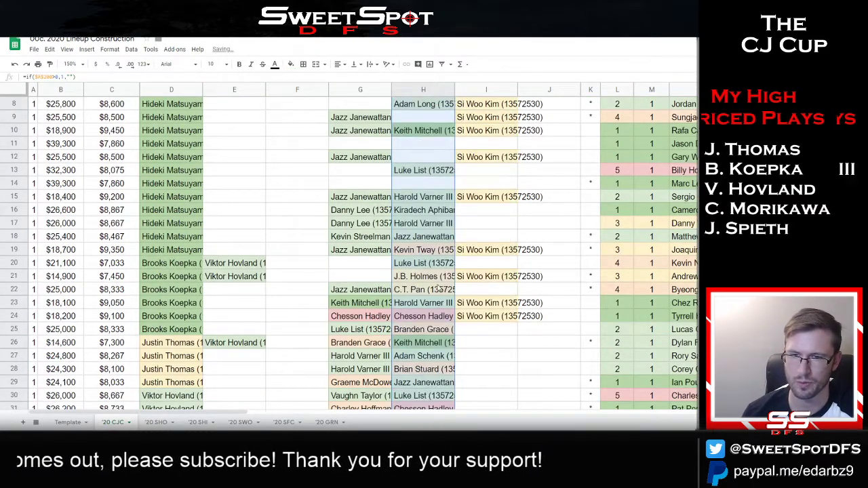
{"action": "right_click", "coordinate": [440, 135]}
{"action": "left_click", "coordinate": [496, 309]}
{"action": "scroll", "coordinate": [446, 278], "scroll_direction": "down", "scroll_amount": 6}
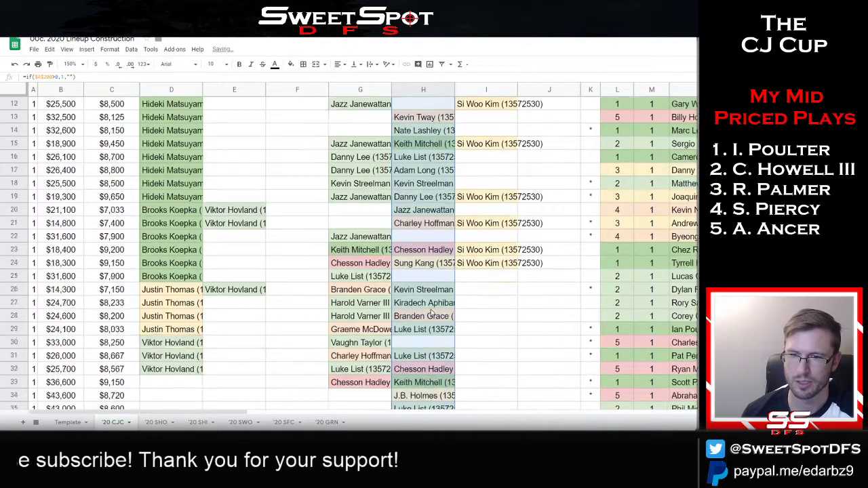
Randomize only the column G golfers, G2:G41, three times.
{"action": "scroll", "coordinate": [444, 278], "scroll_direction": "up", "scroll_amount": 8}
{"action": "scroll", "coordinate": [434, 285], "scroll_direction": "down", "scroll_amount": 6}
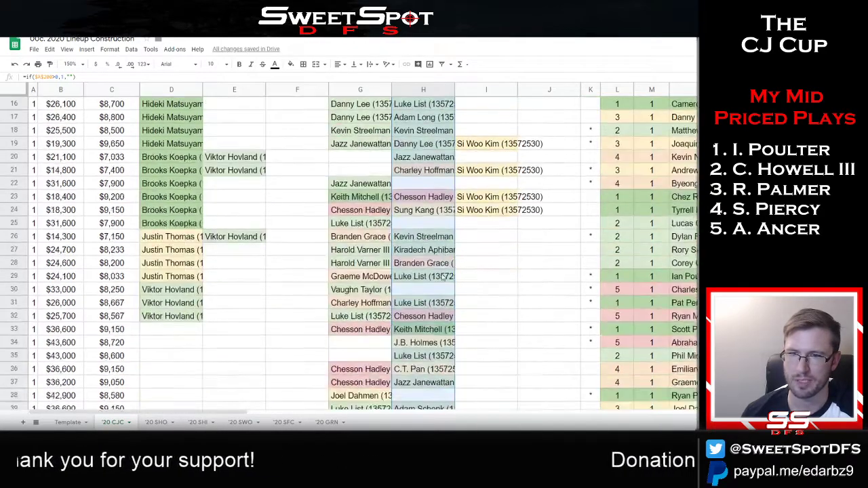
{"action": "scroll", "coordinate": [380, 336], "scroll_direction": "down", "scroll_amount": 2}
{"action": "scroll", "coordinate": [374, 337], "scroll_direction": "up", "scroll_amount": 8}
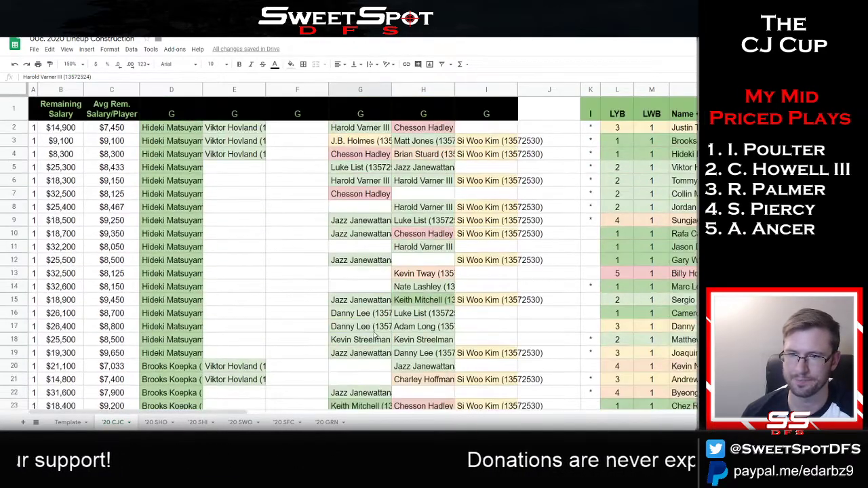
{"action": "left_click", "coordinate": [366, 129]}
{"action": "key", "text": "ctrl+shift+Down"}
{"action": "right_click", "coordinate": [369, 139]}
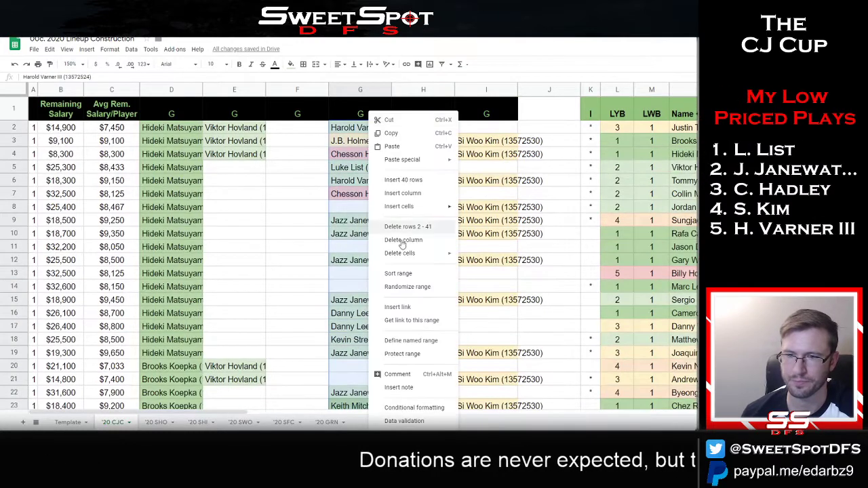
{"action": "left_click", "coordinate": [390, 286]}
{"action": "right_click", "coordinate": [386, 287]}
{"action": "left_click", "coordinate": [428, 288]}
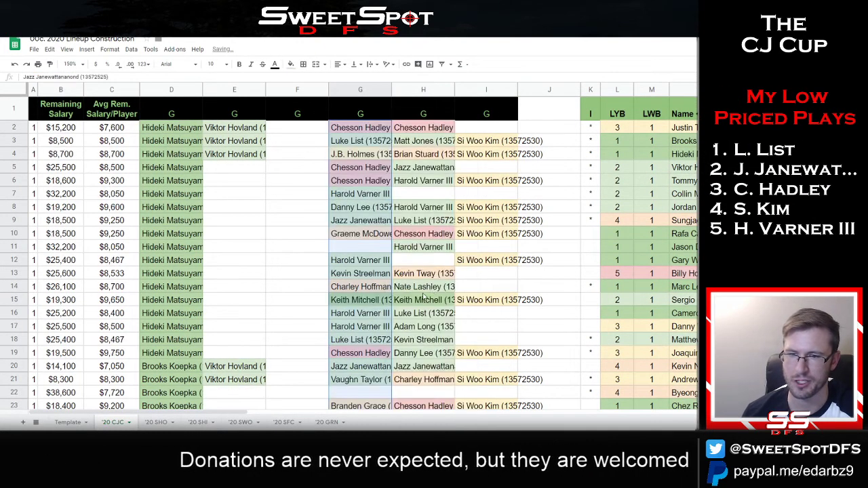
{"action": "right_click", "coordinate": [356, 287]}
{"action": "left_click", "coordinate": [397, 287]}
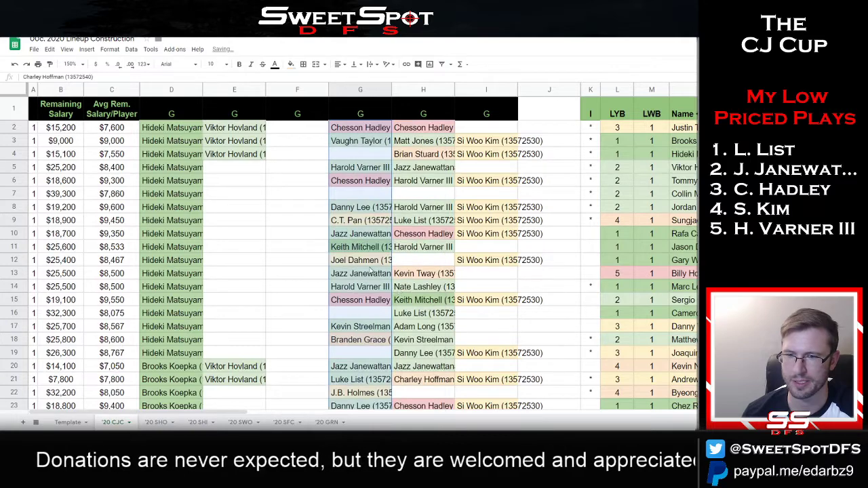
Enter the duplicate-check formula =if(G2=H2,1,"") in cell J2.
{"action": "scroll", "coordinate": [407, 258], "scroll_direction": "down", "scroll_amount": 7}
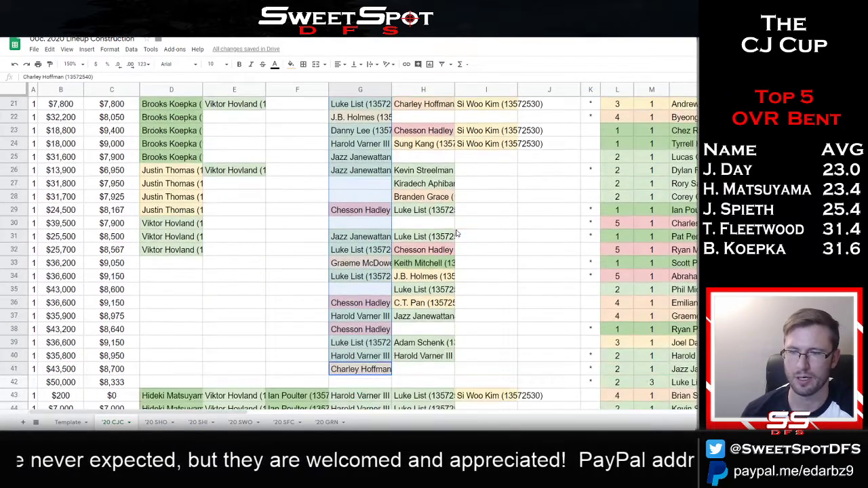
{"action": "scroll", "coordinate": [457, 234], "scroll_direction": "up", "scroll_amount": 7}
{"action": "left_click", "coordinate": [549, 129]}
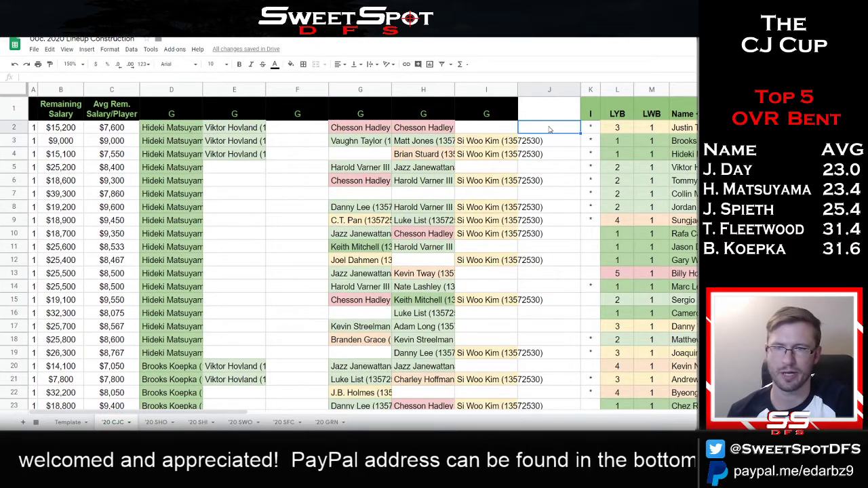
{"action": "double_click", "coordinate": [550, 128]}
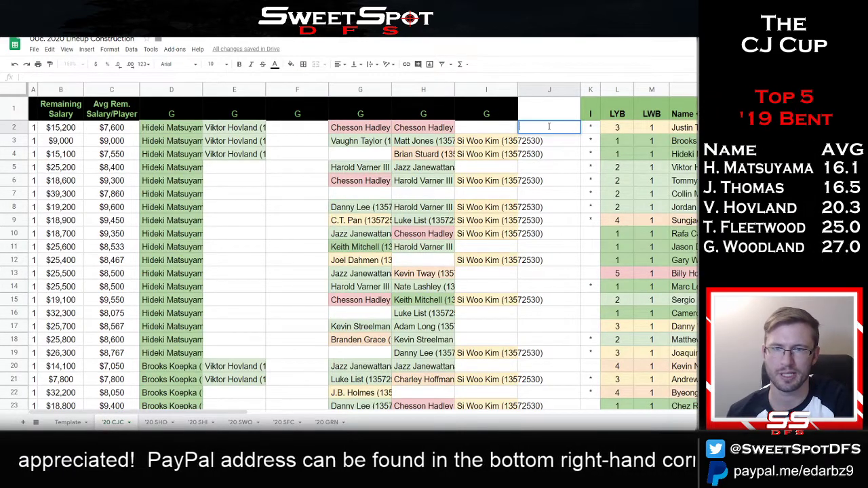
{"action": "type", "text": "=if("}
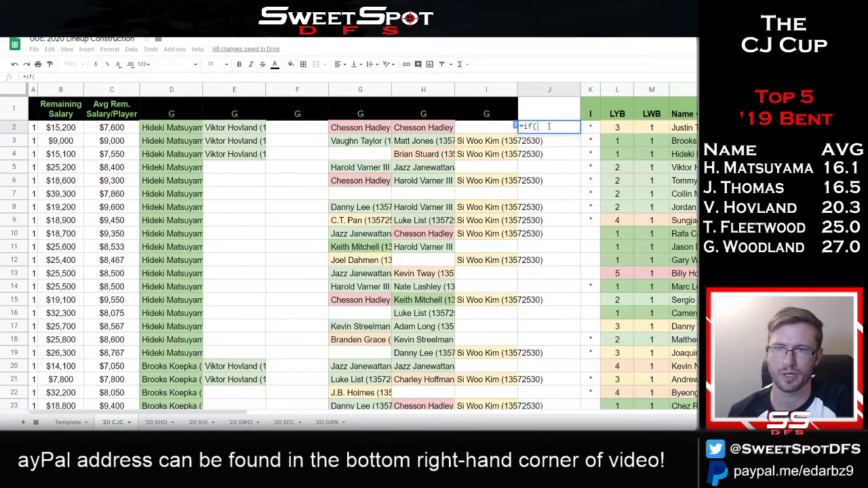
{"action": "type", "text": "G2"}
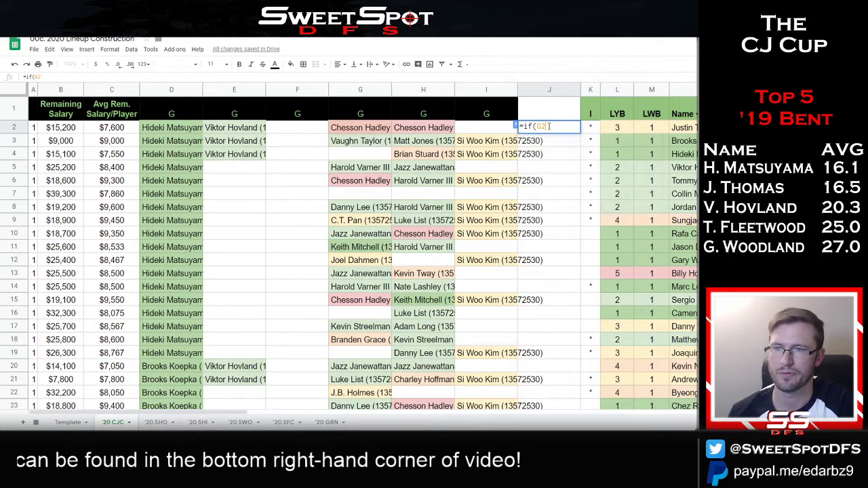
{"action": "type", "text": "=H2"}
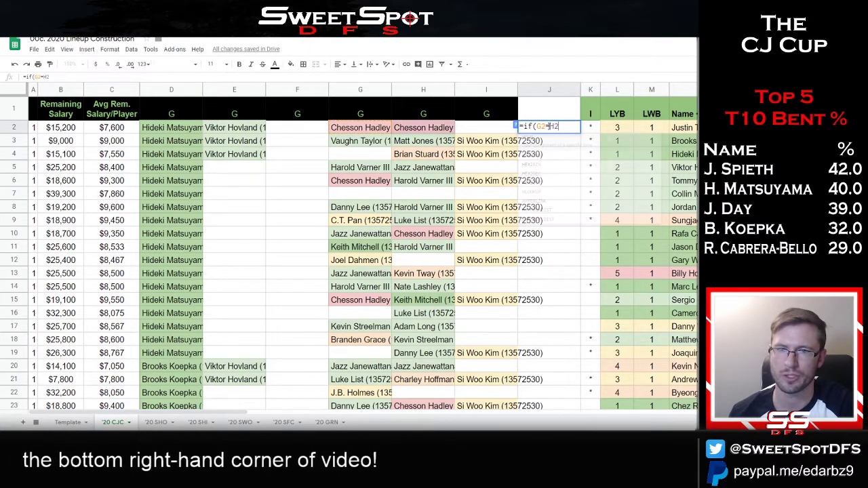
{"action": "type", "text": ",1,0)"}
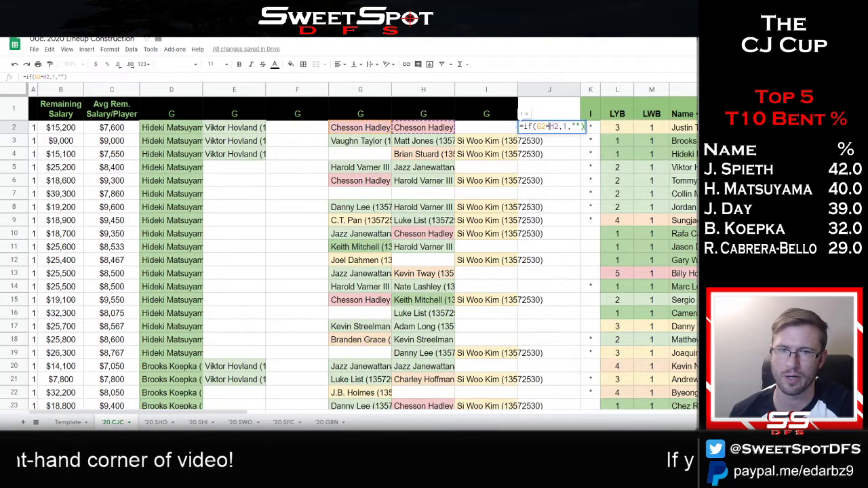
{"action": "key", "text": "Return"}
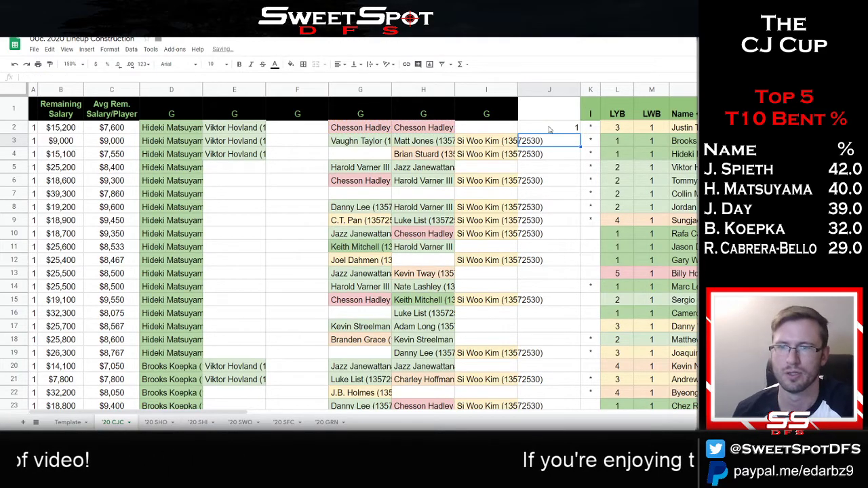
Fill the duplicate-check formula from J2 down column J alongside the lineup rows.
{"action": "left_click", "coordinate": [549, 129]}
{"action": "left_click_drag", "start_coordinate": [579, 134], "coordinate": [541, 117]}
{"action": "scroll", "coordinate": [448, 266], "scroll_direction": "up", "scroll_amount": 10}
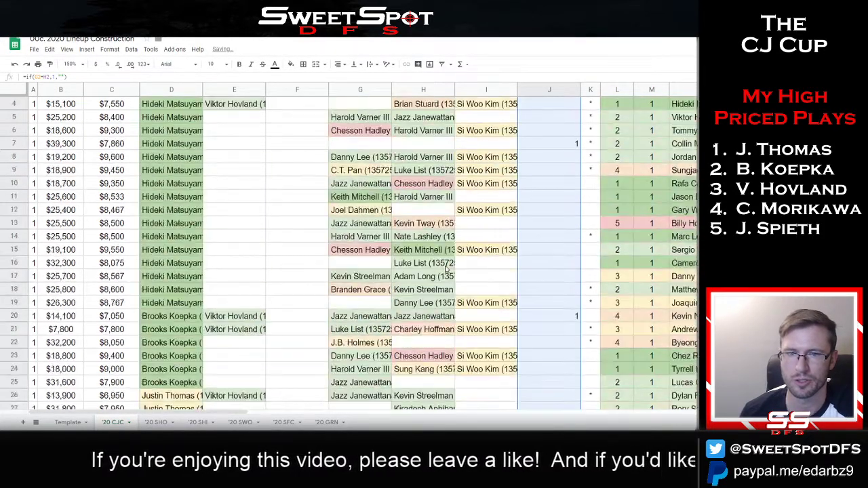
Move the duplicate Chesson Hadley entry from G2 to the open lineup slot in G7 and clear G2.
{"action": "scroll", "coordinate": [445, 269], "scroll_direction": "up", "scroll_amount": 1}
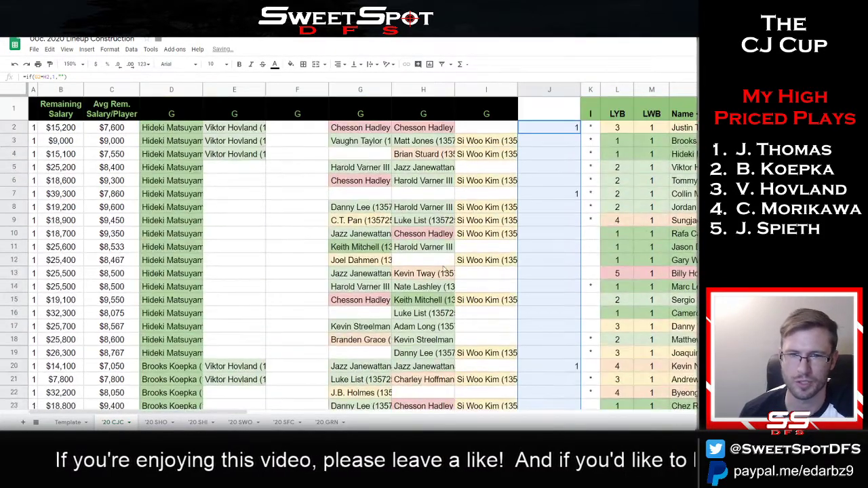
{"action": "left_click", "coordinate": [359, 128]}
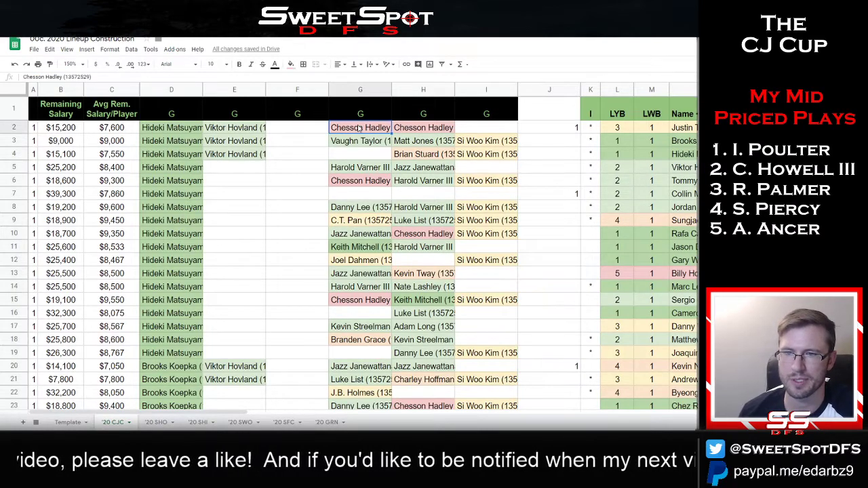
{"action": "key", "text": "ctrl+c"}
{"action": "left_click", "coordinate": [361, 195]}
{"action": "key", "text": "ctrl+v"}
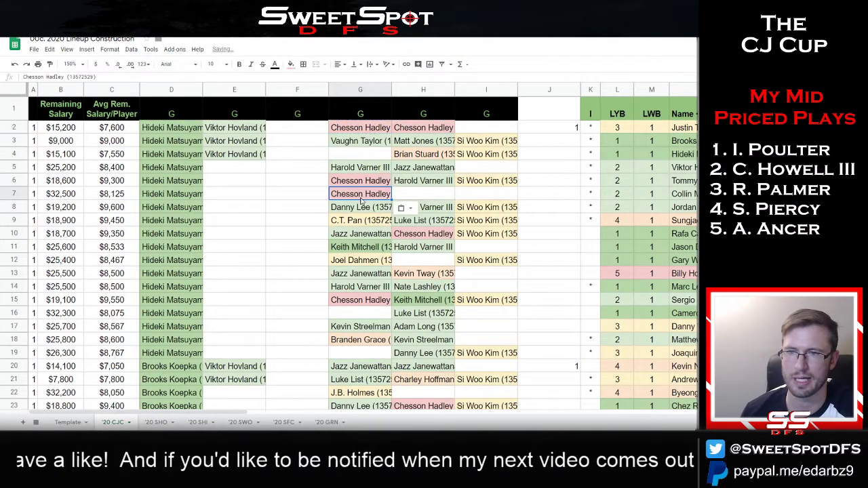
{"action": "left_click", "coordinate": [316, 129]}
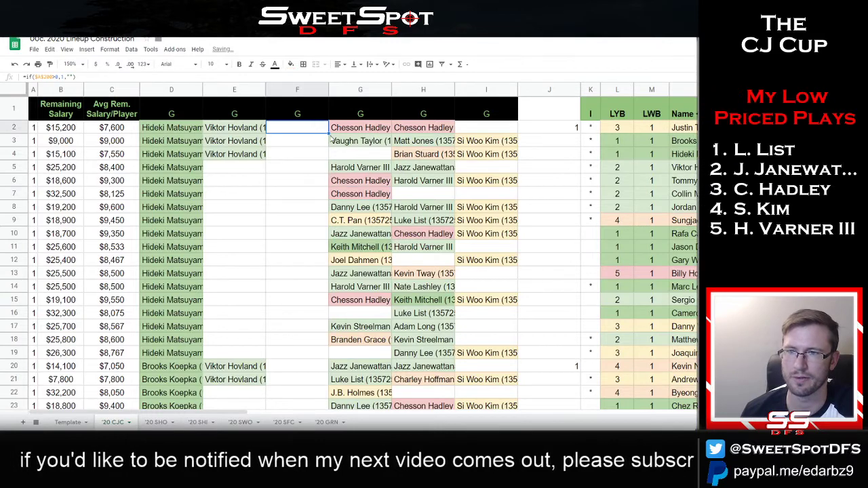
{"action": "left_click", "coordinate": [341, 133]}
{"action": "key", "text": "Delete"}
{"action": "left_click", "coordinate": [353, 196]}
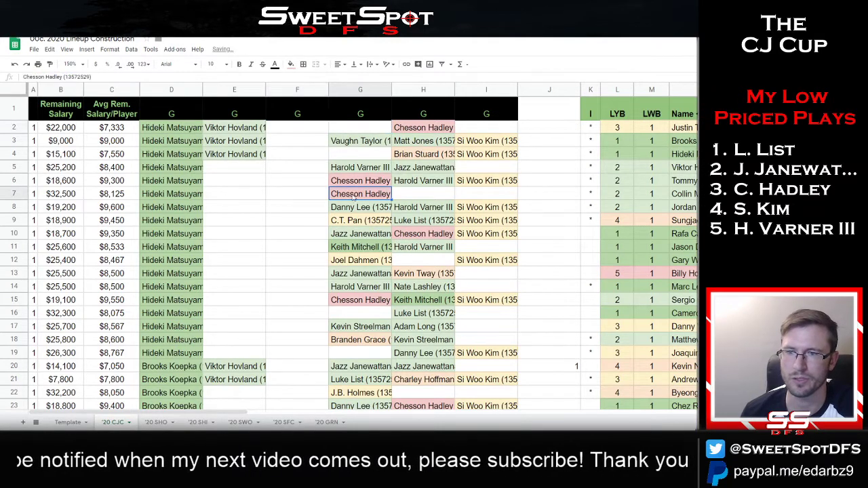
Move the duplicate Jazz Janewattananond entry from G20 to the open slot in G16 and blank out G20.
{"action": "scroll", "coordinate": [458, 234], "scroll_direction": "down", "scroll_amount": 2}
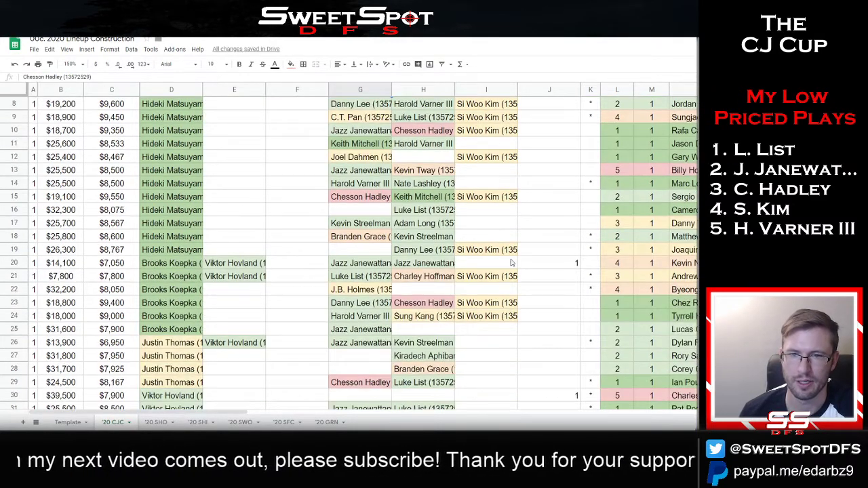
{"action": "left_click", "coordinate": [347, 267]}
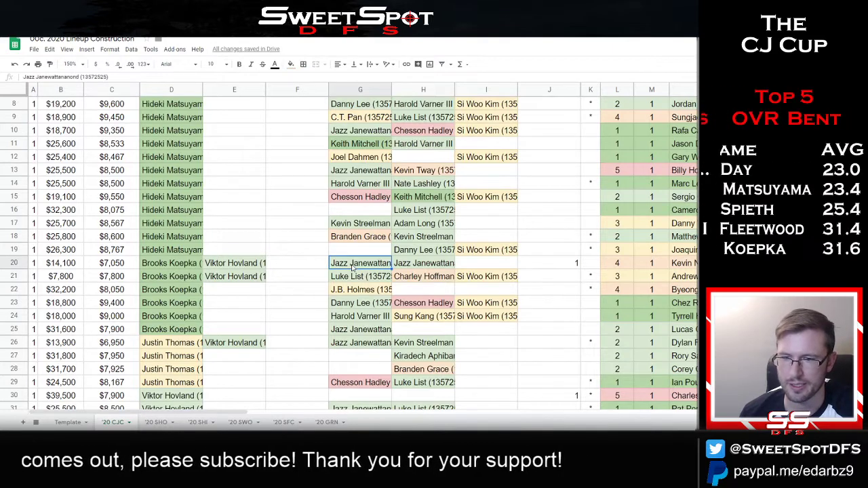
{"action": "key", "text": "ctrl+c"}
{"action": "left_click", "coordinate": [364, 216]}
{"action": "key", "text": "ctrl+v"}
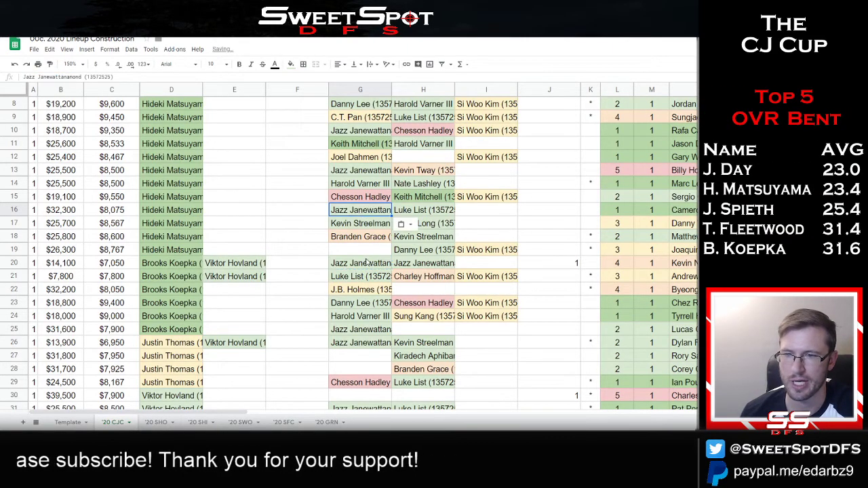
{"action": "left_click", "coordinate": [367, 251]}
{"action": "left_click_drag", "start_coordinate": [392, 257], "coordinate": [388, 268]}
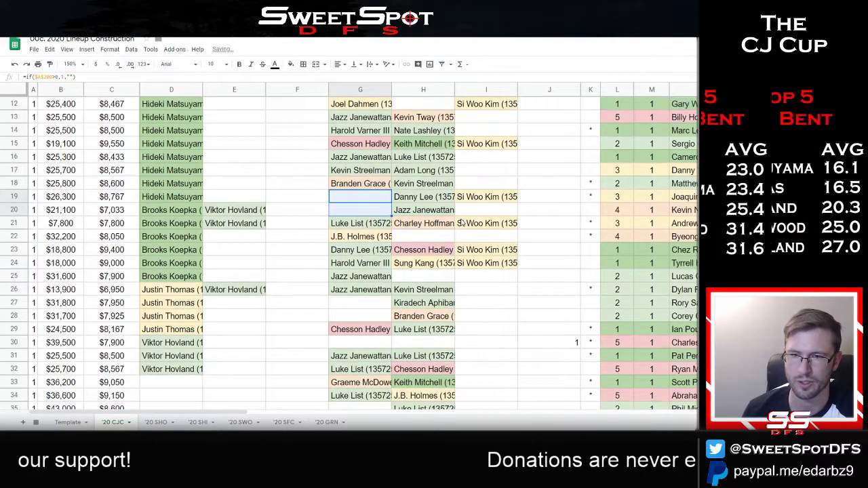
Move the duplicate Harold Varner III entry from G40 to the open slot in G30 and blank out G40.
{"action": "scroll", "coordinate": [421, 230], "scroll_direction": "down", "scroll_amount": 2}
{"action": "scroll", "coordinate": [405, 233], "scroll_direction": "down", "scroll_amount": 3}
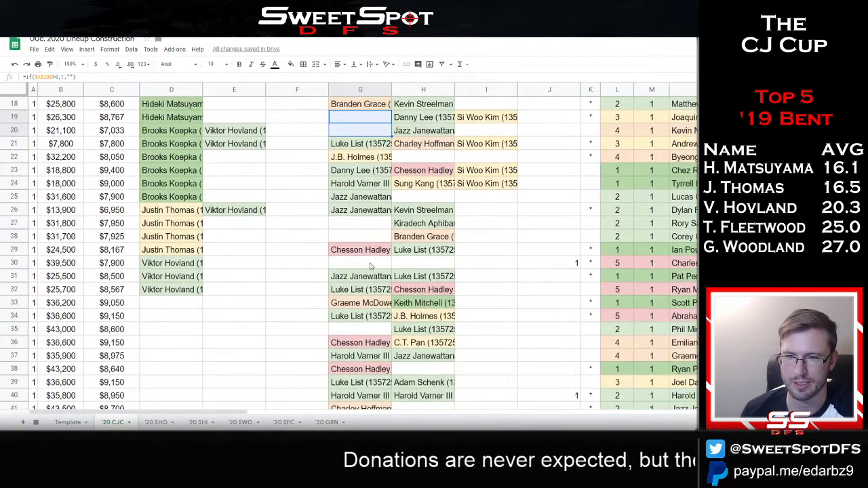
{"action": "left_click_drag", "start_coordinate": [372, 266], "coordinate": [431, 269]}
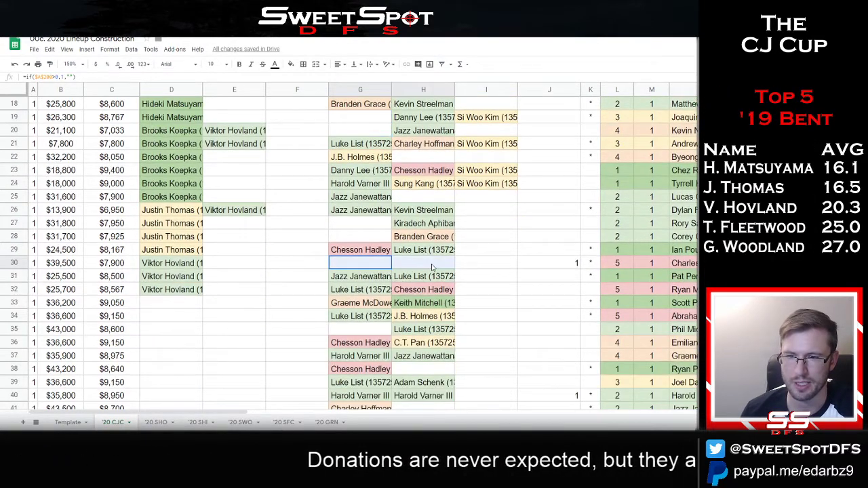
{"action": "left_click", "coordinate": [362, 398]}
{"action": "key", "text": "ctrl+c"}
{"action": "left_click", "coordinate": [365, 270]}
{"action": "key", "text": "ctrl+v"}
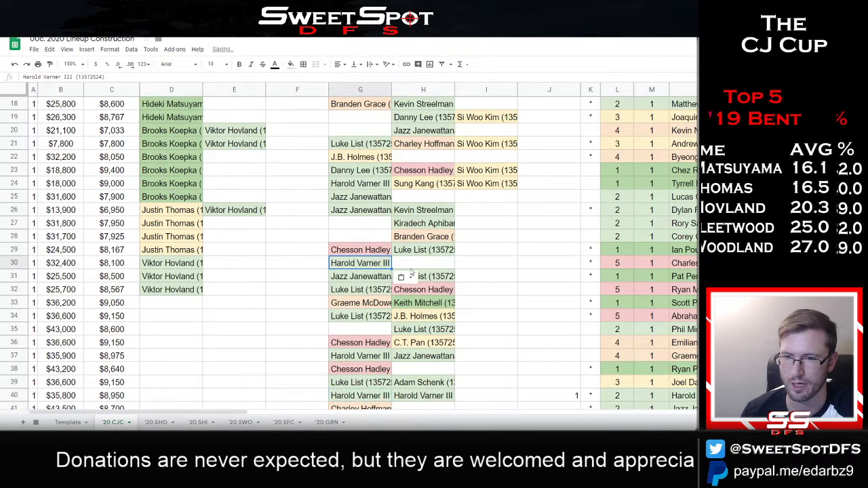
{"action": "left_click", "coordinate": [326, 400]}
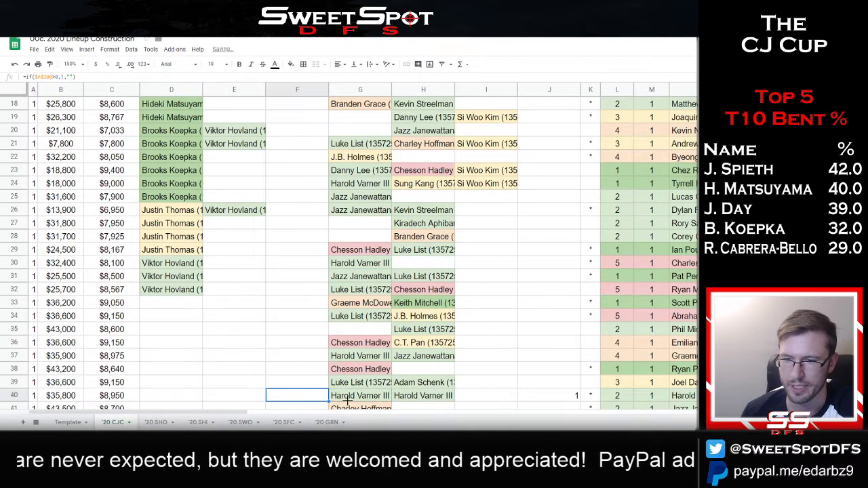
{"action": "left_click", "coordinate": [356, 398], "text": "shift"}
{"action": "key", "text": "Delete"}
Clear the duplicate-check formulas from column J, J2:J41.
{"action": "scroll", "coordinate": [495, 288], "scroll_direction": "down", "scroll_amount": 6}
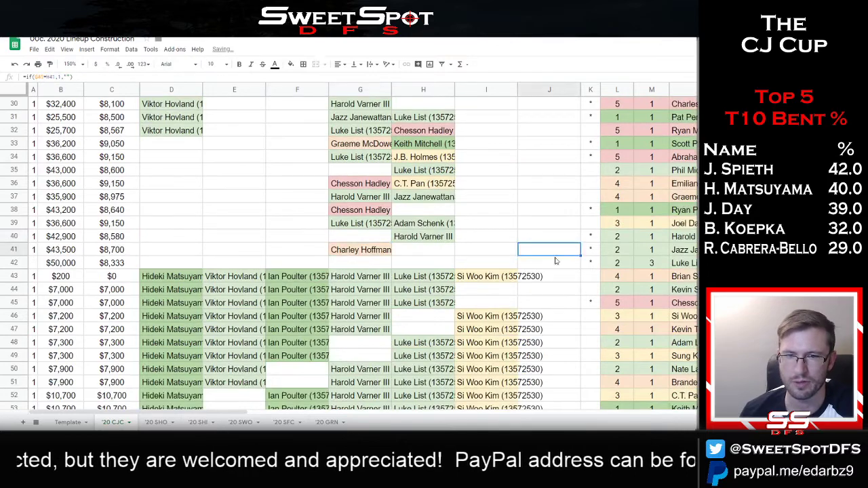
{"action": "scroll", "coordinate": [558, 257], "scroll_direction": "up", "scroll_amount": 14}
{"action": "left_click", "coordinate": [551, 135]}
{"action": "key", "text": "ctrl+shift+Down"}
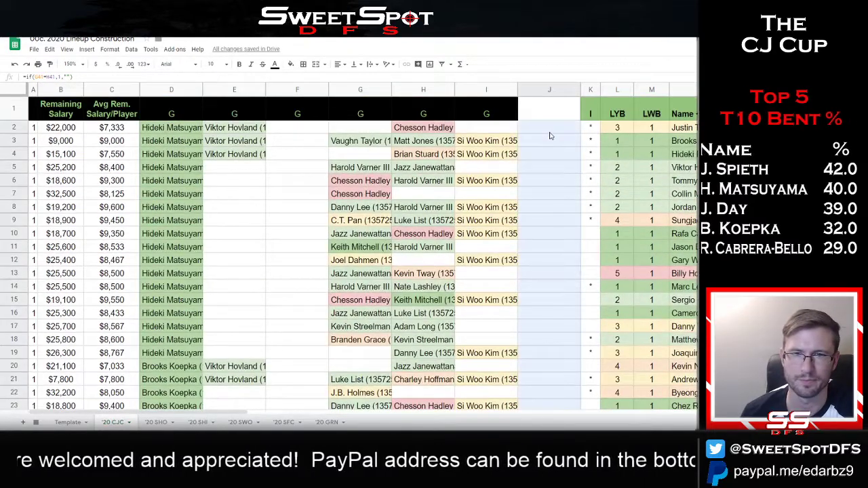
{"action": "key", "text": "Delete"}
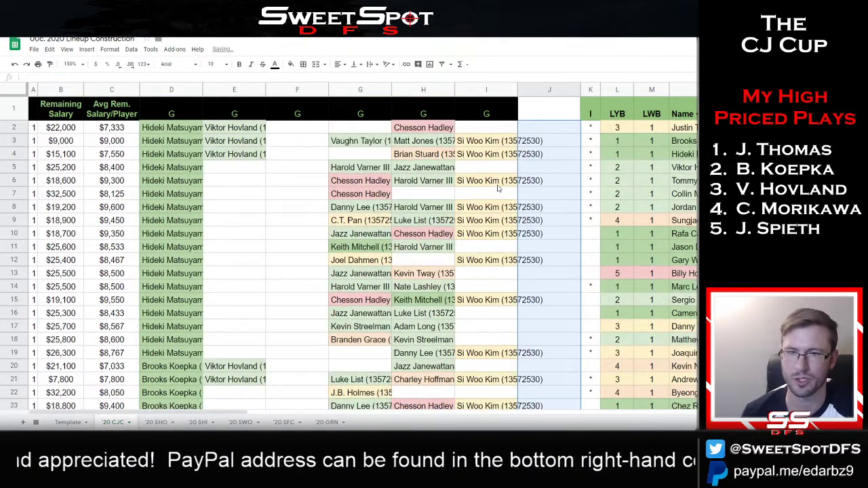
{"action": "scroll", "coordinate": [498, 189], "scroll_direction": "down", "scroll_amount": 3}
{"action": "scroll", "coordinate": [498, 190], "scroll_direction": "down", "scroll_amount": 3}
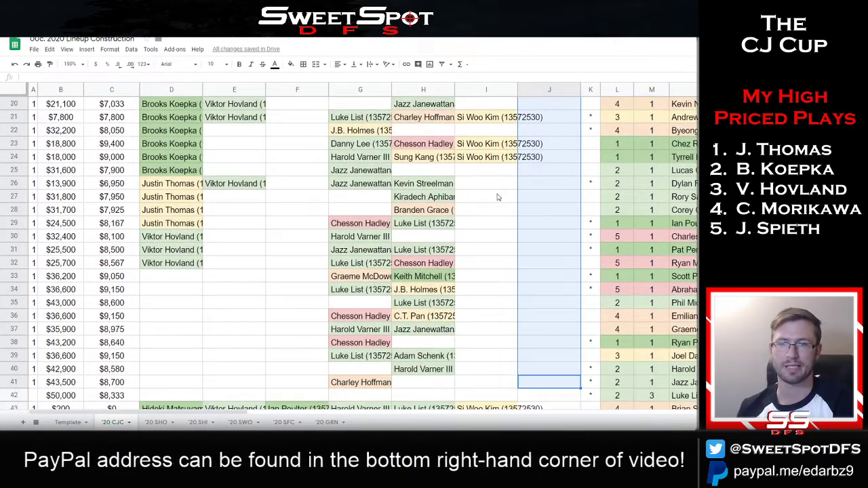
{"action": "scroll", "coordinate": [497, 196], "scroll_direction": "up", "scroll_amount": 6}
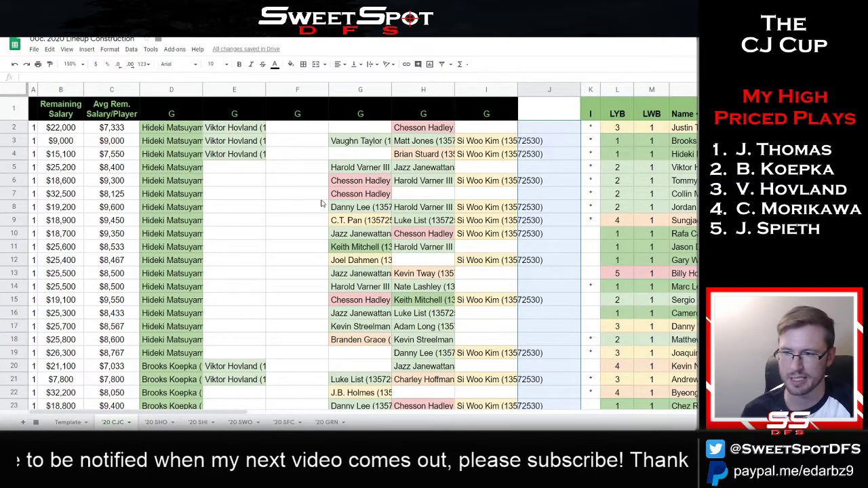
Randomize E2:E19 so the Viktor Hovland entries are mixed among the Hideki Matsuyama lineups.
{"action": "left_click", "coordinate": [264, 235]}
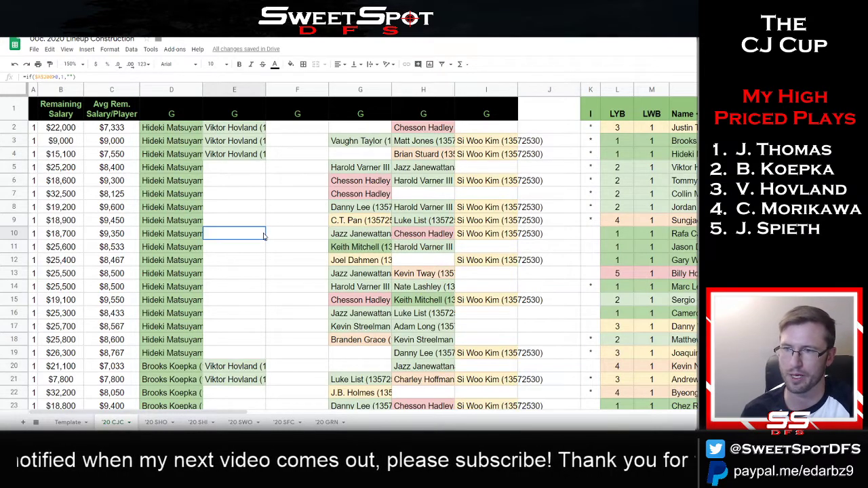
{"action": "left_click", "coordinate": [253, 129]}
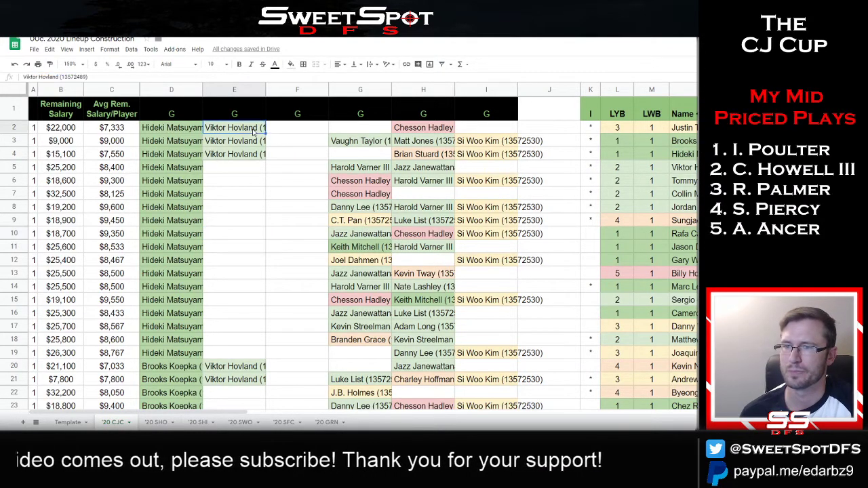
{"action": "left_click", "coordinate": [251, 354], "text": "shift"}
{"action": "right_click", "coordinate": [249, 241]}
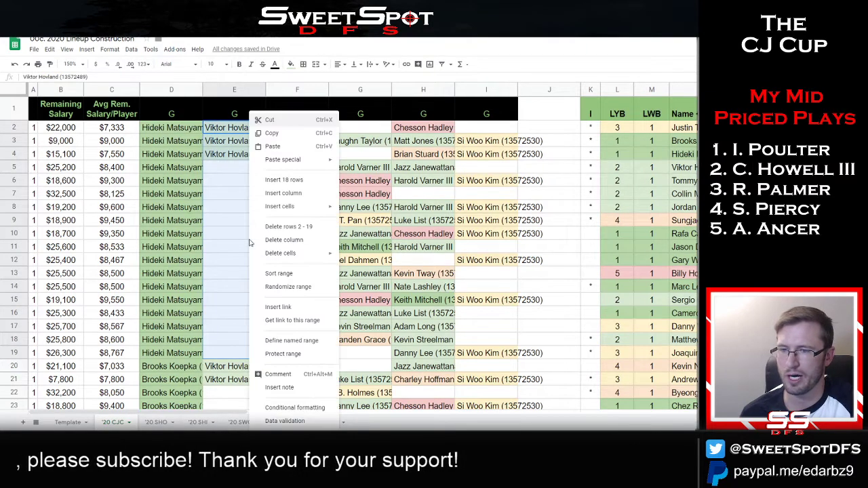
{"action": "left_click", "coordinate": [287, 287]}
Randomize E20:E25 so the Viktor Hovland entries are mixed among the Brooks Koepka lineups.
{"action": "scroll", "coordinate": [277, 292], "scroll_direction": "down", "scroll_amount": 4}
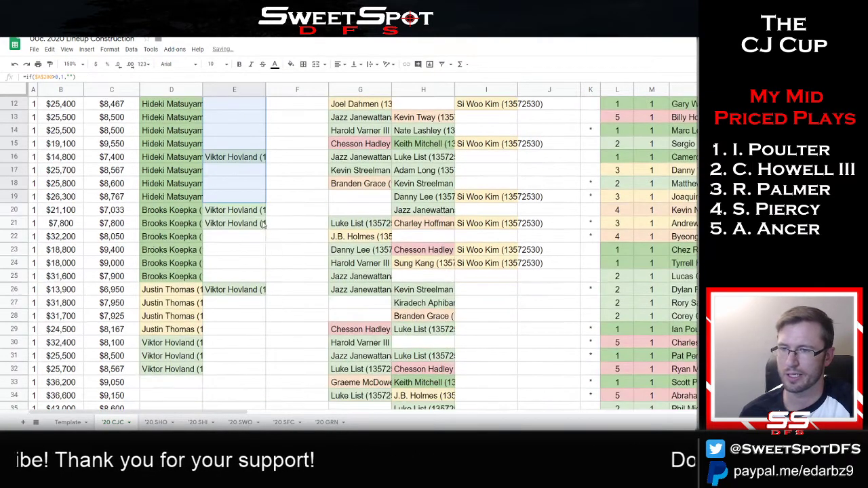
{"action": "left_click", "coordinate": [257, 212]}
{"action": "left_click", "coordinate": [249, 278], "text": "shift"}
{"action": "right_click", "coordinate": [246, 257]}
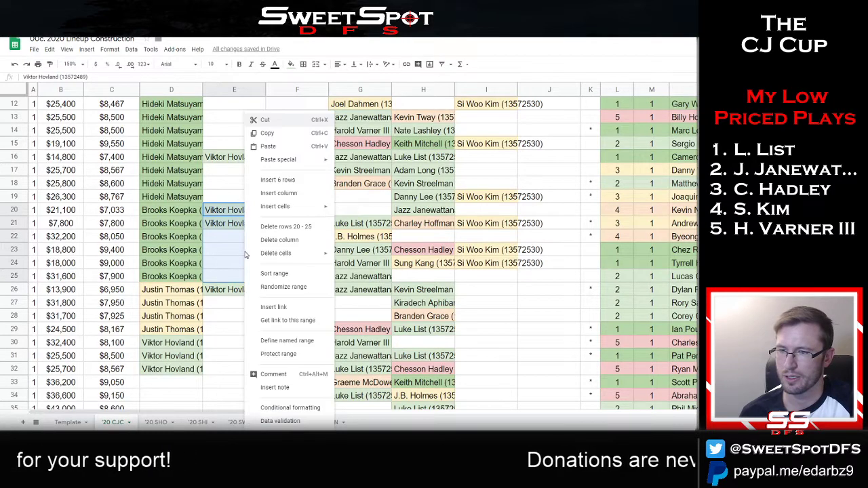
{"action": "left_click", "coordinate": [293, 289]}
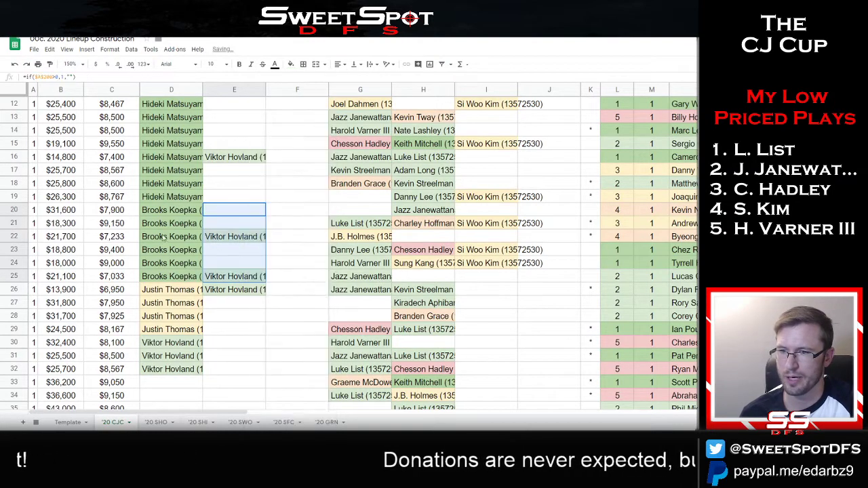
Randomize E26:E29 so the Viktor Hovland entry is mixed among the Justin Thomas lineups.
{"action": "left_click_drag", "start_coordinate": [246, 289], "coordinate": [246, 324]}
{"action": "right_click", "coordinate": [245, 324]}
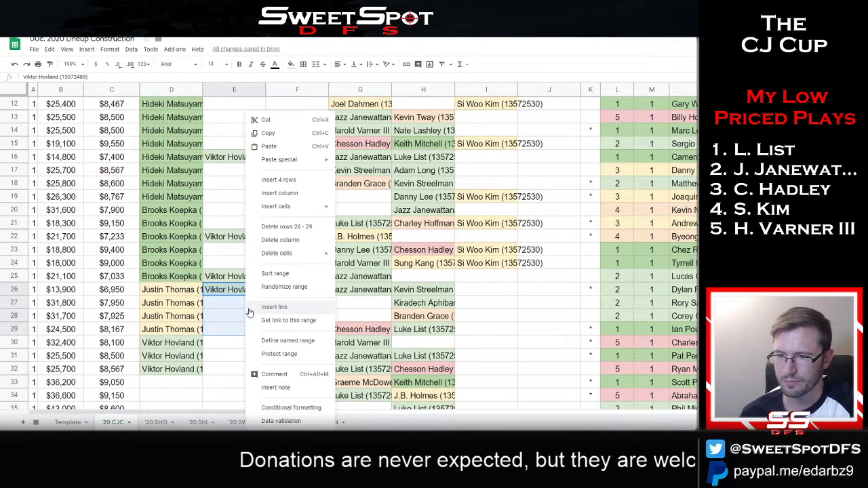
{"action": "left_click", "coordinate": [285, 288]}
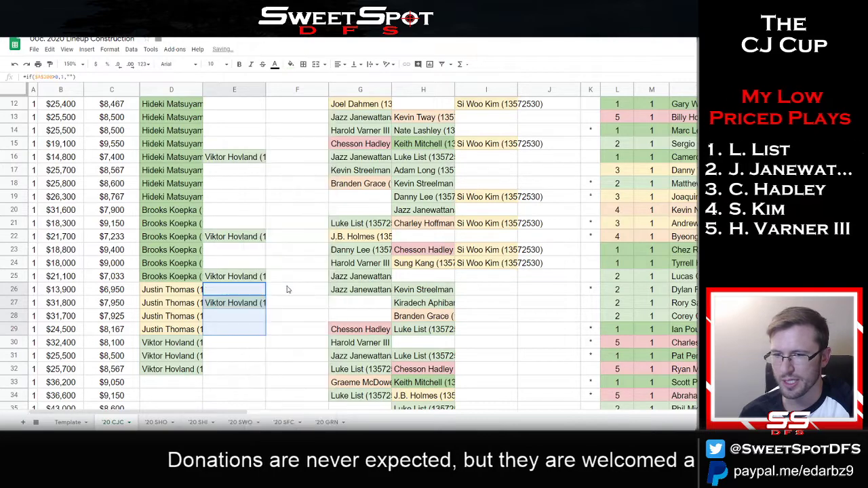
{"action": "left_click", "coordinate": [297, 225]}
{"action": "scroll", "coordinate": [296, 225], "scroll_direction": "down", "scroll_amount": 4}
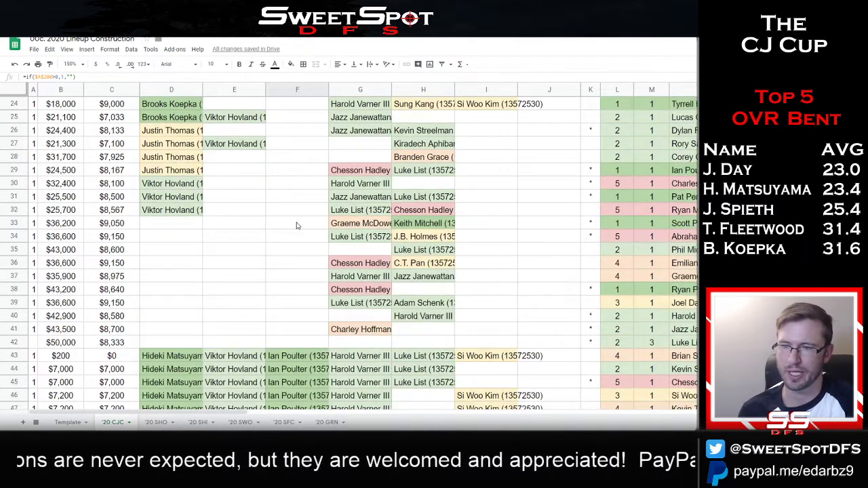
{"action": "scroll", "coordinate": [296, 225], "scroll_direction": "up", "scroll_amount": 8}
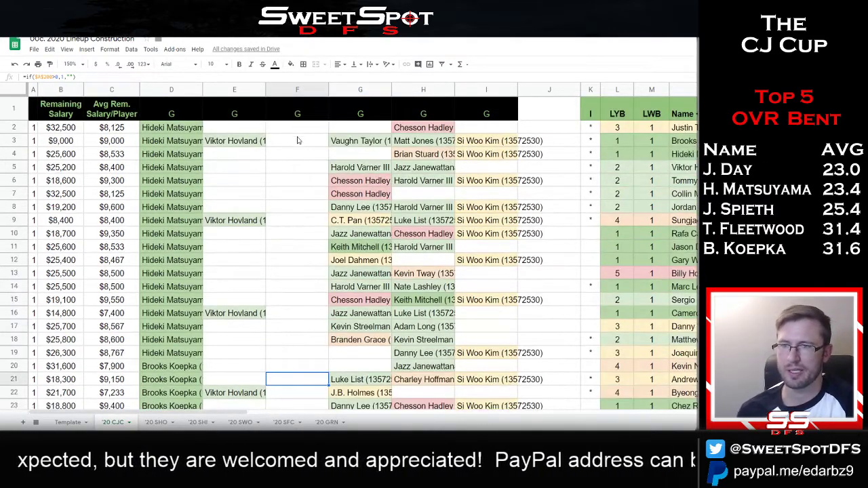
Copy Matthew Wolff's Name + ID from the '20 DK sheet of the CJ Cup spreadsheet into the empty lineup slot F3.
{"action": "left_click", "coordinate": [136, 141]}
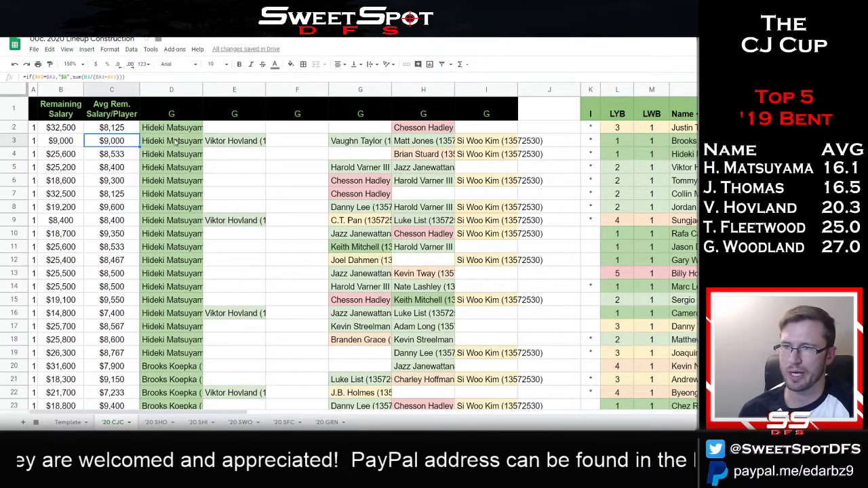
{"action": "left_click_drag", "start_coordinate": [175, 141], "coordinate": [462, 143]}
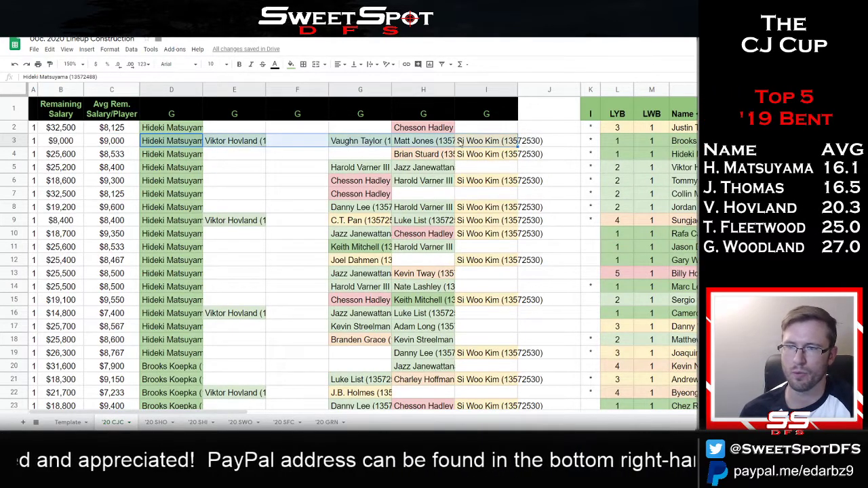
{"action": "left_click", "coordinate": [301, 144]}
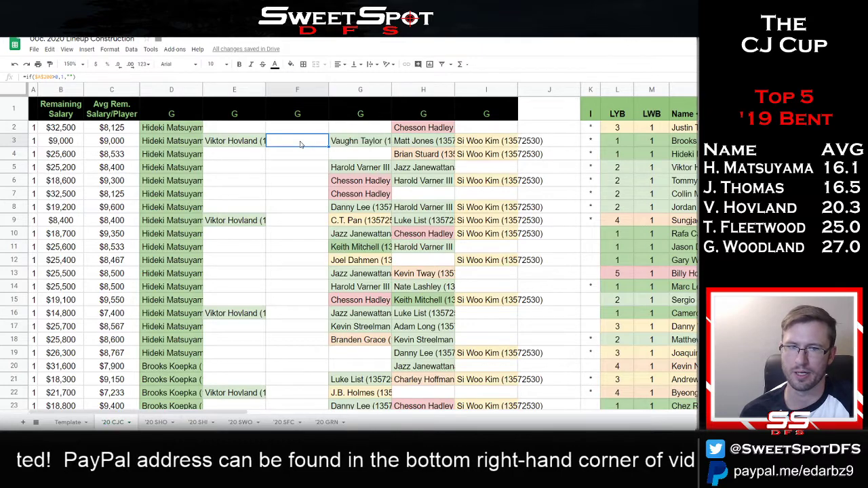
{"action": "key", "text": "ctrl+Tab"}
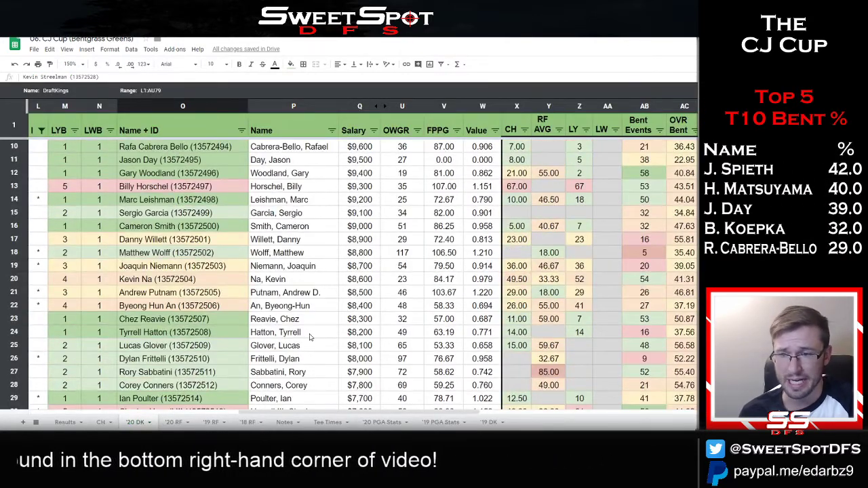
{"action": "left_click", "coordinate": [173, 229]}
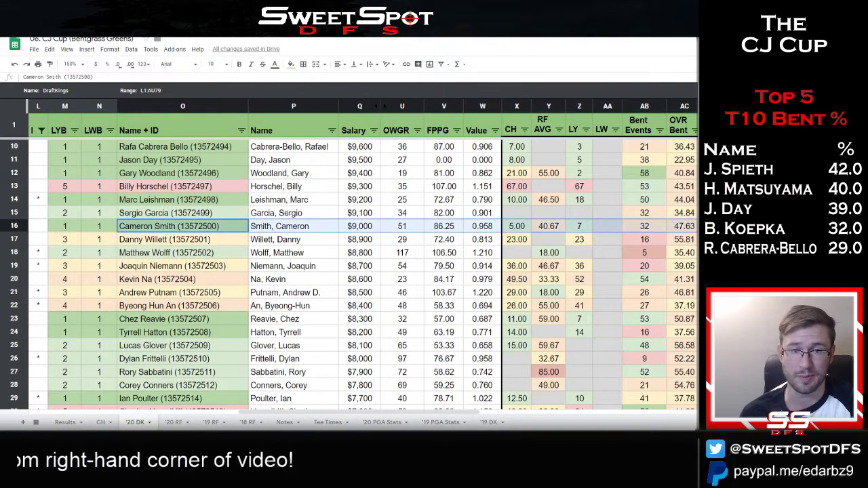
{"action": "left_click", "coordinate": [194, 254]}
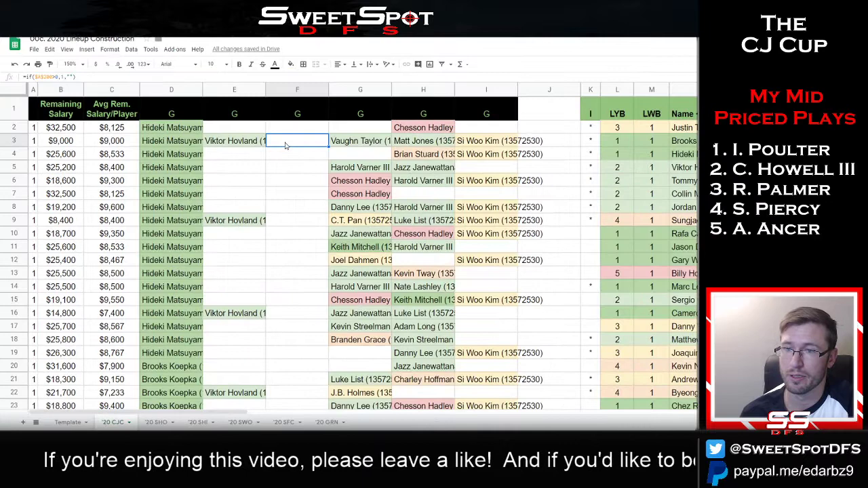
{"action": "key", "text": "ctrl+v"}
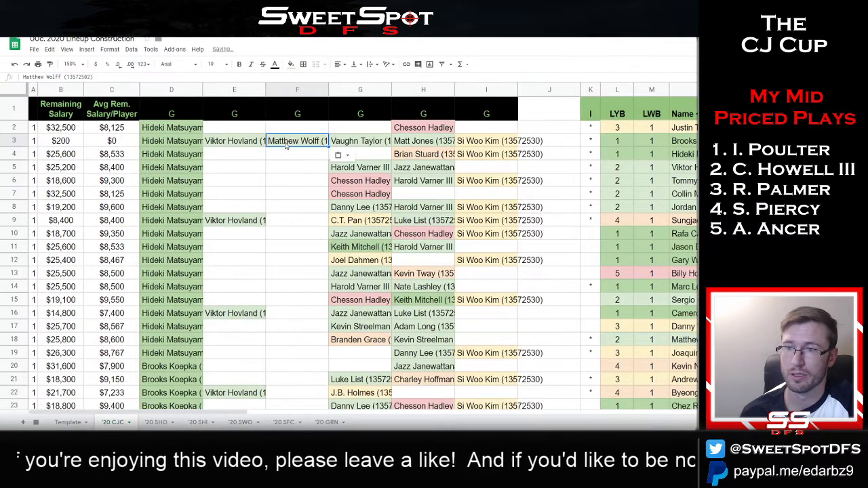
Replace the golfer in lineup slot F3 with Cameron Smith's Name + ID from the '20 DK sheet of the CJ Cup spreadsheet.
{"action": "left_click_drag", "start_coordinate": [232, 141], "coordinate": [430, 143]}
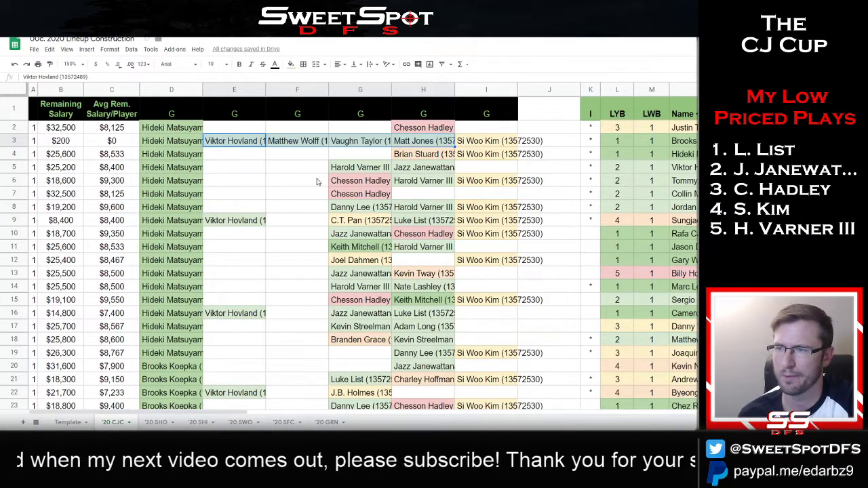
{"action": "key", "text": "ctrl+Tab"}
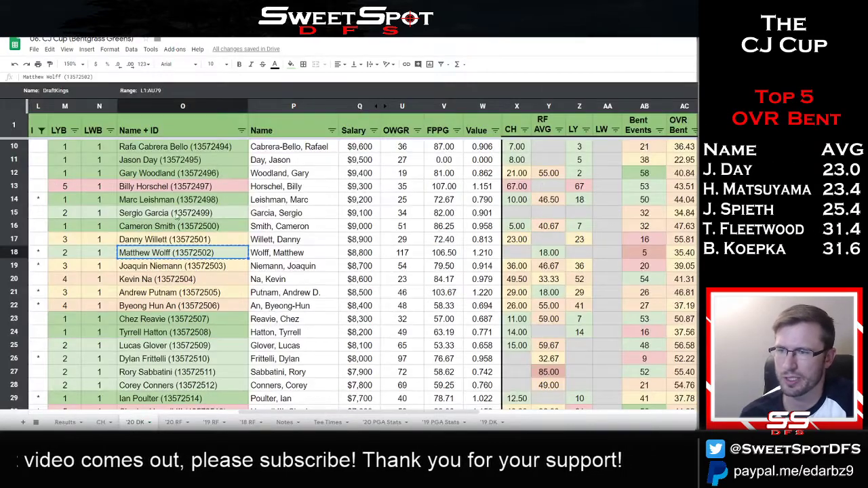
{"action": "left_click", "coordinate": [178, 226]}
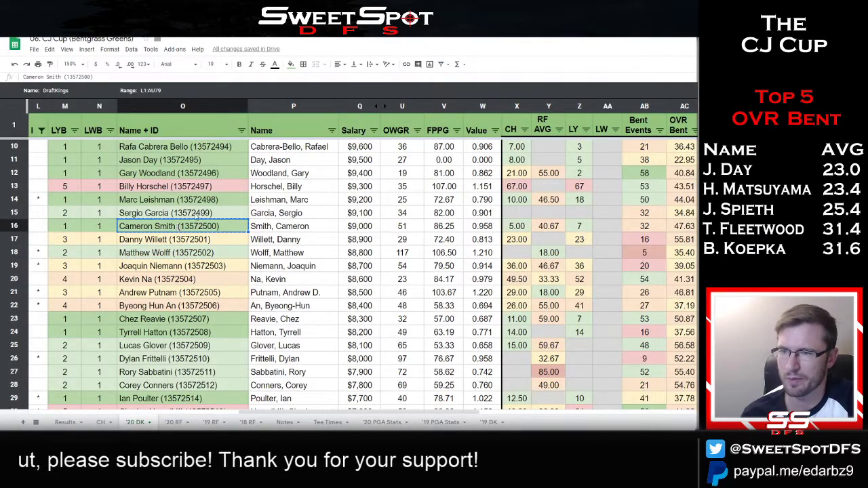
{"action": "key", "text": "ctrl+Tab"}
{"action": "type", "text": "Cameron Smith (13572500)"}
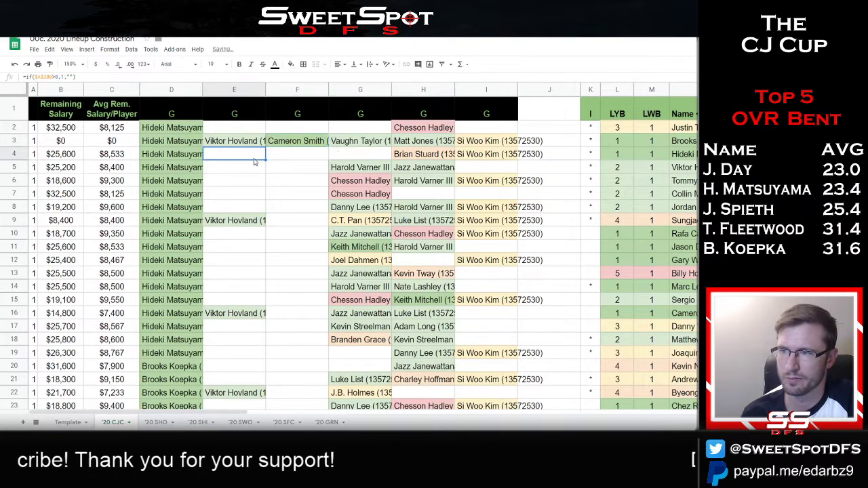
{"action": "key", "text": "Left"}
{"action": "key", "text": "Left"}
{"action": "key", "text": "Left"}
{"action": "key", "text": "Left"}
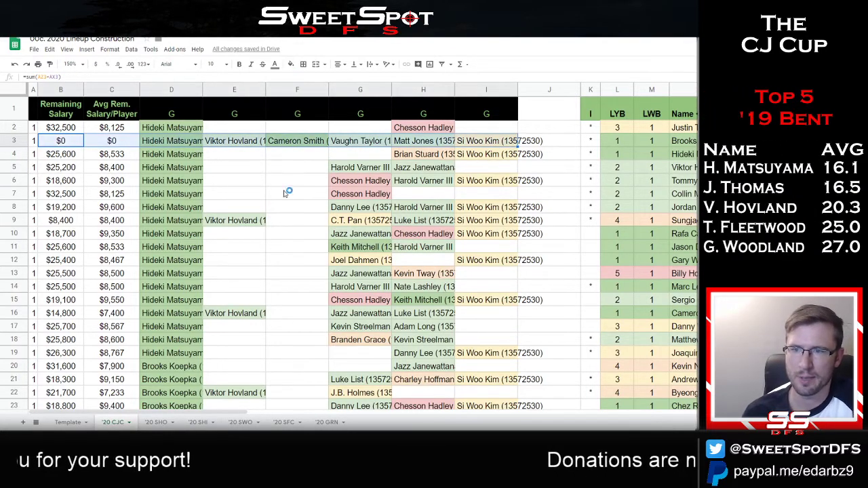
Review the empty lineup slots and average remaining salaries in rows 2 to 41 of the '20 CJC sheet.
{"action": "left_click", "coordinate": [239, 170]}
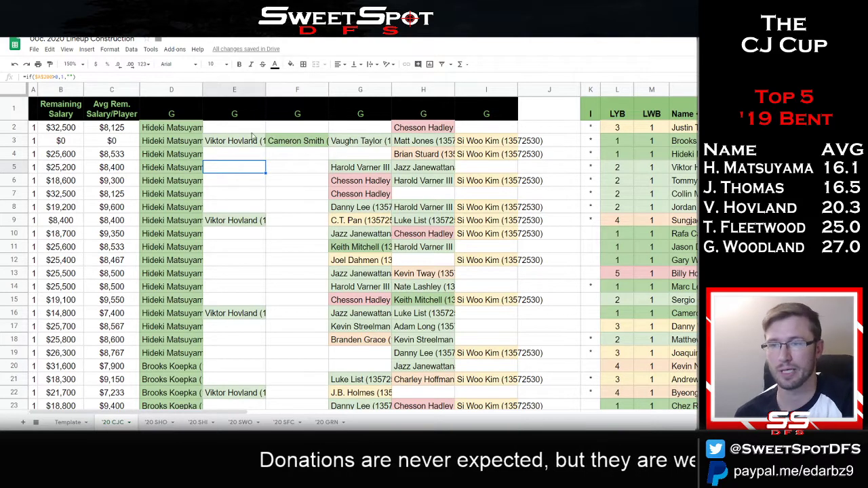
{"action": "left_click_drag", "start_coordinate": [249, 128], "coordinate": [360, 128]}
{"action": "left_click", "coordinate": [486, 127]}
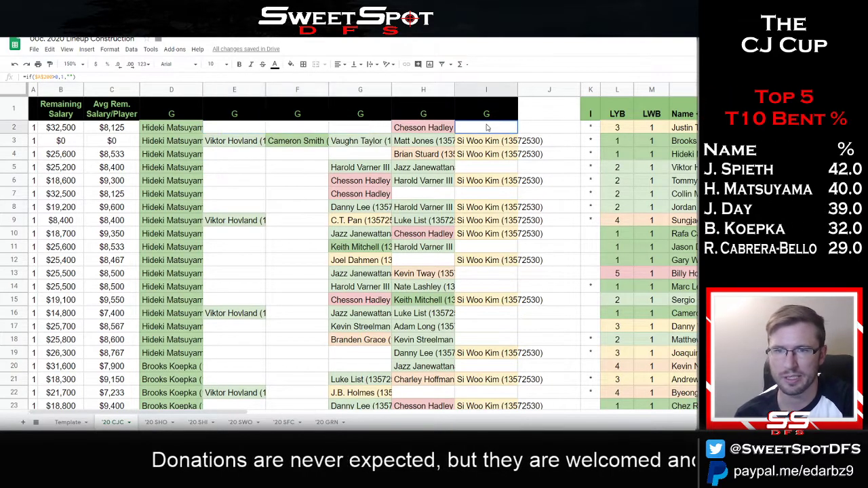
{"action": "left_click", "coordinate": [494, 167]}
{"action": "left_click_drag", "start_coordinate": [313, 171], "coordinate": [297, 194]}
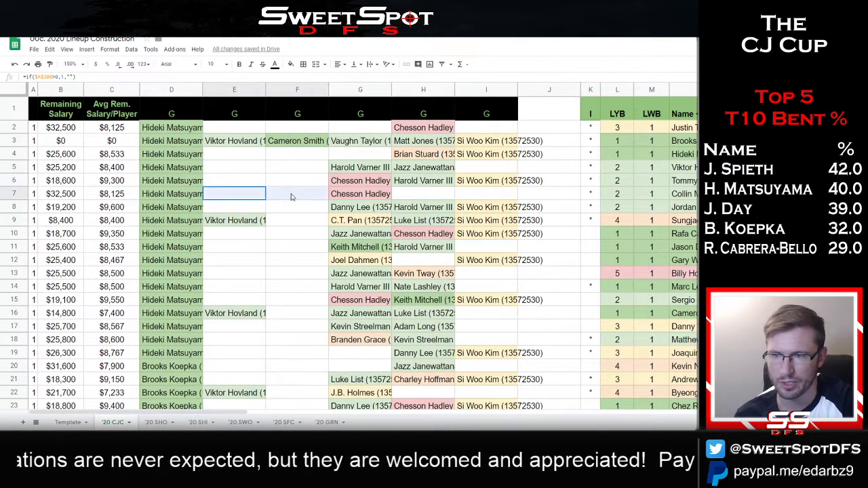
{"action": "left_click_drag", "start_coordinate": [308, 232], "coordinate": [296, 292]}
{"action": "scroll", "coordinate": [178, 238], "scroll_direction": "down", "scroll_amount": 3}
{"action": "left_click_drag", "start_coordinate": [127, 160], "coordinate": [121, 355]}
{"action": "scroll", "coordinate": [122, 225], "scroll_direction": "down", "scroll_amount": 4}
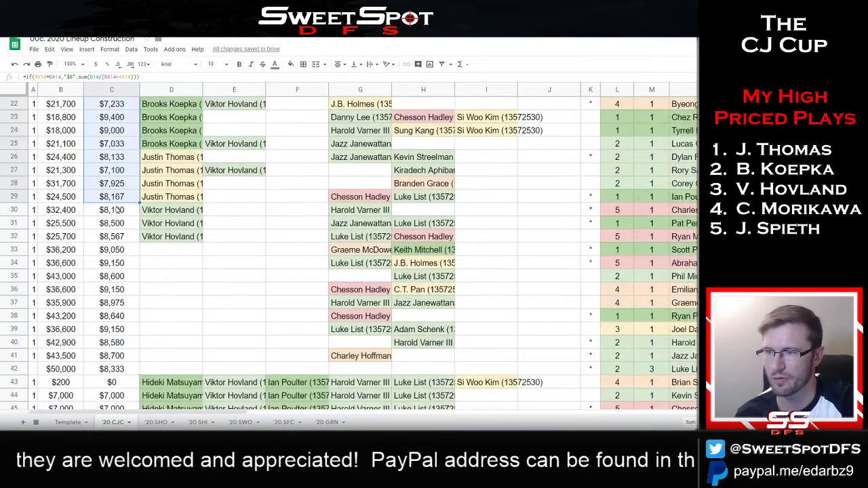
{"action": "left_click_drag", "start_coordinate": [179, 251], "coordinate": [296, 359]}
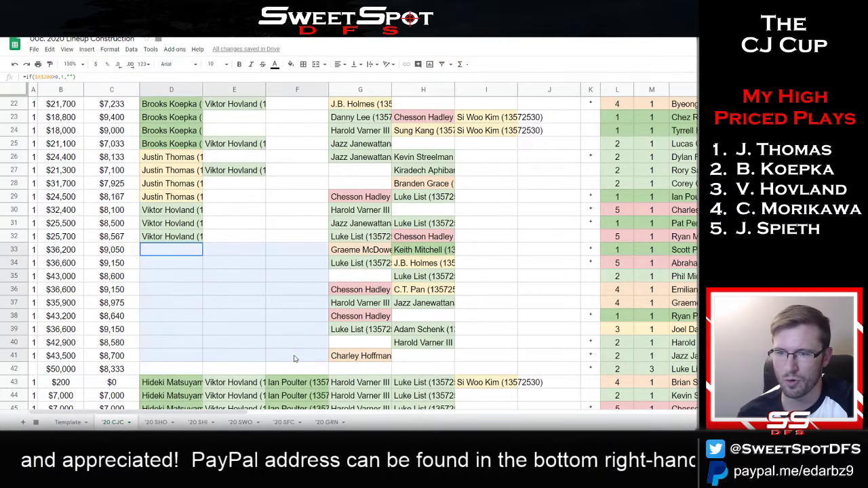
{"action": "left_click", "coordinate": [493, 242]}
{"action": "left_click_drag", "start_coordinate": [495, 246], "coordinate": [180, 343]}
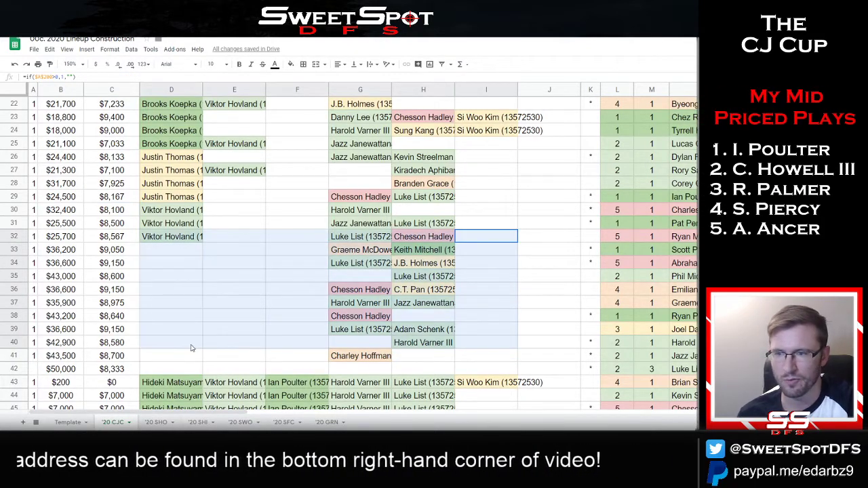
{"action": "left_click", "coordinate": [185, 250]}
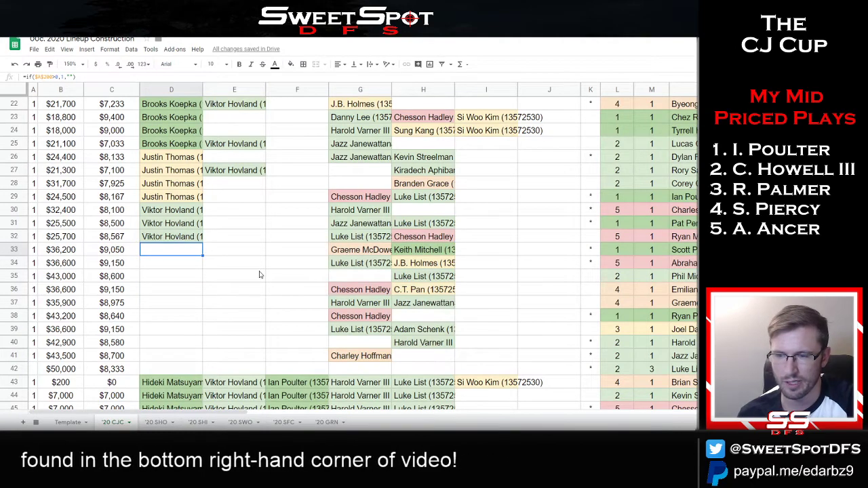
Examine the lineups that still need two golfers in columns E and F, checking the row 15 lineup against its remaining salary.
{"action": "scroll", "coordinate": [259, 275], "scroll_direction": "up", "scroll_amount": 7}
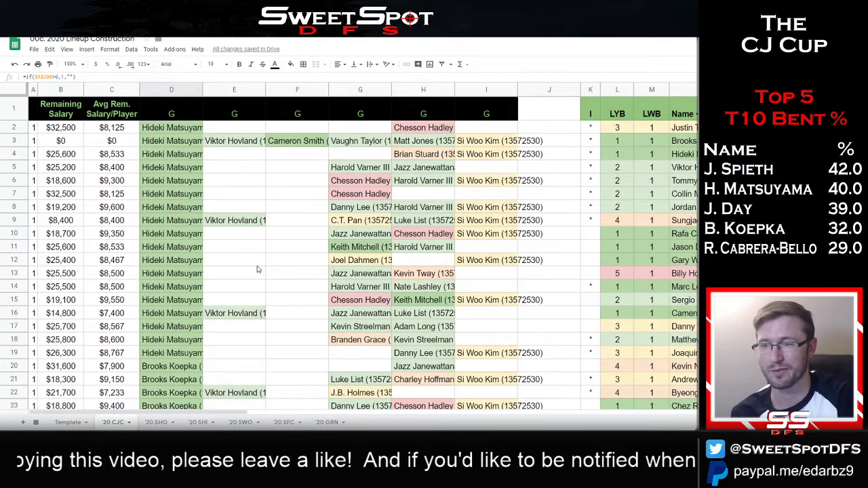
{"action": "left_click_drag", "start_coordinate": [245, 159], "coordinate": [302, 207]}
{"action": "left_click_drag", "start_coordinate": [234, 233], "coordinate": [300, 317]}
{"action": "left_click_drag", "start_coordinate": [234, 326], "coordinate": [295, 380]}
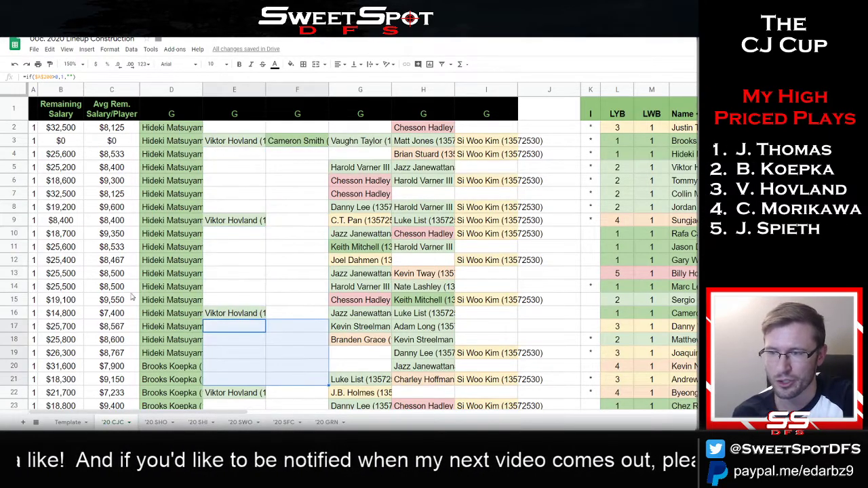
{"action": "left_click_drag", "start_coordinate": [120, 302], "coordinate": [461, 306]}
{"action": "left_click_drag", "start_coordinate": [237, 301], "coordinate": [298, 304]}
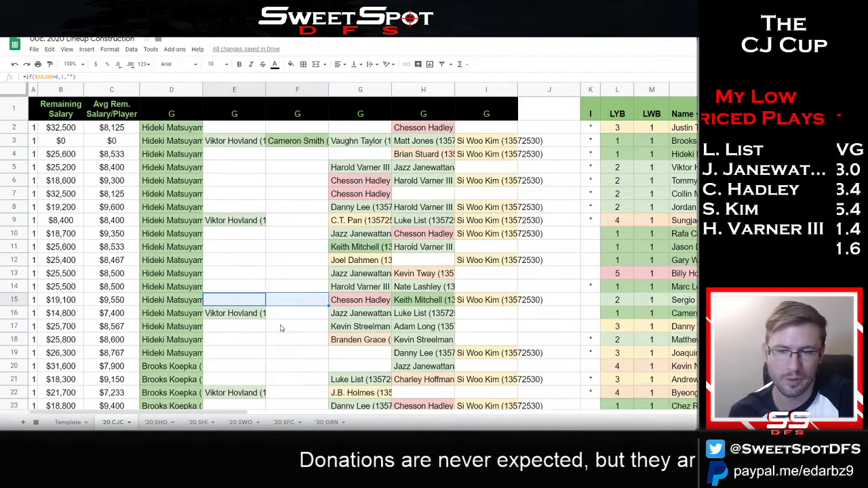
{"action": "left_click", "coordinate": [282, 328]}
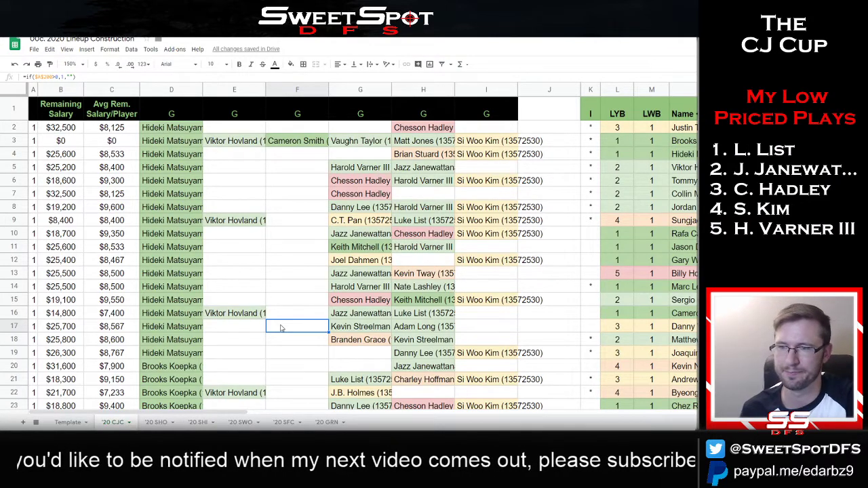
Review the golfers' salaries and stats in the '20 DK sheet of the CJ Cup spreadsheet, up to the highest-priced players.
{"action": "key", "text": "ctrl+Tab"}
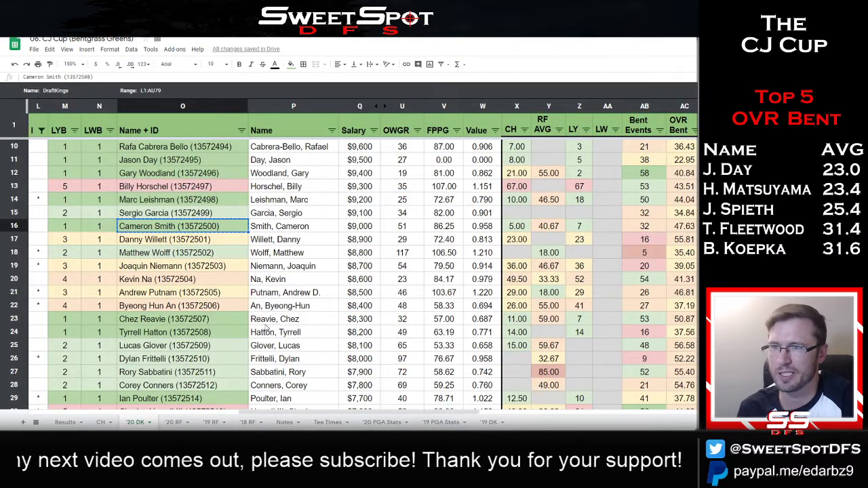
{"action": "scroll", "coordinate": [295, 327], "scroll_direction": "down", "scroll_amount": 2}
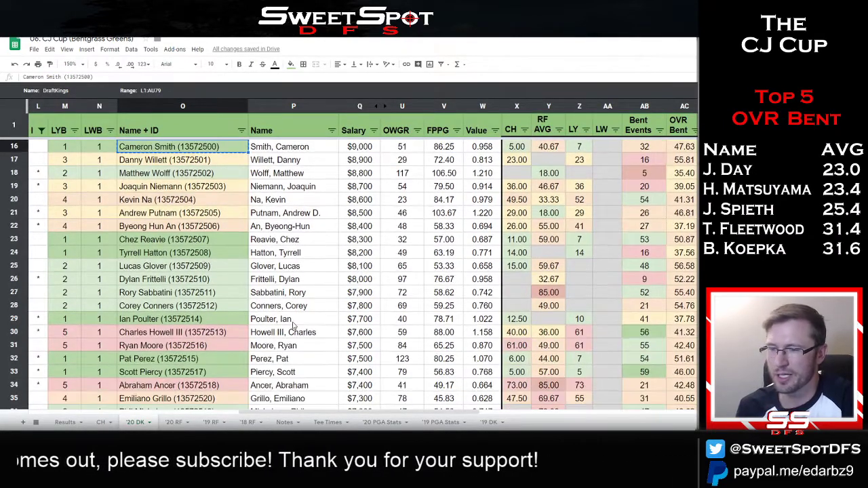
{"action": "scroll", "coordinate": [306, 330], "scroll_direction": "up", "scroll_amount": 2}
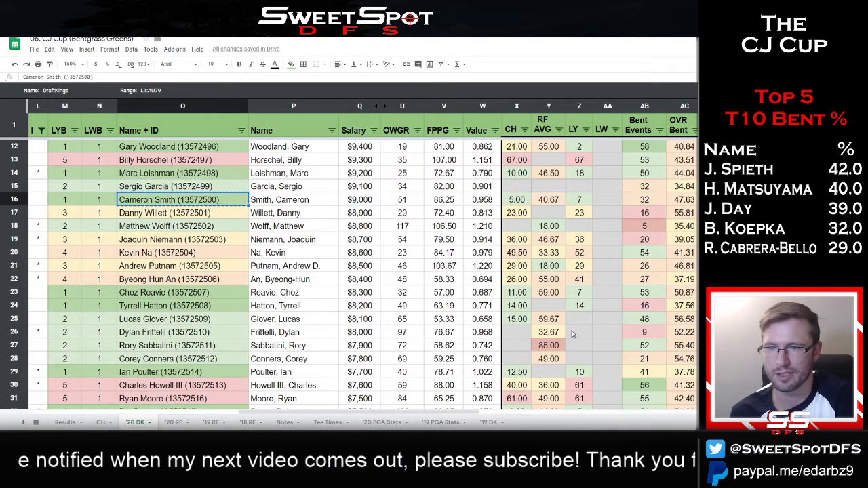
{"action": "scroll", "coordinate": [572, 334], "scroll_direction": "up", "scroll_amount": 3}
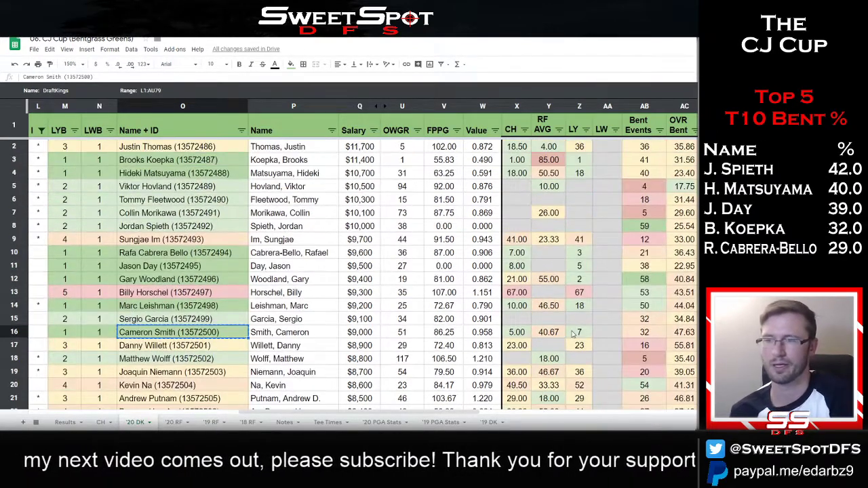